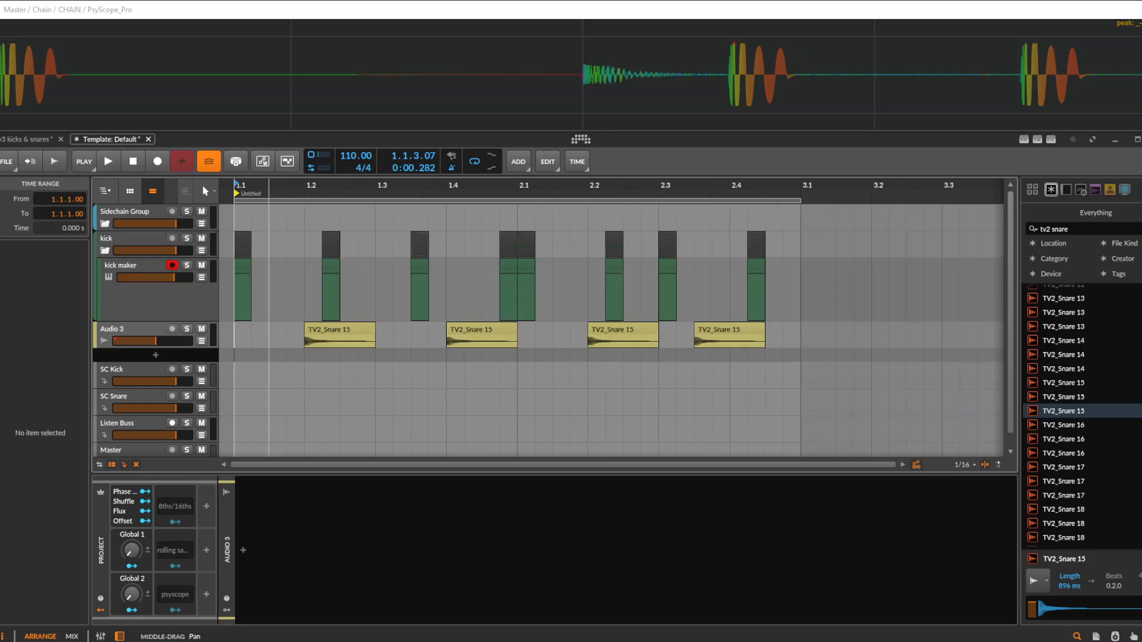
pyautogui.scroll(1, 251, 335)
pyautogui.moveTo(269, 342); pyautogui.dragTo(304, 342)
pyautogui.scroll(-1, 357, 336)
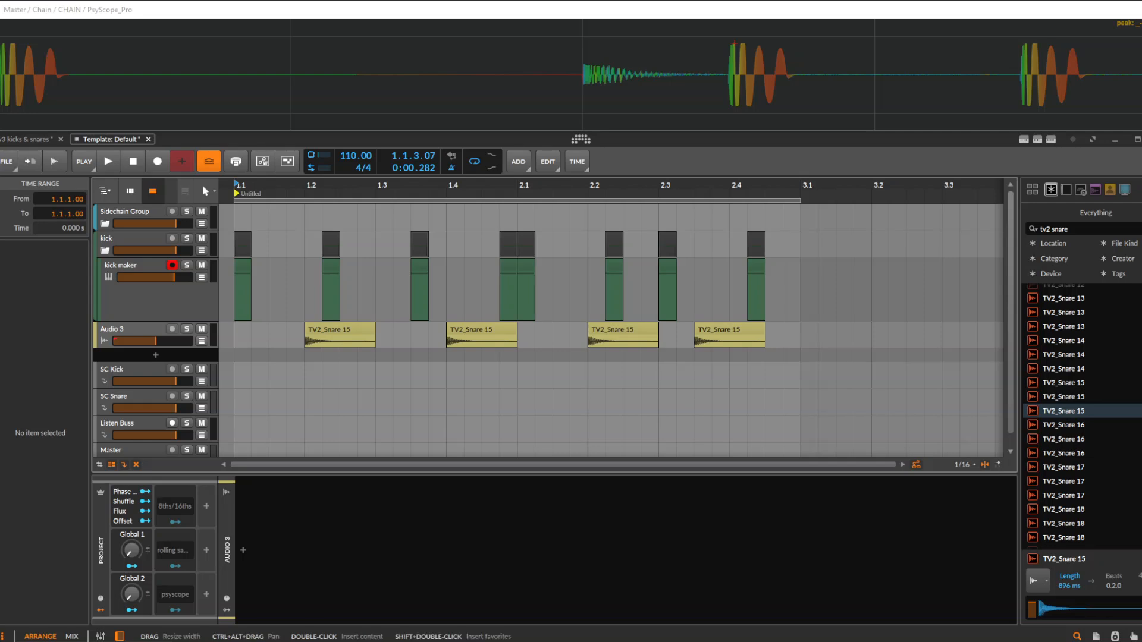
pyautogui.moveTo(252, 336); pyautogui.dragTo(268, 333)
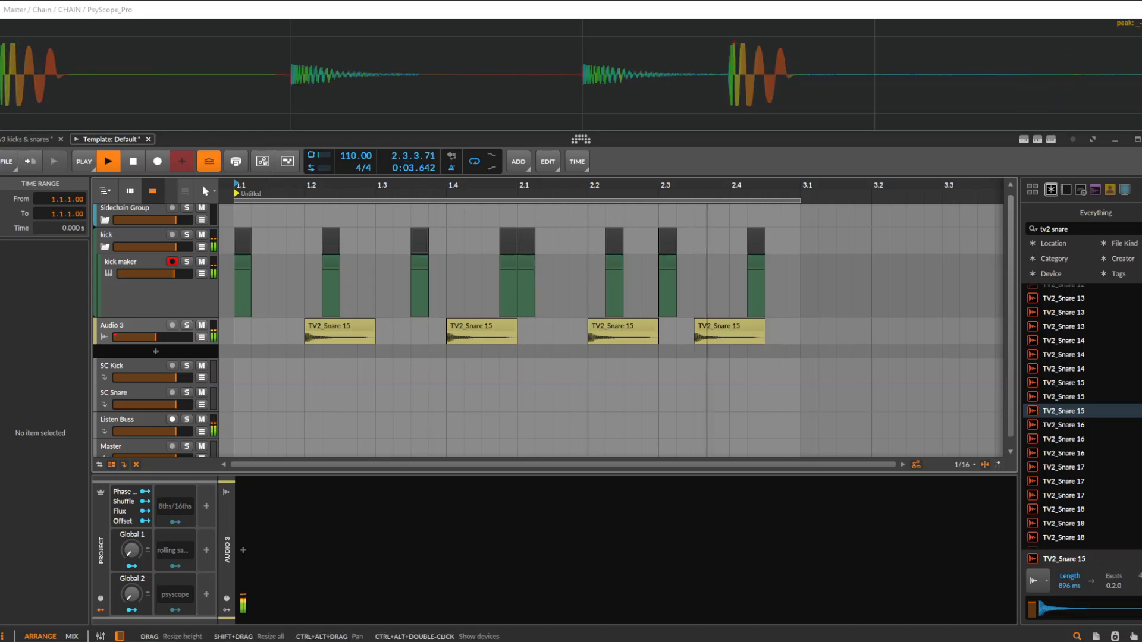
# Step: Stop playback and add a new audio track directly below the snare track, Audio 3
pyautogui.press('space')
pyautogui.click(131, 326)
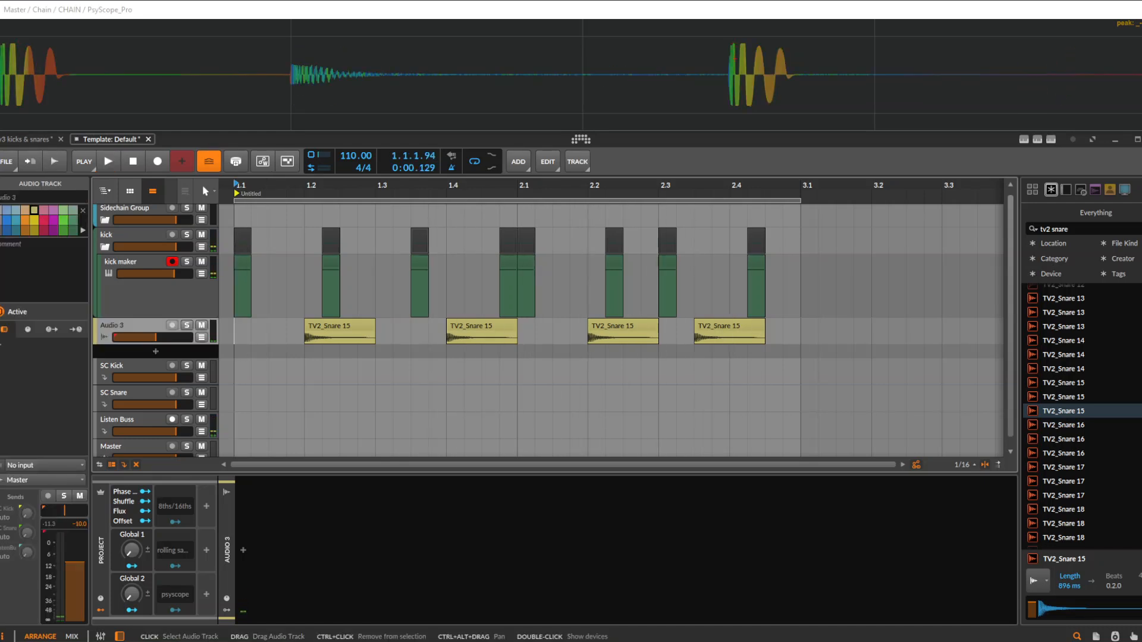
pyautogui.hotkey('ctrl', 't')
pyautogui.scroll(-2, 595, 327)
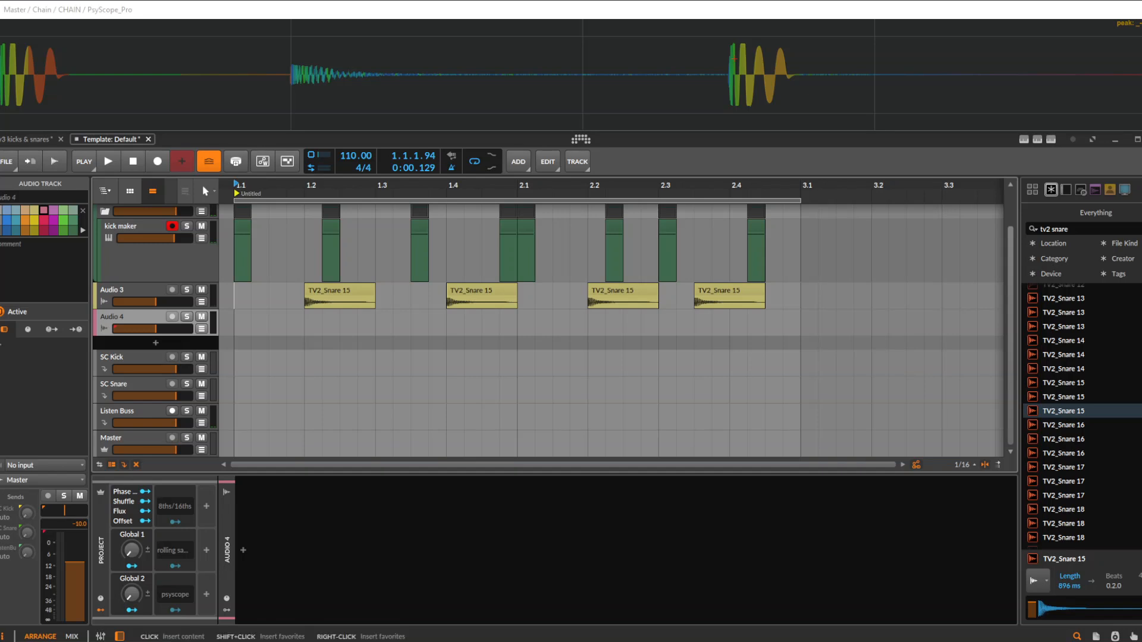
# Step: Insert a Test Tone device on the new Audio 4 track
pyautogui.click(244, 551)
pyautogui.write('test')
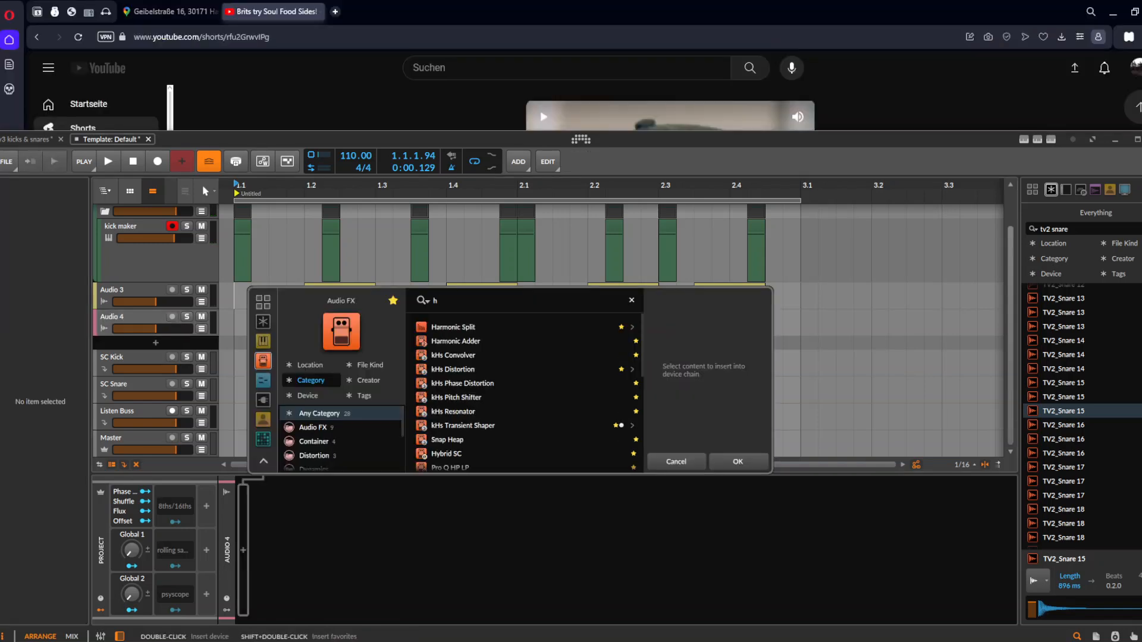
pyautogui.press('Return')
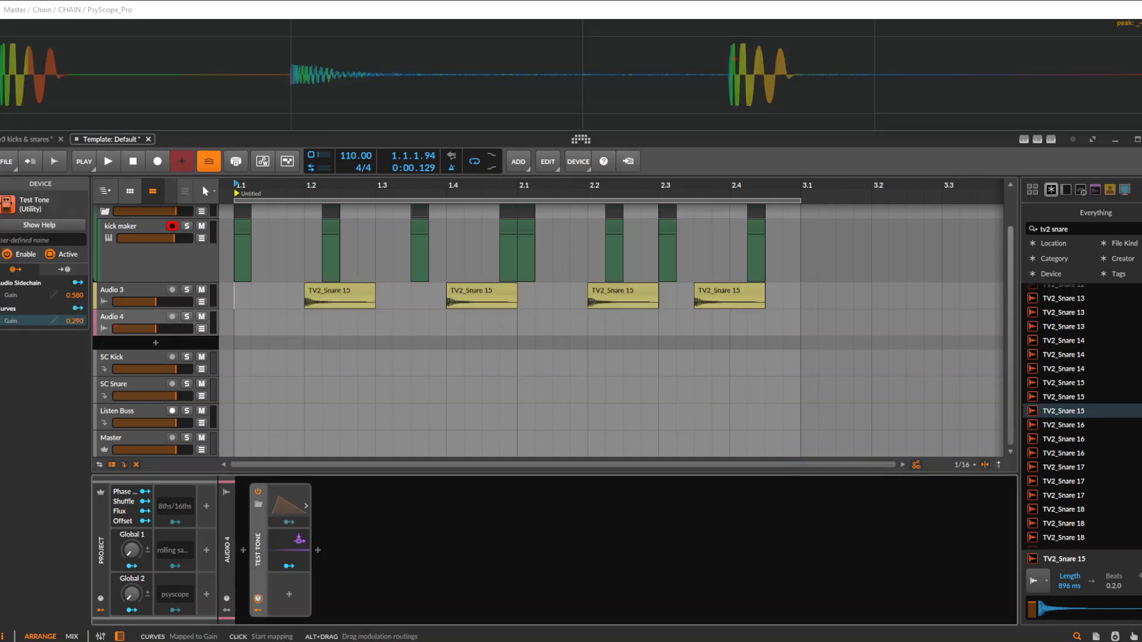
# Step: Delete the Test Tone's preset Curves modulator and insert a fresh Curves modulator in its slot
pyautogui.click(305, 506)
pyautogui.hotkey('alt', 'a')
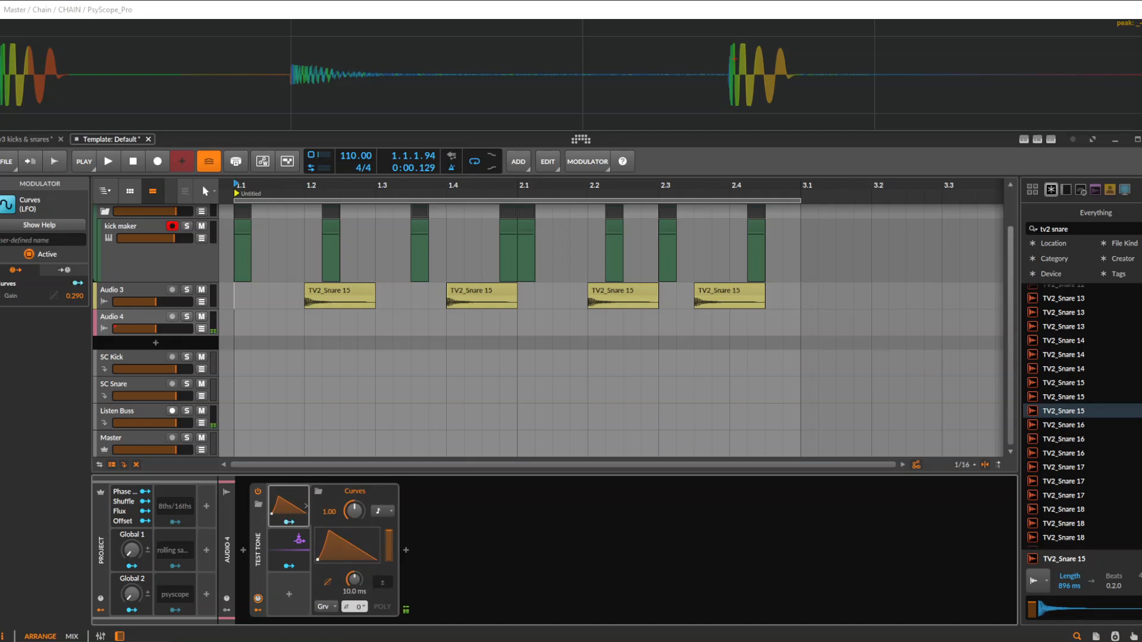
pyautogui.press('Delete')
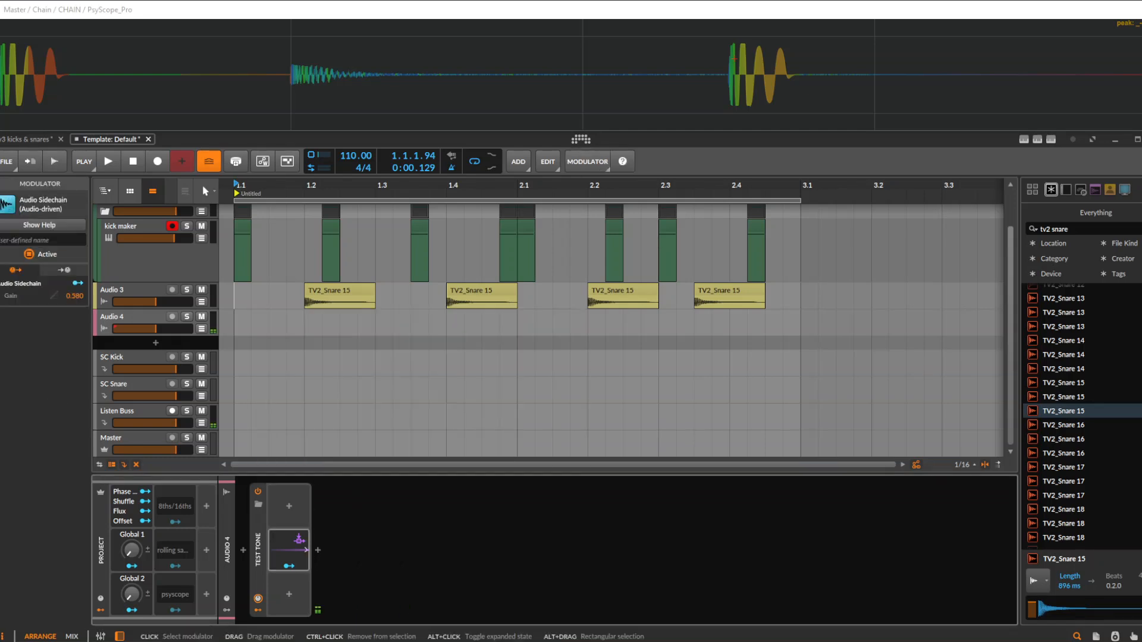
pyautogui.click(289, 507)
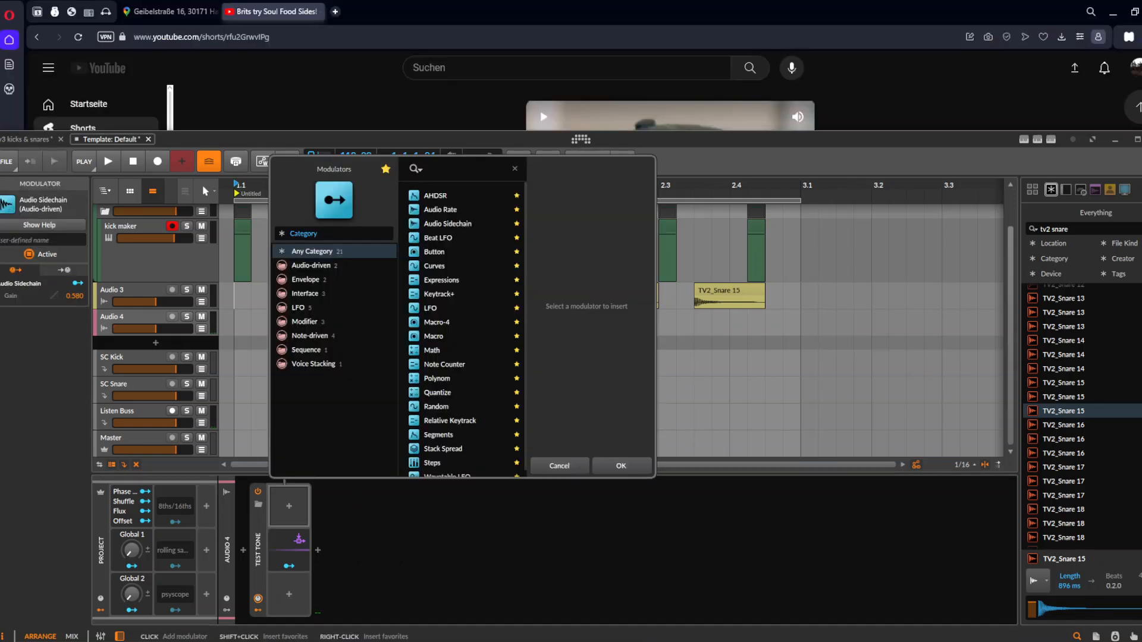
pyautogui.write('cur')
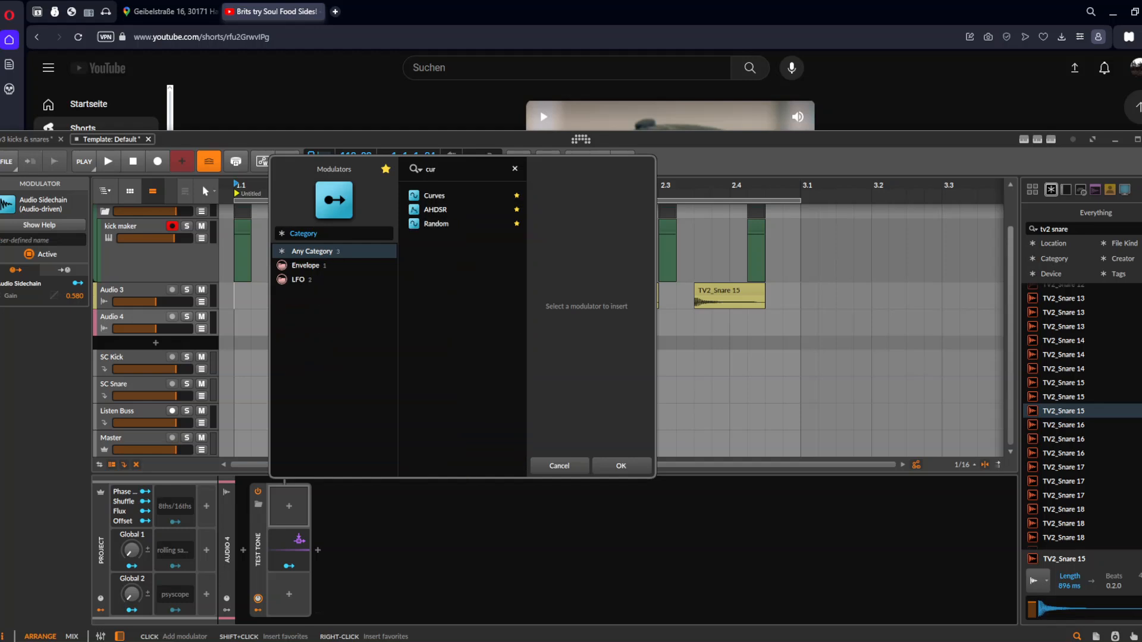
pyautogui.press('Return')
# Step: Show the Test Tone's parameters and turn its Mix fully up
pyautogui.click(258, 550)
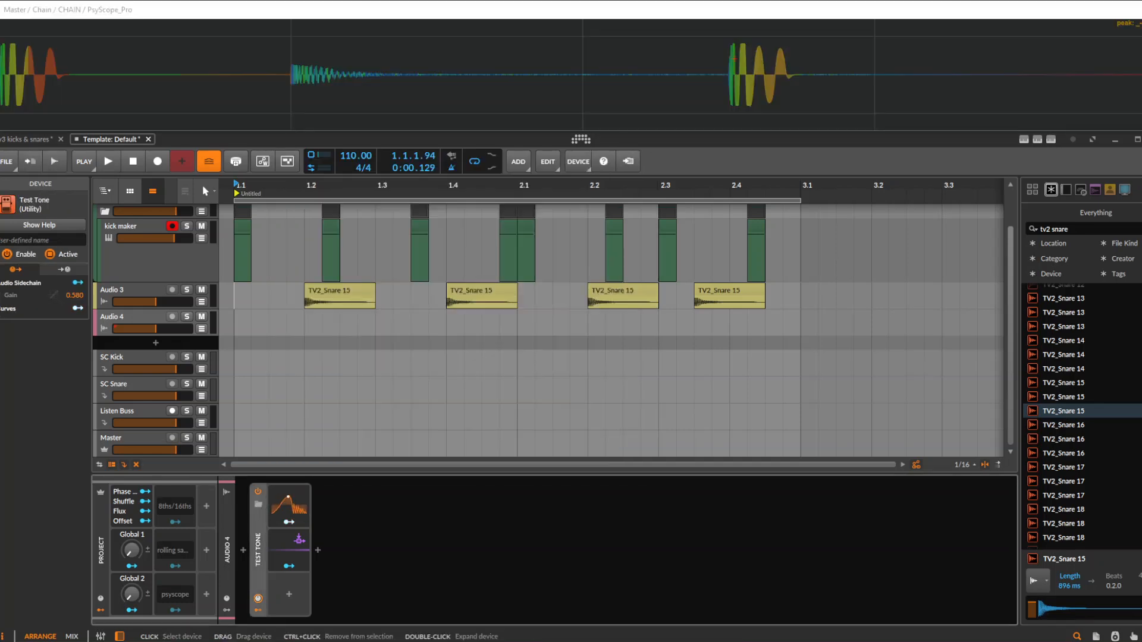
pyautogui.doubleClick(258, 549)
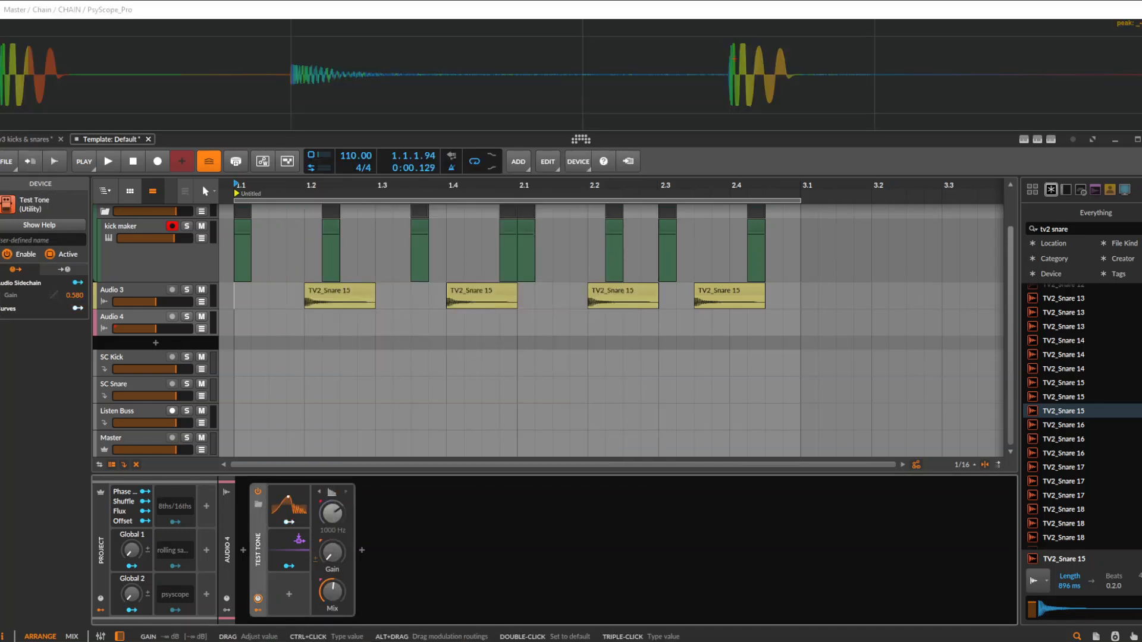
pyautogui.moveTo(332, 554); pyautogui.dragTo(332, 552)
pyautogui.doubleClick(332, 591)
# Step: Set the Curves modulator's trigger mode to Grv and its timebase to Bar, with the curve editor open
pyautogui.click(289, 506)
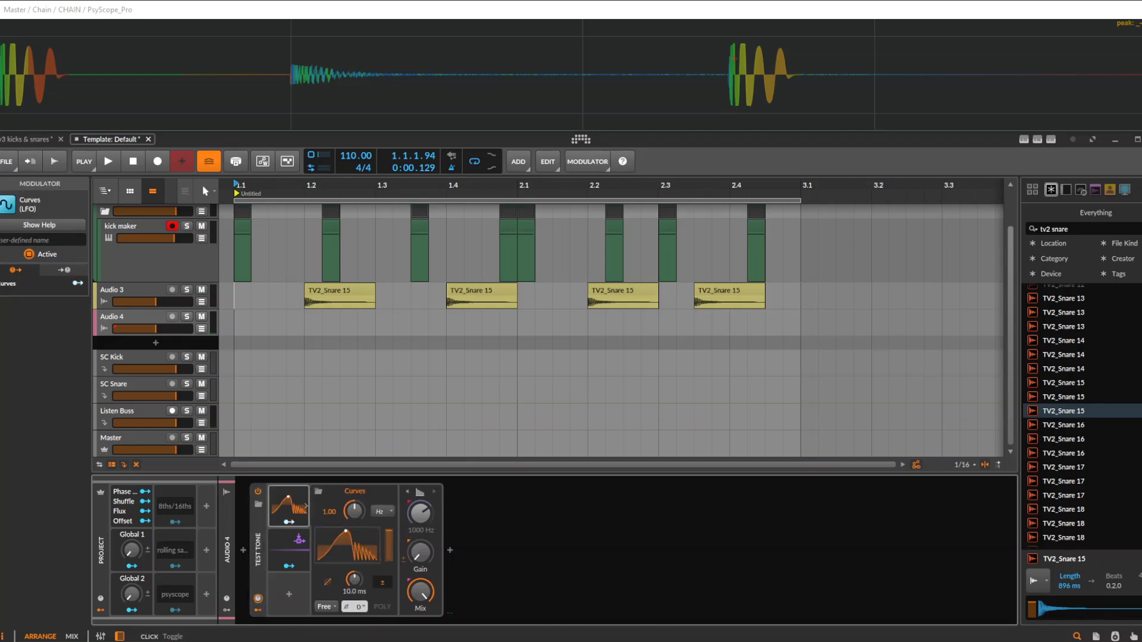
pyautogui.click(324, 606)
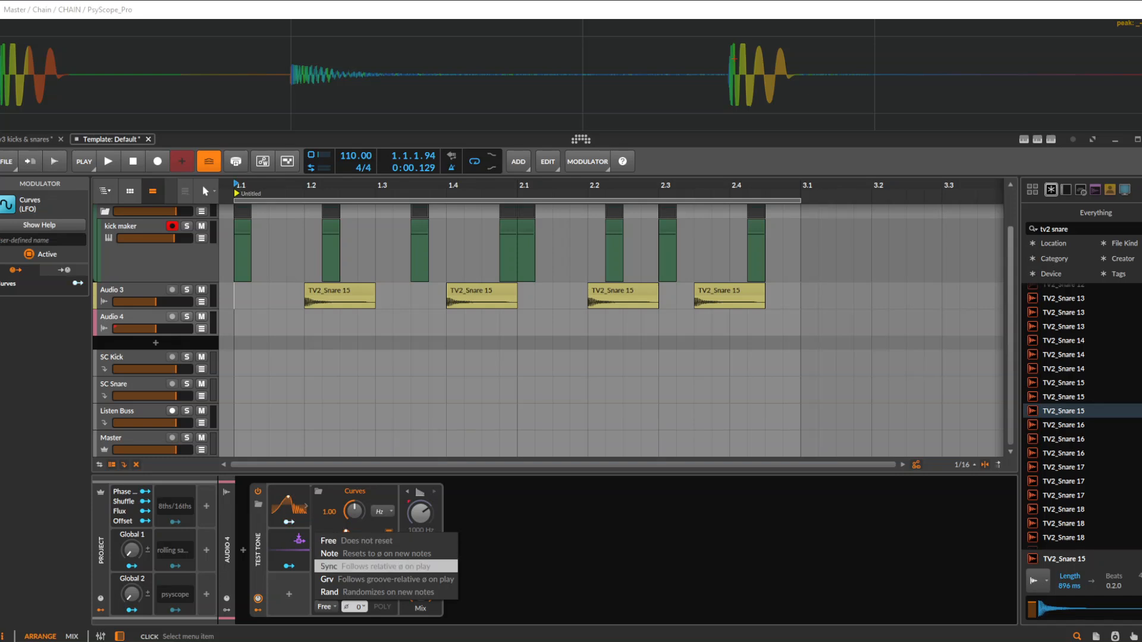
pyautogui.click(333, 616)
pyautogui.click(347, 545)
pyautogui.click(383, 512)
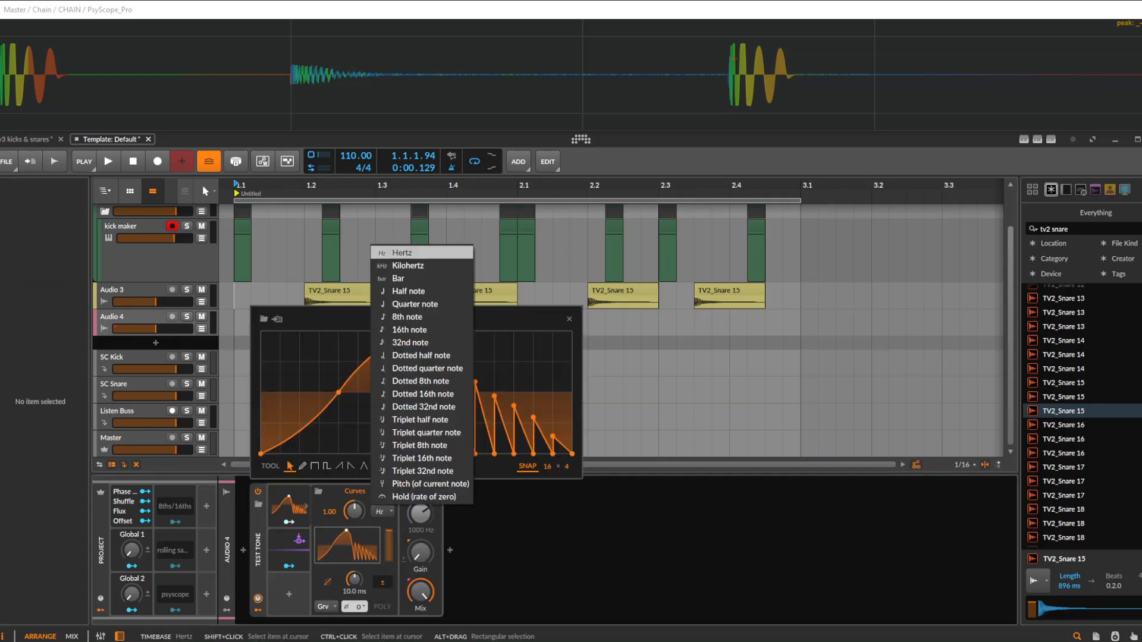
pyautogui.click(408, 291)
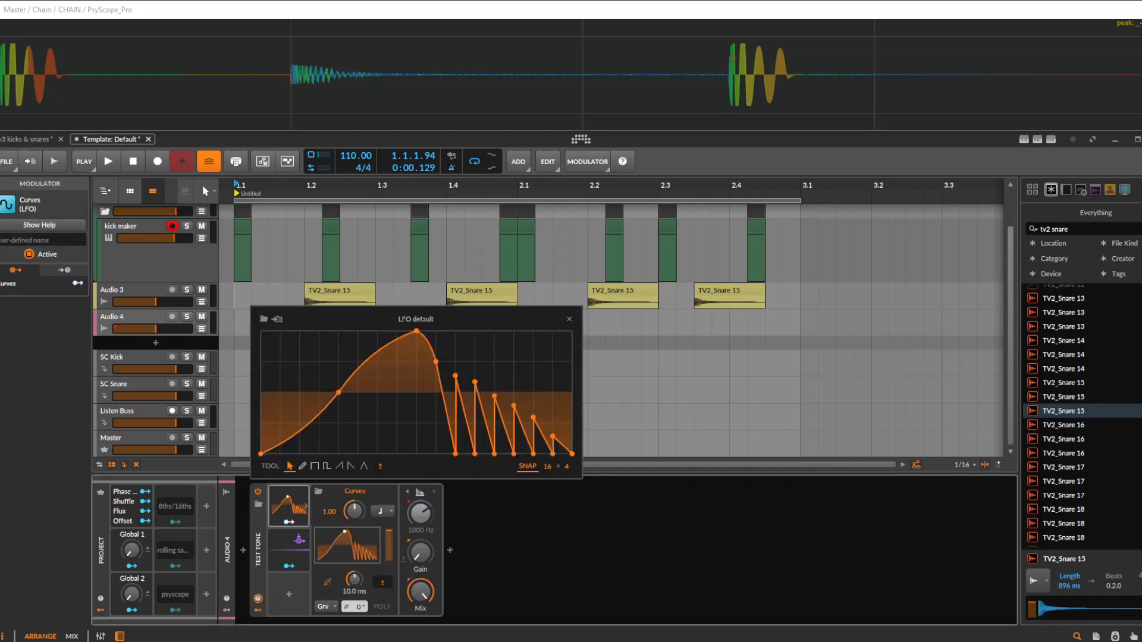
pyautogui.click(382, 511)
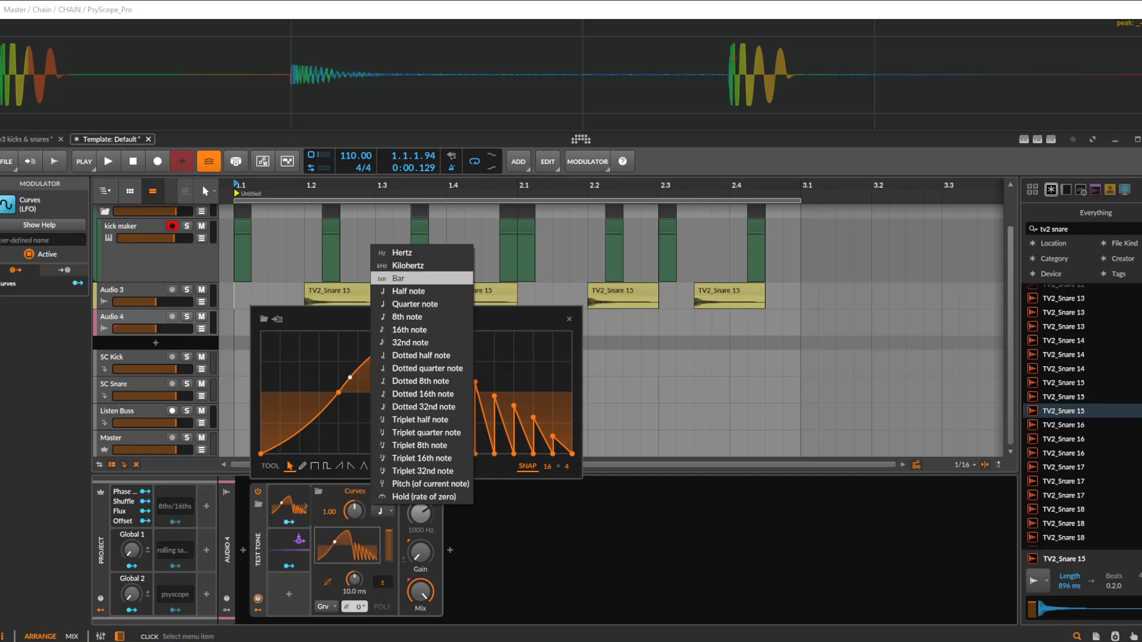
pyautogui.click(406, 279)
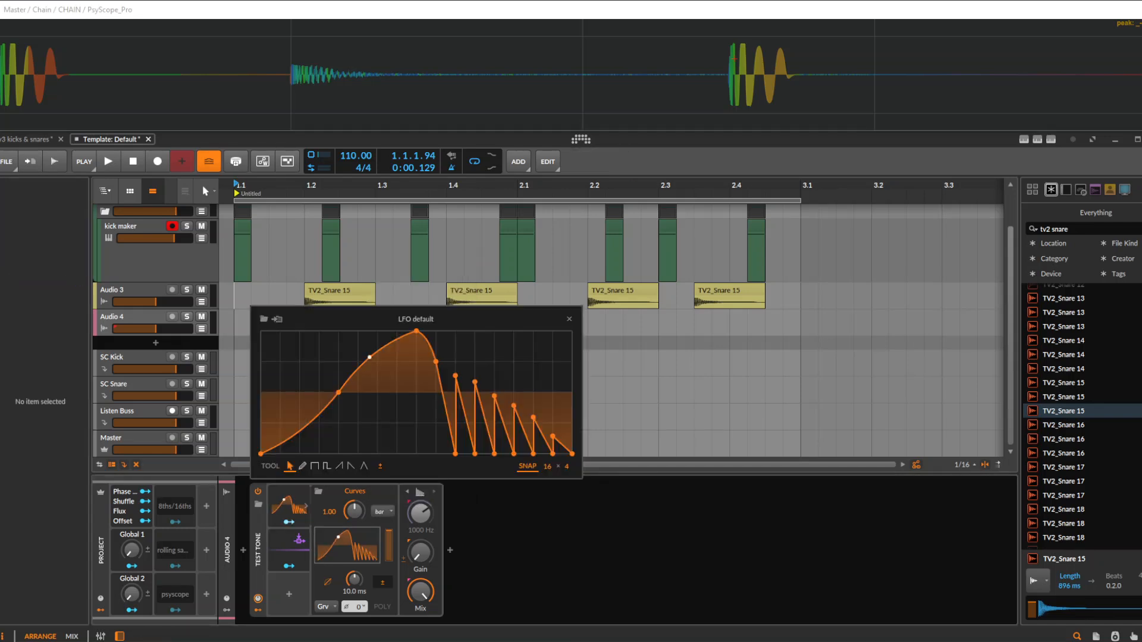
# Step: Clear the LFO default curve into a flat unipolar line and map the modulator to the Test Tone's Gain at 0.545
pyautogui.moveTo(262, 332); pyautogui.dragTo(577, 459)
pyautogui.press('Delete')
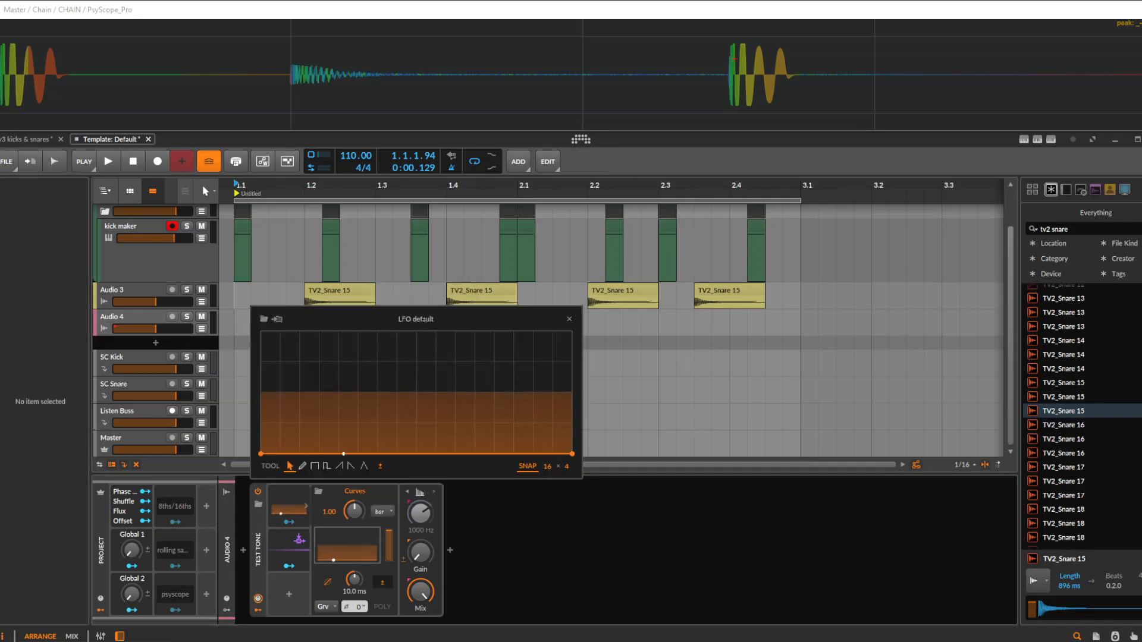
pyautogui.click(380, 466)
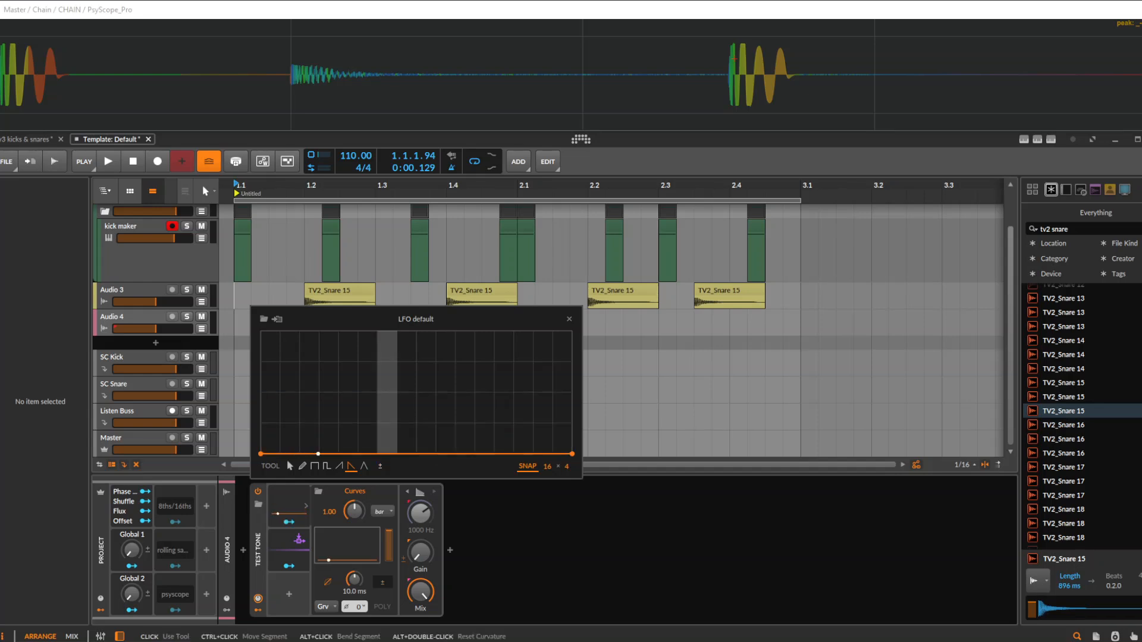
pyautogui.click(289, 523)
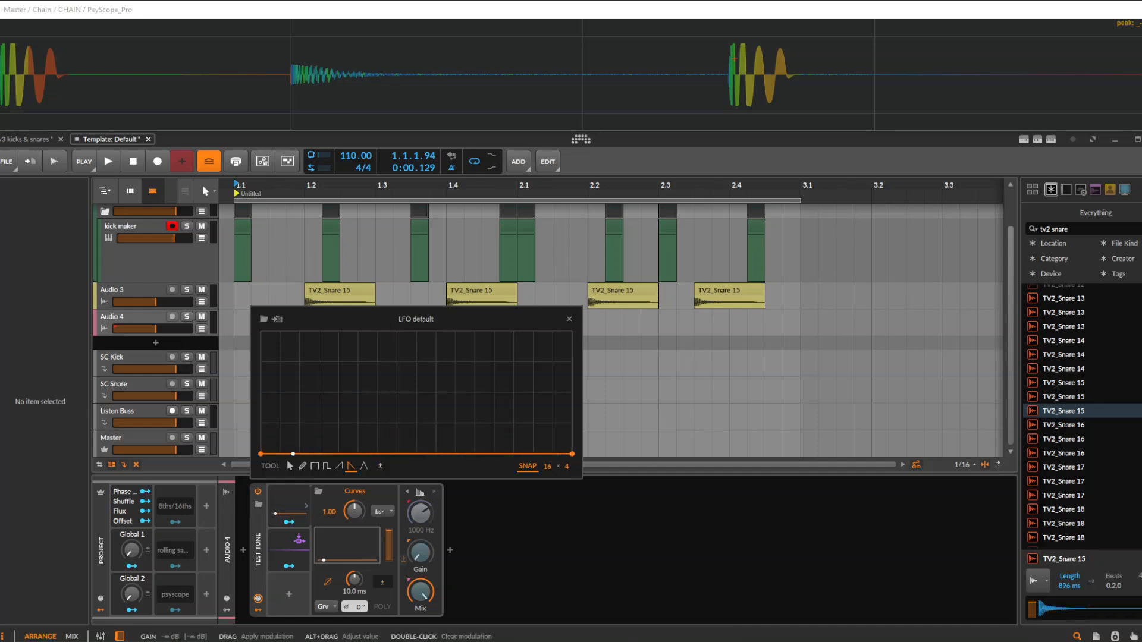
pyautogui.moveTo(421, 553); pyautogui.dragTo(421, 501)
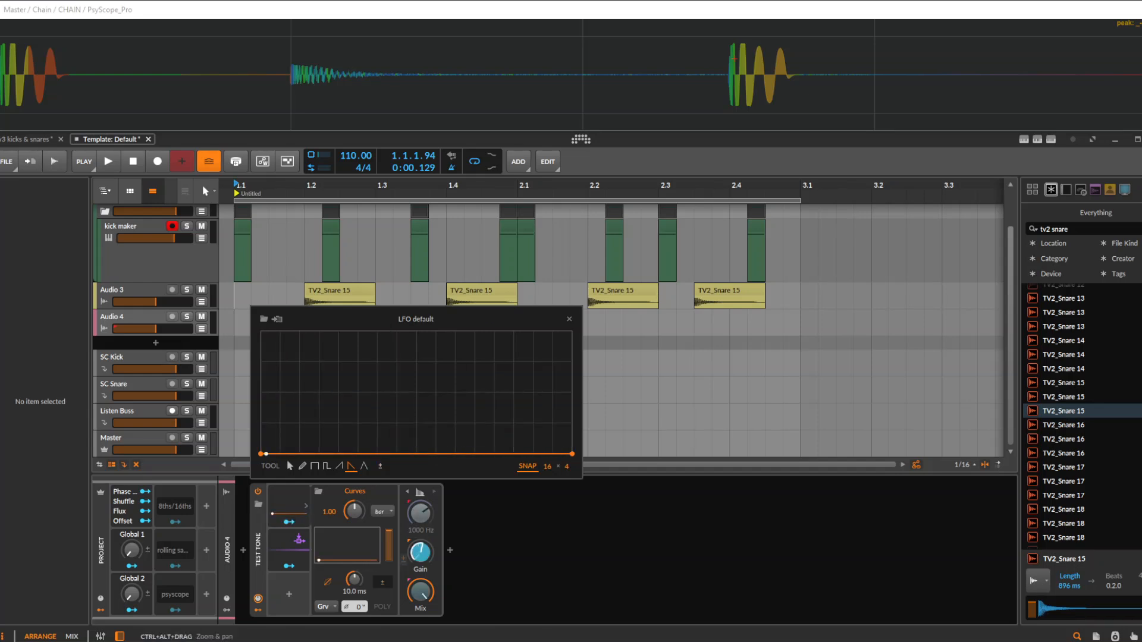
# Step: Draw falling saw ramps across all 16 grid steps of the curve and play back the pattern
pyautogui.moveTo(264, 354); pyautogui.dragTo(570, 368)
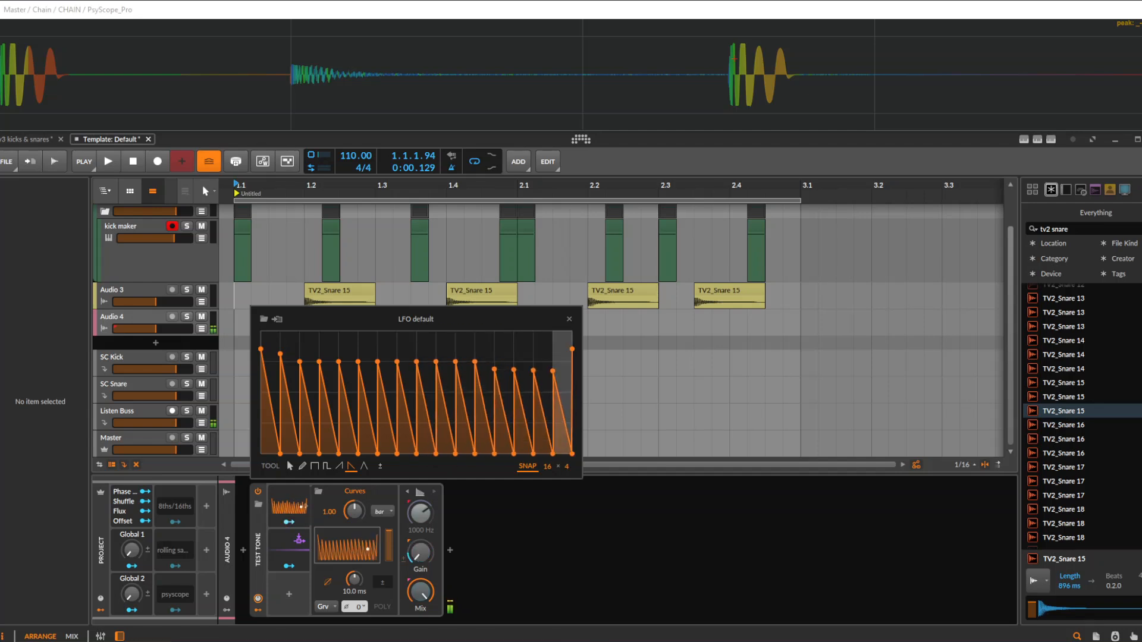
pyautogui.click(570, 319)
pyautogui.press('space')
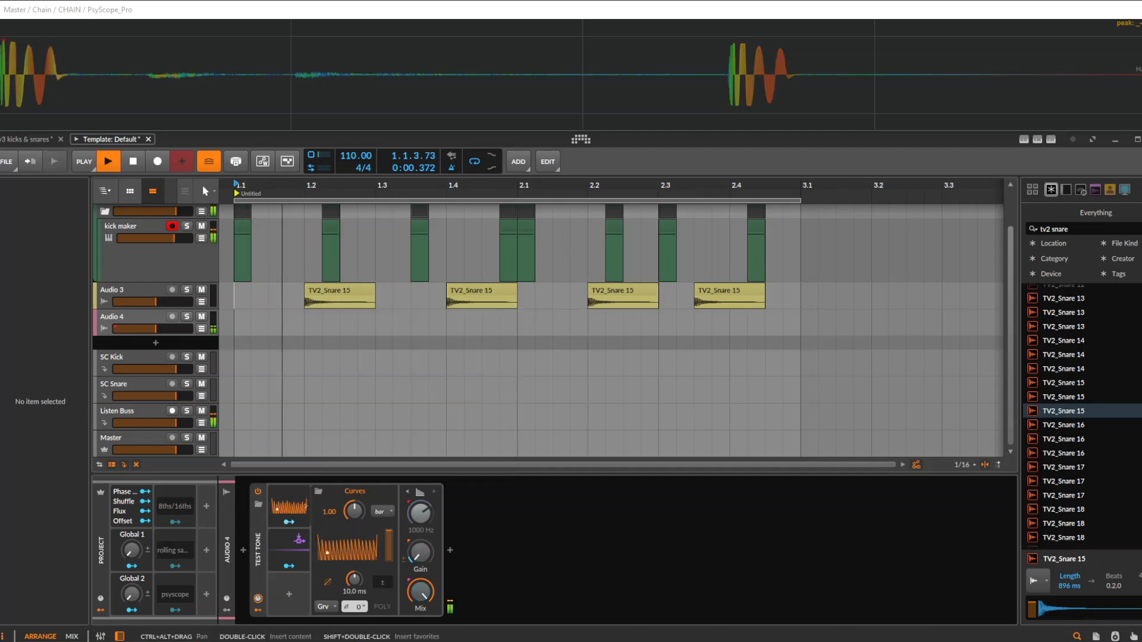
# Step: Redraw the curve as eight falling saw ramps on an 8-step snap grid and audition the pattern
pyautogui.click(367, 550)
pyautogui.press('space')
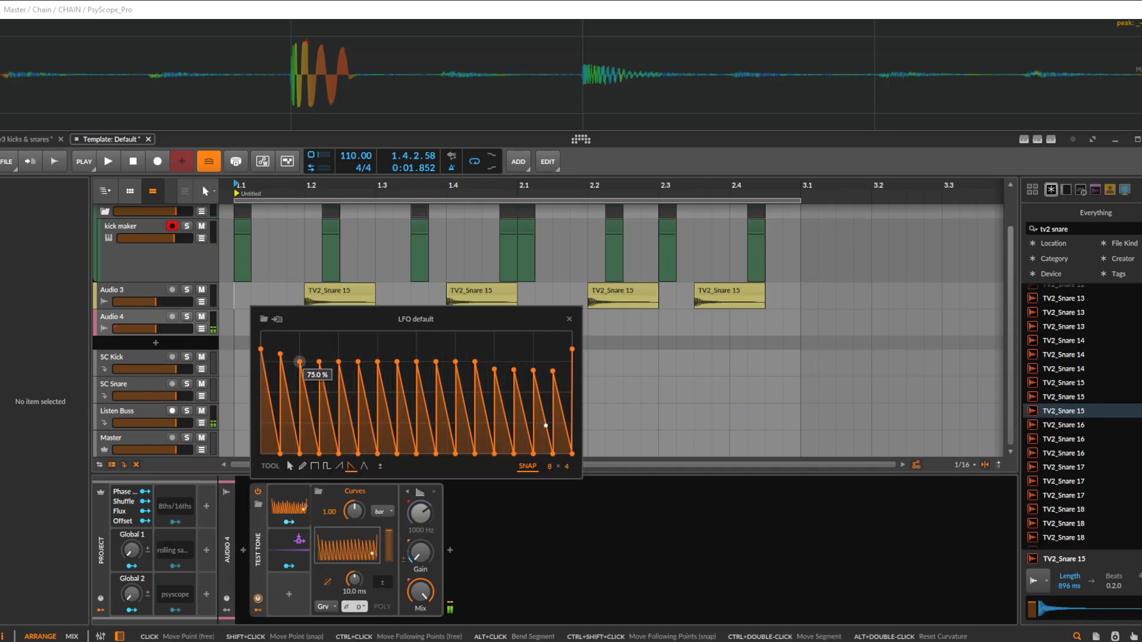
pyautogui.moveTo(279, 339); pyautogui.dragTo(562, 328)
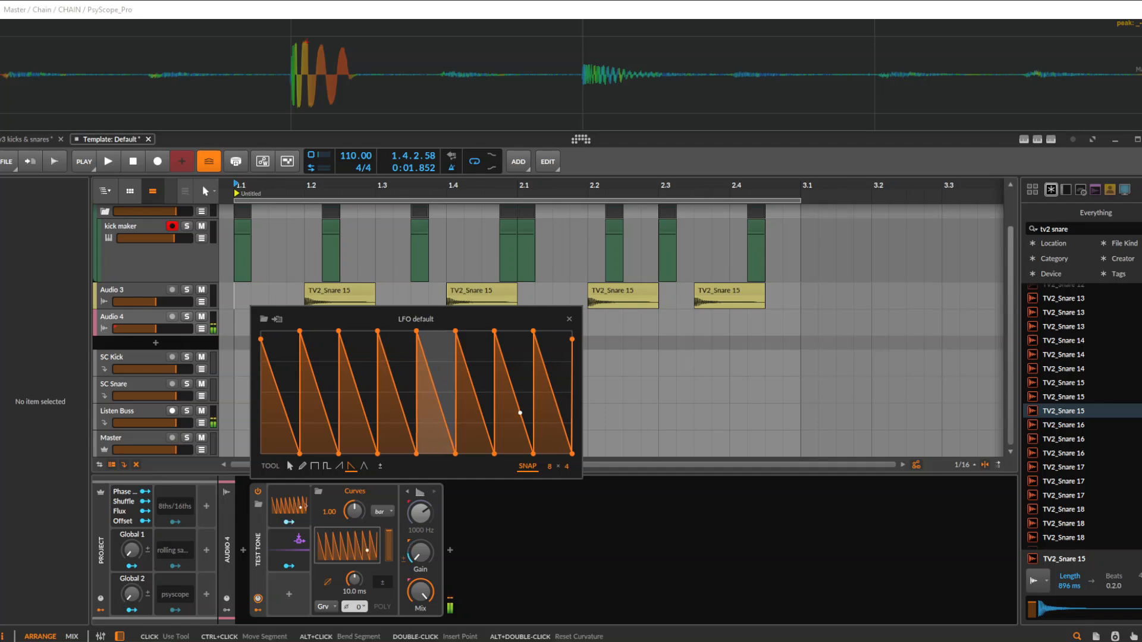
pyautogui.click(570, 320)
pyautogui.press('space')
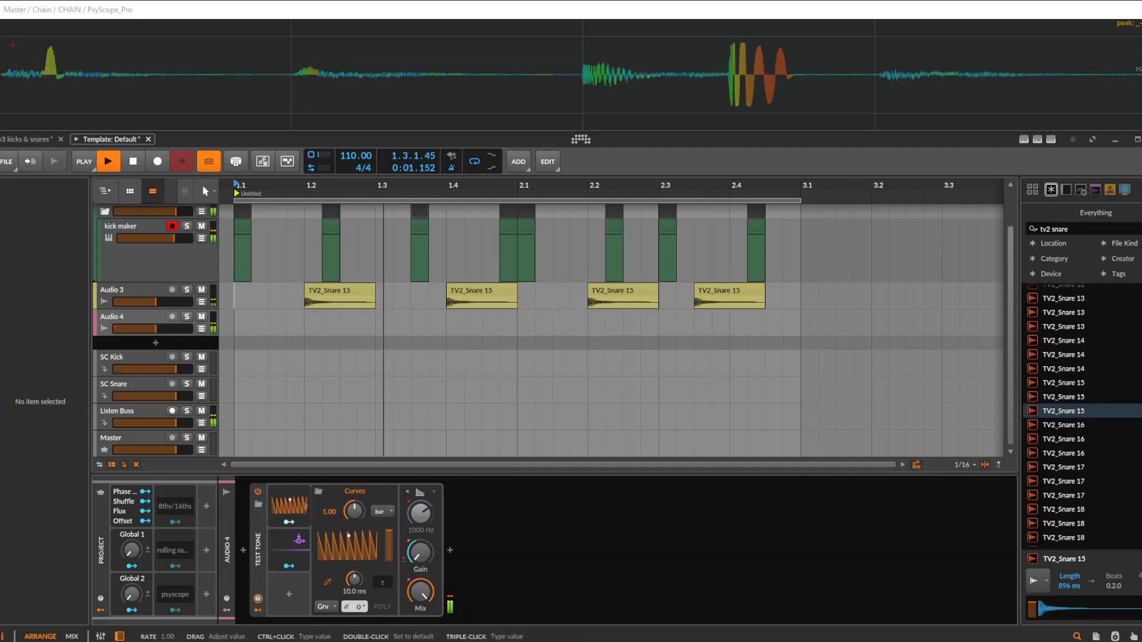
pyautogui.press('space')
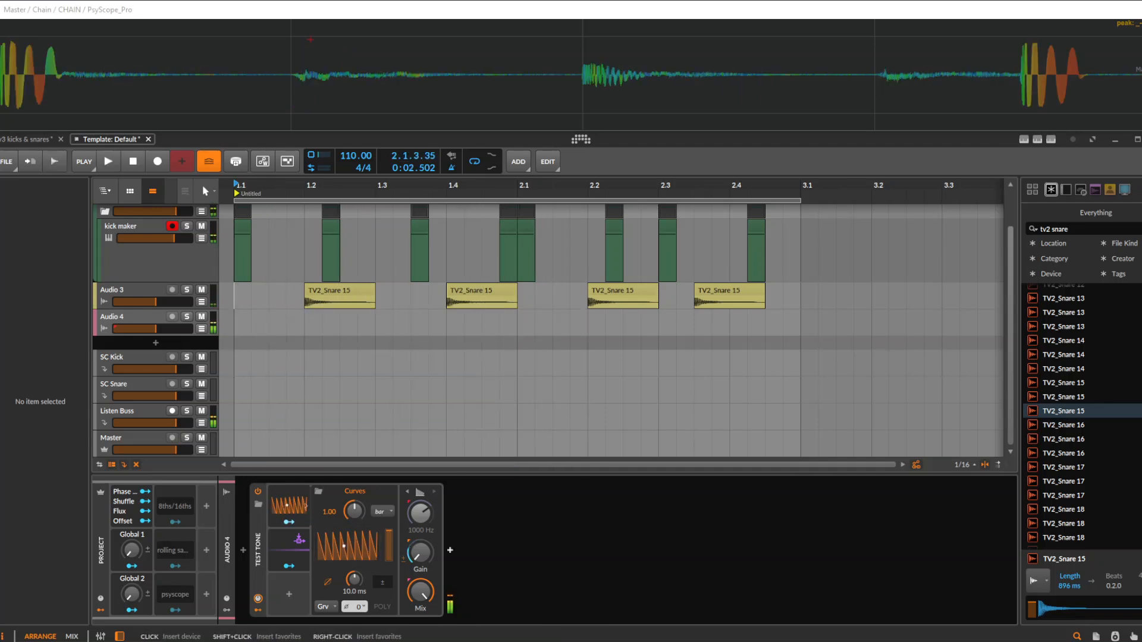
# Step: Change the Test Tone's waveform to White Noise and audition it with the kick and snare
pyautogui.click(449, 550)
pyautogui.click(420, 492)
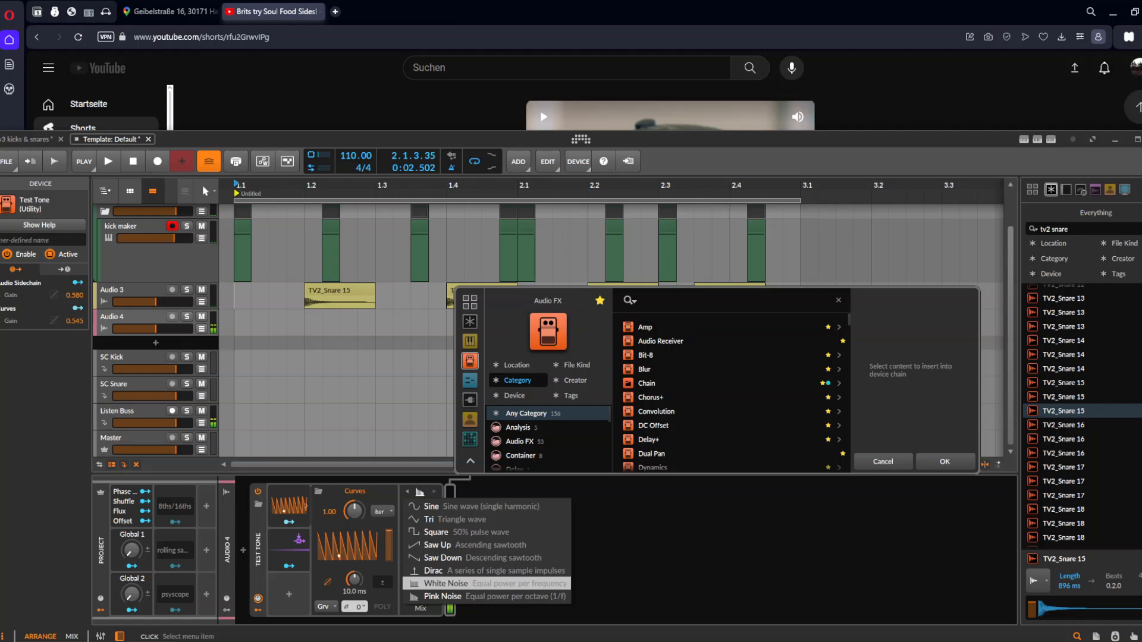
pyautogui.click(476, 584)
pyautogui.press('Escape')
pyautogui.press('space')
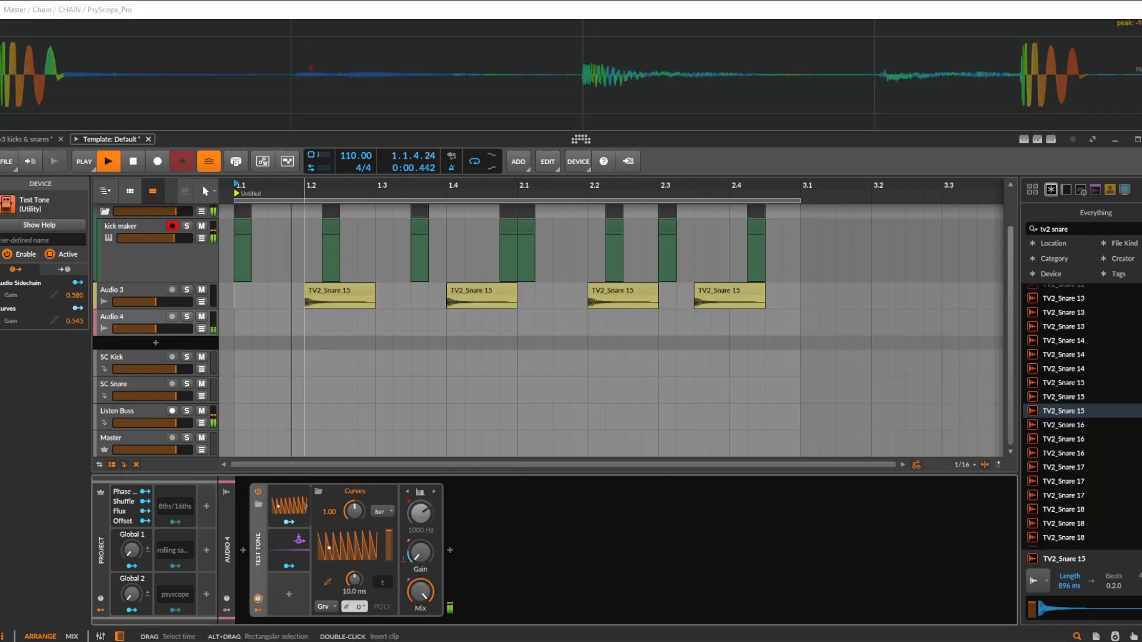
pyautogui.press('space')
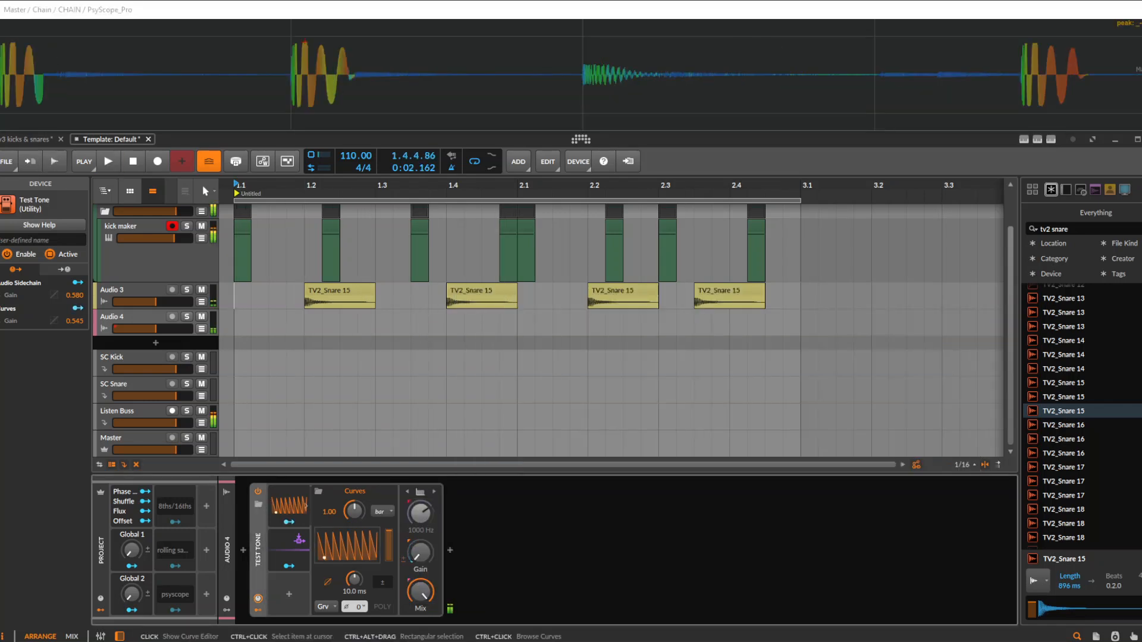
pyautogui.click(348, 546)
pyautogui.press('Escape')
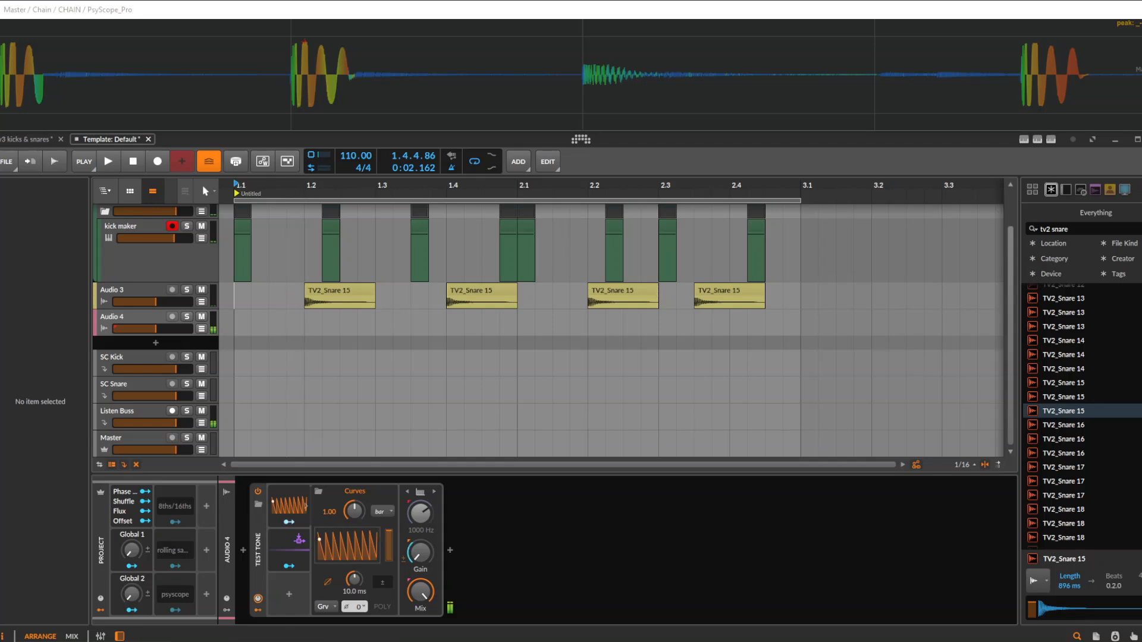
pyautogui.click(304, 506)
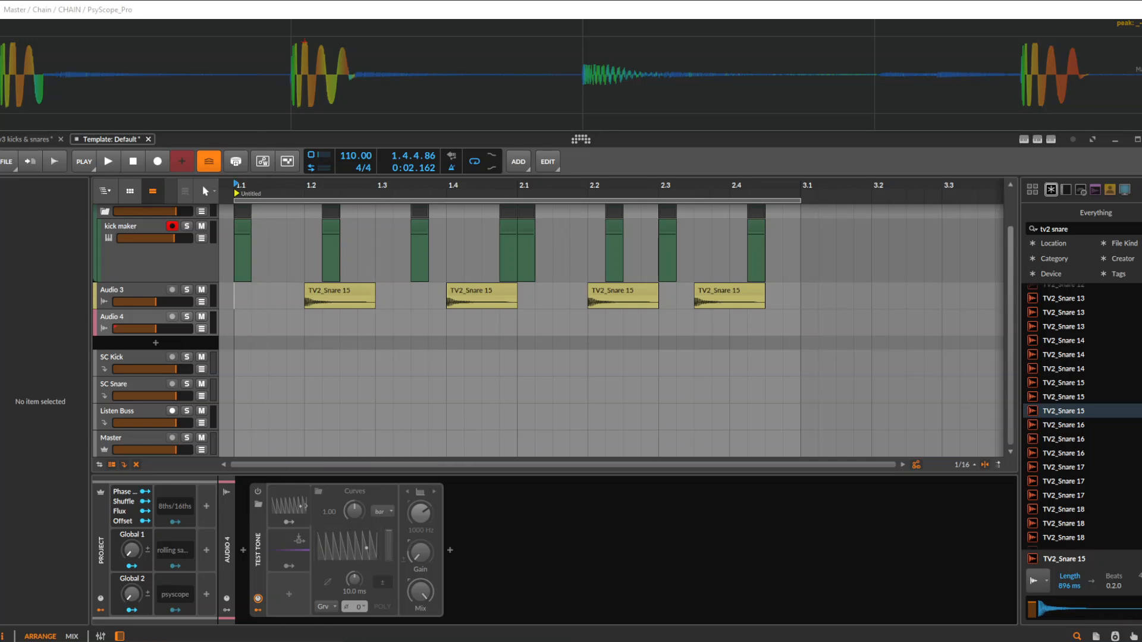
# Step: Re-enable the Test Tone and, with playback running, bend the curve's first falling ramp into a steep exponential decay
pyautogui.click(257, 492)
pyautogui.click(347, 545)
pyautogui.press('space')
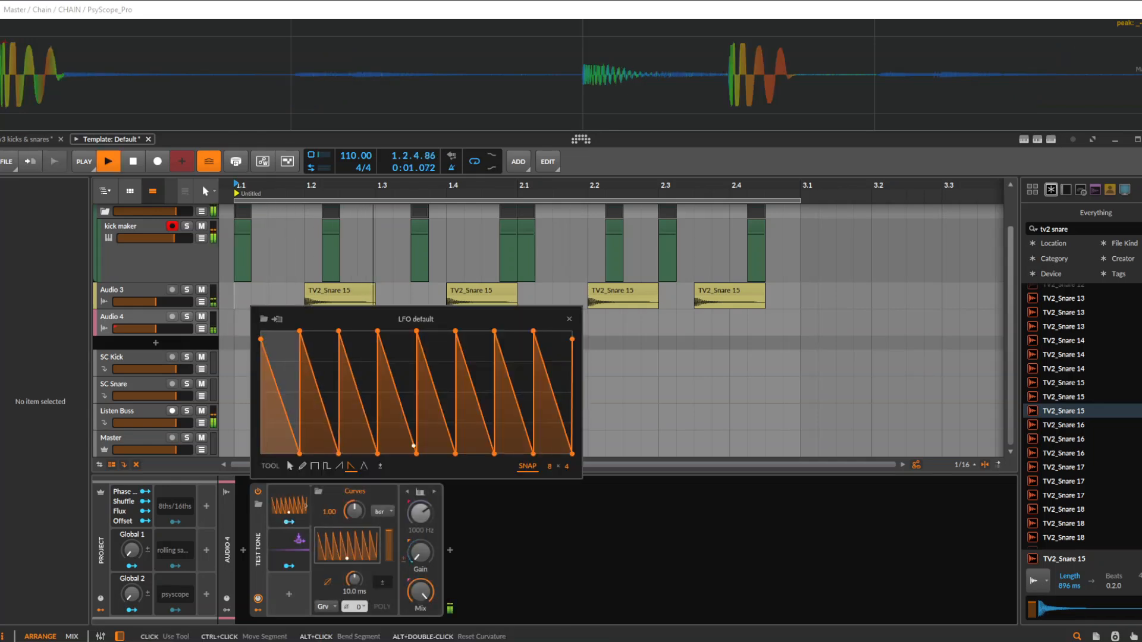
pyautogui.press('Escape')
pyautogui.click(347, 546)
pyautogui.moveTo(279, 396); pyautogui.dragTo(279, 437)
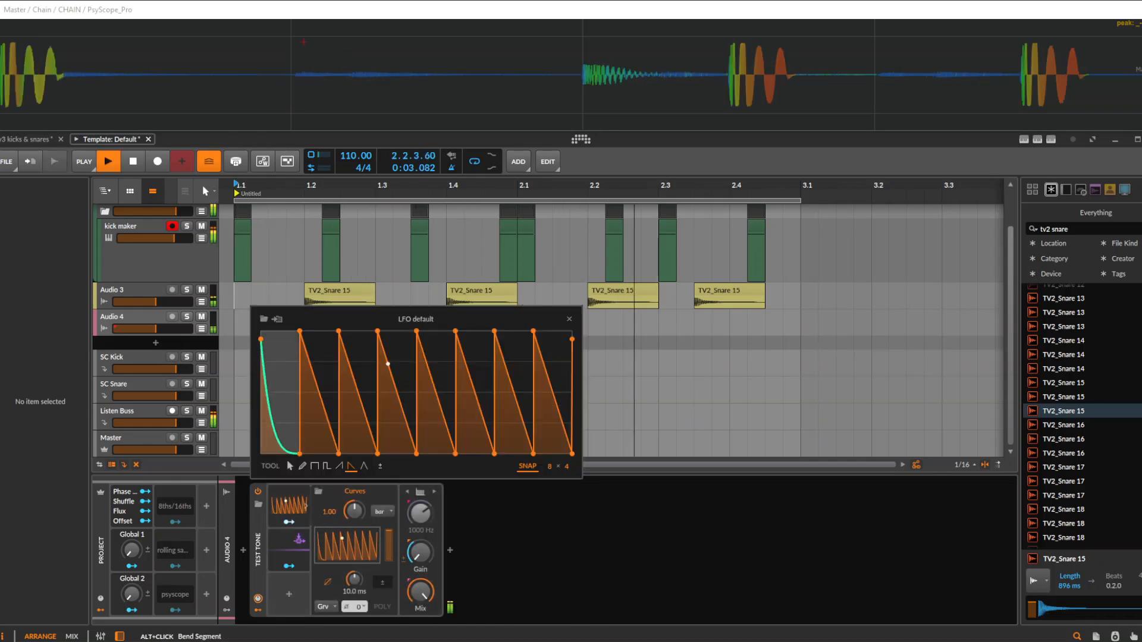
# Step: Bend the curve's second to seventh falling ramps into exponential decays and soften the first ramp's bend
pyautogui.moveTo(319, 392)
pyautogui.mouseDown()
pyautogui.moveTo(319, 409)
pyautogui.moveTo(358, 422)
pyautogui.mouseUp()
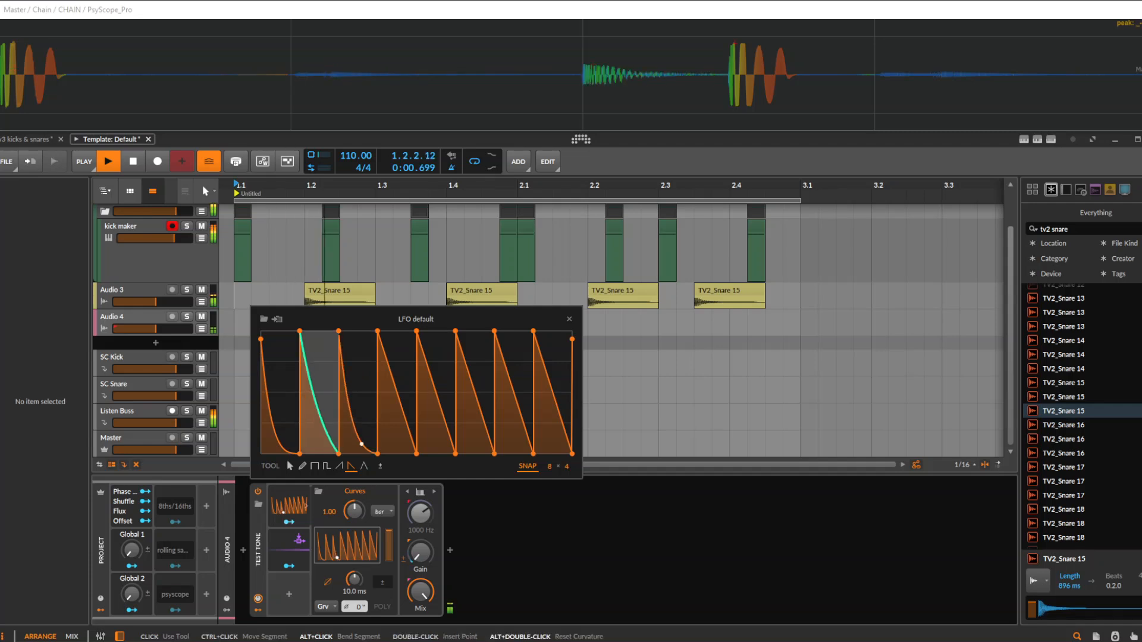
pyautogui.moveTo(279, 434); pyautogui.dragTo(279, 417)
pyautogui.moveTo(397, 394)
pyautogui.mouseDown()
pyautogui.moveTo(397, 419)
pyautogui.moveTo(436, 410)
pyautogui.moveTo(514, 425)
pyautogui.mouseUp()
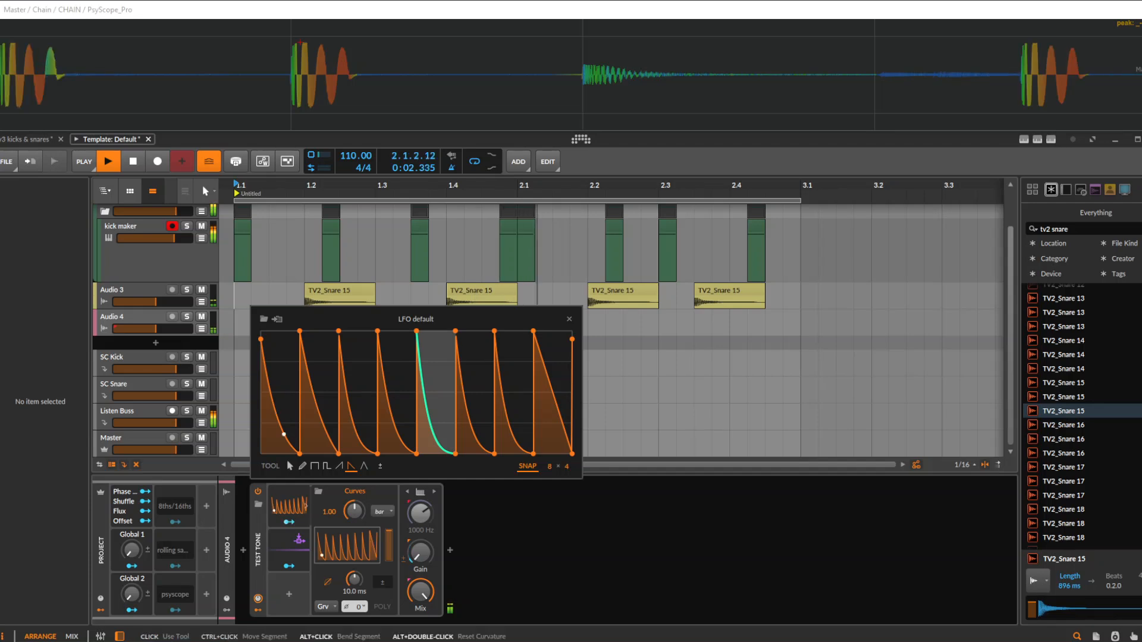
# Step: Redraw the curve's second to eighth ramps as falling saws with varied, mostly lower peaks while the pattern plays
pyautogui.moveTo(319, 357); pyautogui.dragTo(320, 376)
pyautogui.click(436, 392)
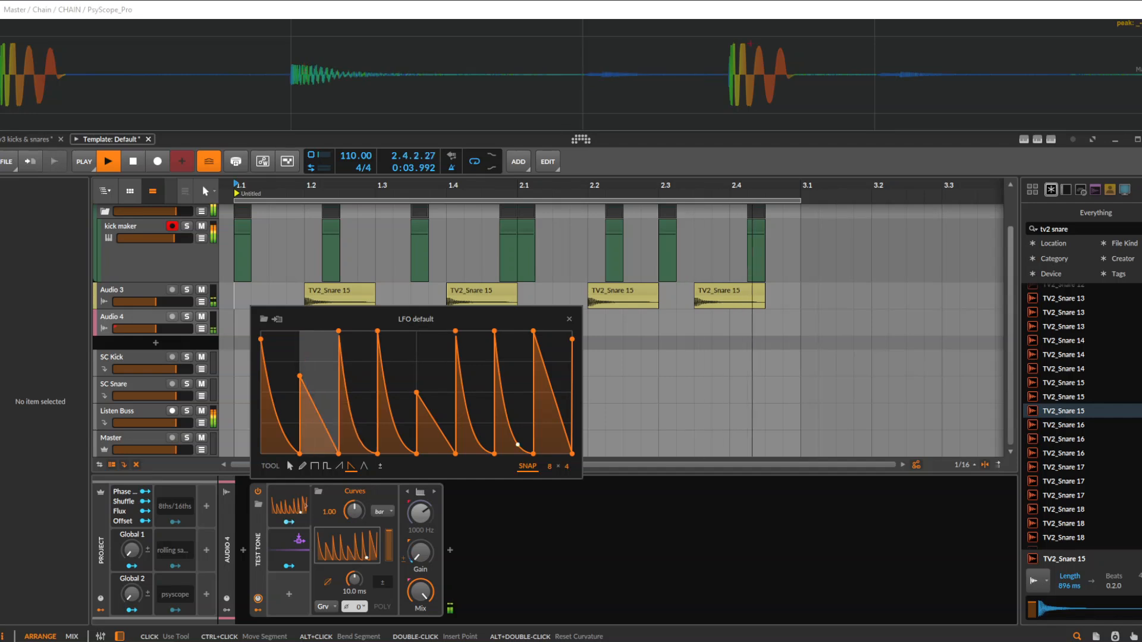
pyautogui.moveTo(320, 376); pyautogui.dragTo(339, 414)
pyautogui.moveTo(378, 330); pyautogui.dragTo(377, 406)
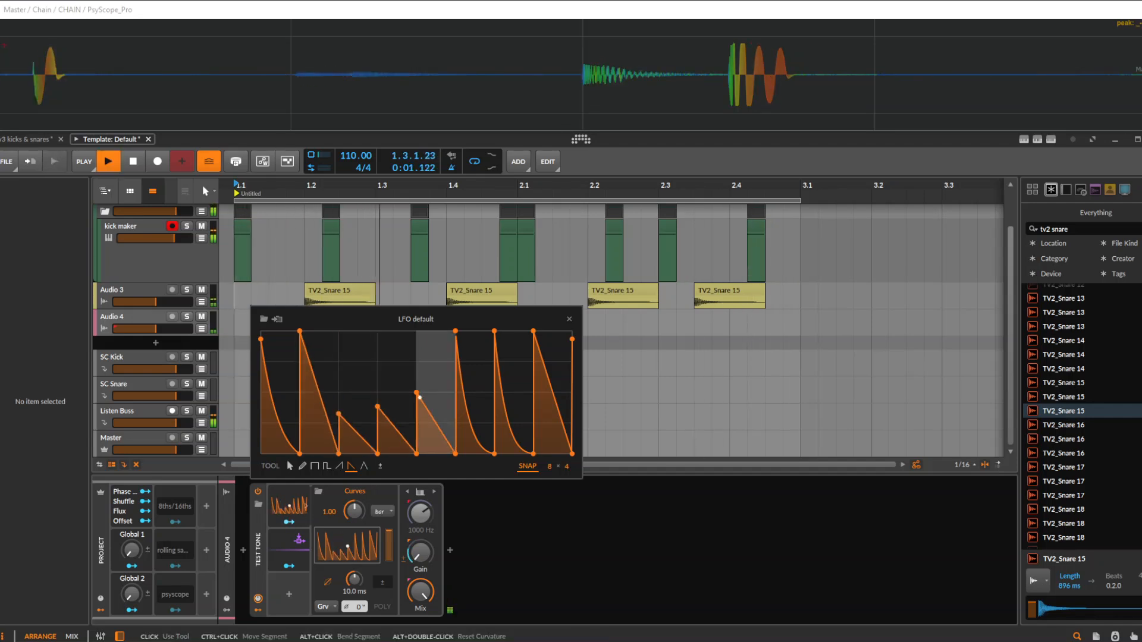
pyautogui.moveTo(455, 331); pyautogui.dragTo(455, 400)
pyautogui.moveTo(494, 331); pyautogui.dragTo(494, 404)
pyautogui.moveTo(533, 331); pyautogui.dragTo(533, 407)
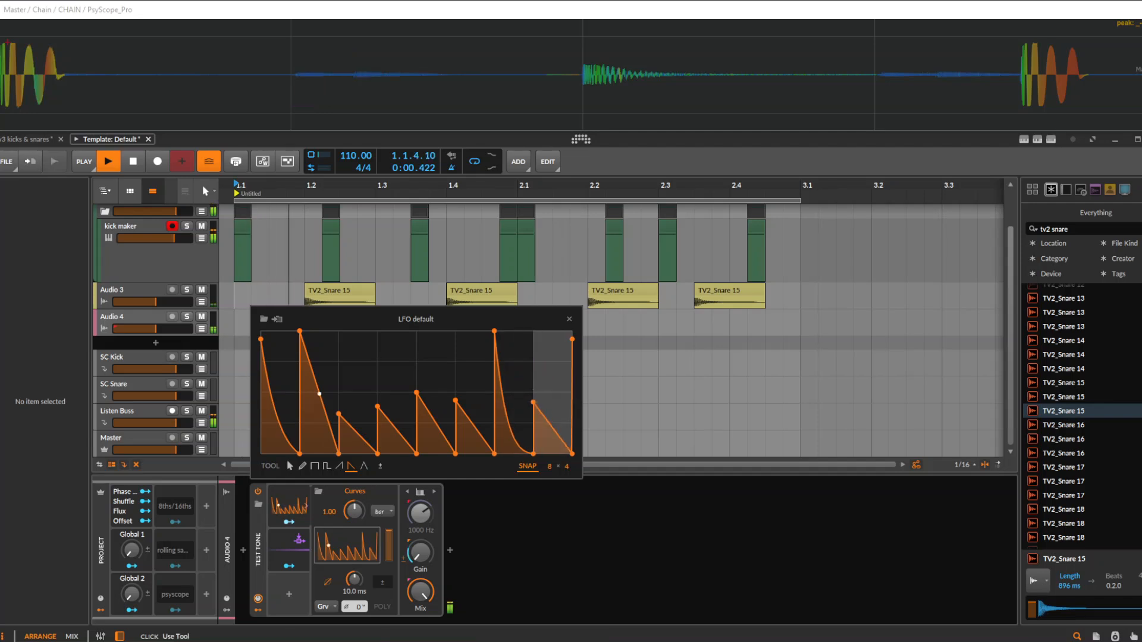
# Step: Redraw the last three ramps with a half-height sixth, a low seventh and a full-height eighth, and close the curve editor
pyautogui.moveTo(475, 362); pyautogui.dragTo(475, 344)
pyautogui.click(513, 423)
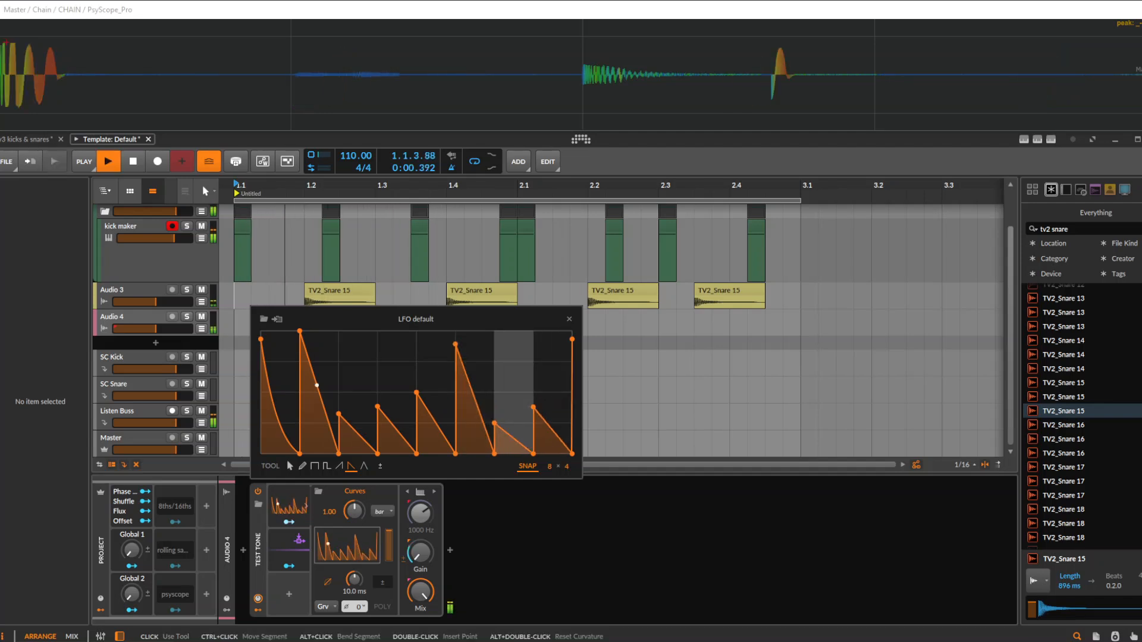
pyautogui.click(552, 362)
pyautogui.click(553, 331)
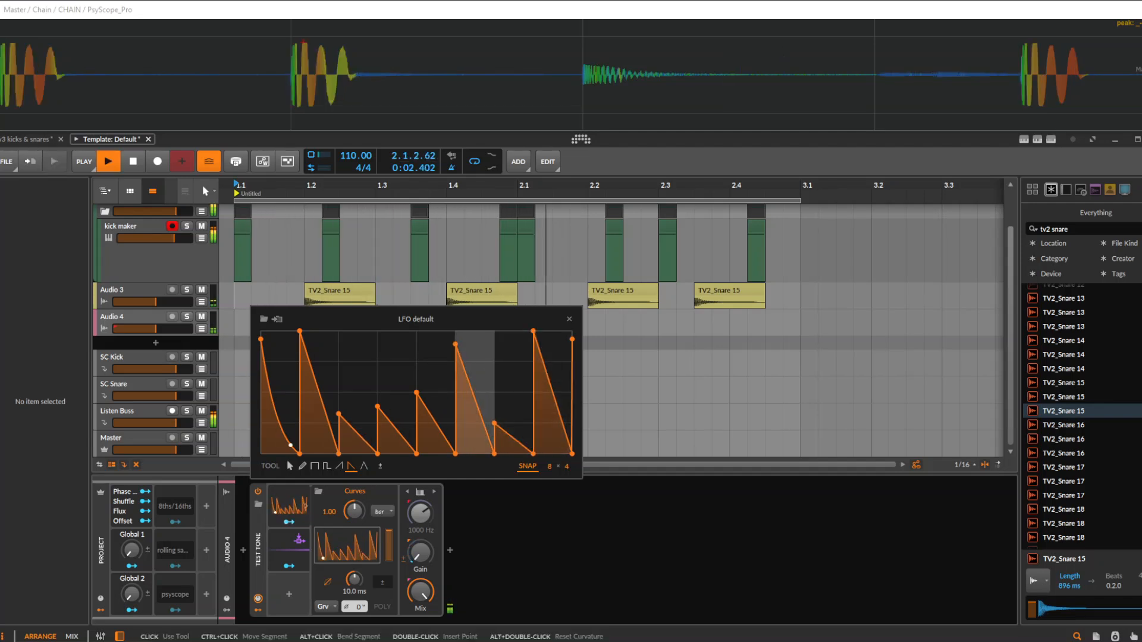
pyautogui.click(474, 392)
pyautogui.press('Escape')
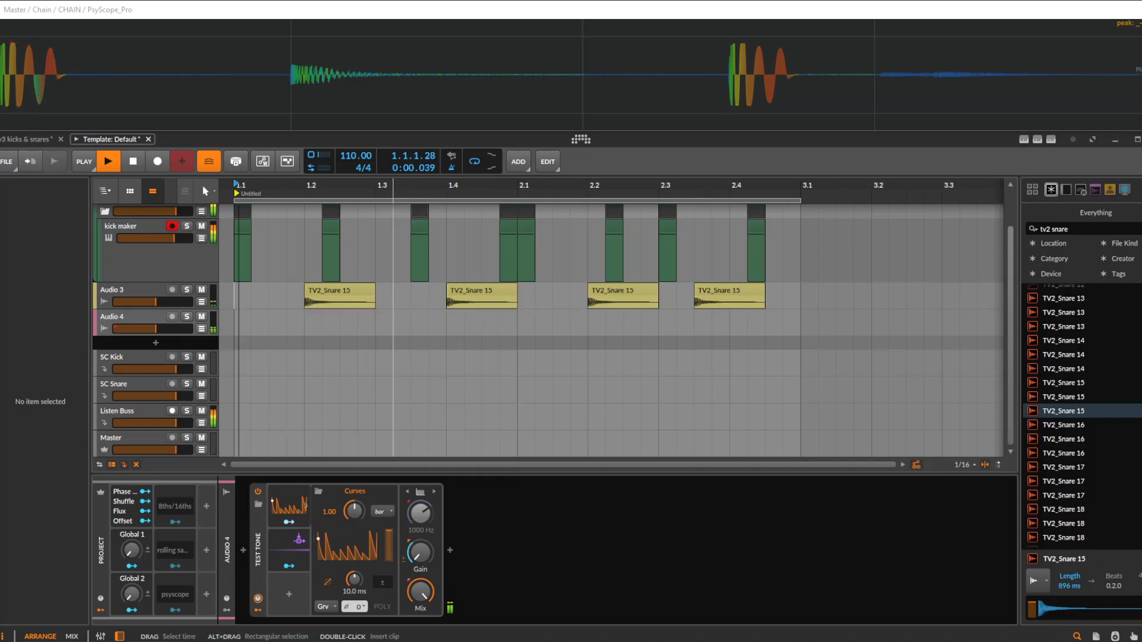
# Step: Reopen the curve editor and bend the third to seventh ramps into exponential decays
pyautogui.click(347, 546)
pyautogui.moveTo(397, 430); pyautogui.dragTo(514, 452)
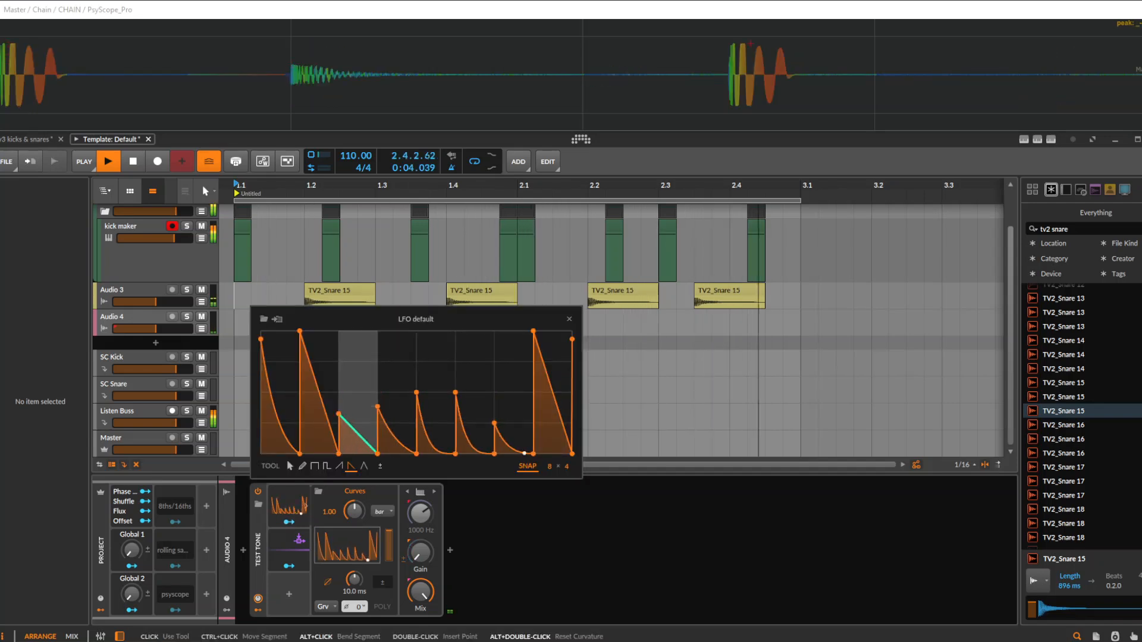
pyautogui.moveTo(358, 434); pyautogui.dragTo(358, 452)
# Step: Adjust the peaks of the third to seventh decays, with the third and fifth at about 75% and the fourth at 50%
pyautogui.moveTo(338, 413); pyautogui.dragTo(338, 362)
pyautogui.moveTo(377, 406); pyautogui.dragTo(455, 380)
pyautogui.moveTo(494, 424); pyautogui.dragTo(494, 393)
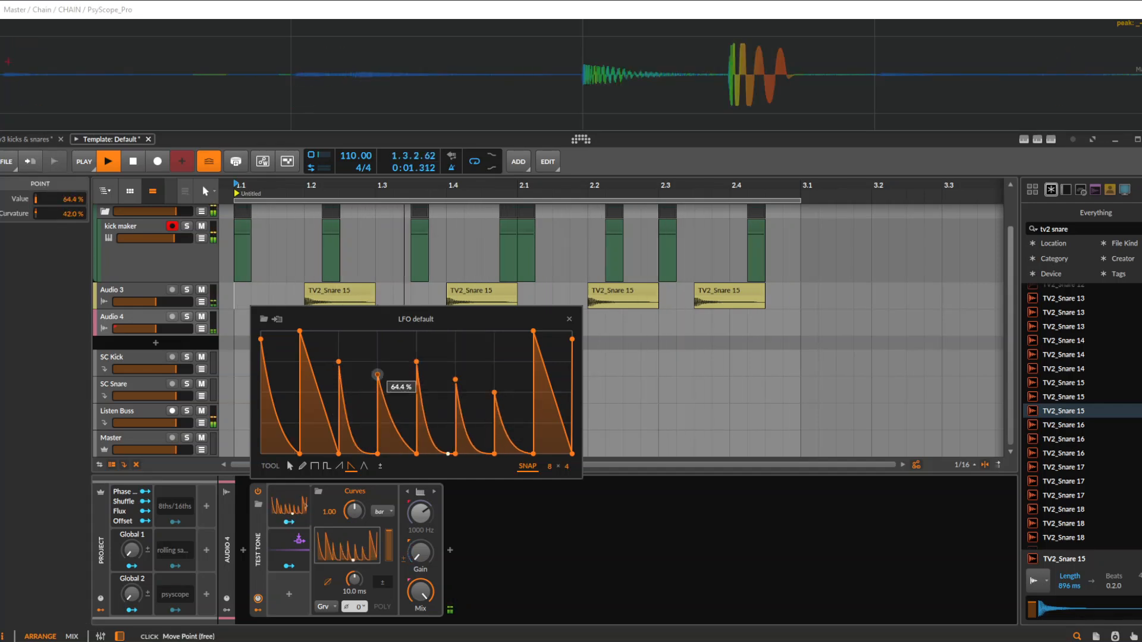
pyautogui.moveTo(378, 375); pyautogui.dragTo(378, 393)
# Step: Bend the fifth ramp outward to -30% curvature, stop playback and close the curve editor
pyautogui.moveTo(433, 436); pyautogui.dragTo(433, 386)
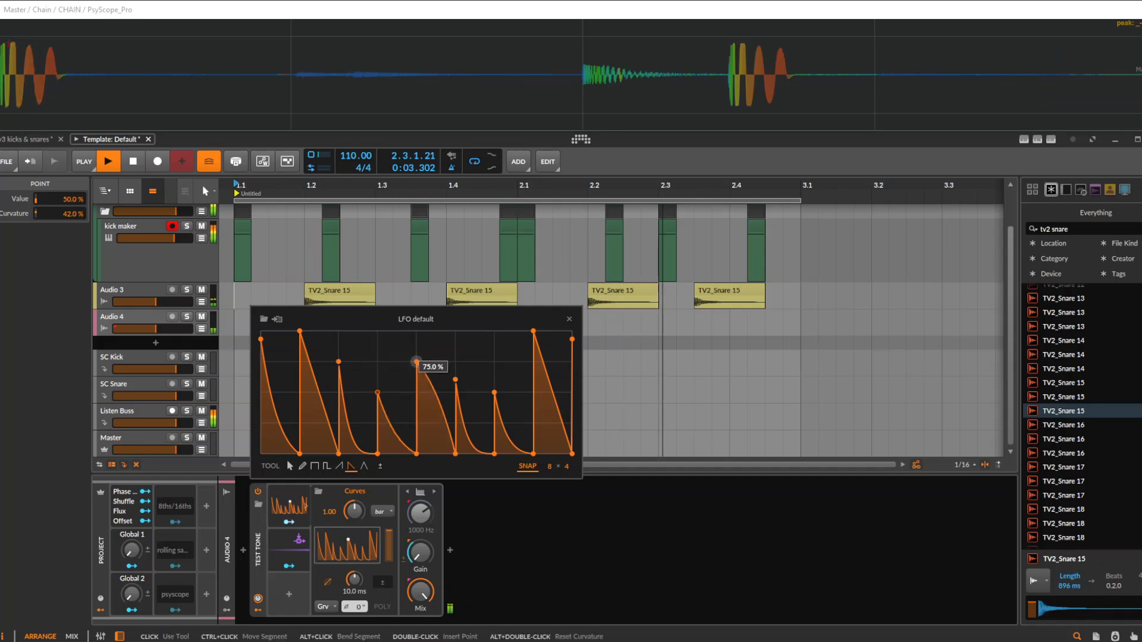
pyautogui.press('space')
pyautogui.click(569, 319)
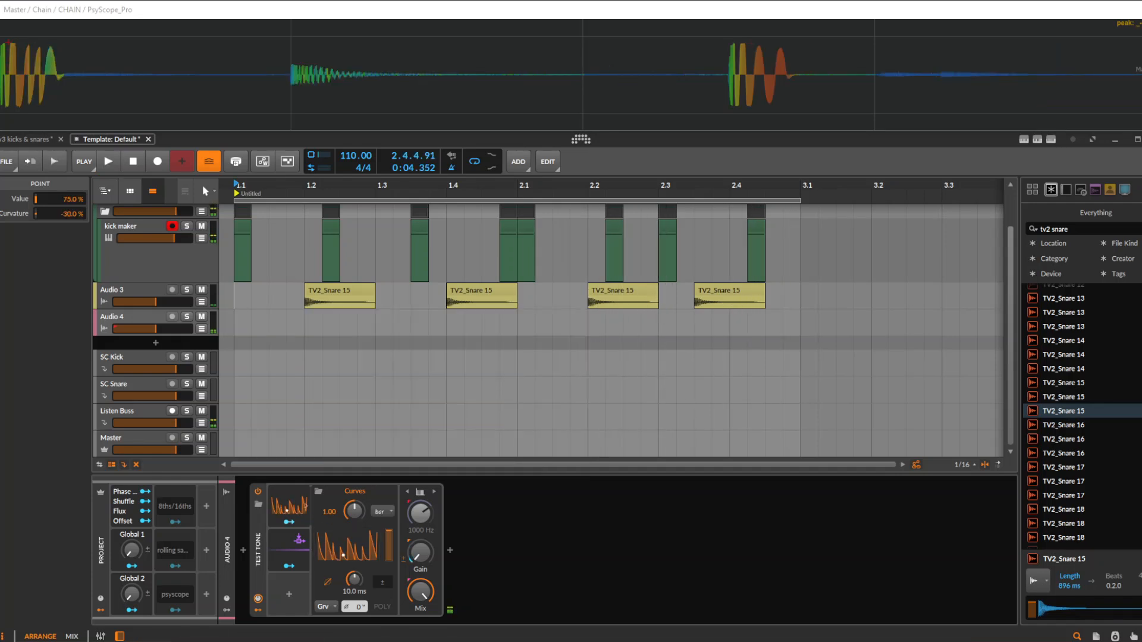
# Step: Insert an EQ-2 after the Test Tone on Audio 4
pyautogui.click(450, 551)
pyautogui.write('eq')
pyautogui.press('Down')
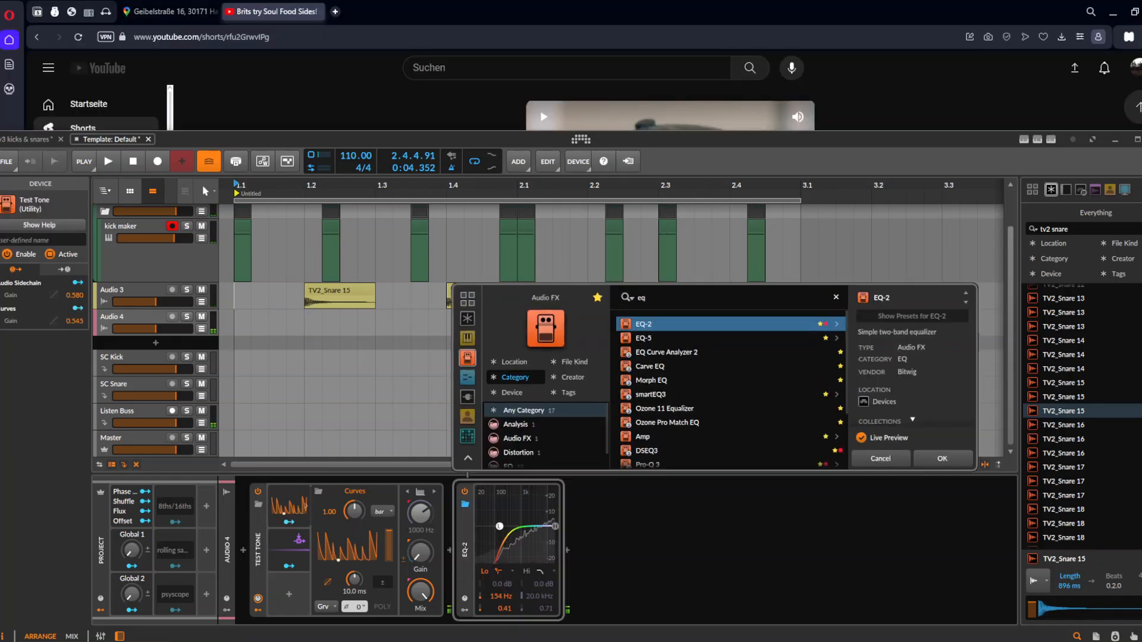
pyautogui.press('Return')
# Step: Audition the noise layer and raise EQ-2's low-cut frequency to about 453 Hz
pyautogui.press('space')
pyautogui.press('space')
pyautogui.moveTo(508, 526); pyautogui.dragTo(512, 526)
pyautogui.press('space')
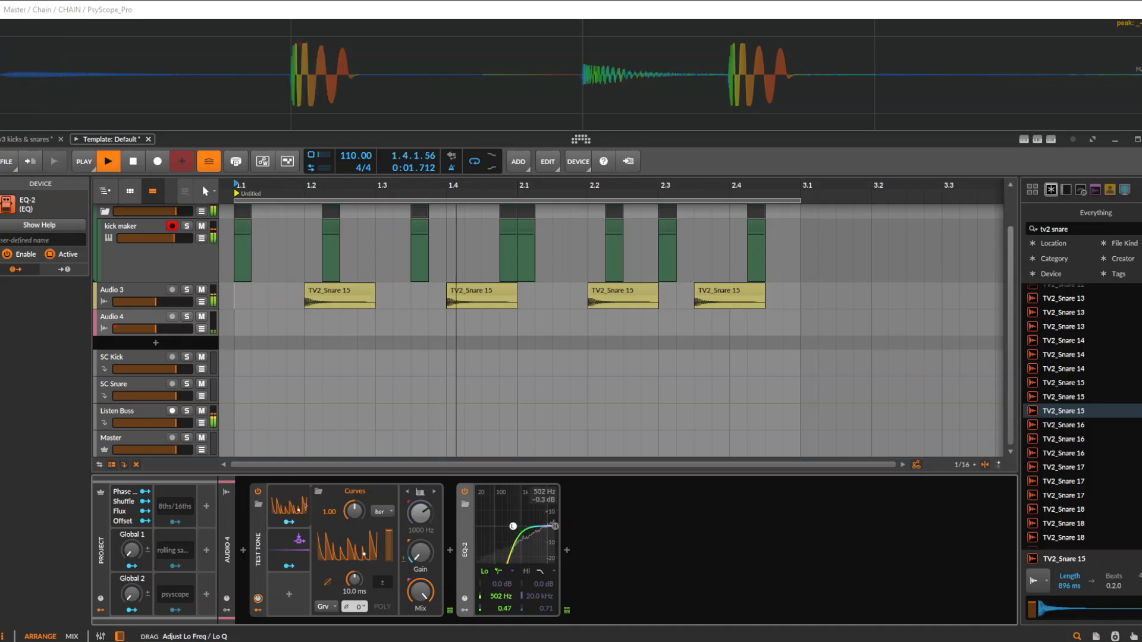
# Step: Insert a Convolution device after EQ-2
pyautogui.click(567, 550)
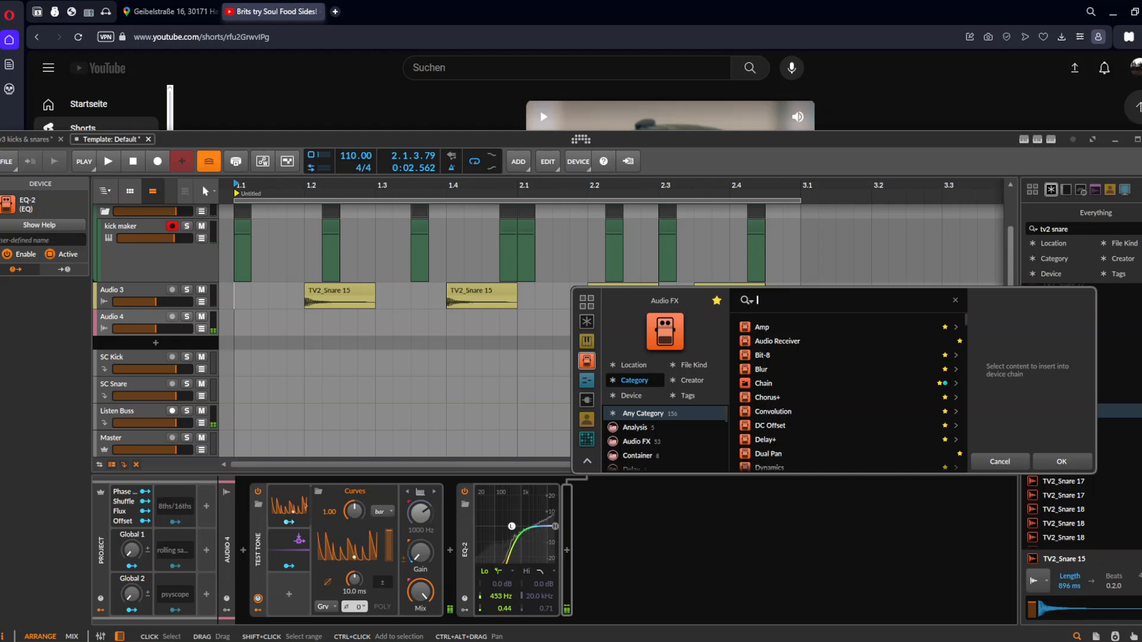
pyautogui.write('conv')
pyautogui.press('Down')
pyautogui.press('Return')
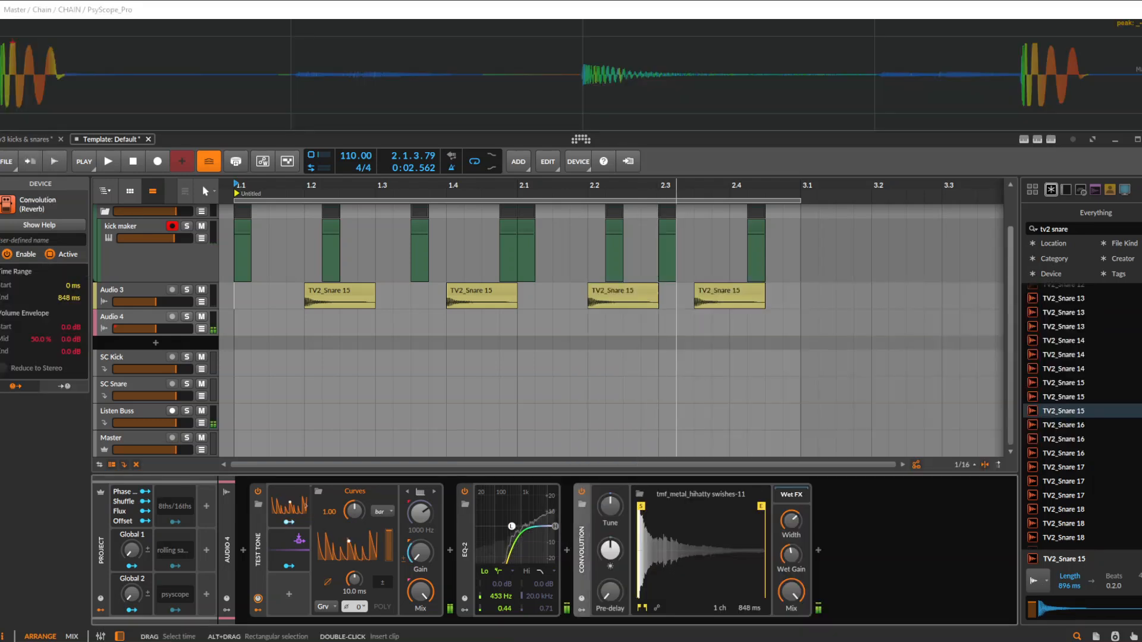
# Step: Search the sample browser for "hihat" and look through the hat samples for a suitable impulse
pyautogui.scroll(-2, 1083, 416)
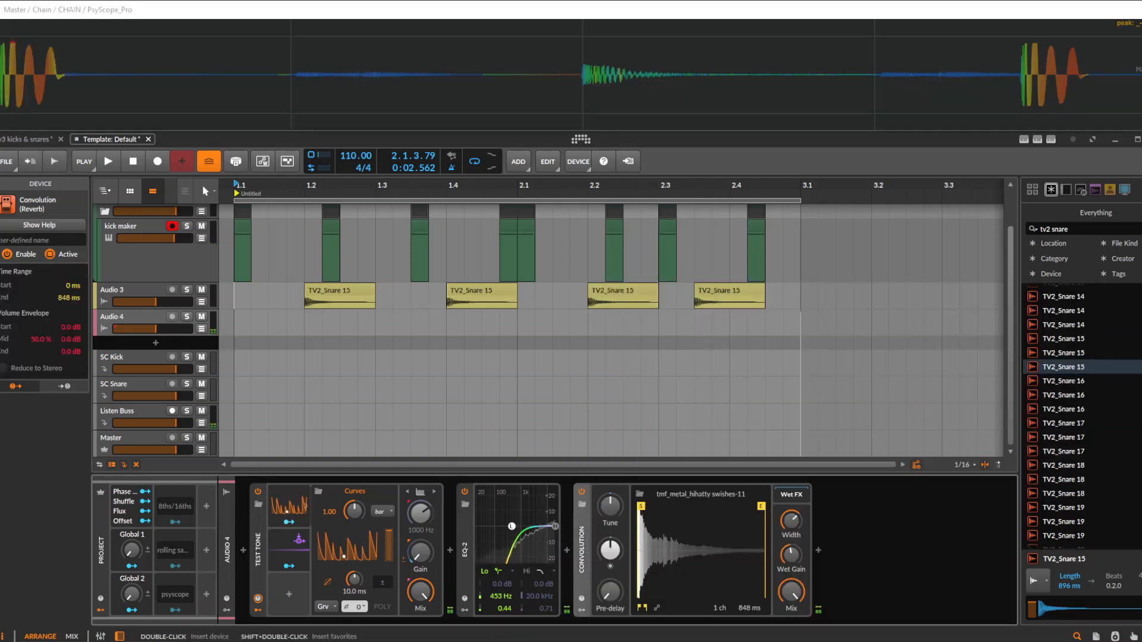
pyautogui.tripleClick(1055, 229)
pyautogui.write('hihat')
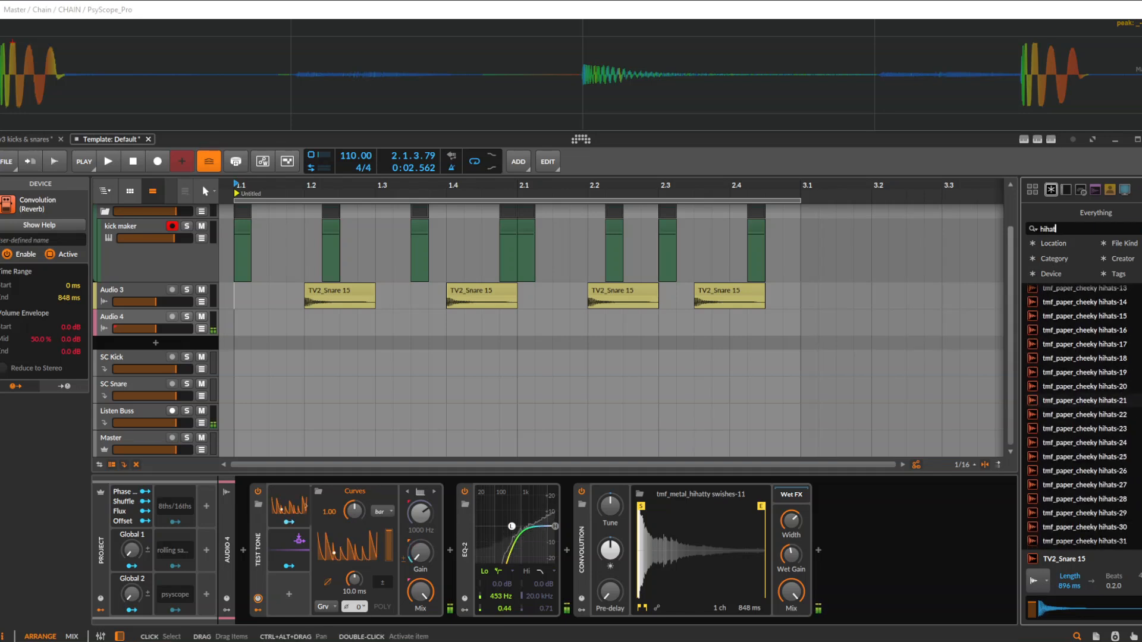
pyautogui.scroll(-15, 1083, 417)
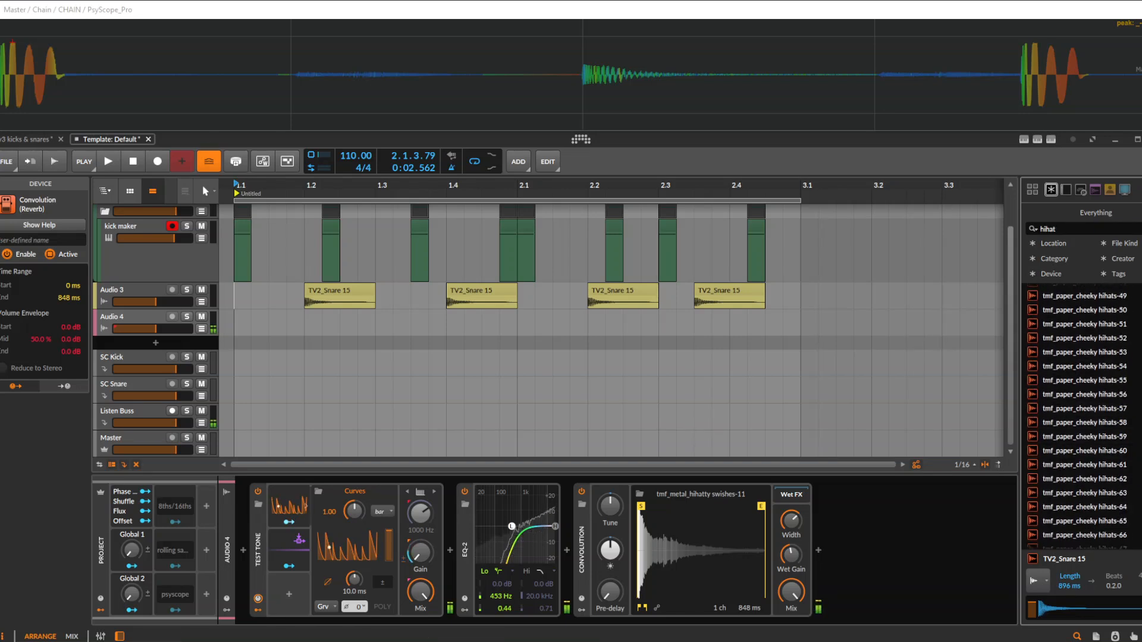
pyautogui.scroll(-10, 1082, 417)
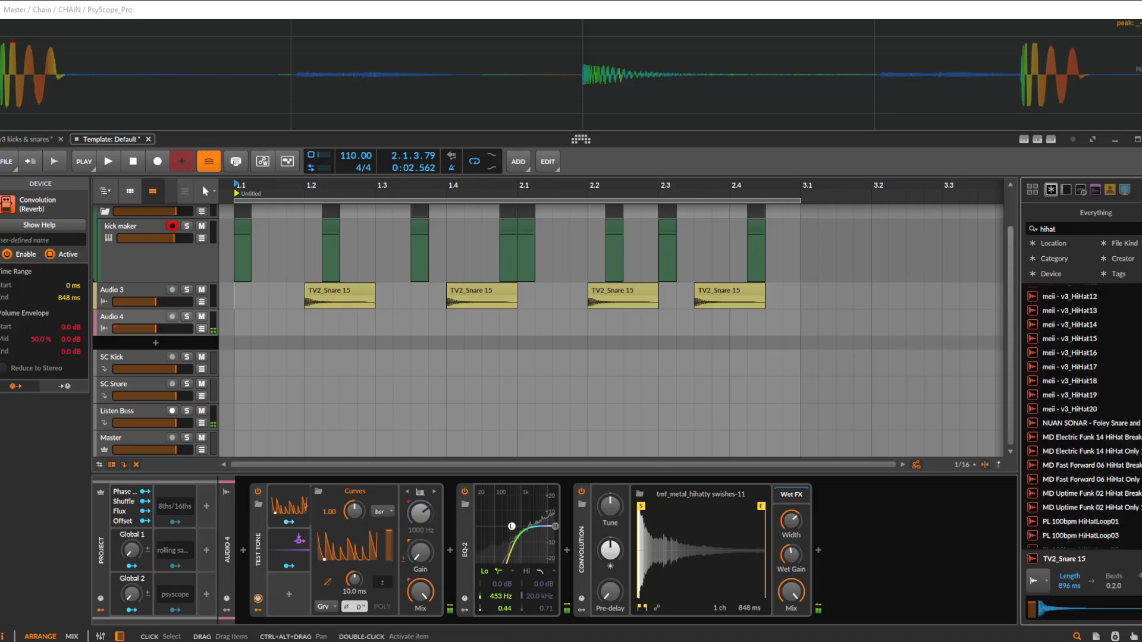
pyautogui.scroll(-8, 1083, 417)
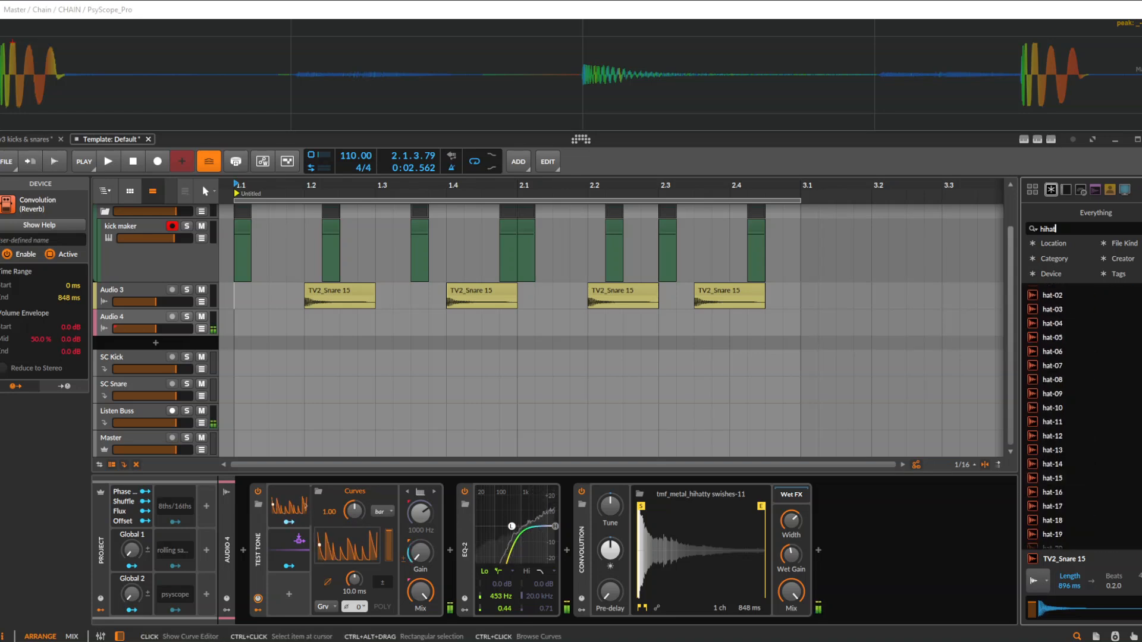
pyautogui.scroll(-15, 1082, 416)
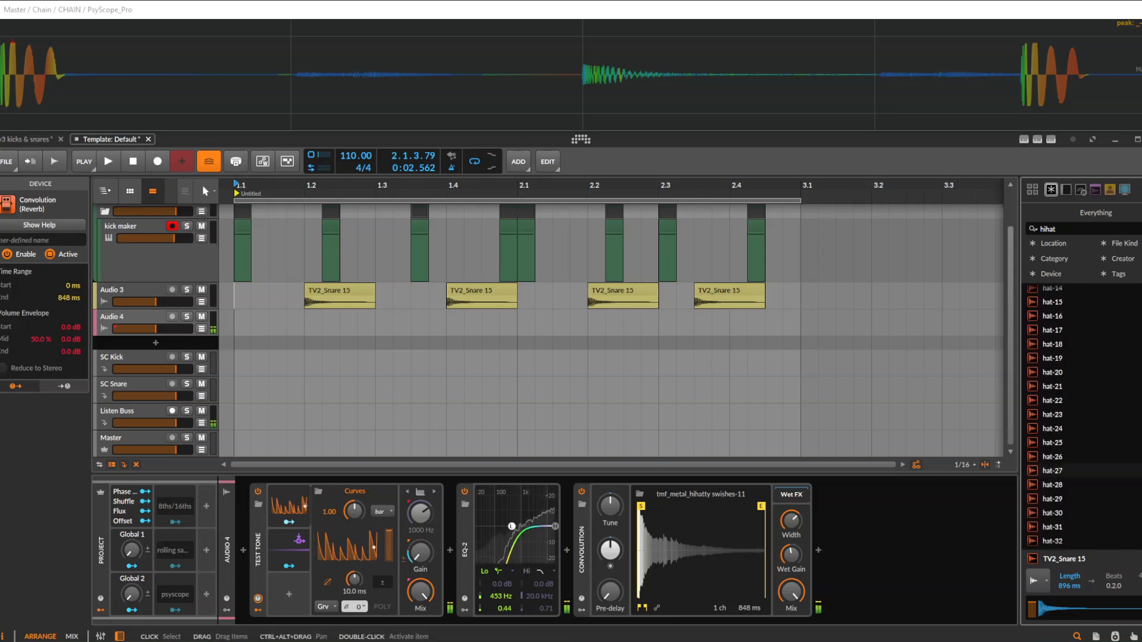
pyautogui.scroll(-10, 1083, 417)
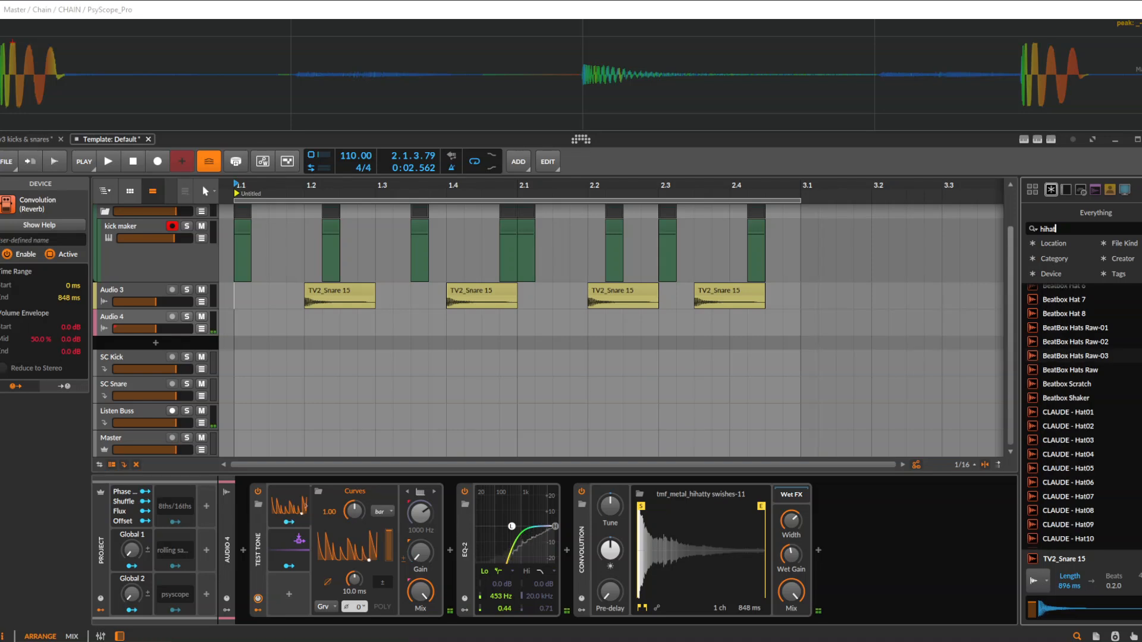
pyautogui.scroll(-20, 1083, 417)
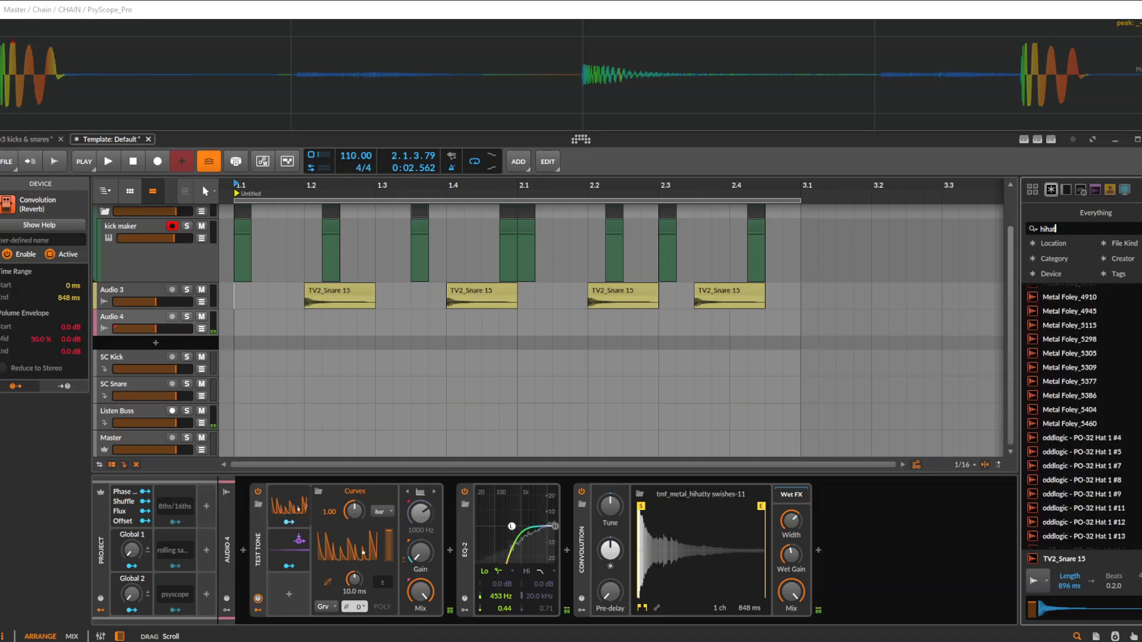
pyautogui.scroll(-15, 1083, 417)
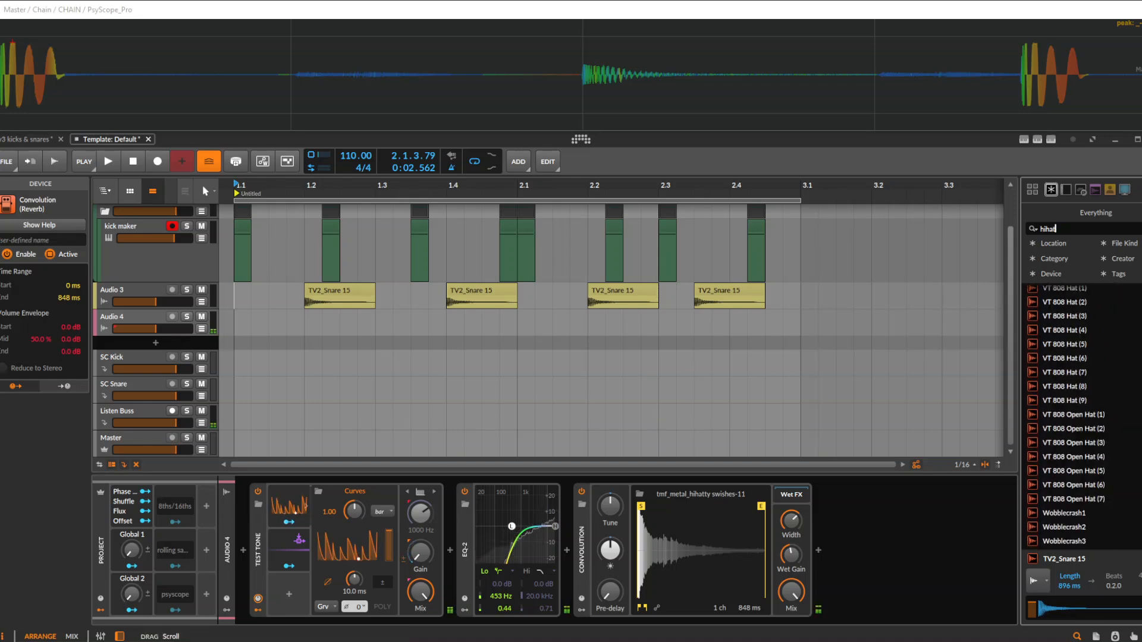
pyautogui.scroll(18, 1083, 416)
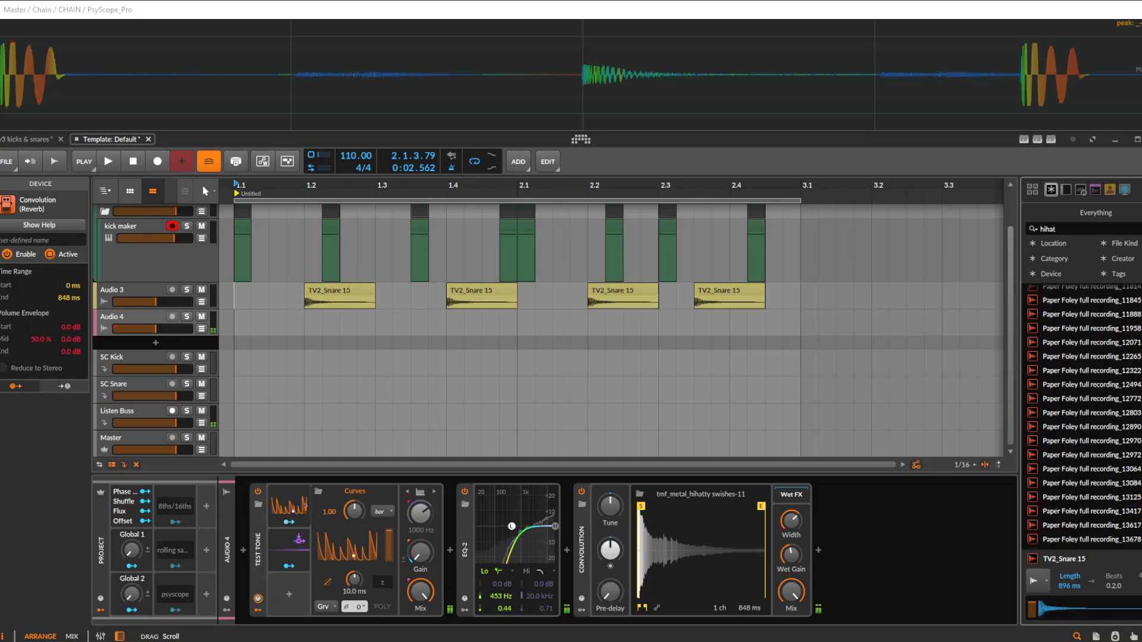
pyautogui.scroll(-5, 1083, 417)
pyautogui.scroll(-5, 1082, 416)
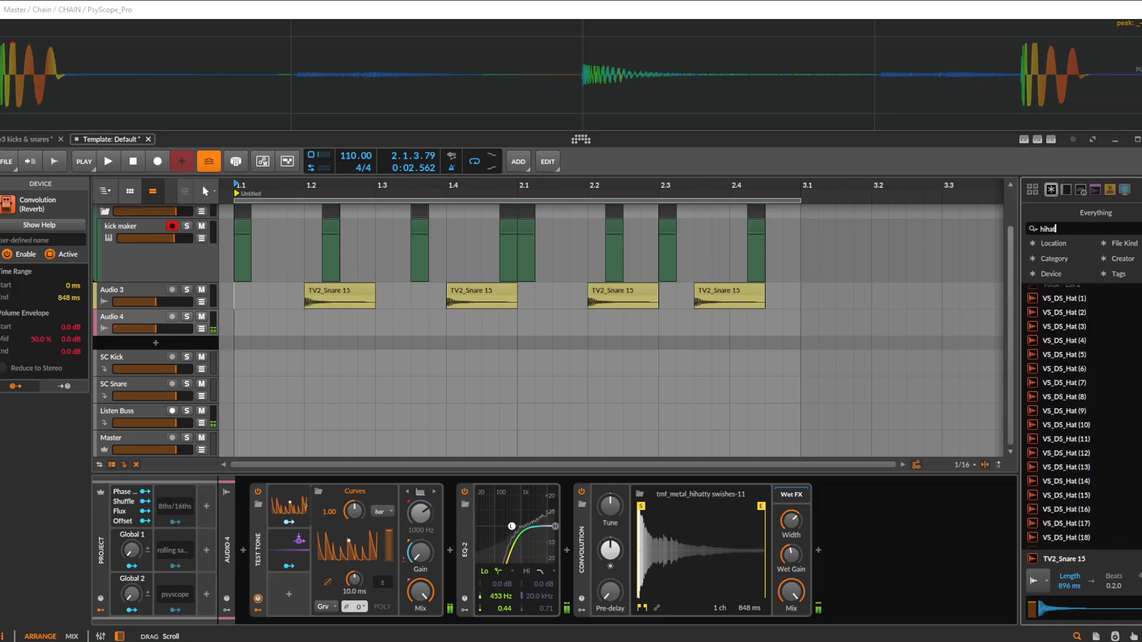
pyautogui.scroll(-12, 1082, 510)
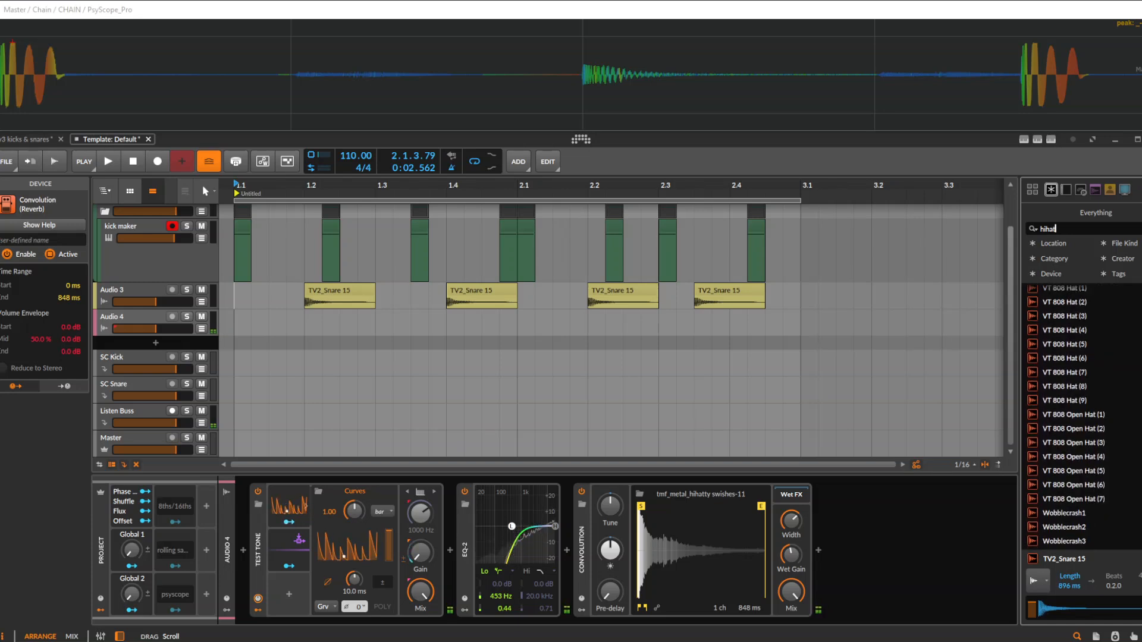
# Step: Load the VS_DS_Hat (5) sample into Convolution as its impulse
pyautogui.scroll(15, 1082, 510)
pyautogui.scroll(-6, 1083, 417)
pyautogui.click(1065, 383)
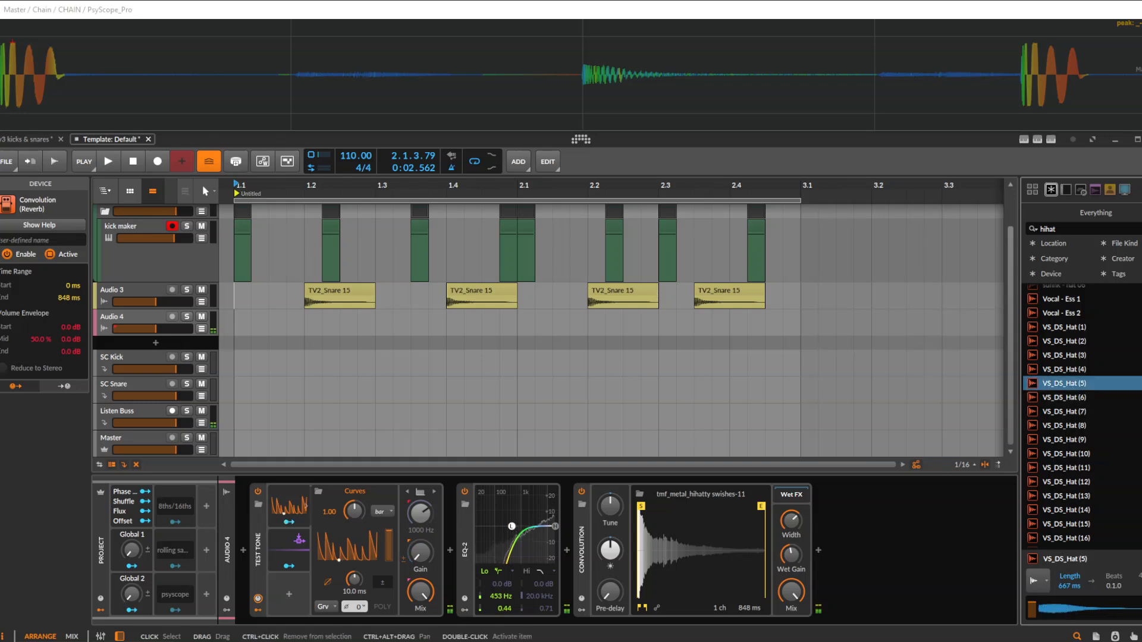
pyautogui.moveTo(1084, 383); pyautogui.dragTo(702, 550)
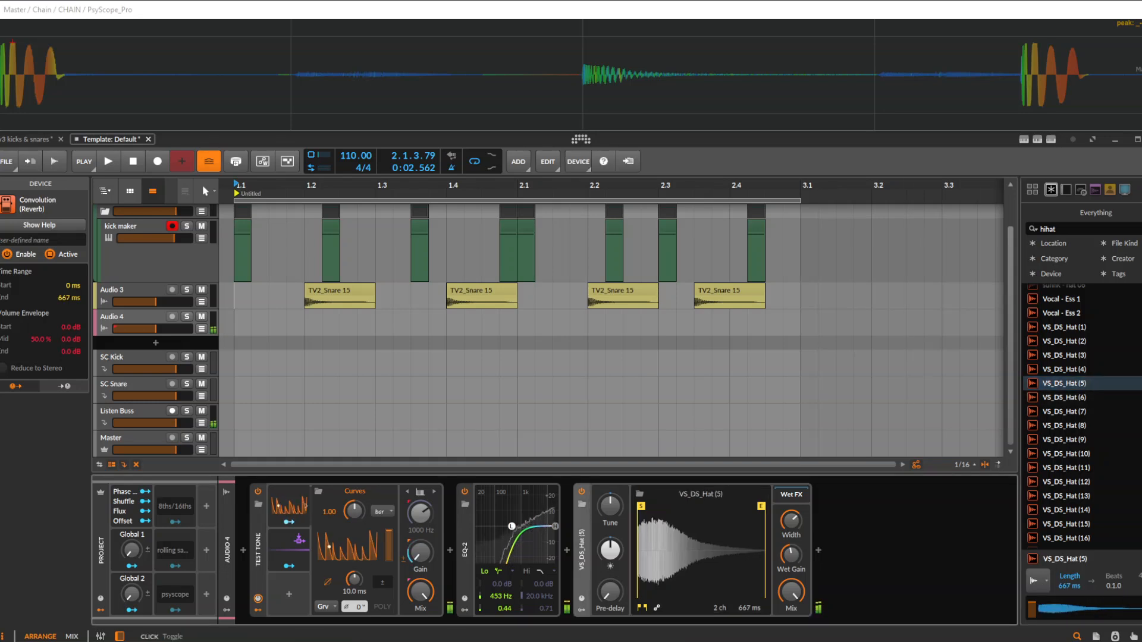
# Step: Trim the impulse to 66–495 ms and shape its volume envelope to drop to silence from the midpoint at 45.9%
pyautogui.click(657, 608)
pyautogui.click(642, 608)
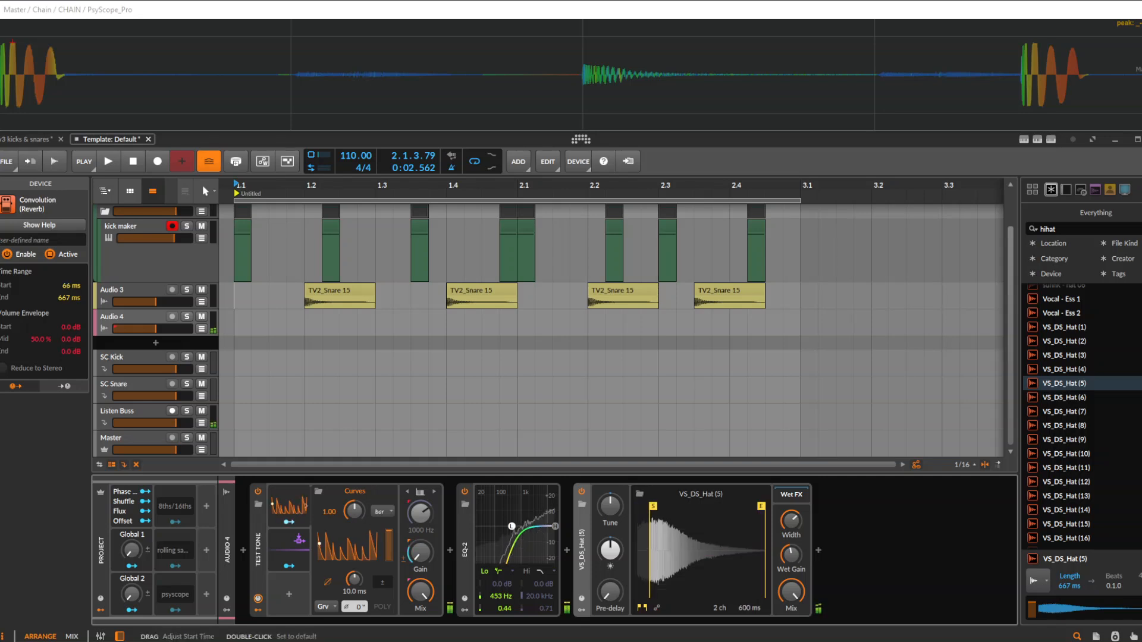
pyautogui.click(656, 608)
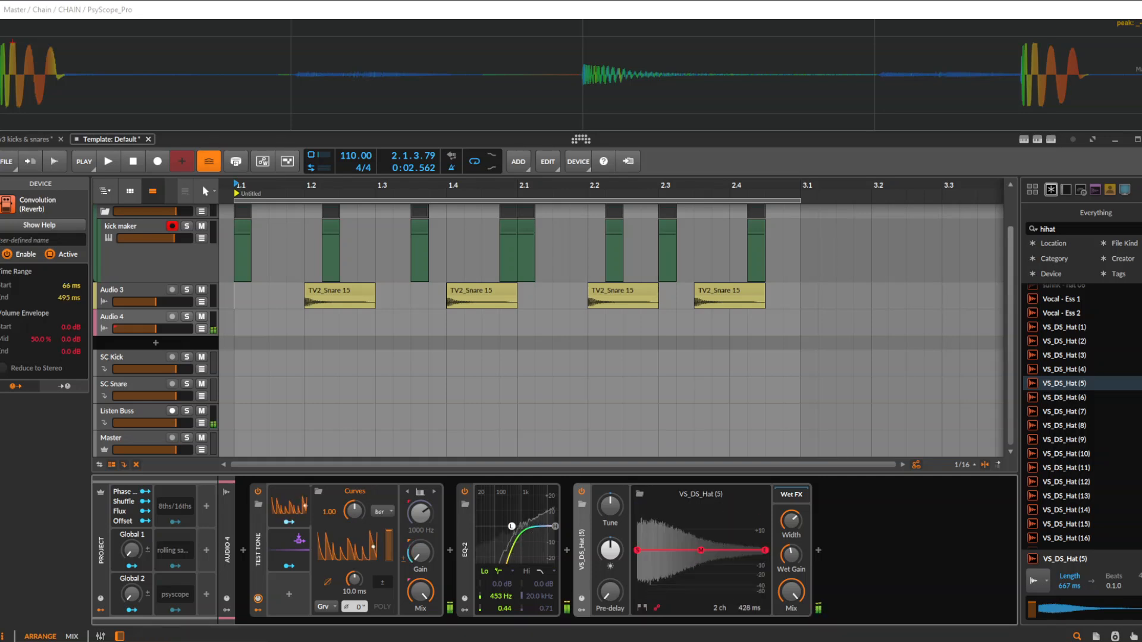
pyautogui.moveTo(700, 562); pyautogui.dragTo(687, 595)
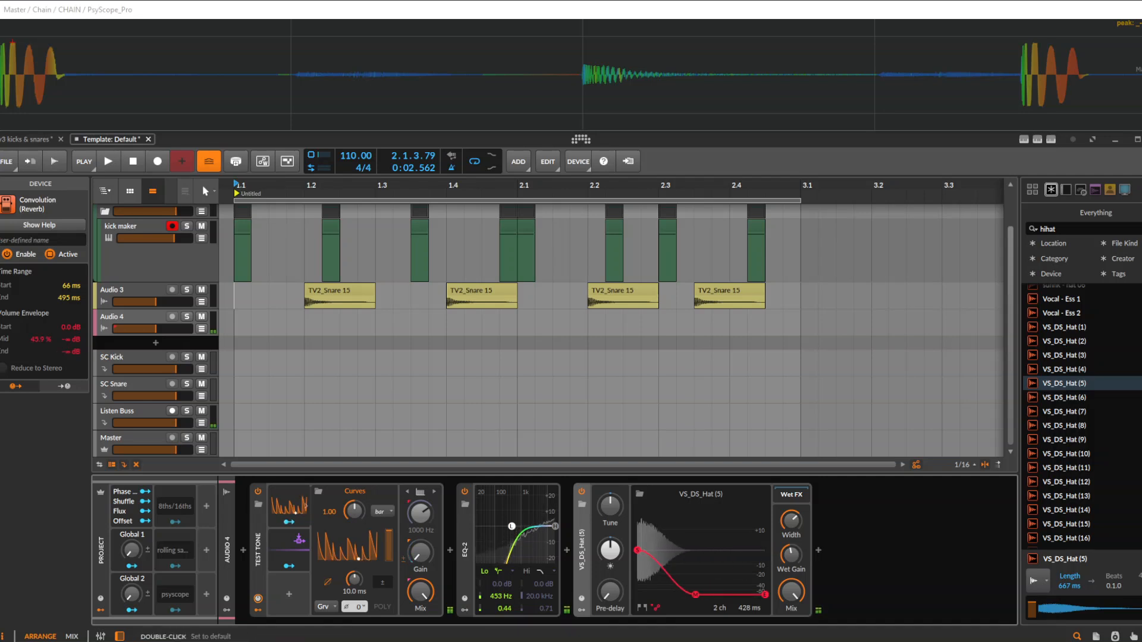
# Step: Insert a kHs Transient Shaper into the Convolution device's Wet FX chain
pyautogui.click(818, 550)
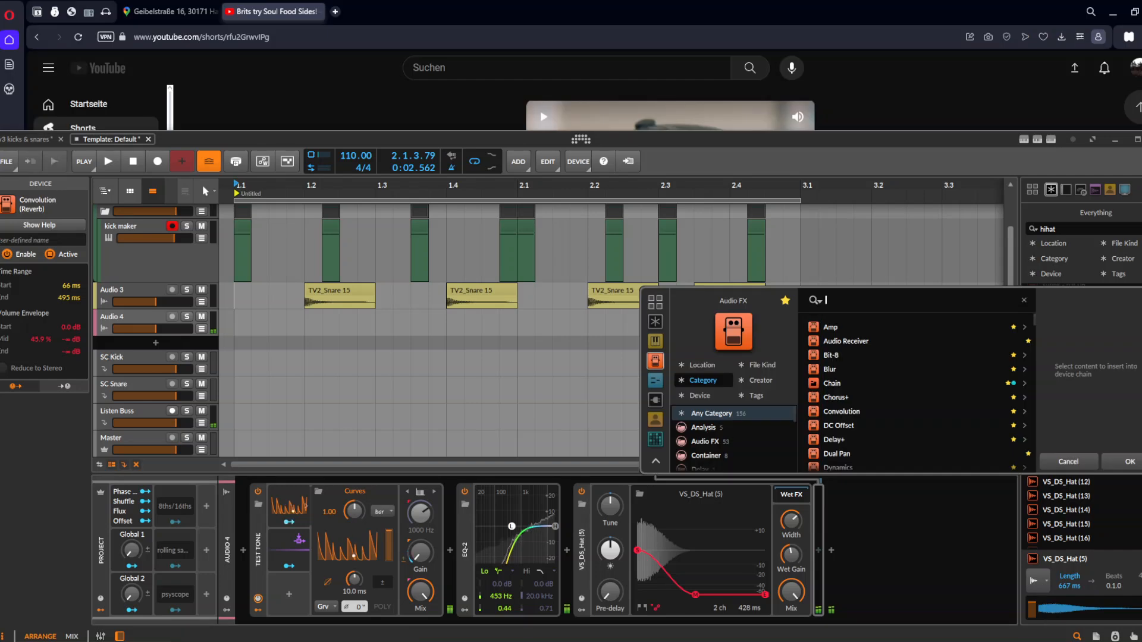
pyautogui.write('tran')
pyautogui.press('Down')
pyautogui.press('Down')
pyautogui.press('Down')
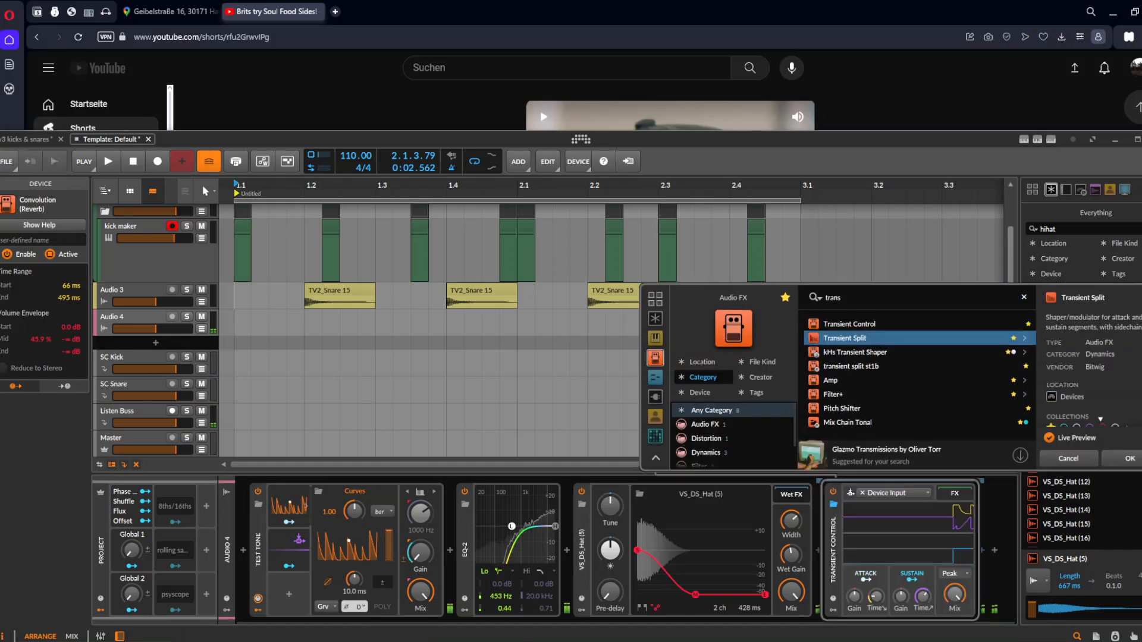
pyautogui.press('Return')
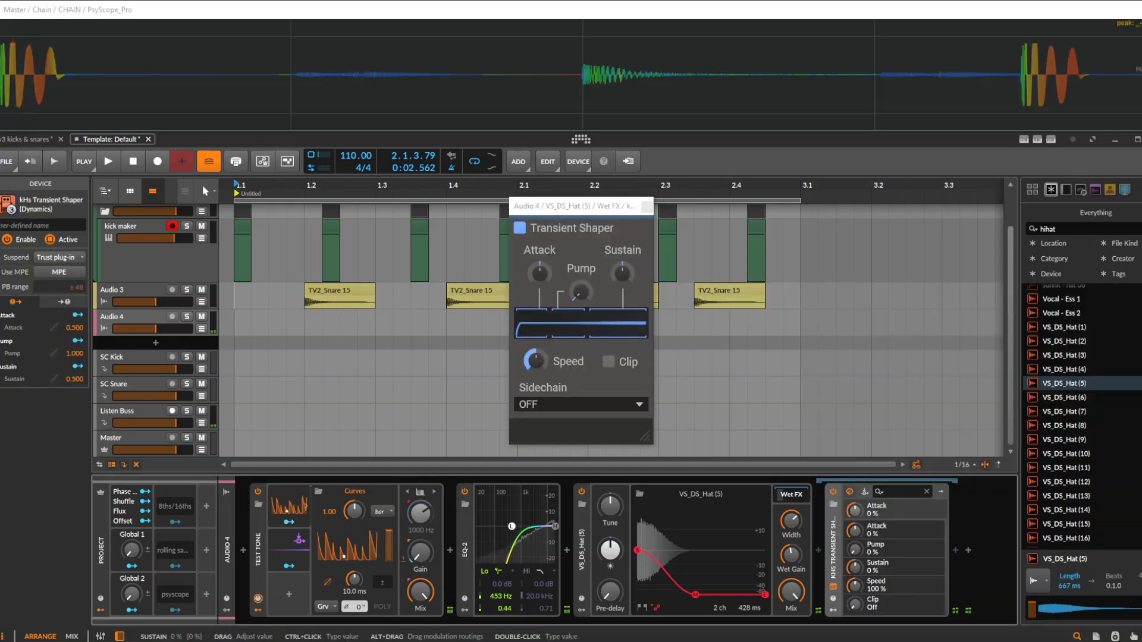
# Step: Set the Transient Shaper's attack to 42%, pump to 100% and sustain to 8%, and put its window and expanded devices away
pyautogui.moveTo(855, 549); pyautogui.dragTo(854, 511)
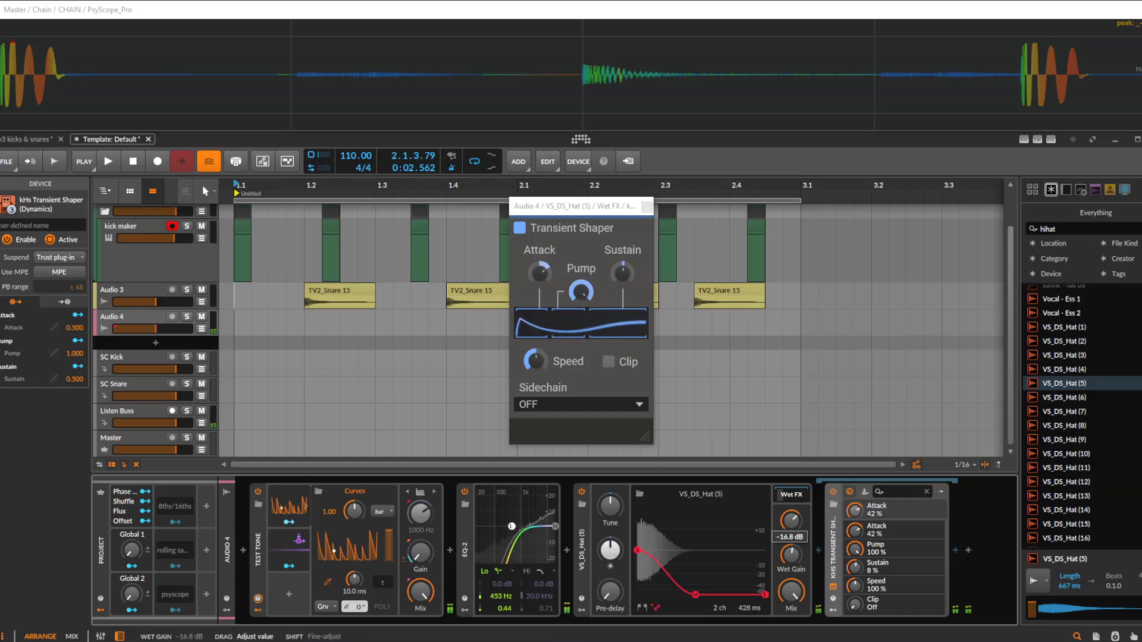
pyautogui.doubleClick(834, 547)
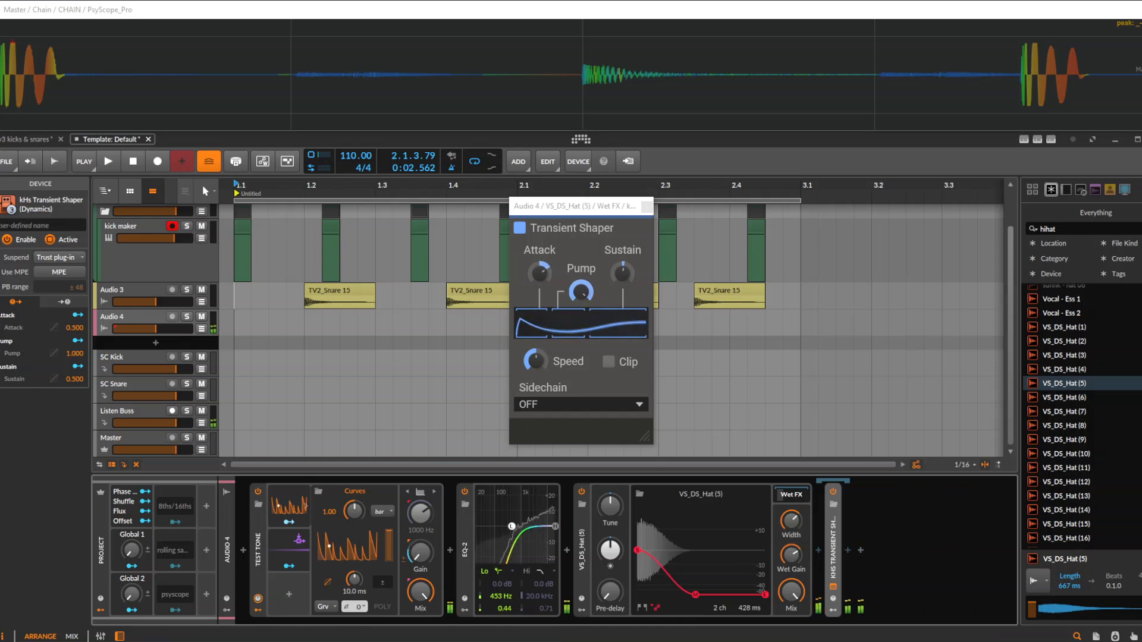
pyautogui.doubleClick(582, 548)
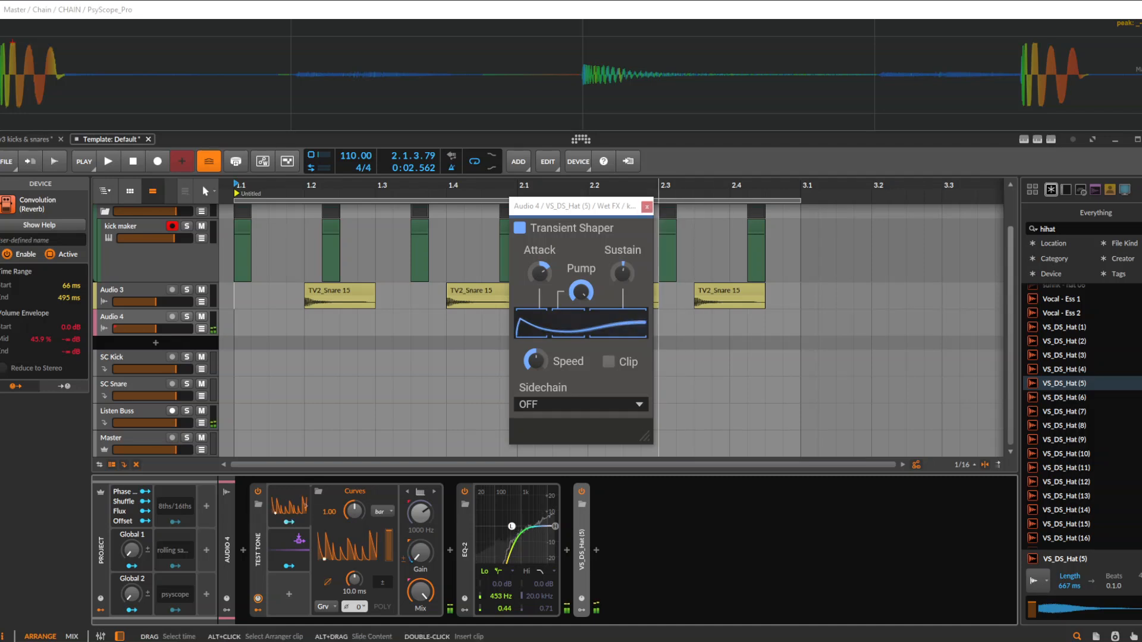
pyautogui.click(647, 206)
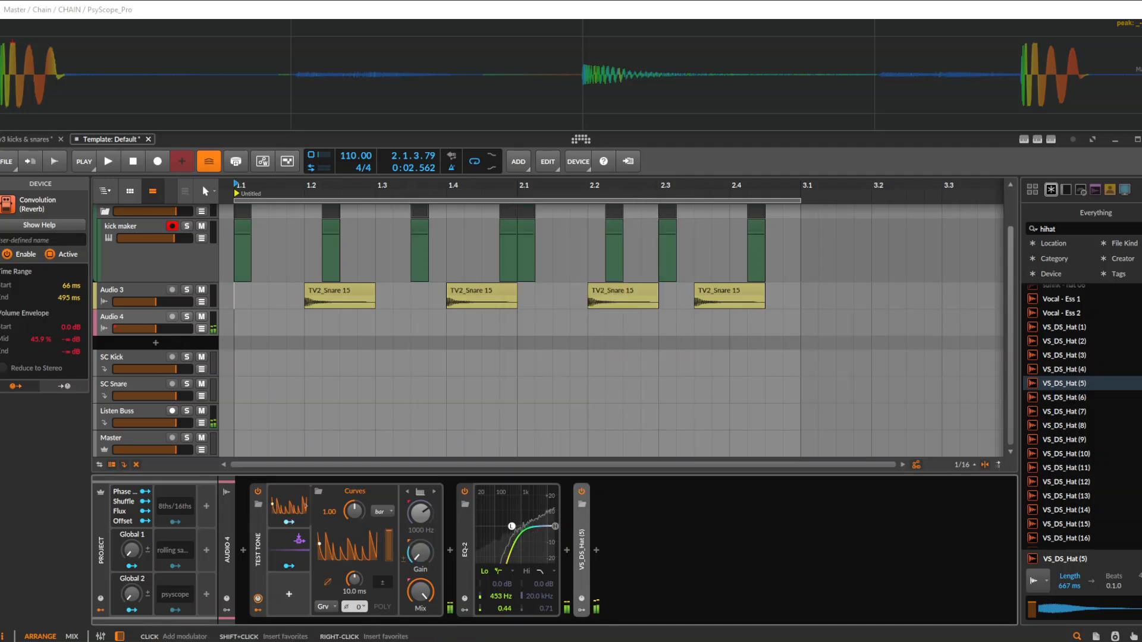
# Step: Add a Random modulator to the Test Tone with an 8th-note rate and bipolar output
pyautogui.click(289, 595)
pyautogui.write('random')
pyautogui.press('Down')
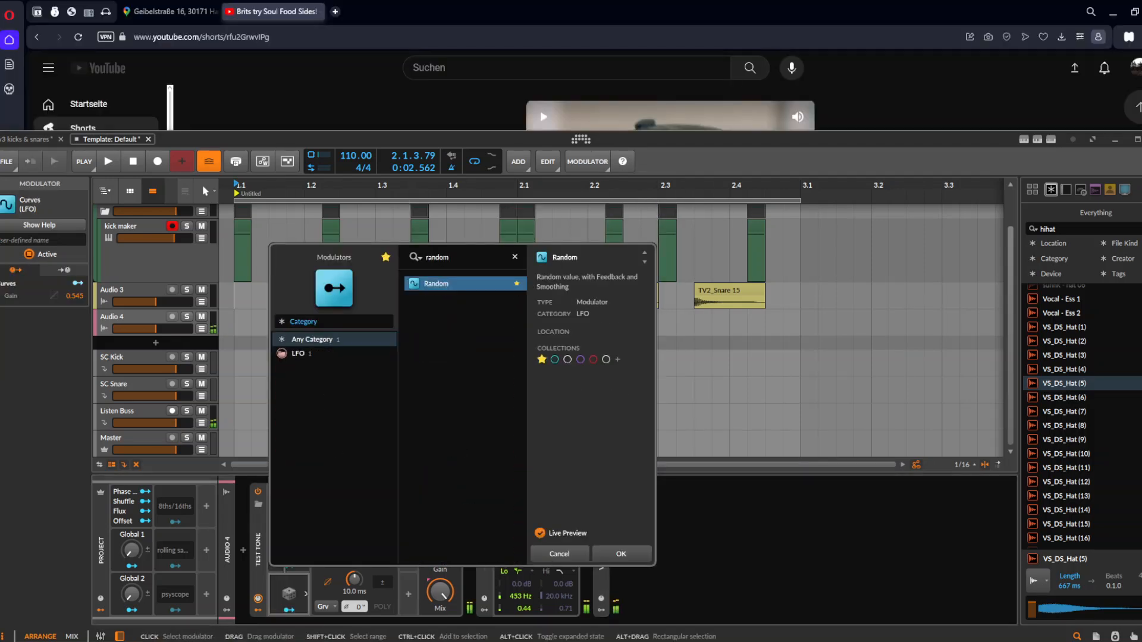
pyautogui.press('Return')
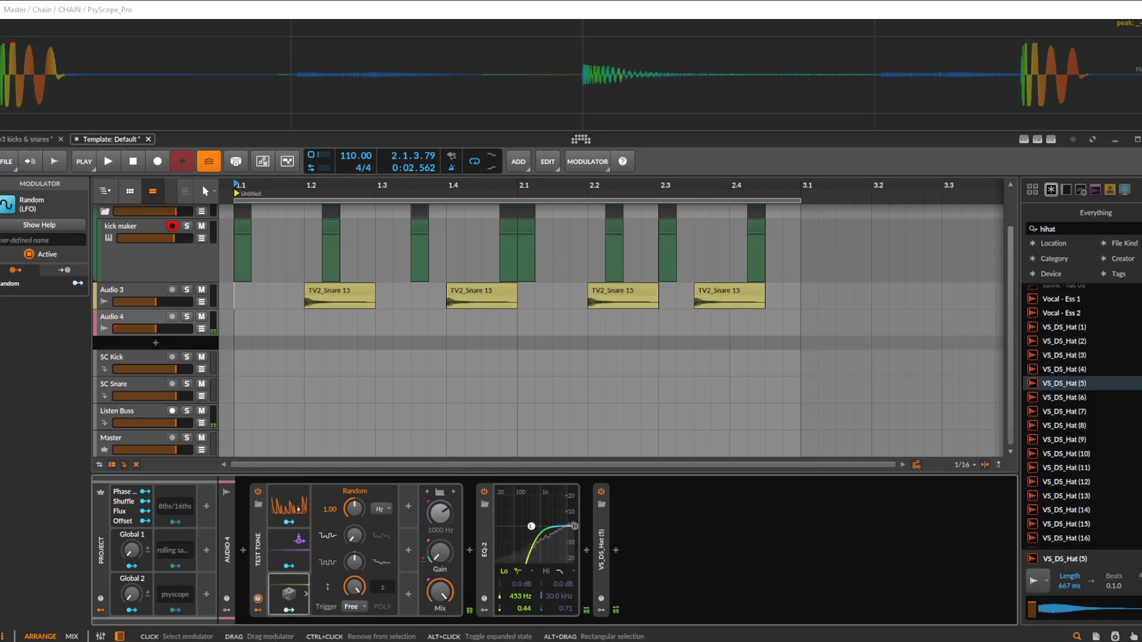
pyautogui.click(380, 509)
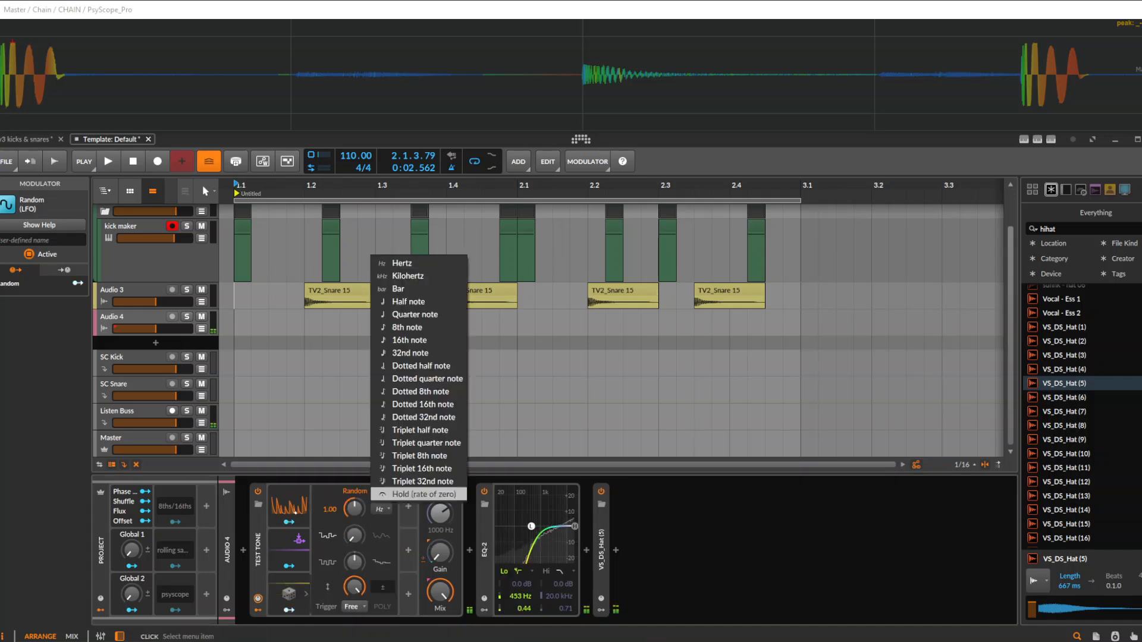
pyautogui.click(411, 327)
pyautogui.moveTo(355, 536); pyautogui.dragTo(355, 500)
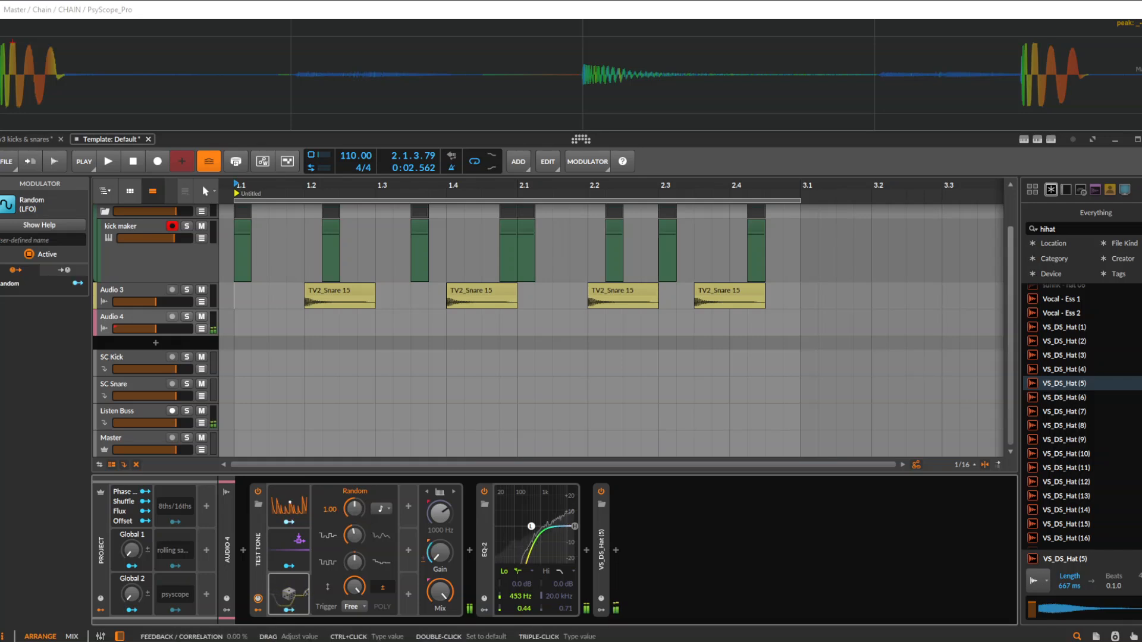
pyautogui.moveTo(355, 562); pyautogui.dragTo(355, 622)
# Step: Modulate the Curves lag time from Random by +17.4 and set Random's feedback/correlation to -22%
pyautogui.click(306, 506)
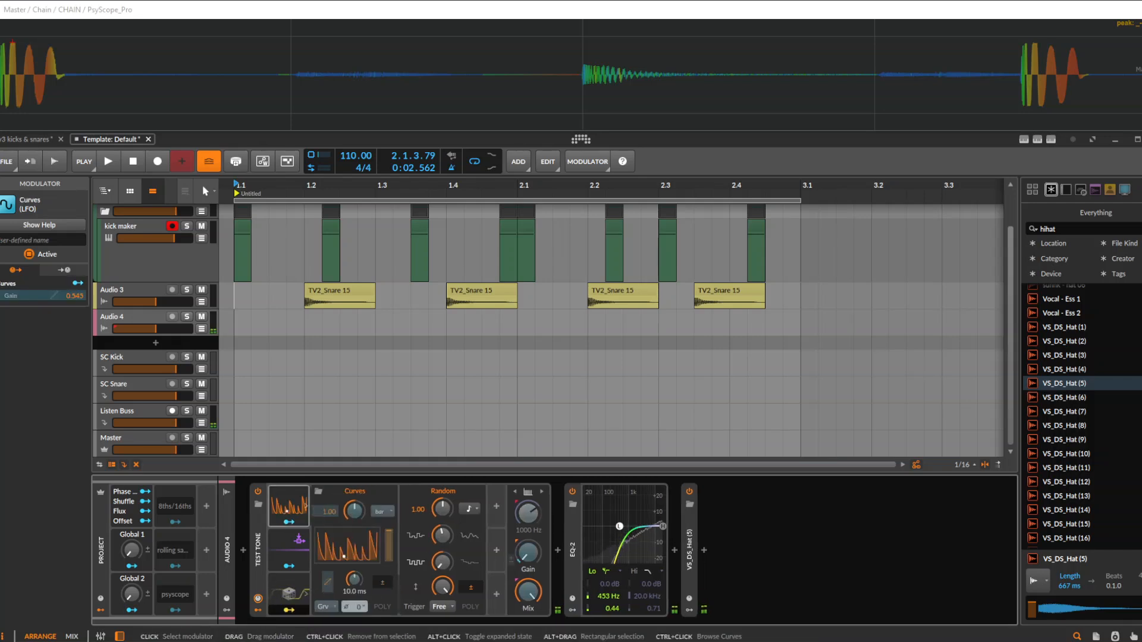
pyautogui.click(289, 610)
pyautogui.moveTo(355, 580); pyautogui.dragTo(355, 562)
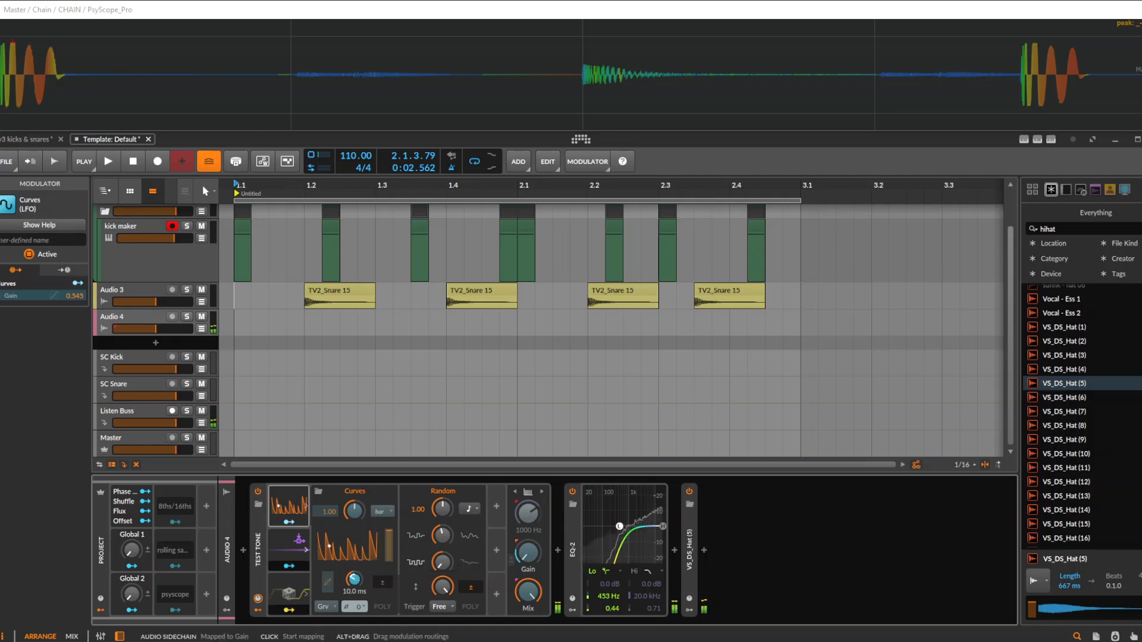
pyautogui.click(289, 595)
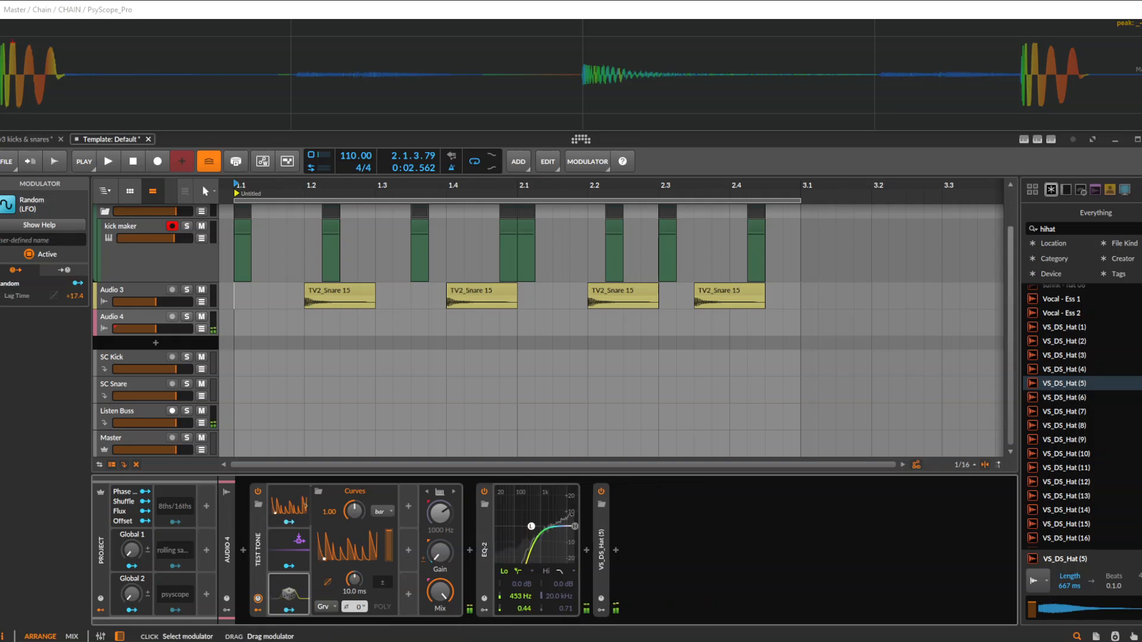
pyautogui.click(306, 594)
pyautogui.moveTo(355, 562); pyautogui.dragTo(355, 562)
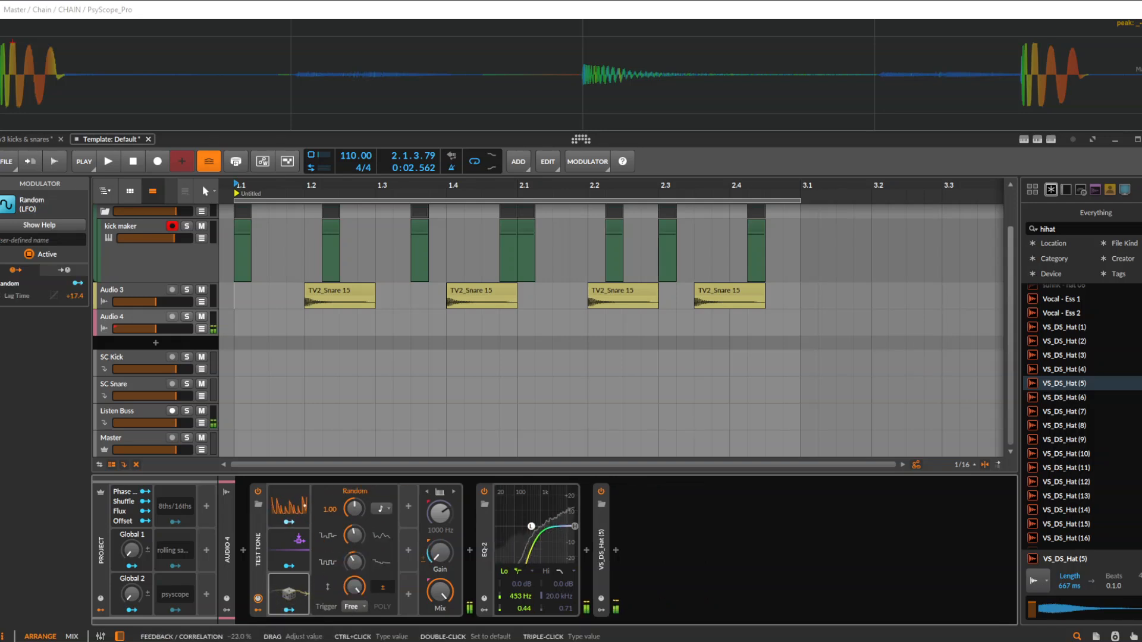
# Step: Play the loop to audition the randomised hi-hat with the kick and snare
pyautogui.press('space')
pyautogui.scroll(-1, 285, 324)
pyautogui.scroll(1, 262, 324)
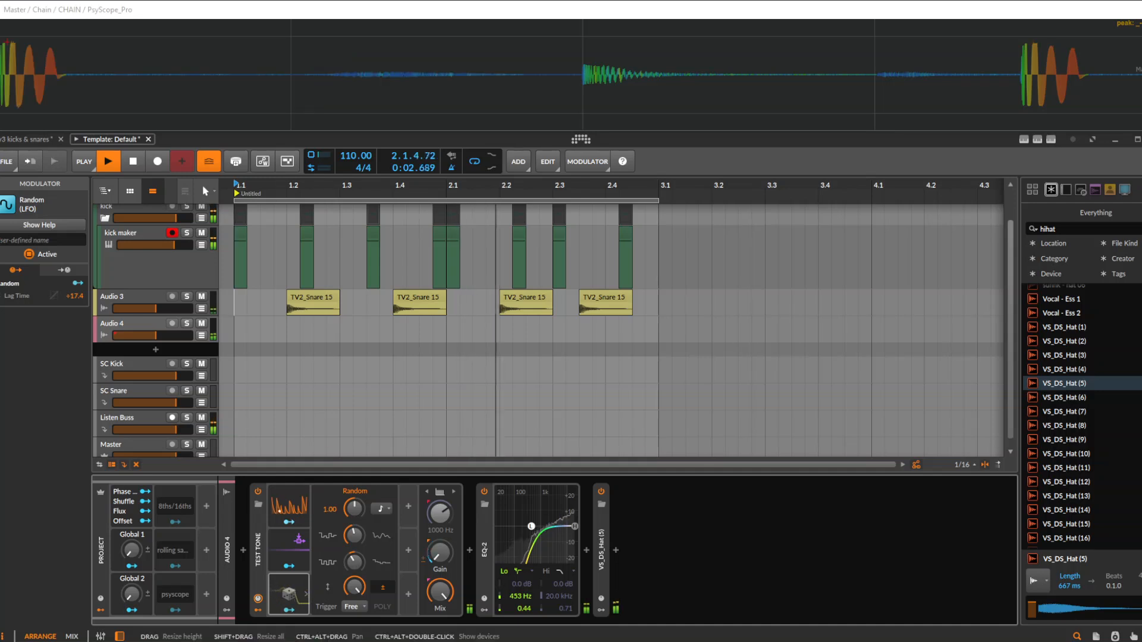
pyautogui.press('space')
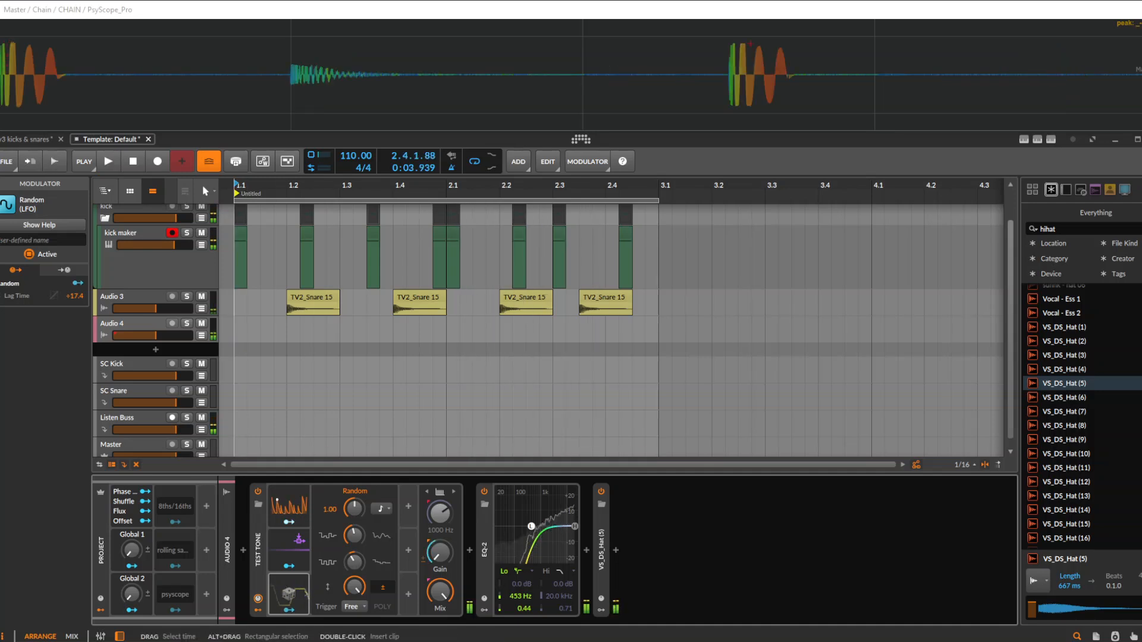
# Step: Group the Audio 4 noise track and bounce its first two bars post-fader at 32-bit floating point to a new audio track
pyautogui.click(238, 328)
pyautogui.click(137, 323)
pyautogui.hotkey('ctrl', 'g')
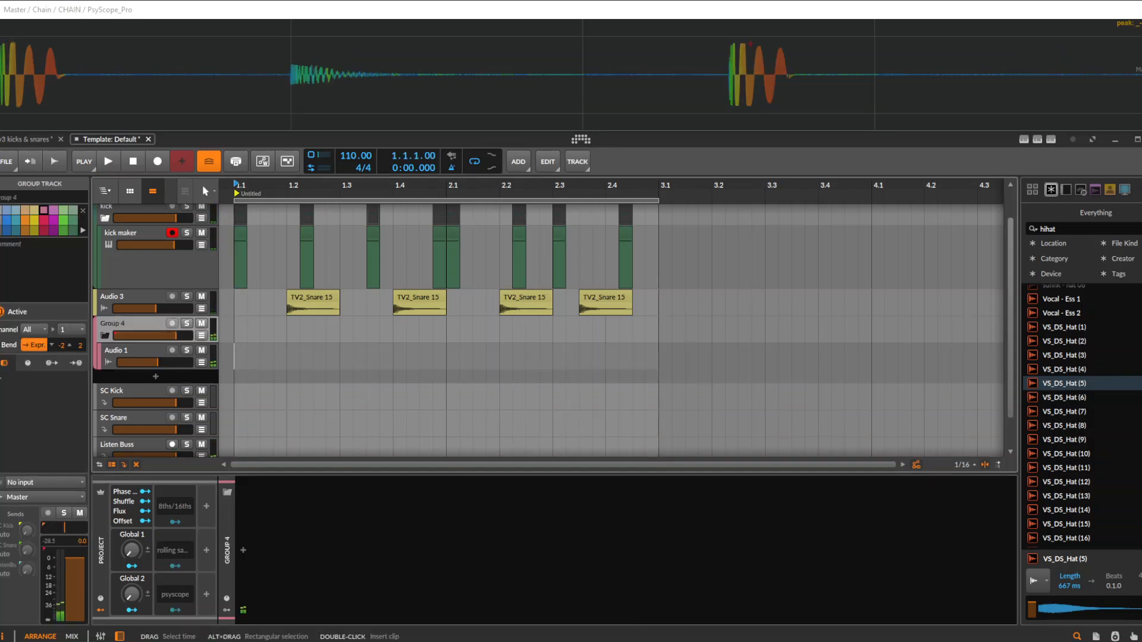
pyautogui.moveTo(236, 356); pyautogui.dragTo(658, 357)
pyautogui.hotkey('ctrl', 'b')
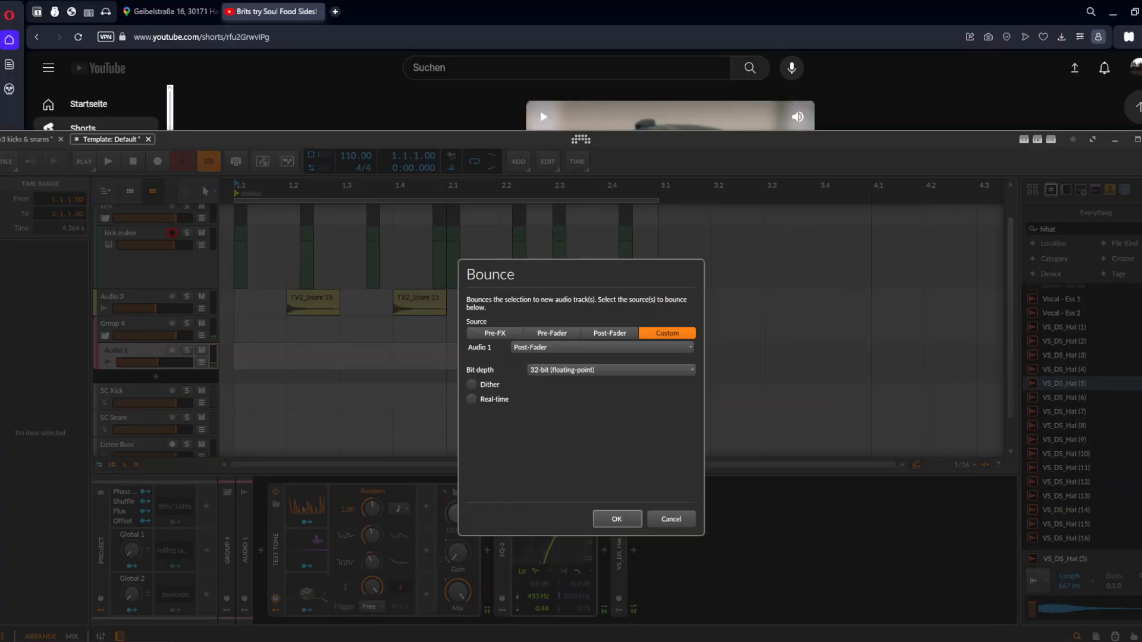
pyautogui.press('Return')
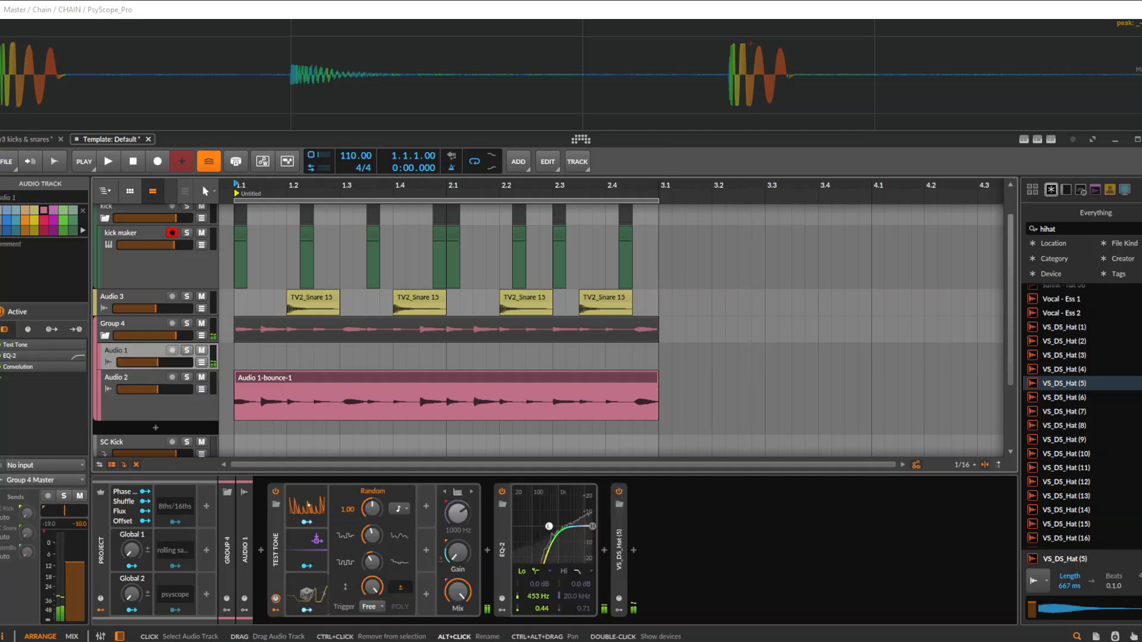
# Step: Deactivate the source noise track and rename it "hihat generator"
pyautogui.hotkey('ctrl', 'r')
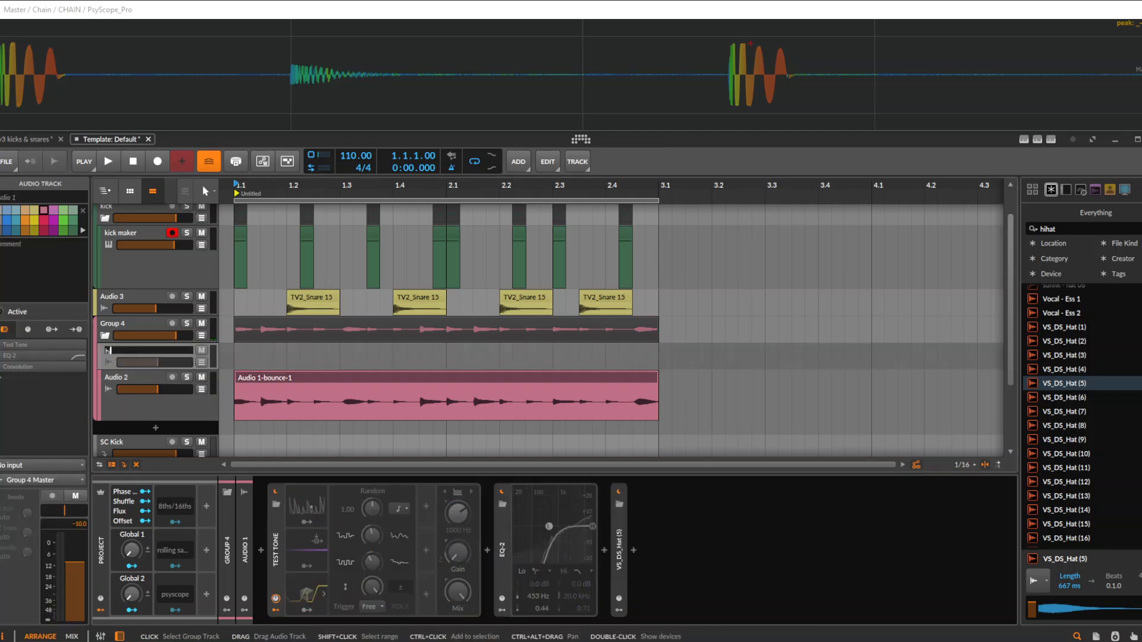
pyautogui.write('hihat generalor')
pyautogui.press('Return')
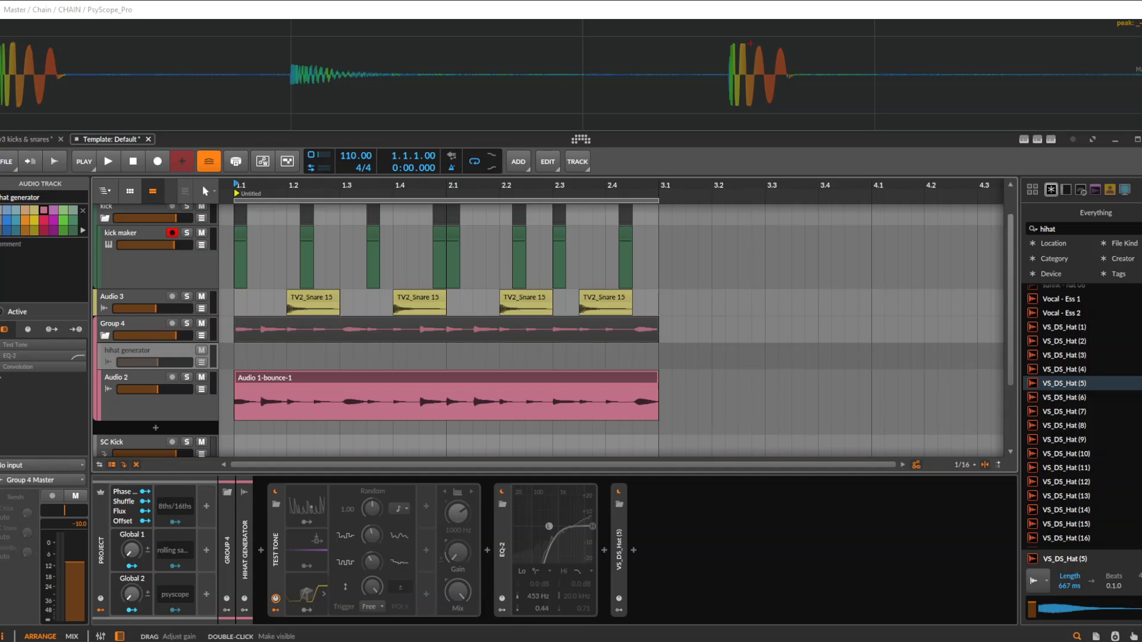
# Step: Raise the bounced hi-hat track's volume to about -1.8 dB during playback and collapse its group
pyautogui.click(327, 378)
pyautogui.press('space')
pyautogui.scroll(2, 327, 392)
pyautogui.scroll(-2, 353, 392)
pyautogui.scroll(-1, 353, 393)
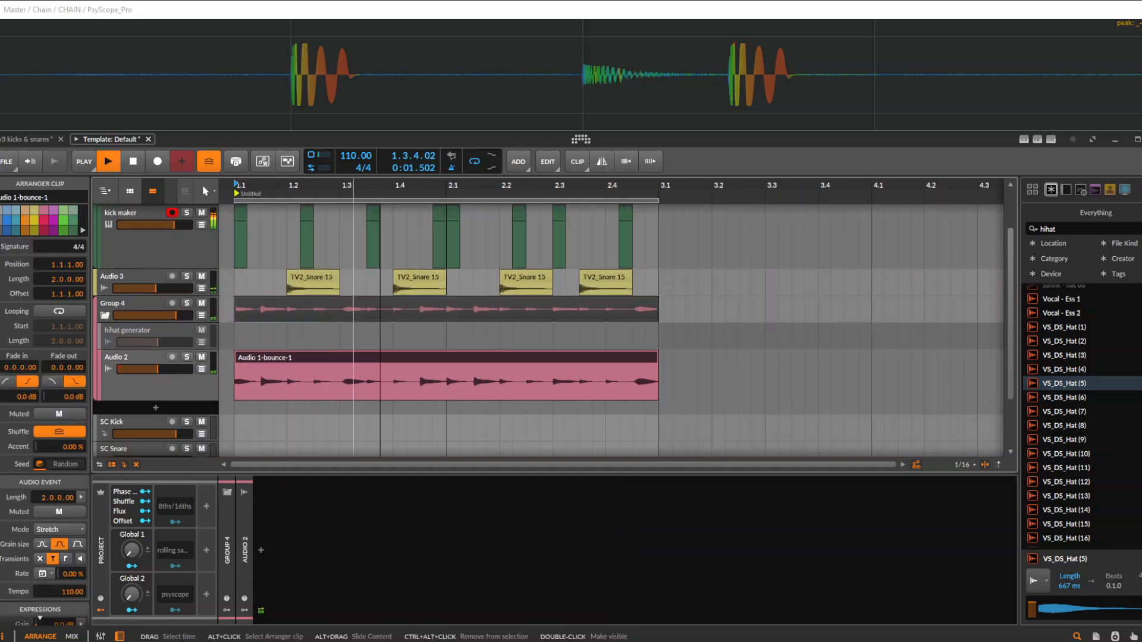
pyautogui.scroll(2, 307, 381)
pyautogui.click(146, 386)
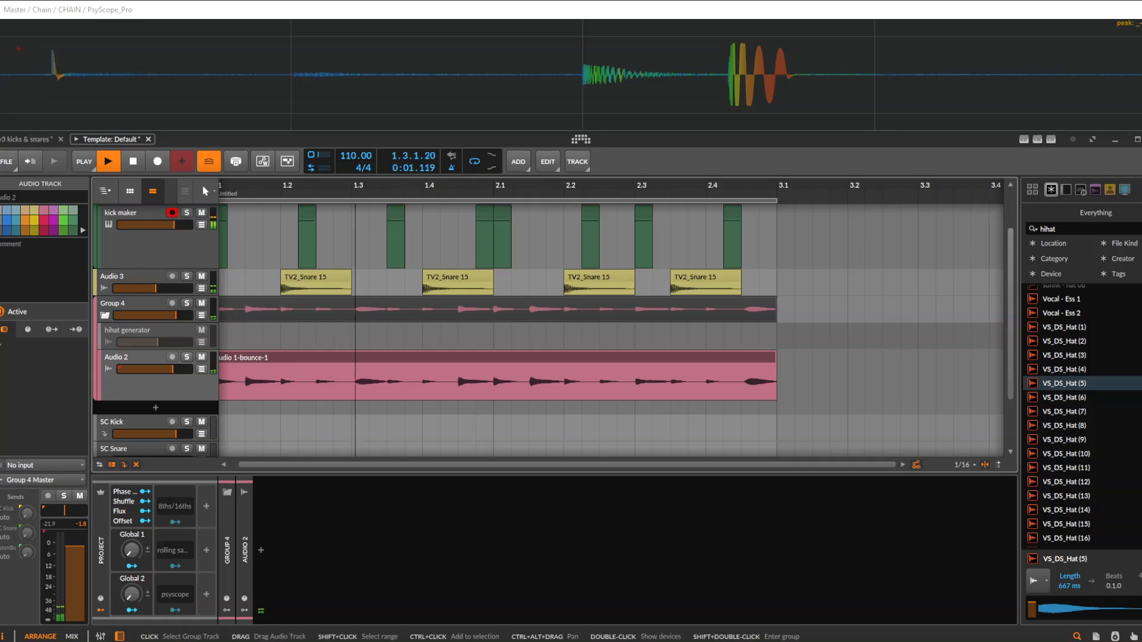
pyautogui.click(105, 316)
pyautogui.moveTo(457, 312); pyautogui.dragTo(483, 360)
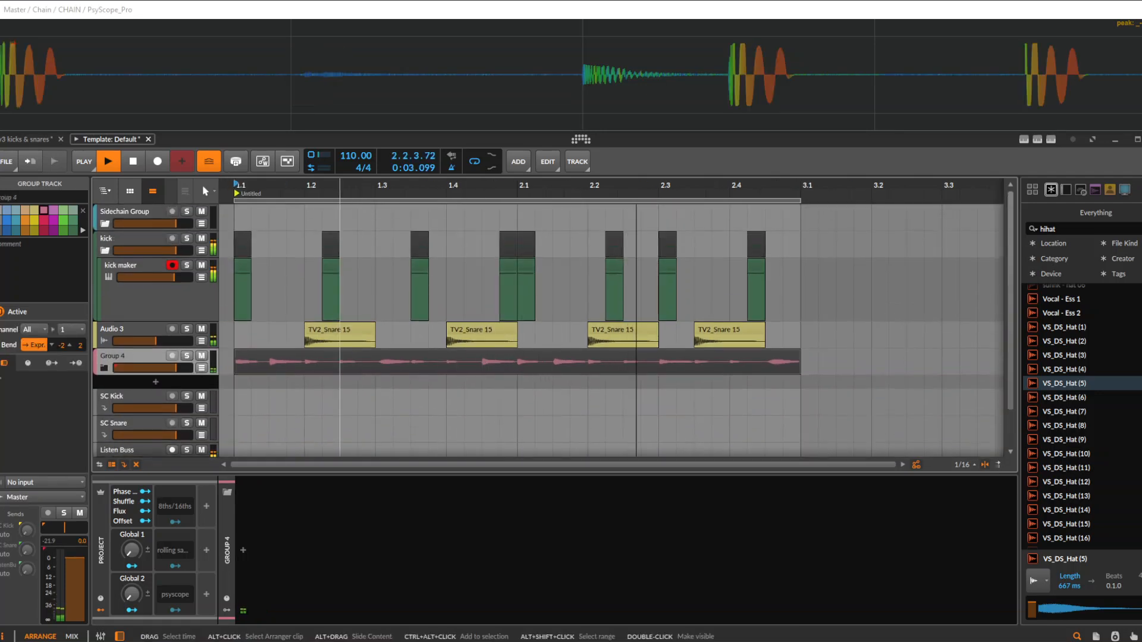
# Step: Stop playback, put the Audio 3 snare track in a group and name the group "snare"
pyautogui.click(333, 266)
pyautogui.click(334, 330)
pyautogui.press('space')
pyautogui.scroll(-2, 287, 333)
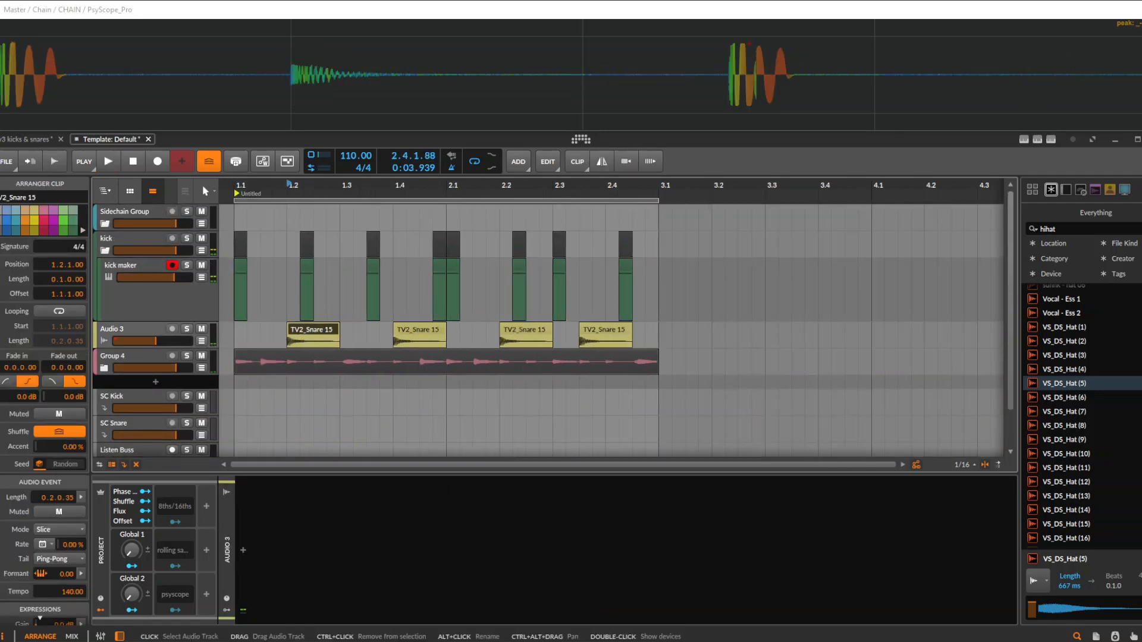
pyautogui.click(132, 329)
pyautogui.hotkey('ctrl', 'g')
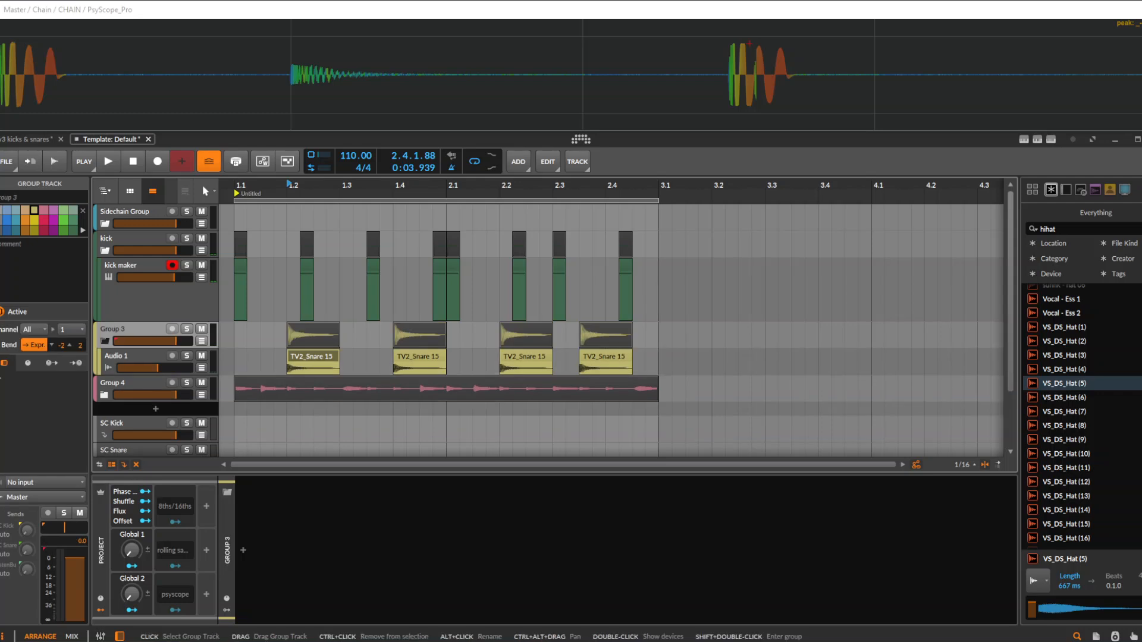
pyautogui.hotkey('ctrl', 'r')
pyautogui.write('snare')
pyautogui.press('Return')
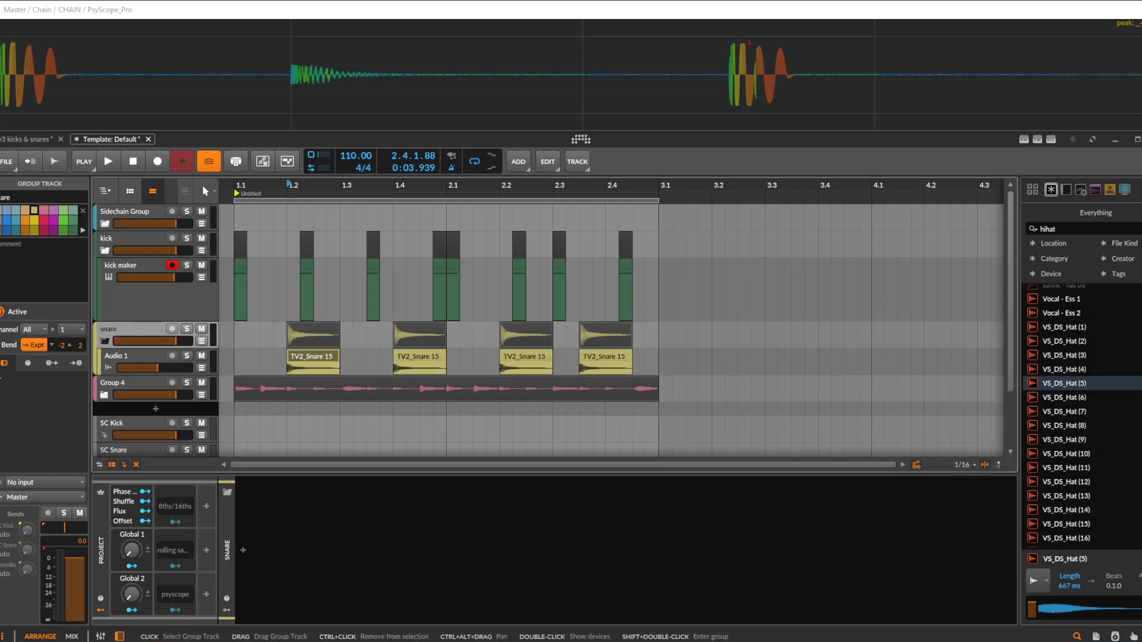
# Step: Add an FX track inside the snare group and briefly play the loop around the first snare clip
pyautogui.rightClick(132, 351)
pyautogui.click(173, 388)
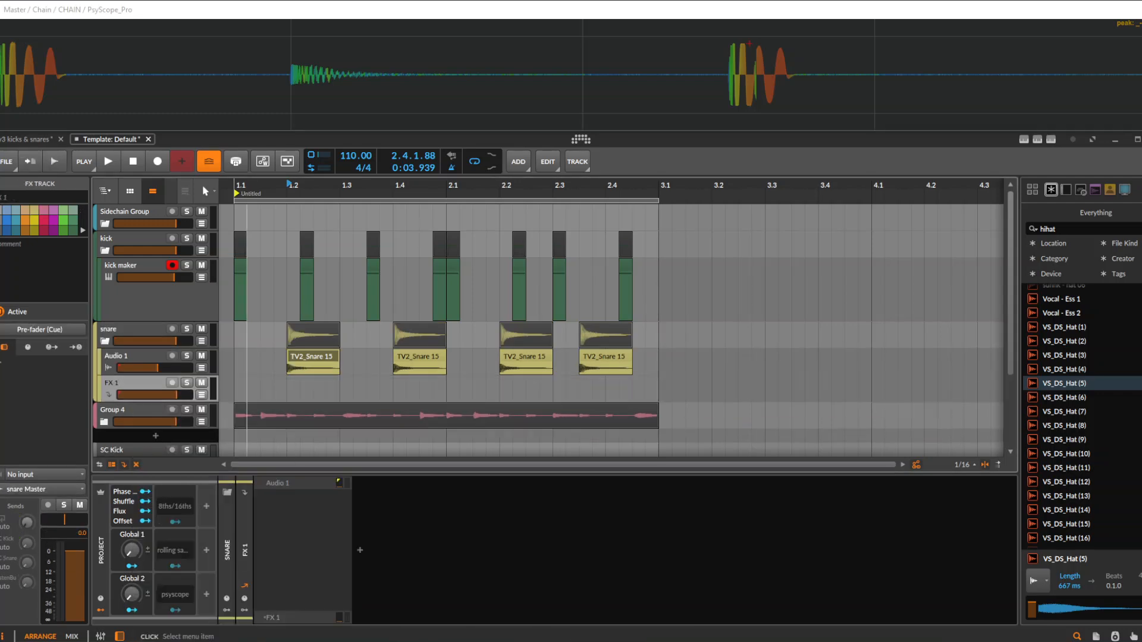
pyautogui.scroll(3, 611, 330)
pyautogui.click(340, 348)
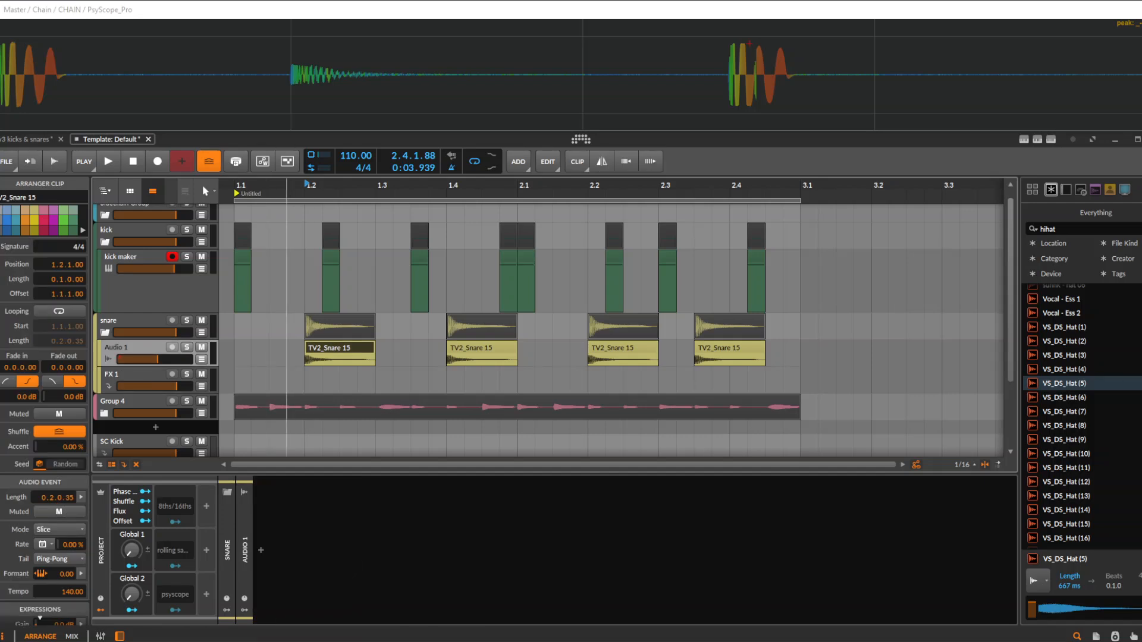
pyautogui.press('space')
pyautogui.press('space')
pyautogui.press('space')
pyautogui.press('space')
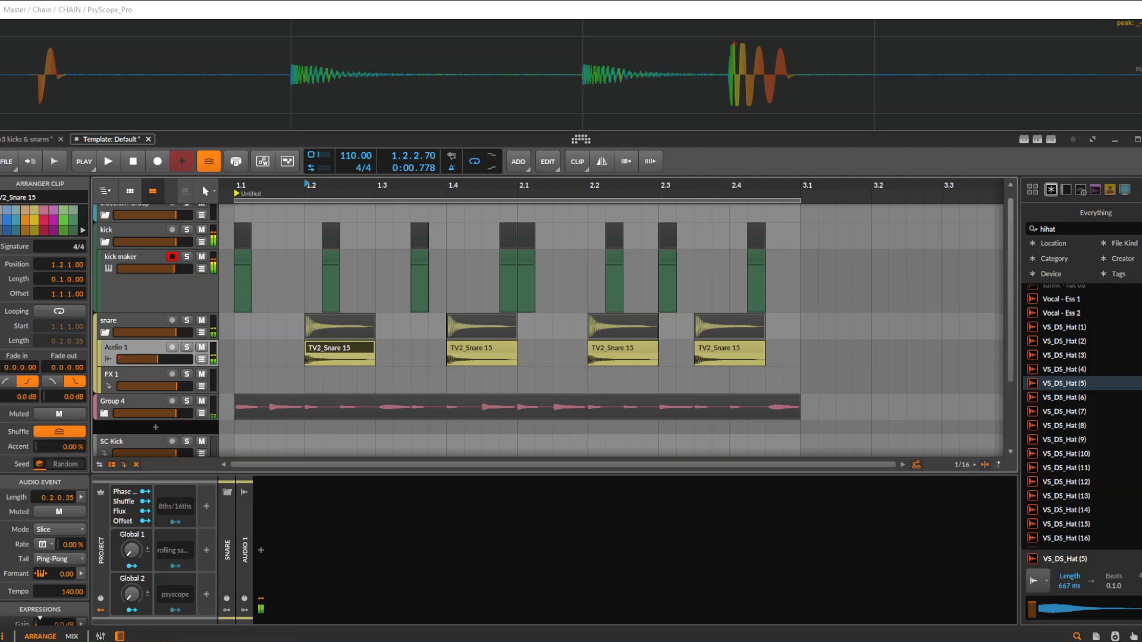
# Step: Insert a Test Tone device on the snare group's new FX track
pyautogui.click(132, 349)
pyautogui.click(132, 375)
pyautogui.click(360, 550)
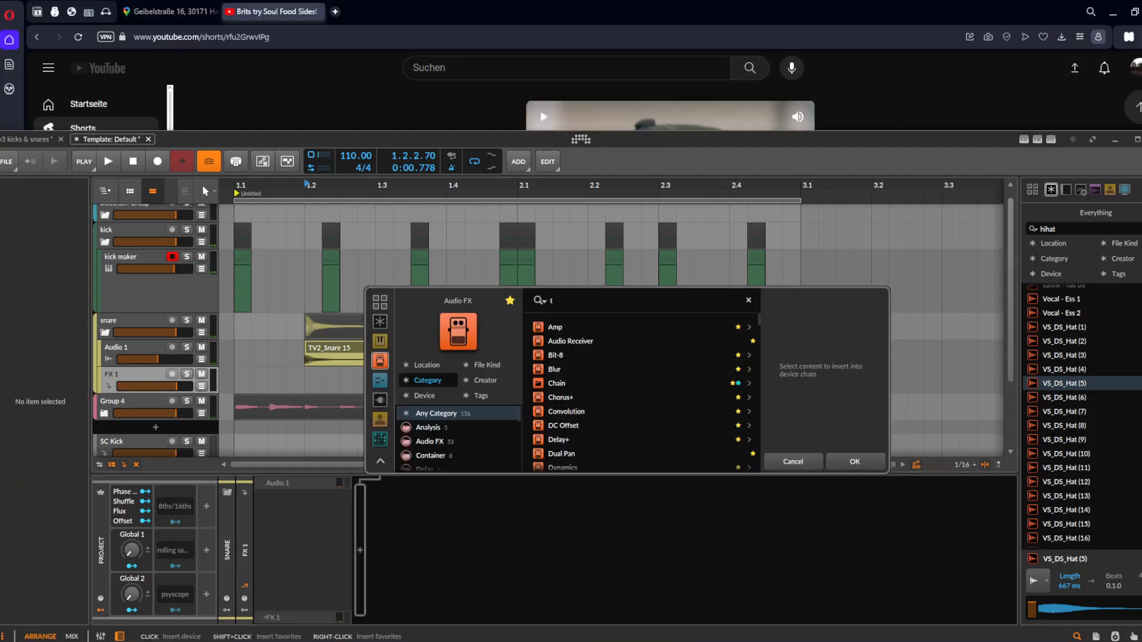
pyautogui.write('test')
pyautogui.press('Return')
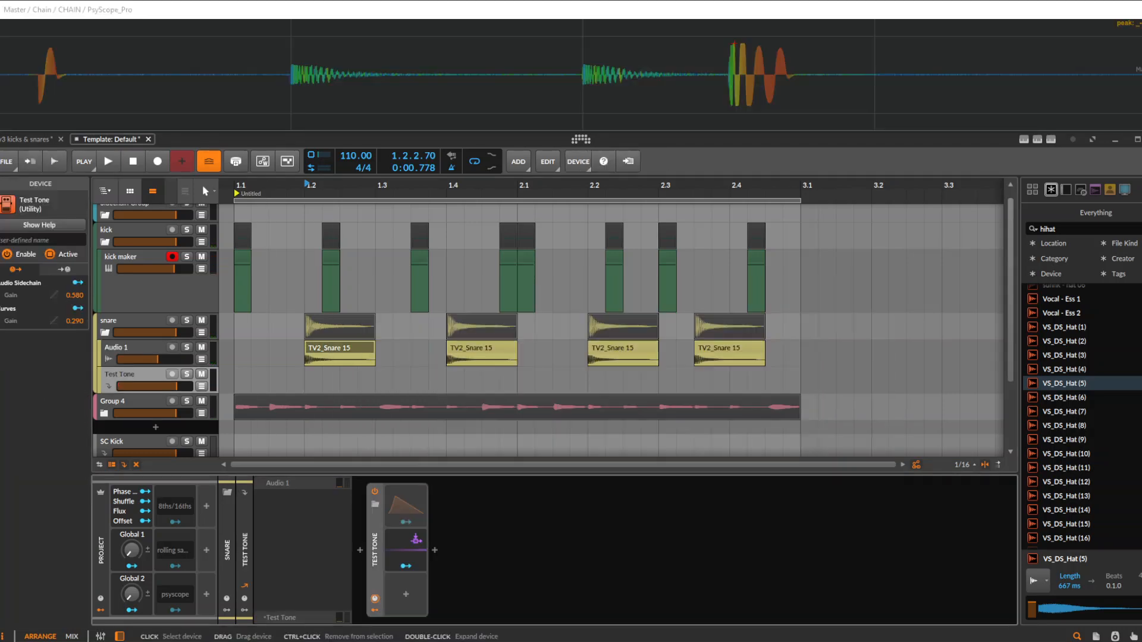
# Step: Switch the new Test Tone's waveform to White Noise and open its Curves modulator settings
pyautogui.doubleClick(375, 550)
pyautogui.click(449, 492)
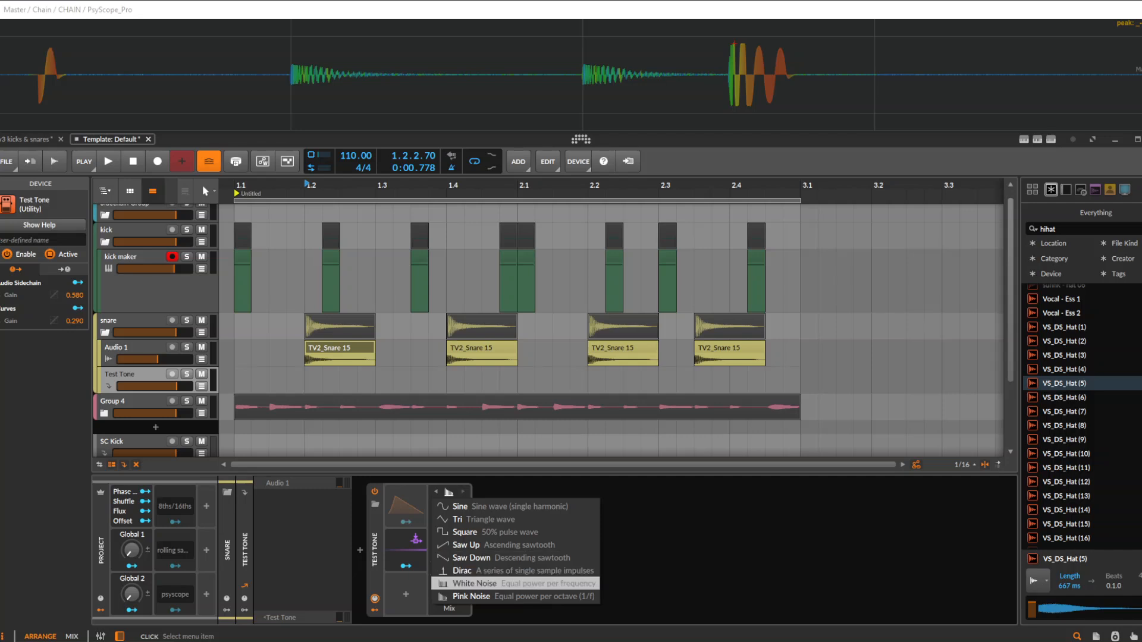
pyautogui.click(453, 584)
pyautogui.click(423, 550)
pyautogui.click(423, 506)
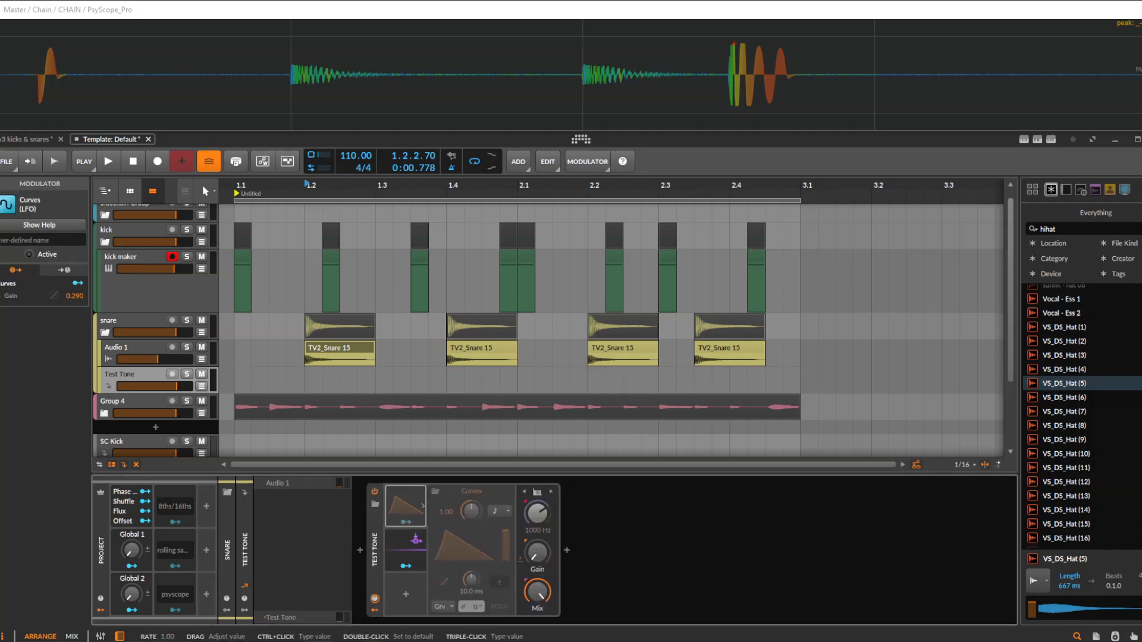
# Step: Delete the Curves modulator from the snare group's Test Tone and put the Audio Sidechain modulator in the first slot
pyautogui.click(422, 549)
pyautogui.click(406, 504)
pyautogui.press('Delete')
pyautogui.moveTo(406, 548); pyautogui.dragTo(406, 512)
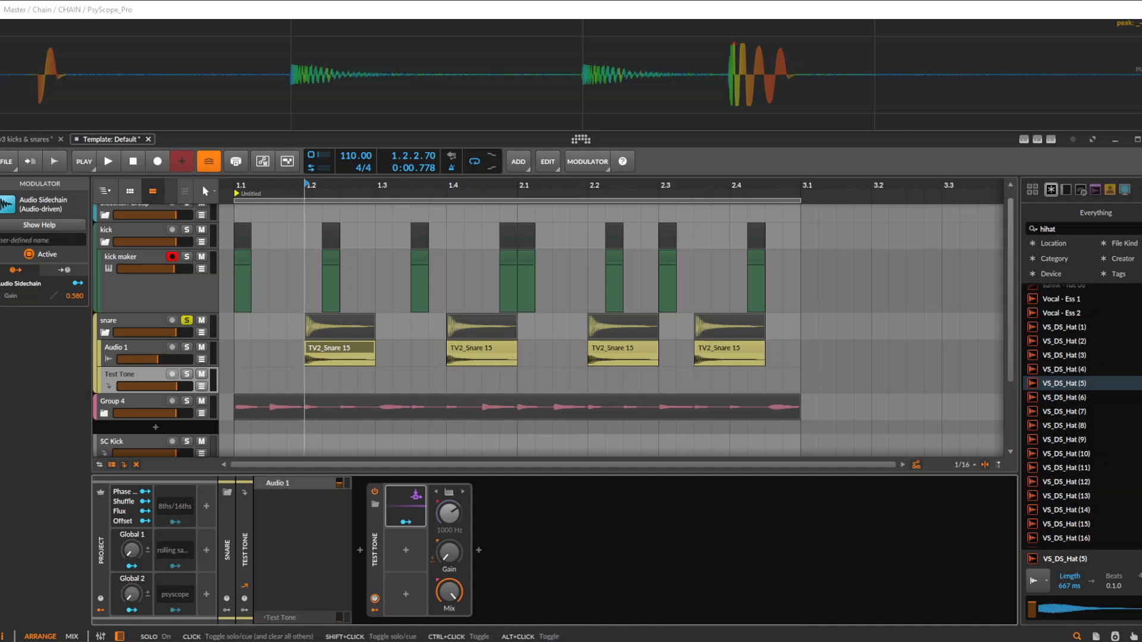
# Step: Set the play position to the first snare clip and adjust the Audio Sidechain's modulation of the Test Tone gain to 0.610
pyautogui.click(305, 358)
pyautogui.click(122, 375)
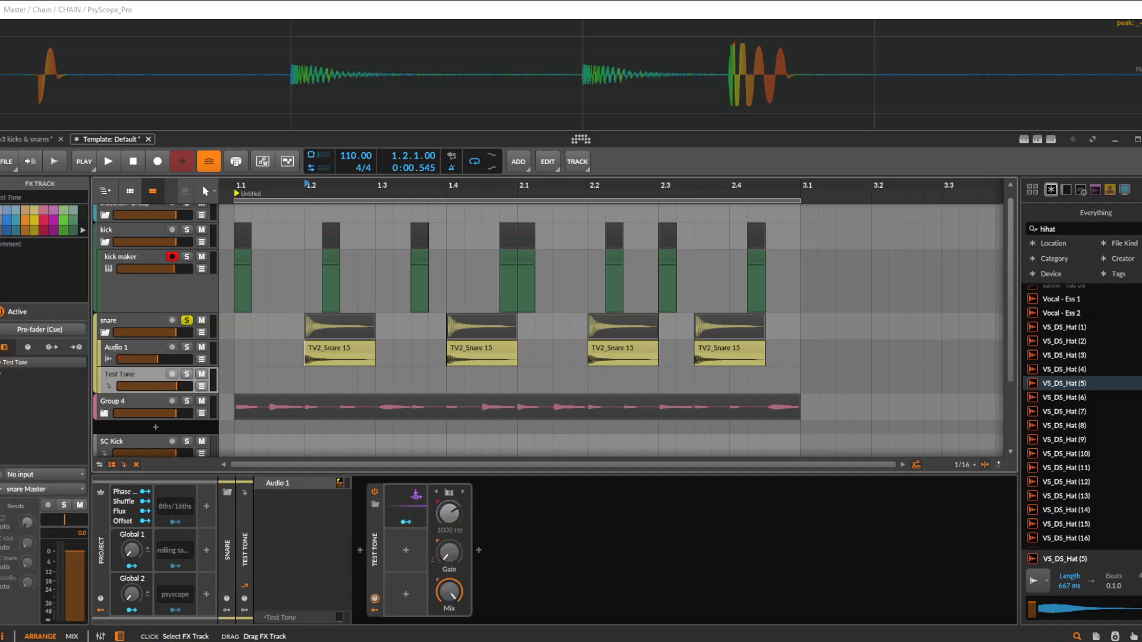
pyautogui.click(415, 497)
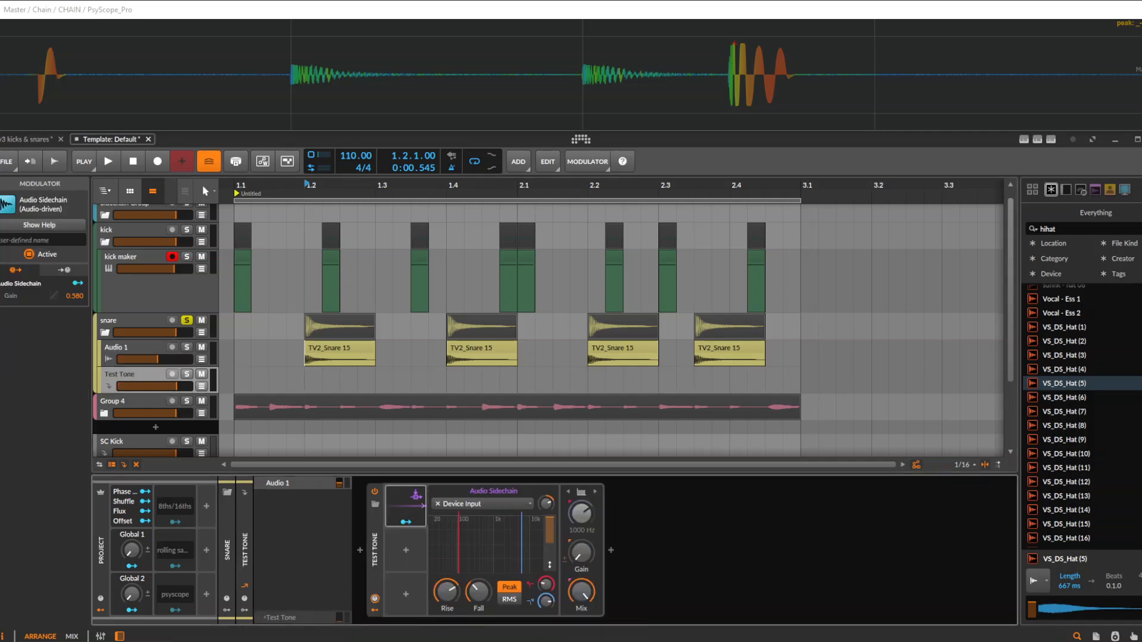
pyautogui.moveTo(581, 553); pyautogui.dragTo(581, 548)
# Step: Raise the Audio Sidechain's input gain to +40.9 dB while auditioning the first snare
pyautogui.press('space')
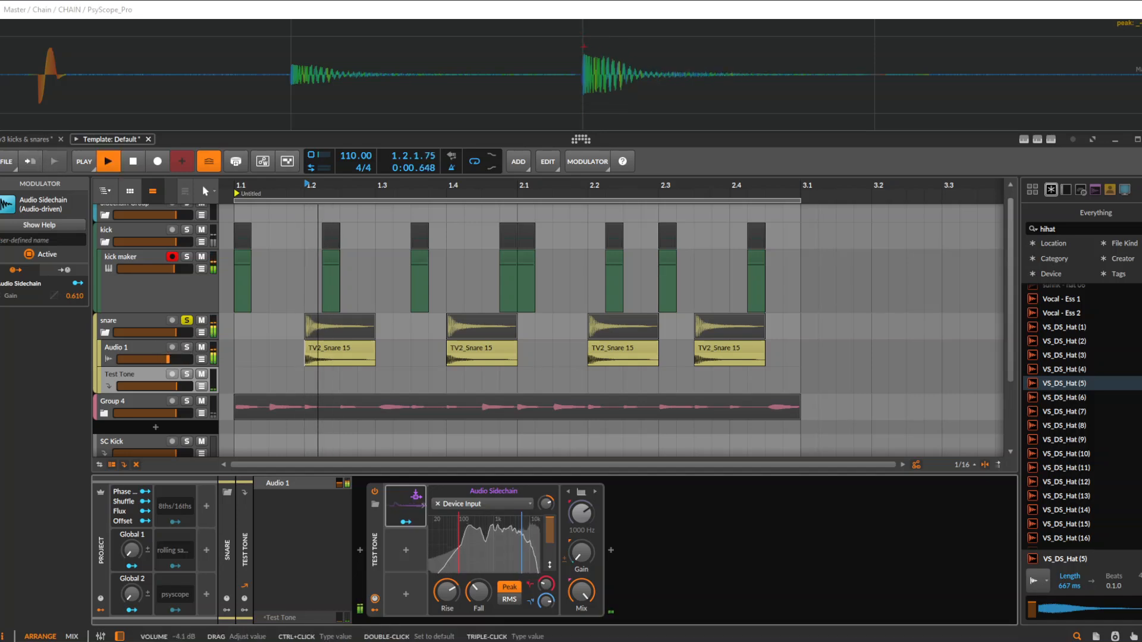
pyautogui.press('space')
pyautogui.press('space')
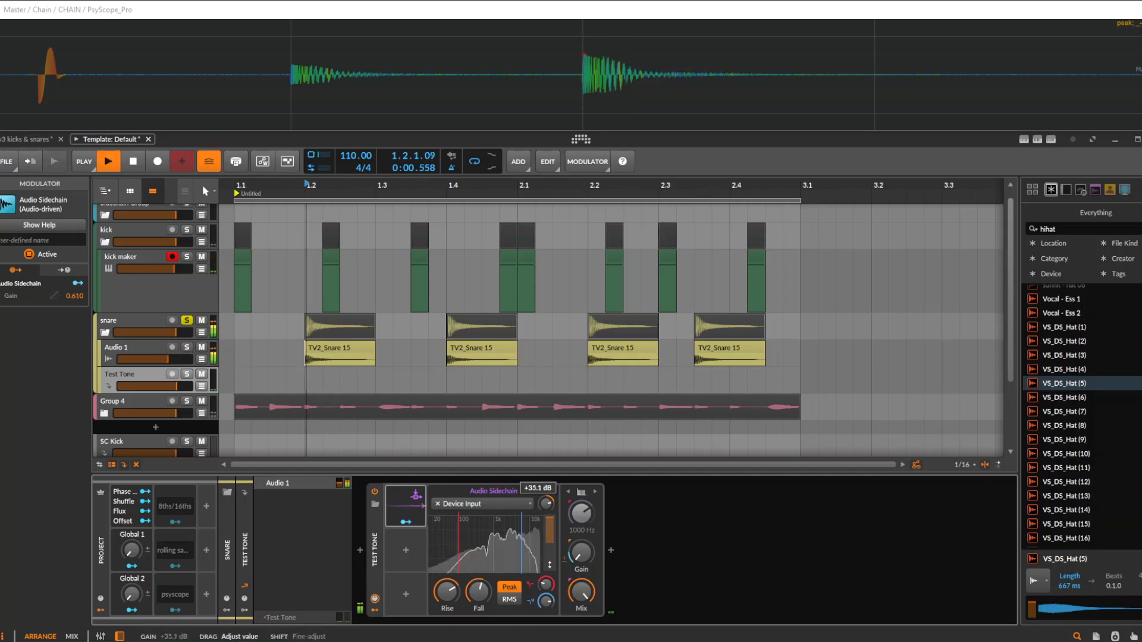
pyautogui.press('space')
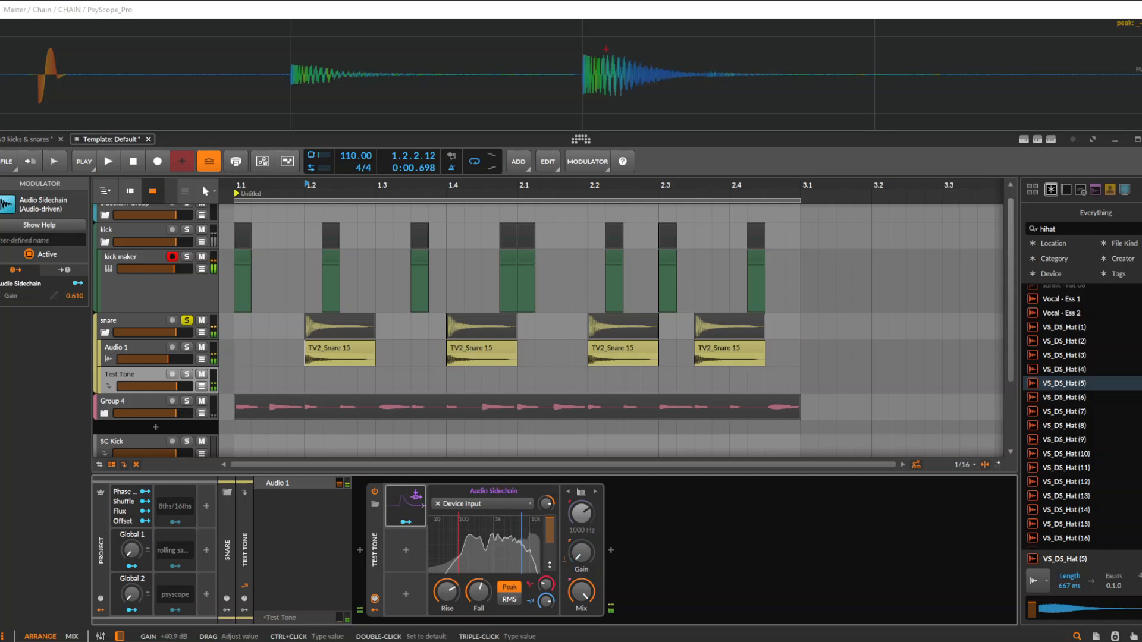
# Step: Insert an EQ-2 after the Test Tone and set its low cut to 389 Hz with a Q of 0.51 while auditioning the snare
pyautogui.click(611, 550)
pyautogui.write('eq')
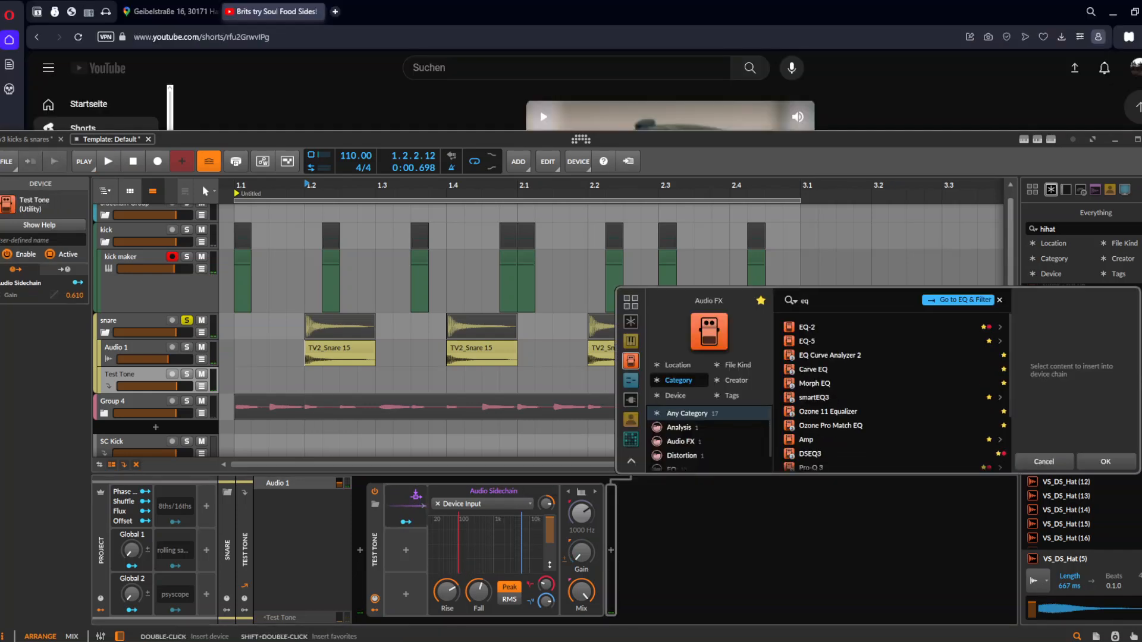
pyautogui.press('Return')
pyautogui.press('space')
pyautogui.press('space')
pyautogui.moveTo(660, 527); pyautogui.dragTo(673, 526)
pyautogui.press('space')
pyautogui.press('space')
pyautogui.press('space')
pyautogui.press('space')
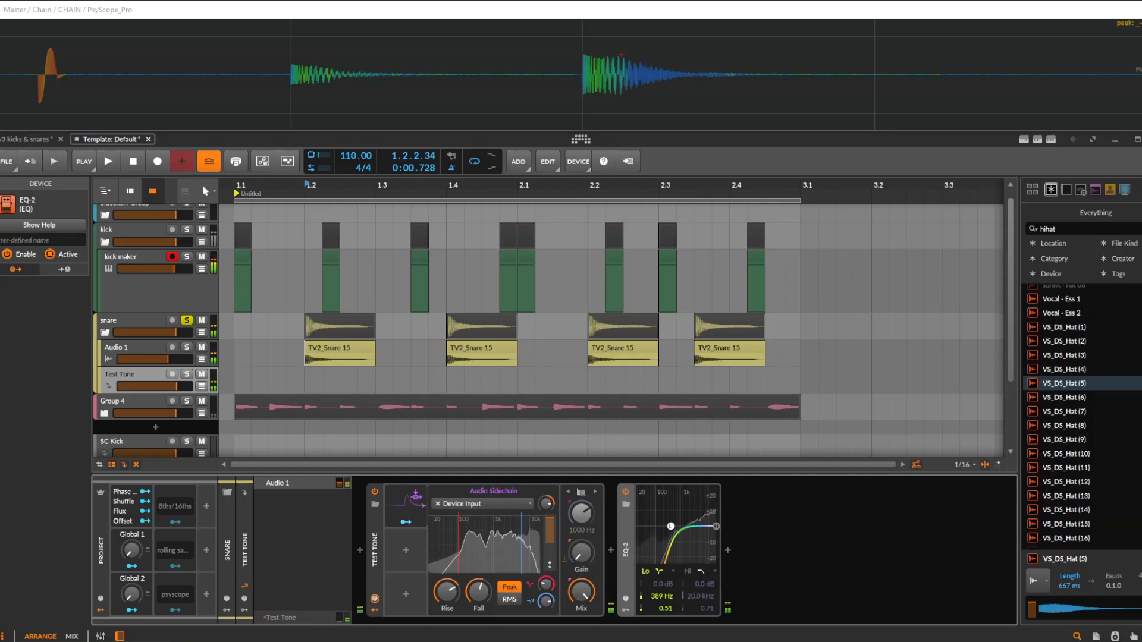
# Step: Shorten the Audio Sidechain's Fall time to about 21.6 ms and audition the first snare
pyautogui.moveTo(479, 592); pyautogui.dragTo(479, 612)
pyautogui.press('space')
pyautogui.press('space')
pyautogui.press('space')
pyautogui.press('space')
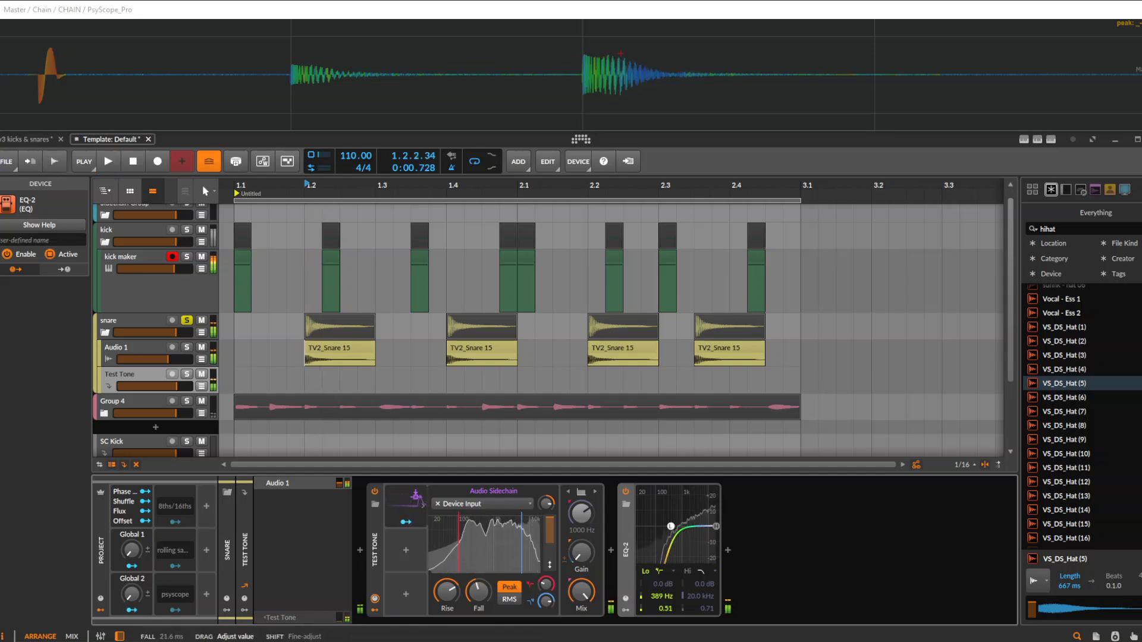
# Step: Replay the first snare several times to check the noise layer's level and decay
pyautogui.press('space')
pyautogui.press('space')
pyautogui.press('space')
pyautogui.press('space')
pyautogui.press('space')
pyautogui.press('space')
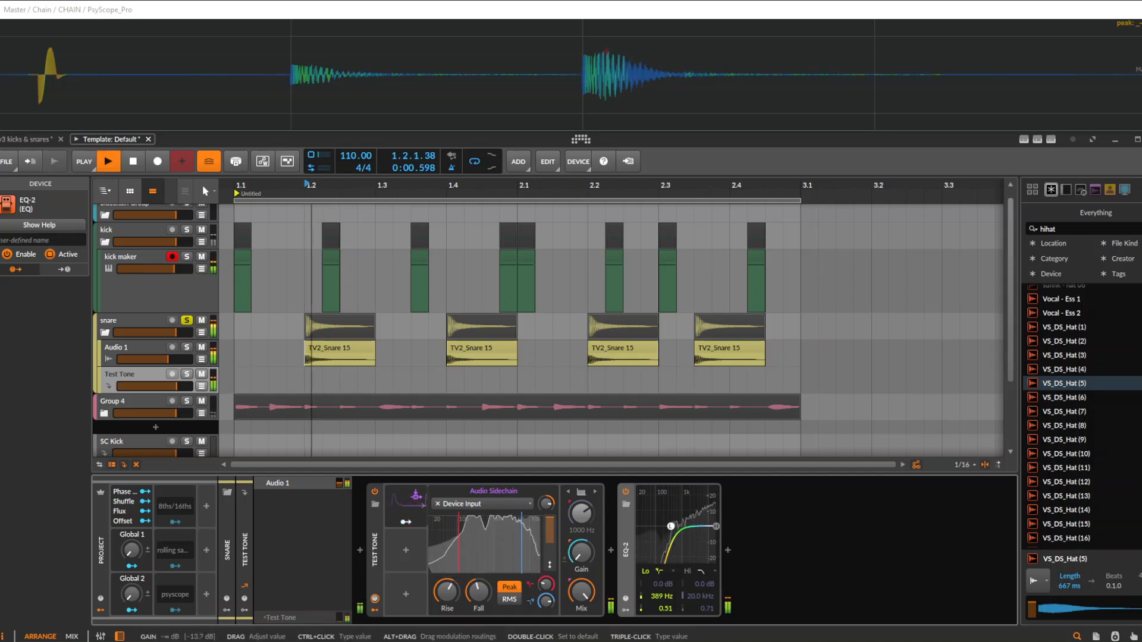
pyautogui.press('space')
pyautogui.press('space')
# Step: Collapse the EQ-2 and insert an EQ-5 after it on the Test Tone track
pyautogui.doubleClick(626, 551)
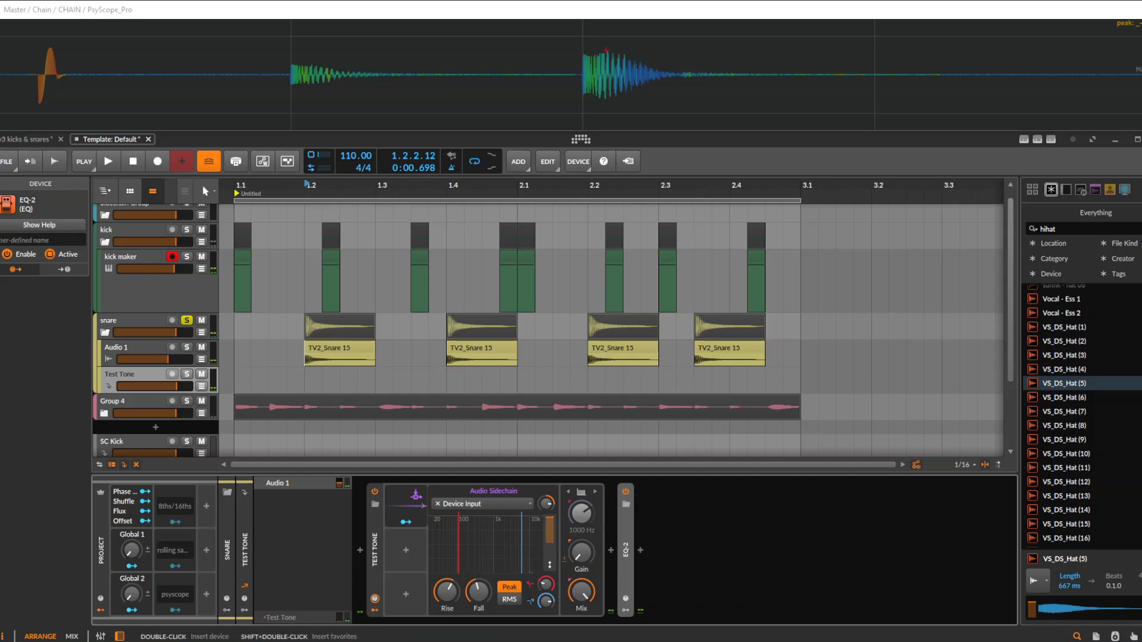
pyautogui.click(641, 550)
pyautogui.write('eq')
pyautogui.press('Down')
pyautogui.press('Down')
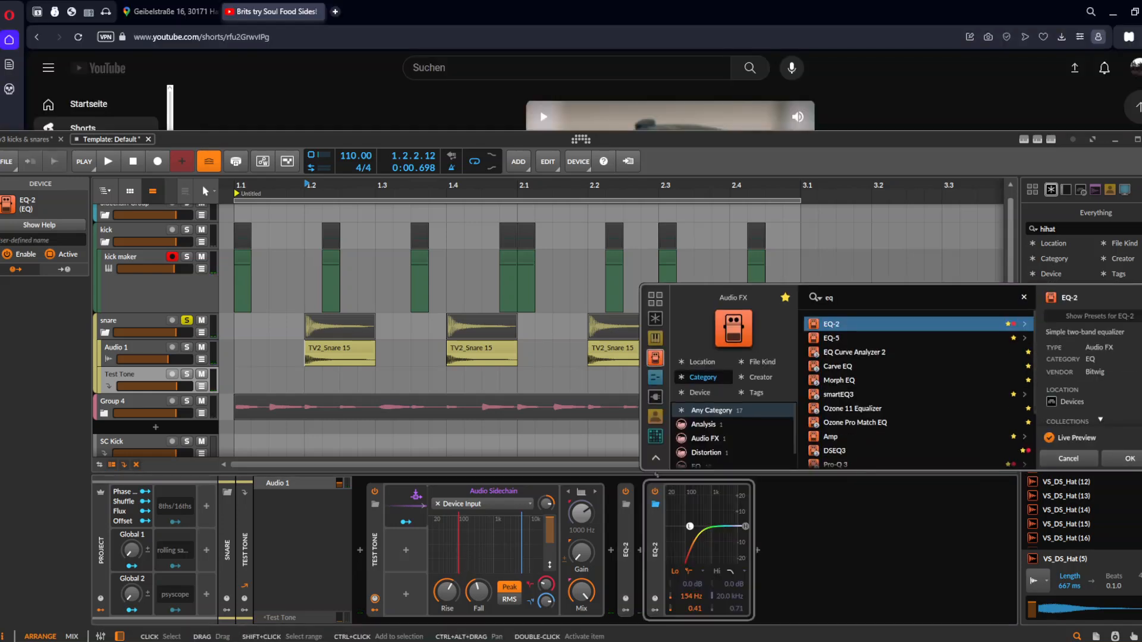
pyautogui.press('Return')
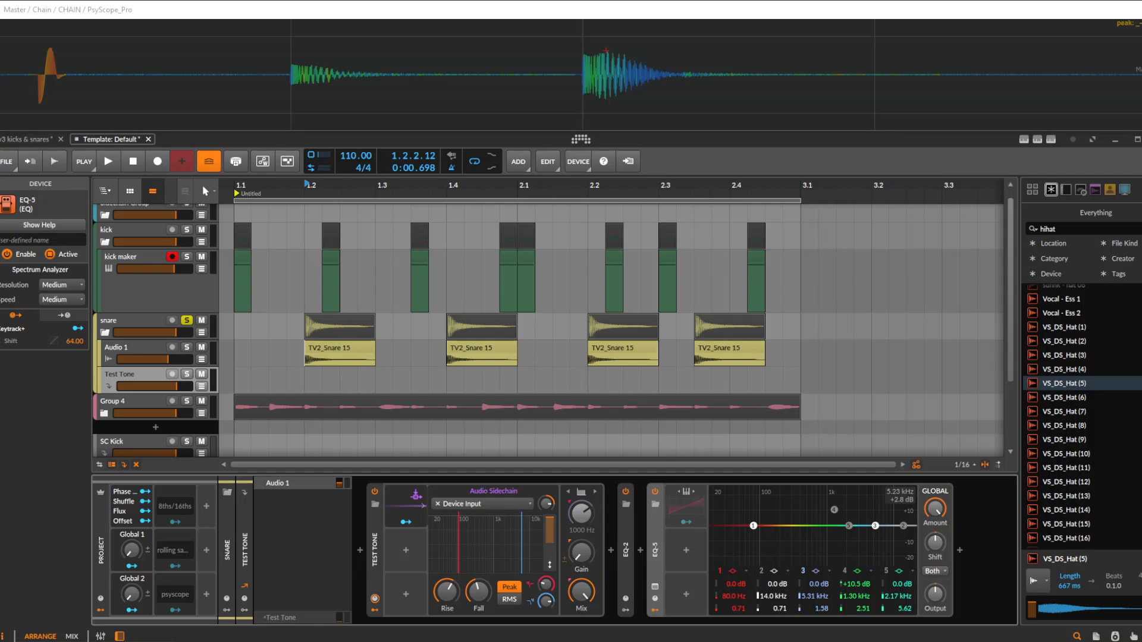
# Step: Set EQ-5 band 3 to -6.1 dB at 6.64 kHz and band 2 to -17.3 dB at 692 Hz while auditioning the snare
pyautogui.moveTo(875, 526)
pyautogui.mouseDown()
pyautogui.moveTo(880, 503)
pyautogui.moveTo(891, 512)
pyautogui.moveTo(818, 548)
pyautogui.moveTo(881, 534)
pyautogui.mouseUp()
pyautogui.press('space')
pyautogui.press('space')
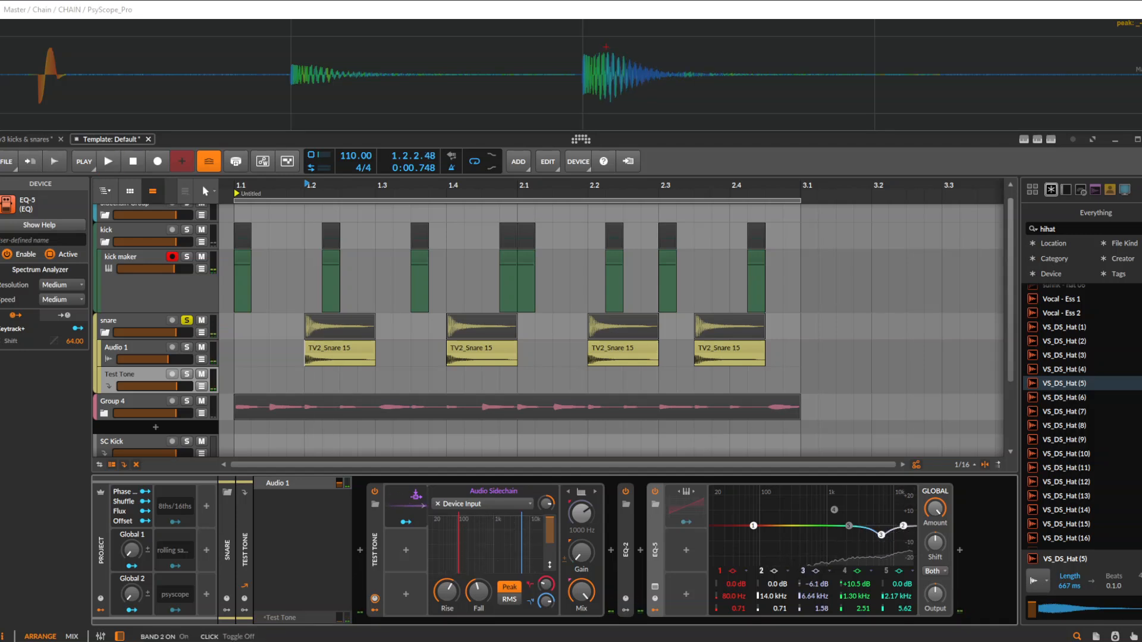
pyautogui.moveTo(889, 517); pyautogui.dragTo(815, 553)
pyautogui.press('space')
pyautogui.press('space')
pyautogui.press('space')
pyautogui.press('space')
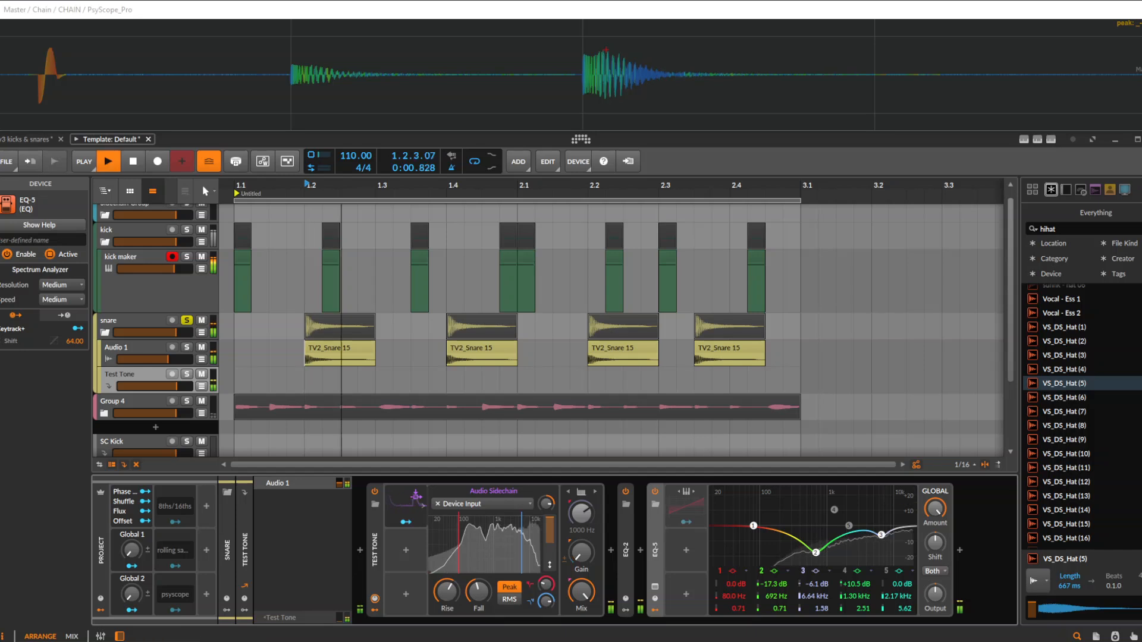
# Step: Change EQ-5 band 1 to a low-cut filter at 795 Hz with a Q of 1.16
pyautogui.click(733, 571)
pyautogui.click(759, 585)
pyautogui.press('space')
pyautogui.moveTo(753, 526); pyautogui.dragTo(841, 526)
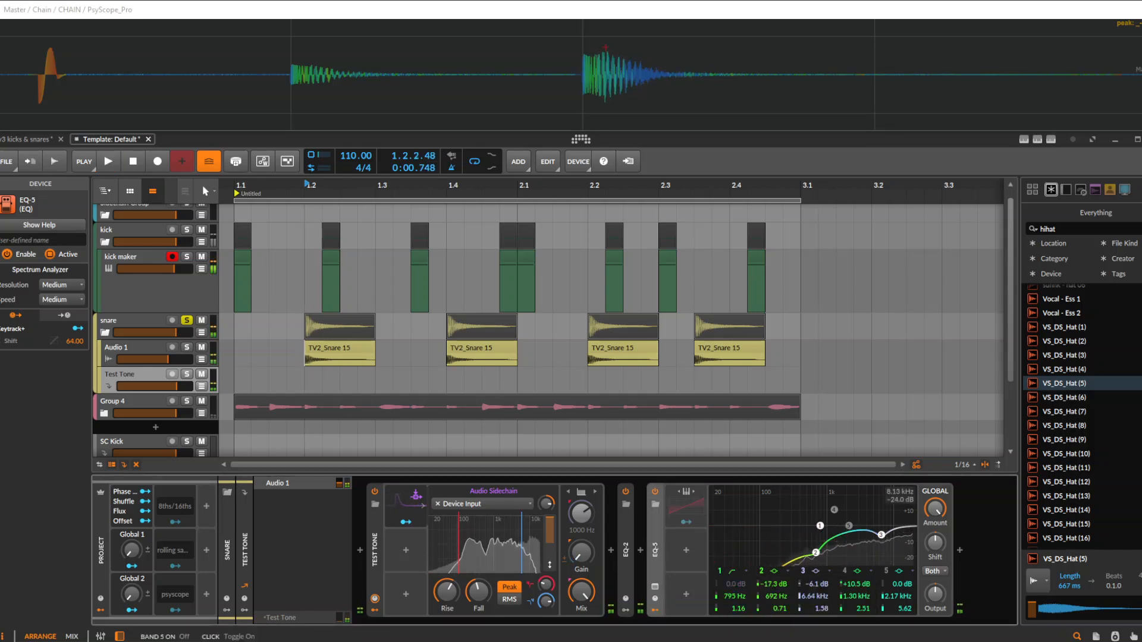
# Step: Change EQ-5 band 5 to a high-cut filter at about 9.65 kHz with a Q of 0.90 while auditioning the snare
pyautogui.click(899, 571)
pyautogui.click(926, 586)
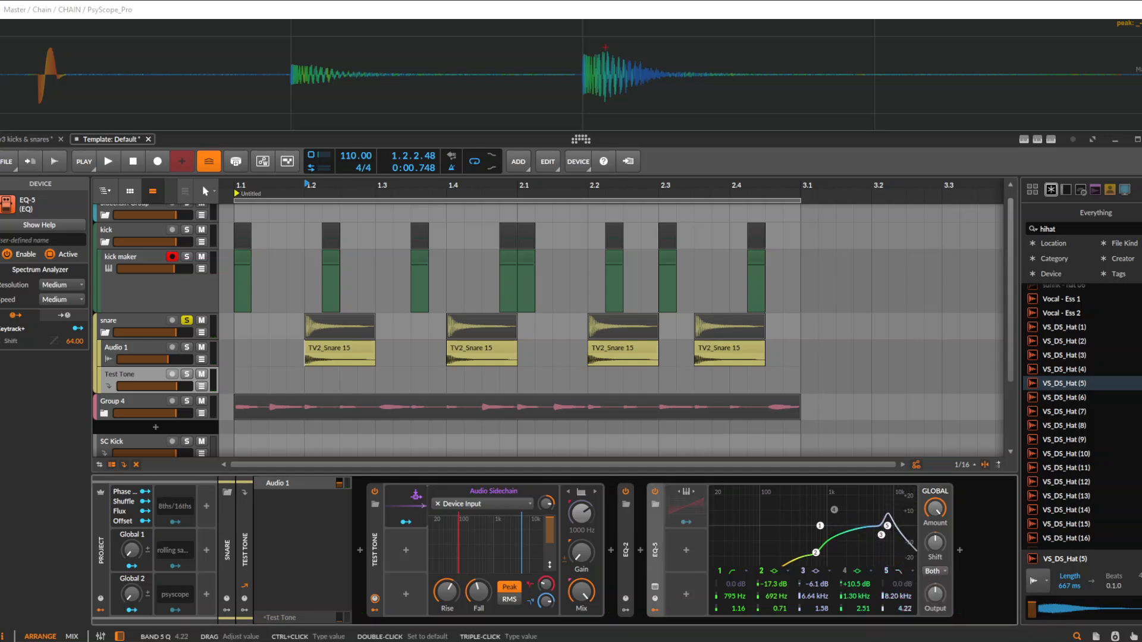
pyautogui.press('space')
pyautogui.press('space')
pyautogui.press('space')
pyautogui.press('space')
pyautogui.press('space')
pyautogui.press('space')
pyautogui.press('space')
pyautogui.press('space')
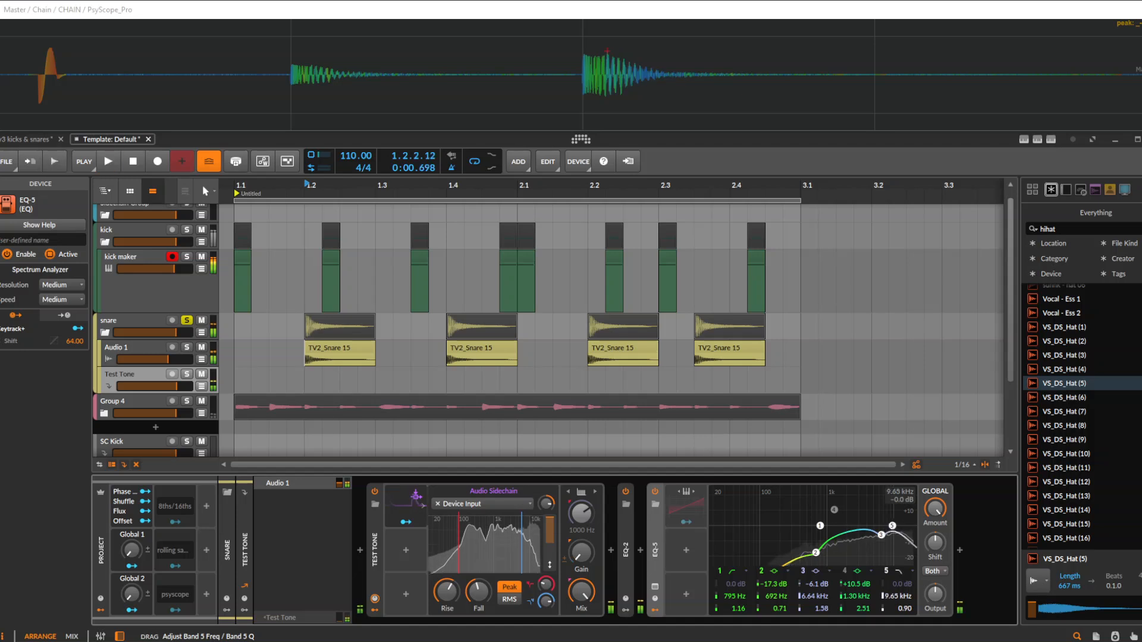
pyautogui.moveTo(888, 526); pyautogui.dragTo(886, 528)
# Step: Hide the EQ-5 curve, insert a Transient Control after it, and set the sustain time to about 151 ms while auditioning the snare
pyautogui.press('Delete')
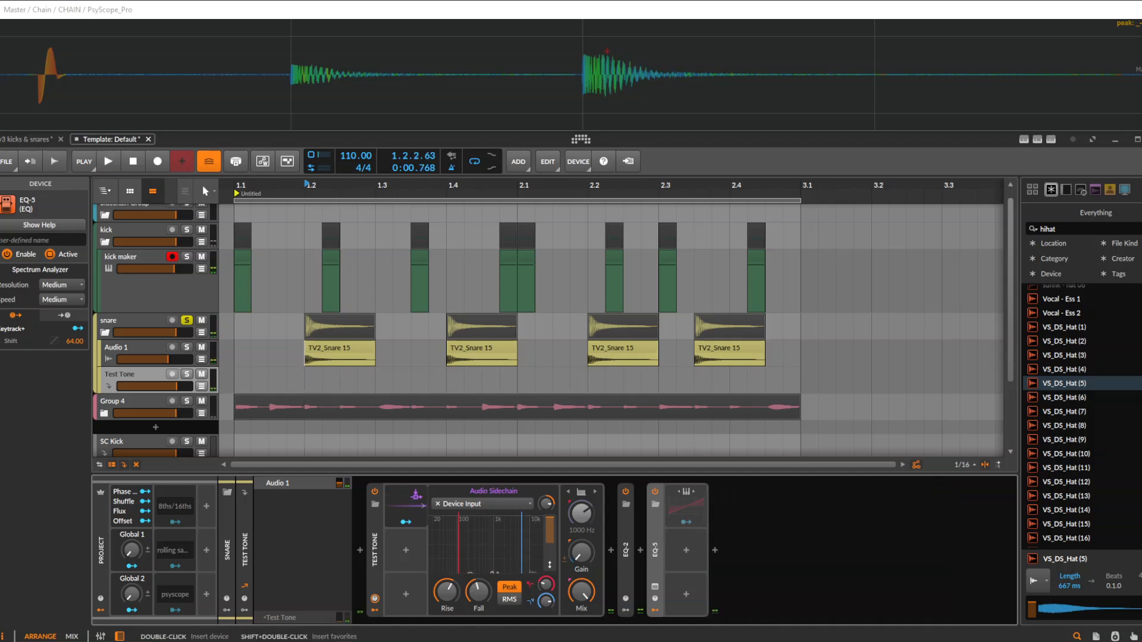
pyautogui.doubleClick(813, 553)
pyautogui.write('tra')
pyautogui.press('Down')
pyautogui.press('Return')
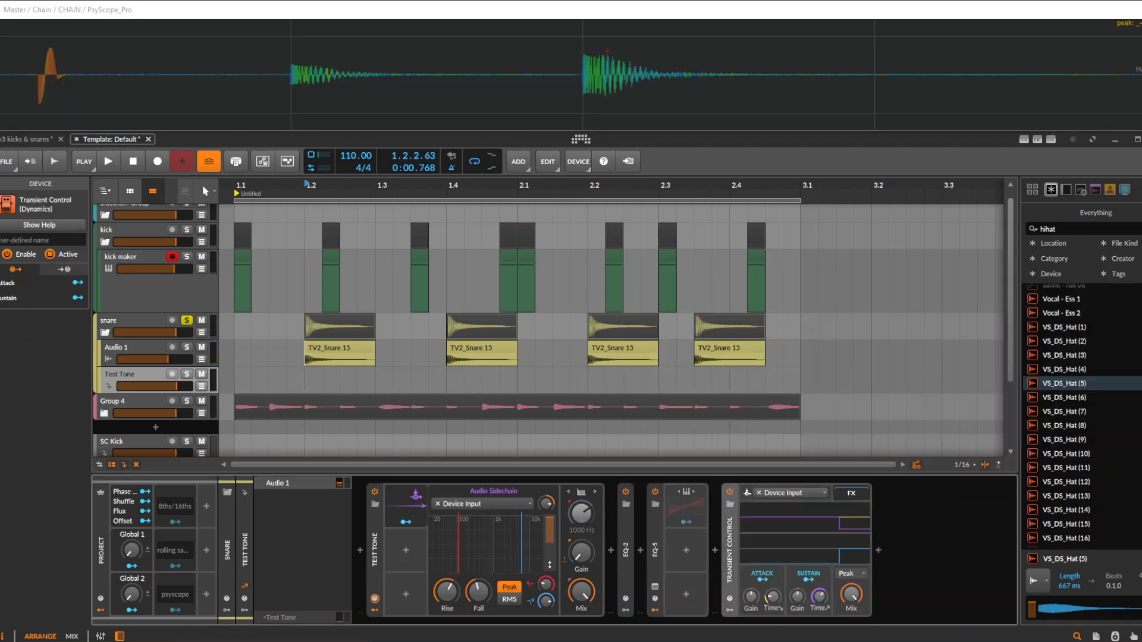
pyautogui.press('space')
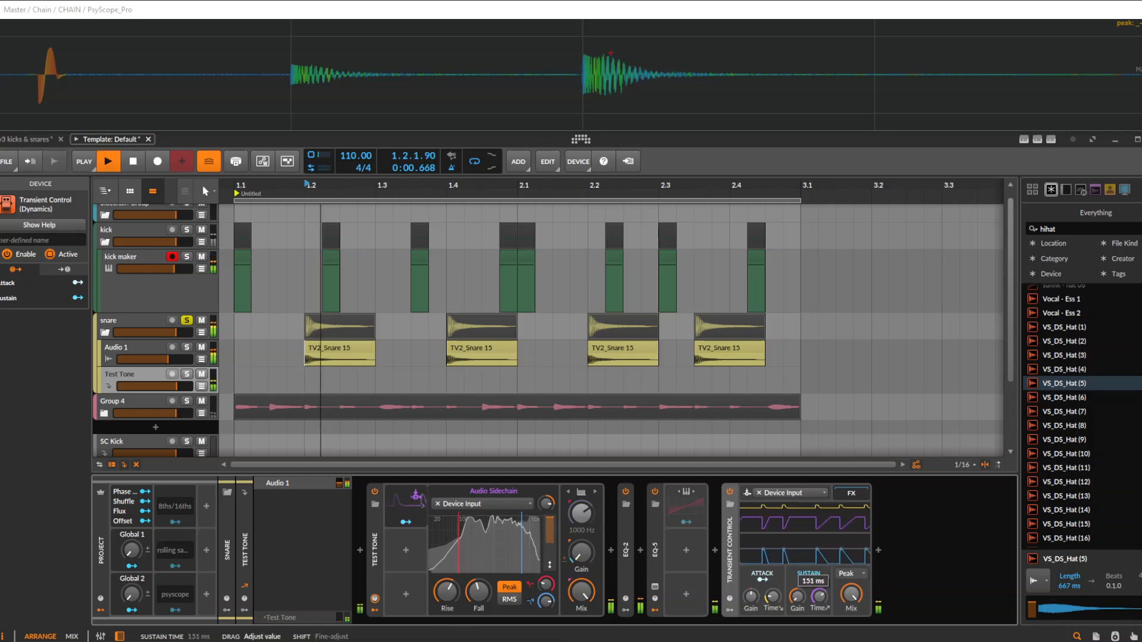
pyautogui.press('space')
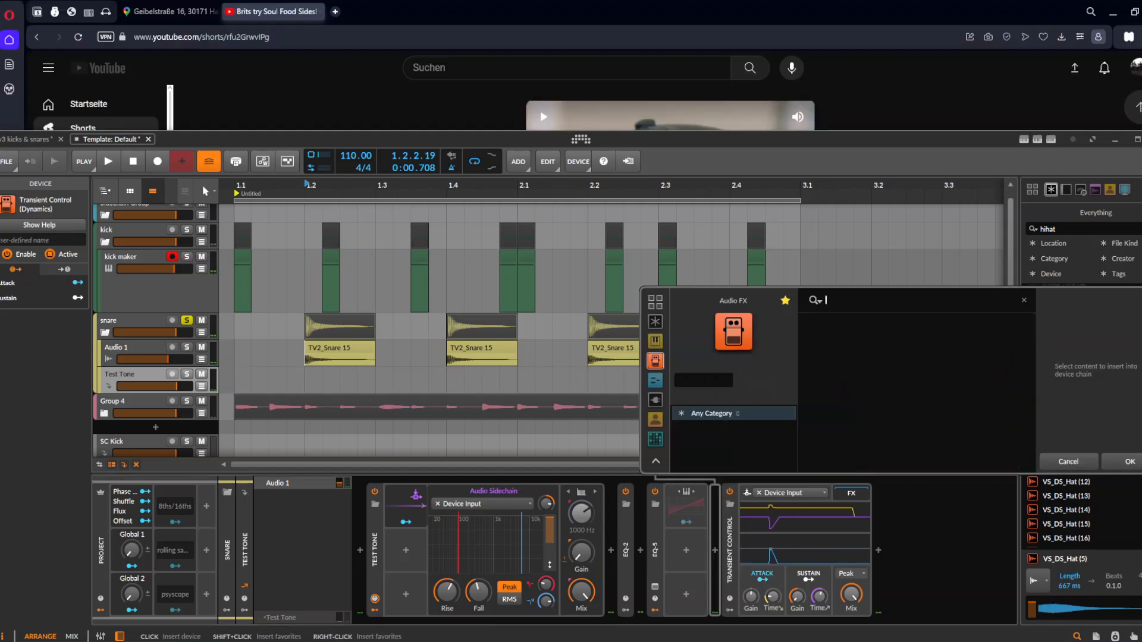
# Step: Insert a Pitch Shifter before the Transient Control, adjust its grain rate, and set the pitch to 11.93 st and the mix to 28.5 %
pyautogui.write('pitch')
pyautogui.press('Return')
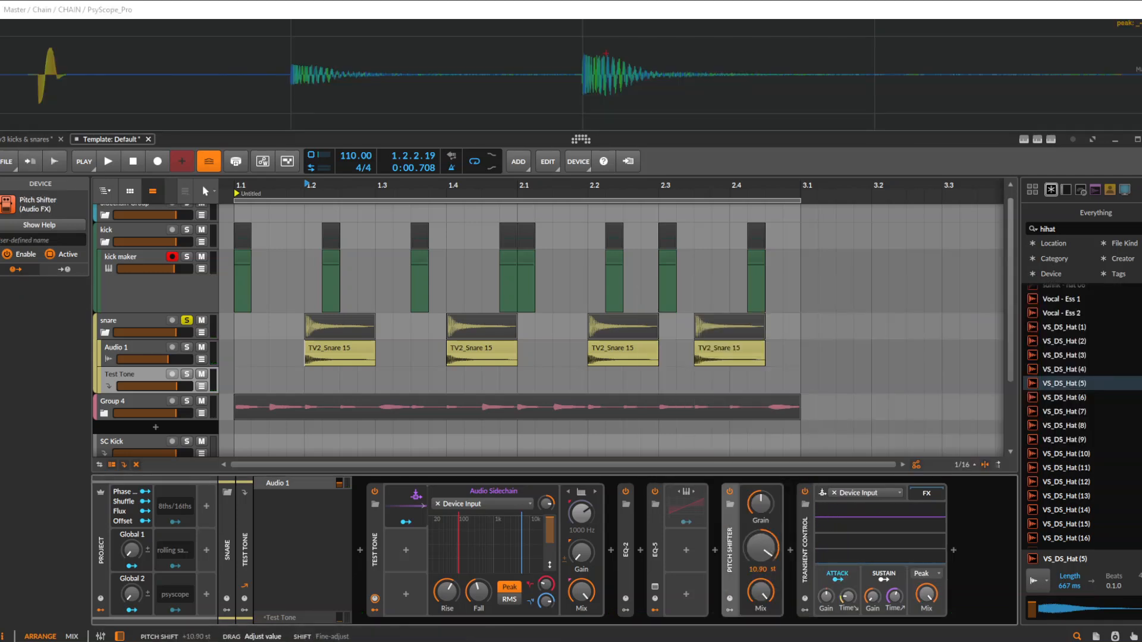
pyautogui.moveTo(761, 504)
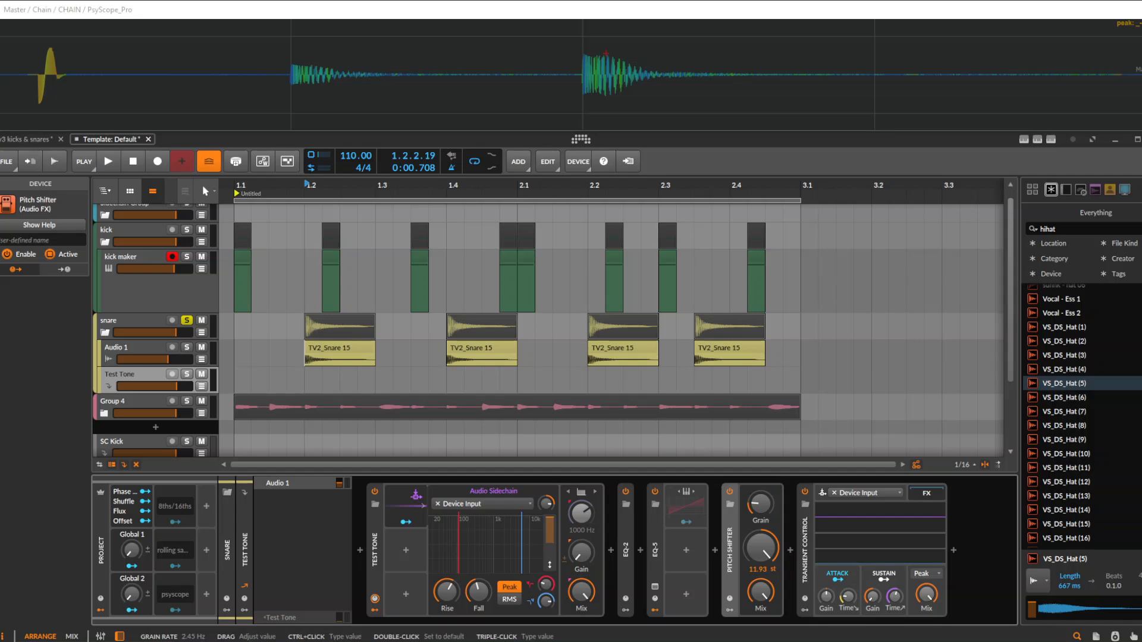
pyautogui.moveTo(761, 504); pyautogui.dragTo(761, 492)
pyautogui.moveTo(761, 592); pyautogui.dragTo(761, 641)
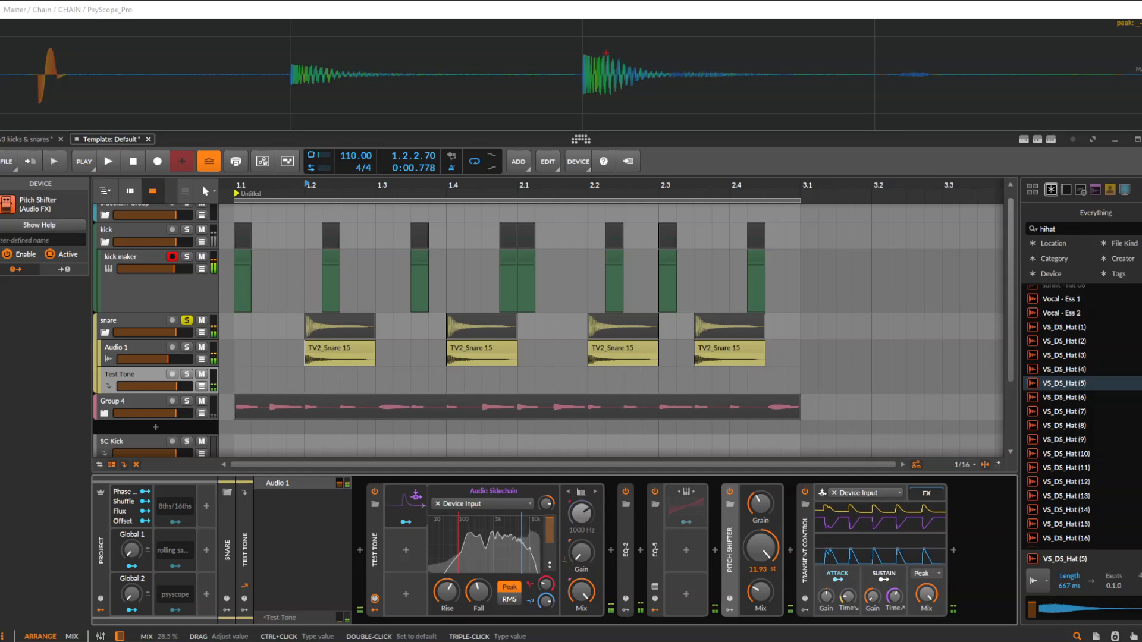
# Step: Collapse the Pitch Shifter, EQ-5 and Transient Control devices and audition the first snare
pyautogui.doubleClick(730, 556)
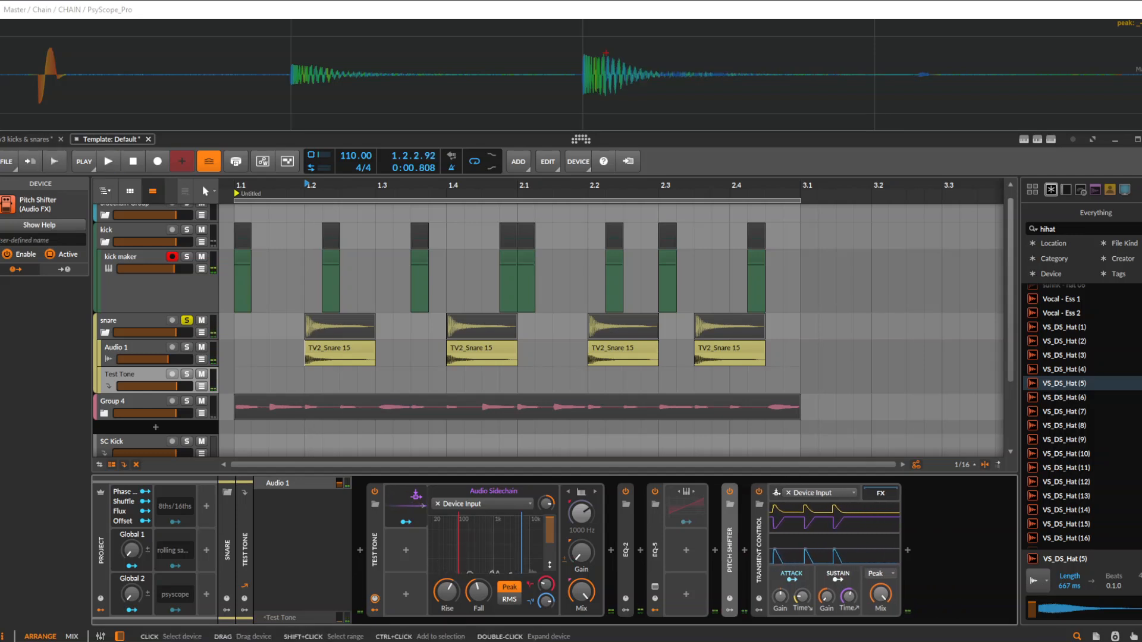
pyautogui.doubleClick(655, 553)
pyautogui.doubleClick(655, 554)
pyautogui.click(655, 610)
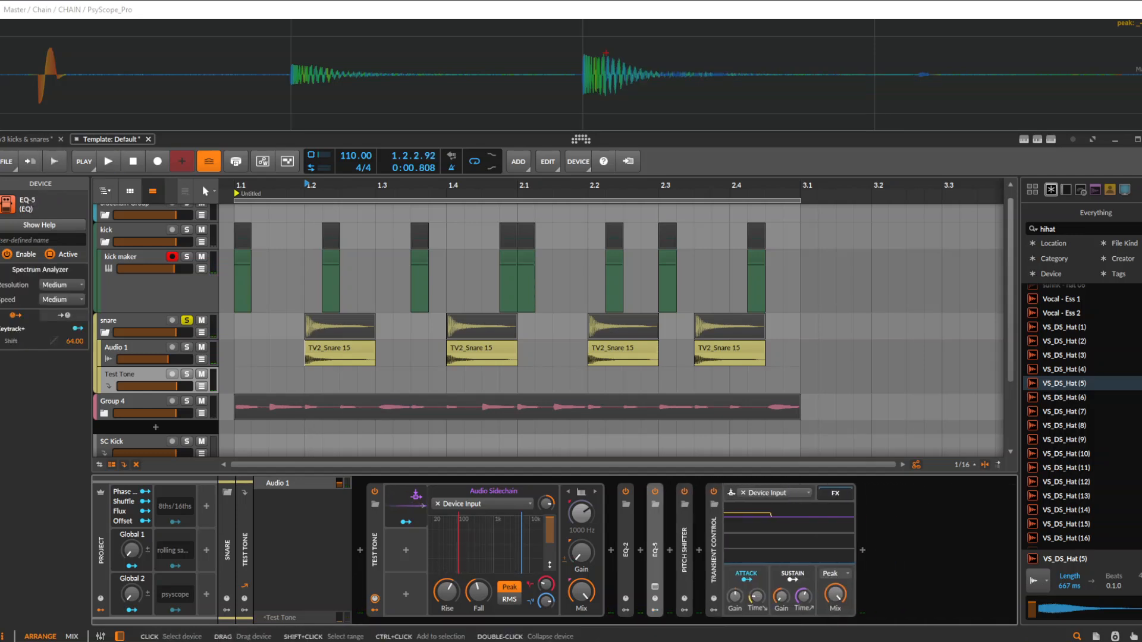
pyautogui.click(713, 550)
pyautogui.doubleClick(713, 550)
pyautogui.press('space')
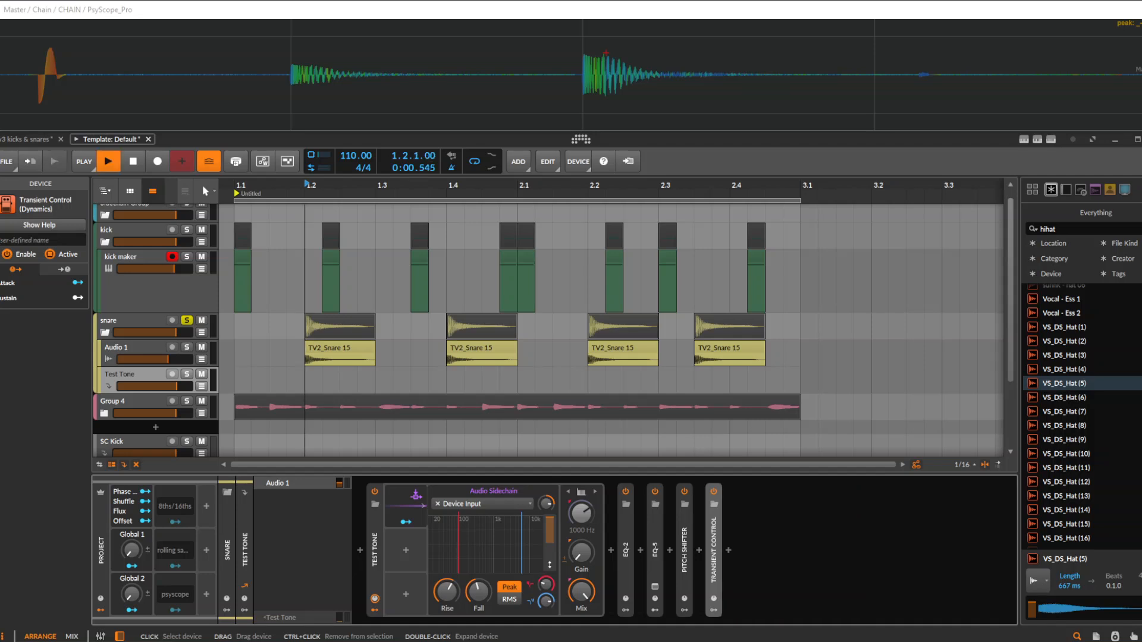
pyautogui.press('space')
pyautogui.press('space')
pyautogui.press('space')
# Step: Insert a second EQ-2 at the end of the Test Tone track's device chain
pyautogui.click(729, 551)
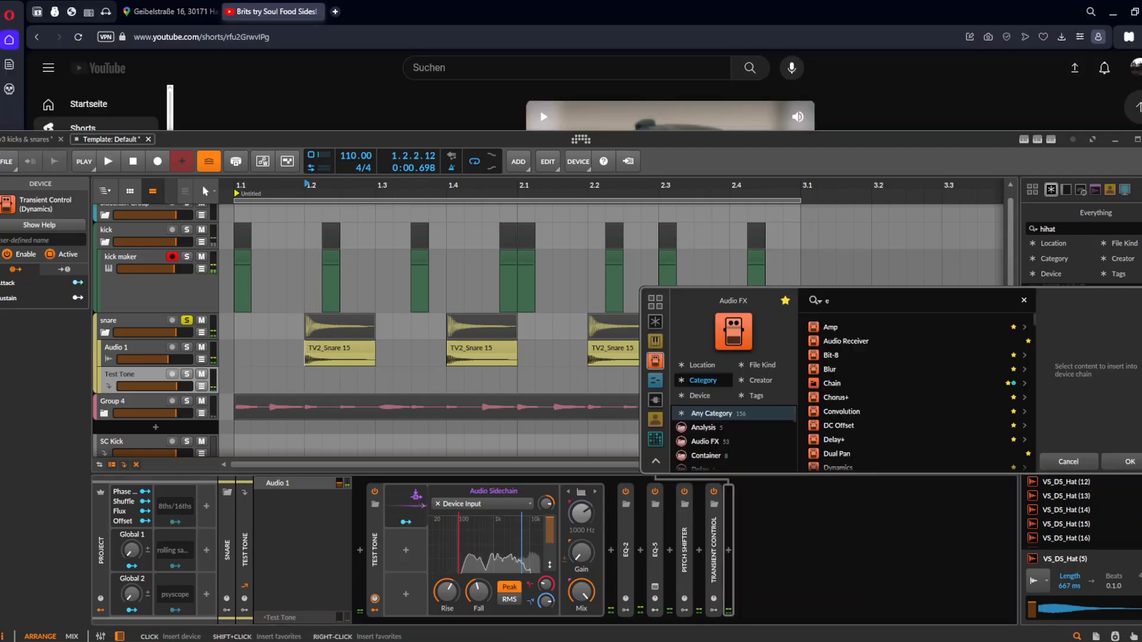
pyautogui.write('eq')
pyautogui.click(833, 324)
pyautogui.press('Return')
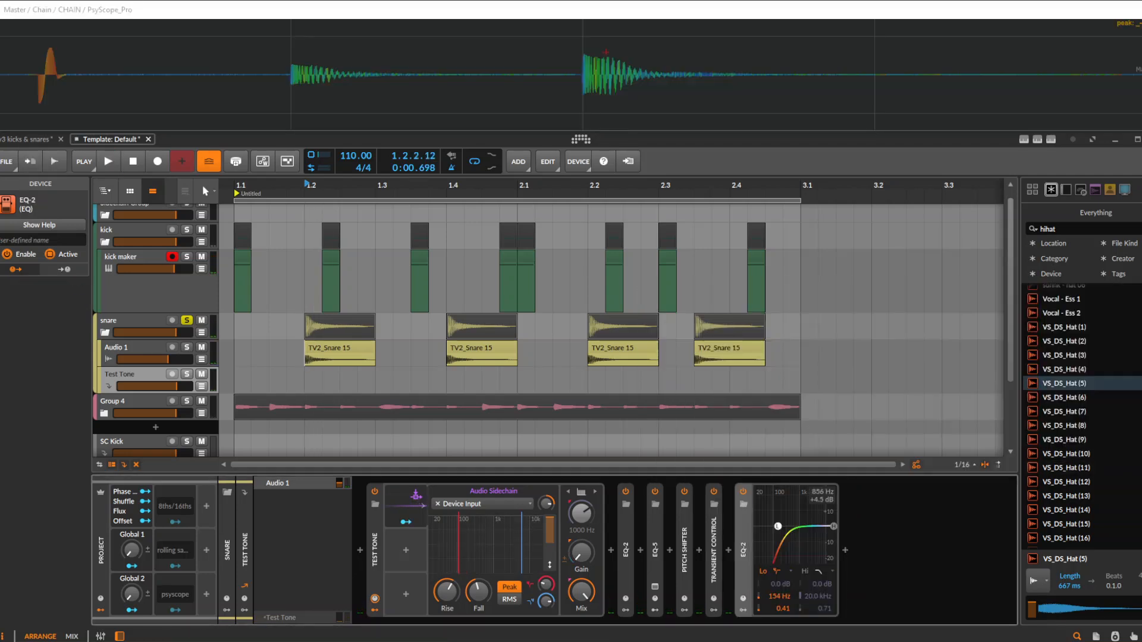
# Step: Set the last EQ-2's low cut to 369 Hz with a Q of 0.43 while auditioning the snare
pyautogui.press('space')
pyautogui.moveTo(788, 527); pyautogui.dragTo(799, 526)
pyautogui.press('space')
pyautogui.press('space')
pyautogui.press('space')
pyautogui.press('space')
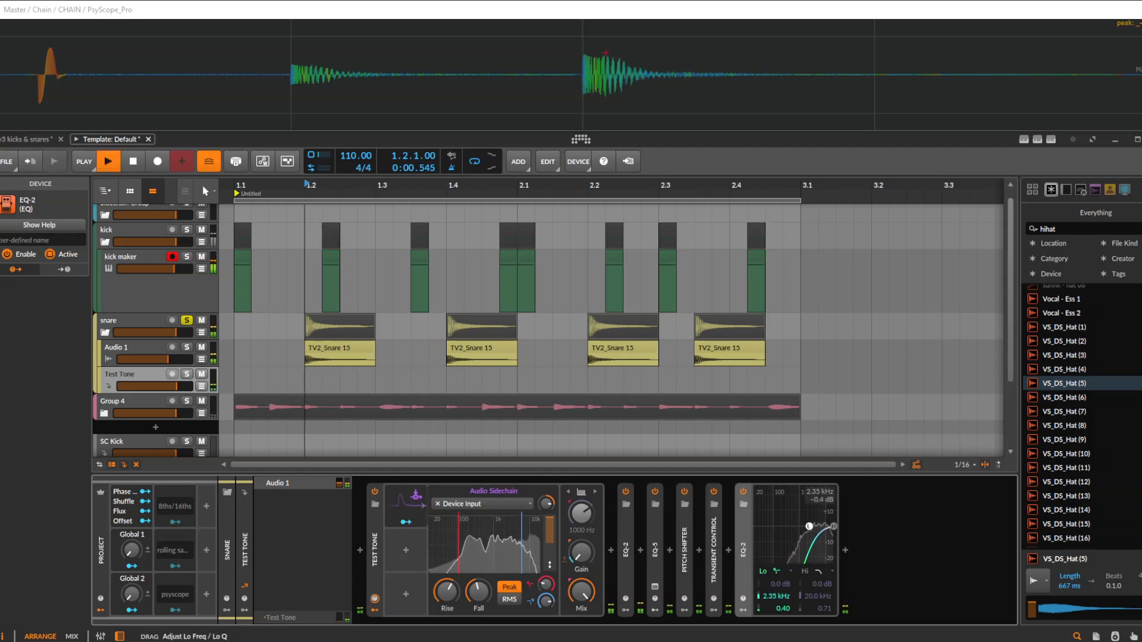
pyautogui.moveTo(785, 527); pyautogui.dragTo(787, 524)
pyautogui.press('space')
pyautogui.press('space')
pyautogui.press('space')
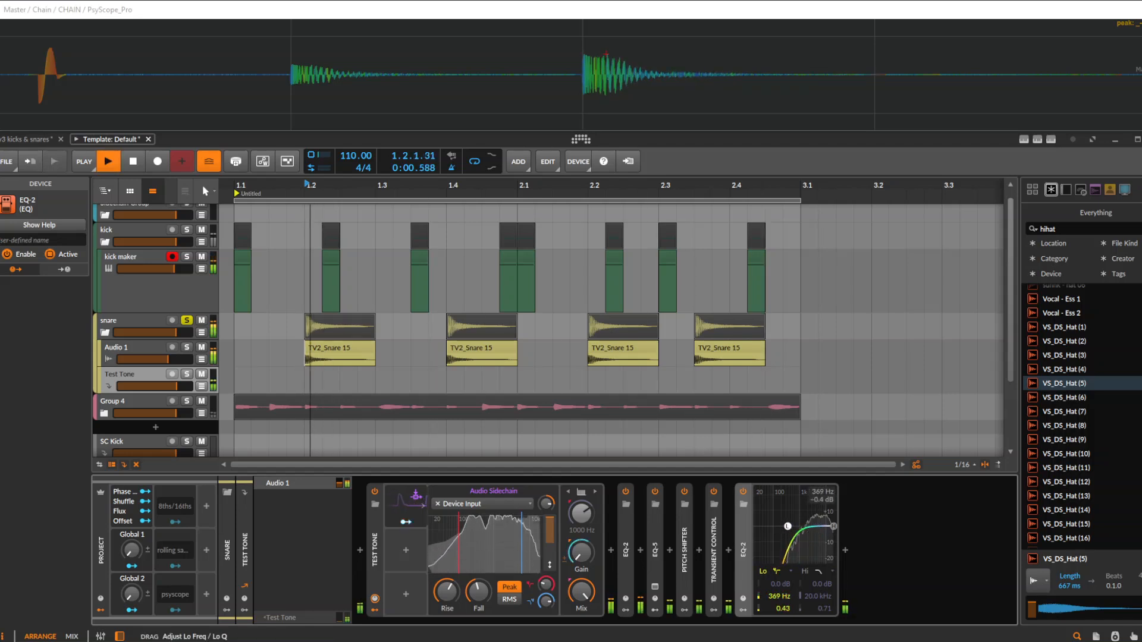
# Step: Play from the first snare with the Test Tone track muted and unmuted to compare the snare without and with noise
pyautogui.scroll(-1, 297, 381)
pyautogui.scroll(2, 297, 380)
pyautogui.moveTo(550, 357); pyautogui.dragTo(571, 366)
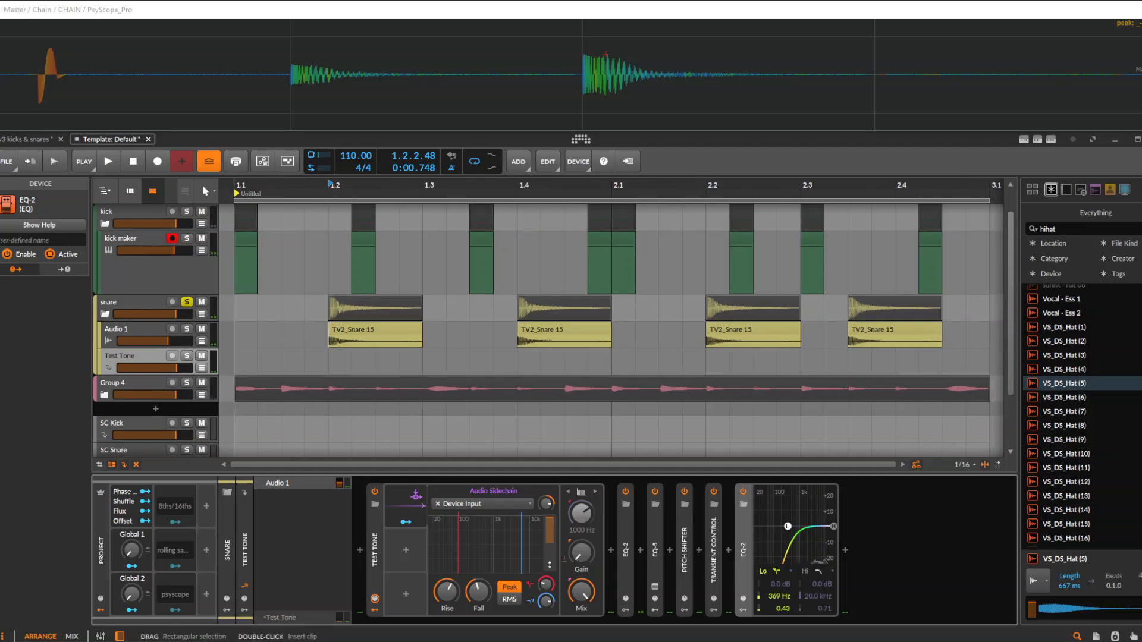
pyautogui.click(326, 338)
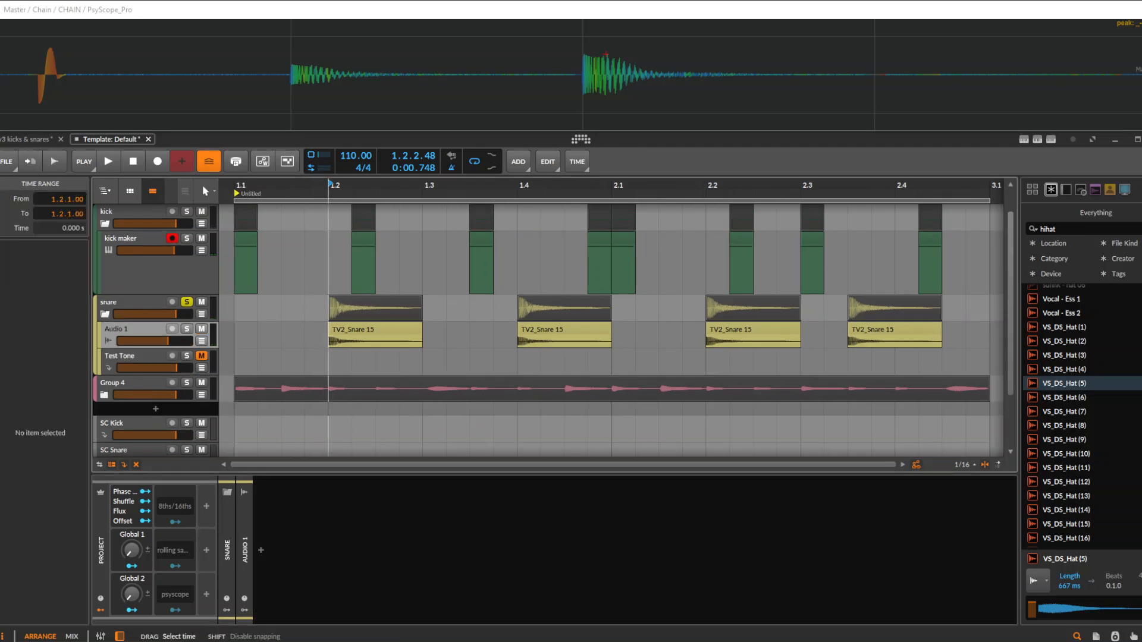
pyautogui.press('space')
pyautogui.press('space')
pyautogui.press('space')
pyautogui.press('space')
pyautogui.press('space')
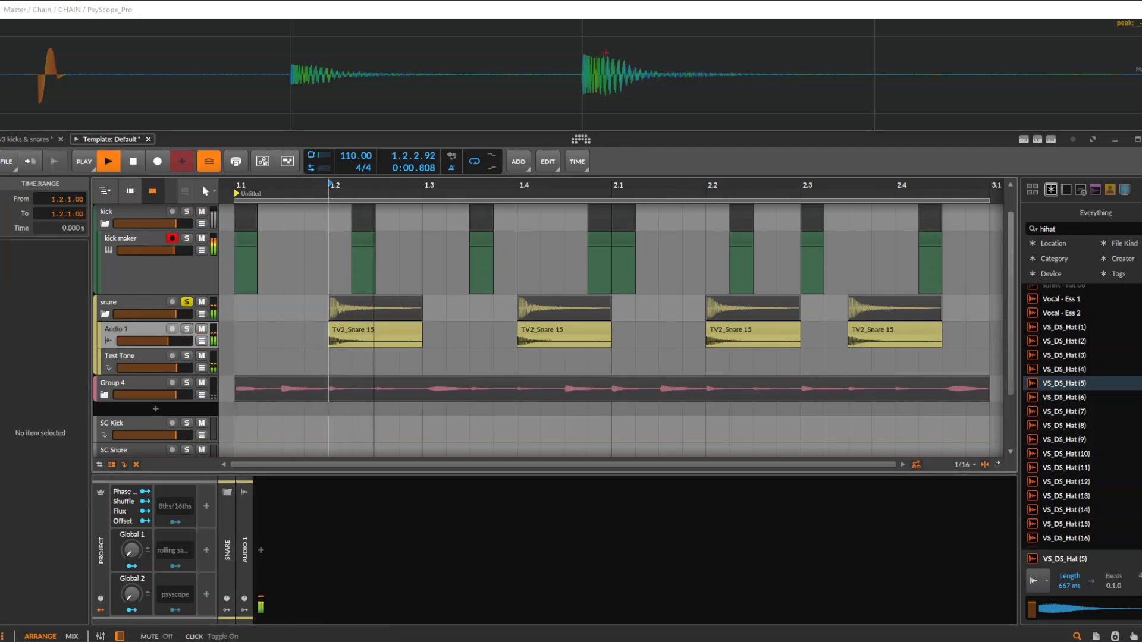
# Step: Insert a Tremolo before the last EQ-2 on the Test Tone track, set its rate to 31.6 Hz and show its modulator slots
pyautogui.click(132, 356)
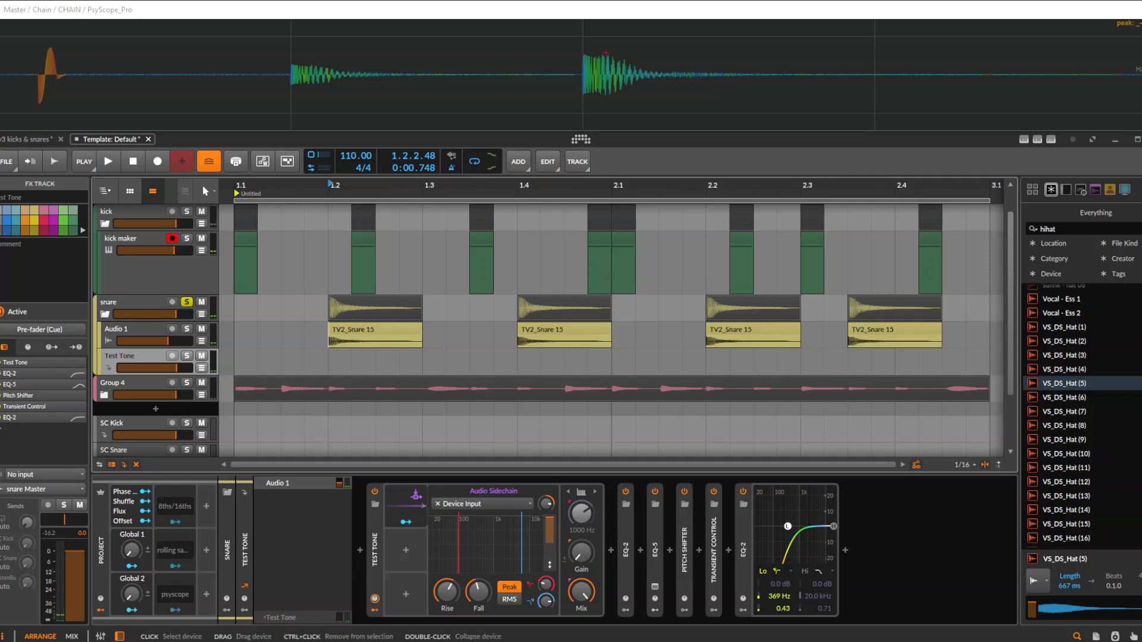
pyautogui.click(728, 551)
pyautogui.write('trem')
pyautogui.doubleClick(834, 325)
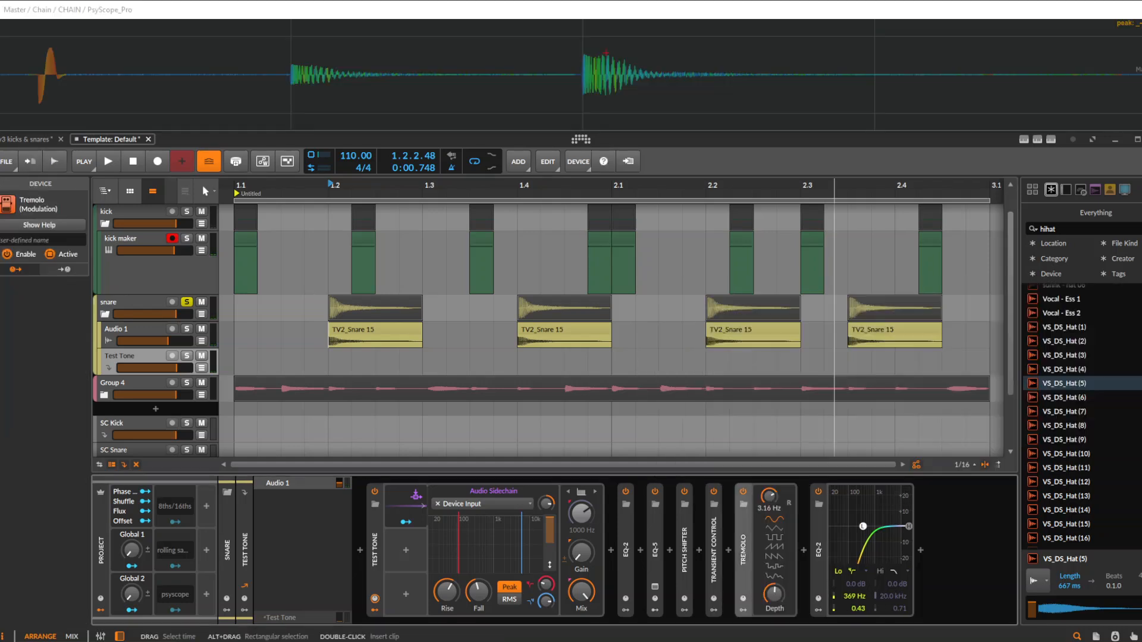
pyautogui.doubleClick(743, 545)
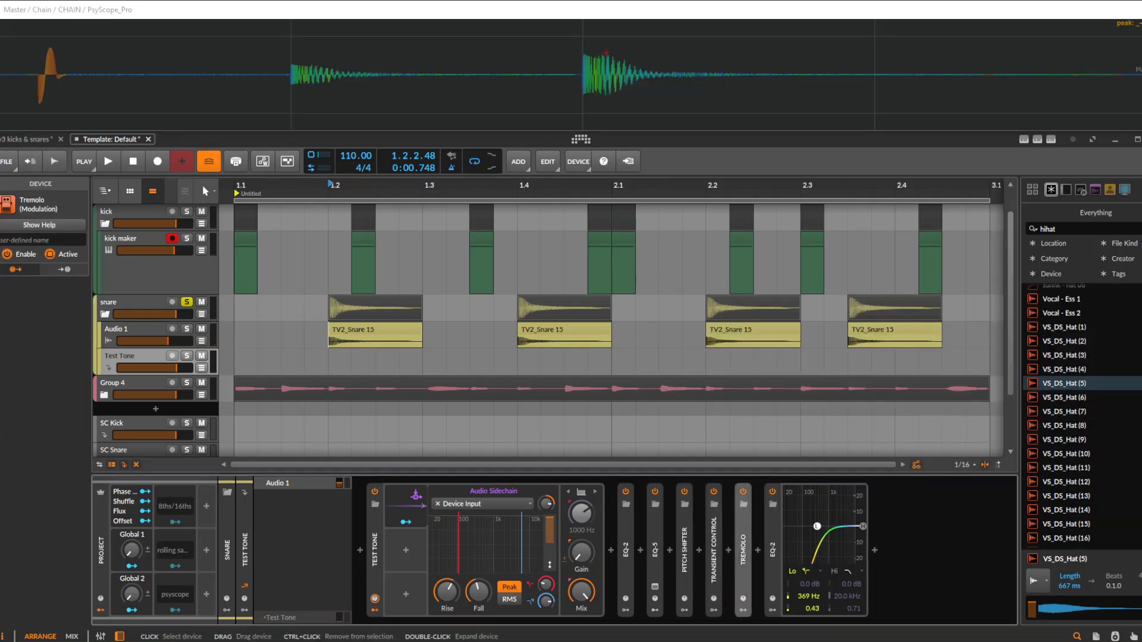
pyautogui.doubleClick(743, 544)
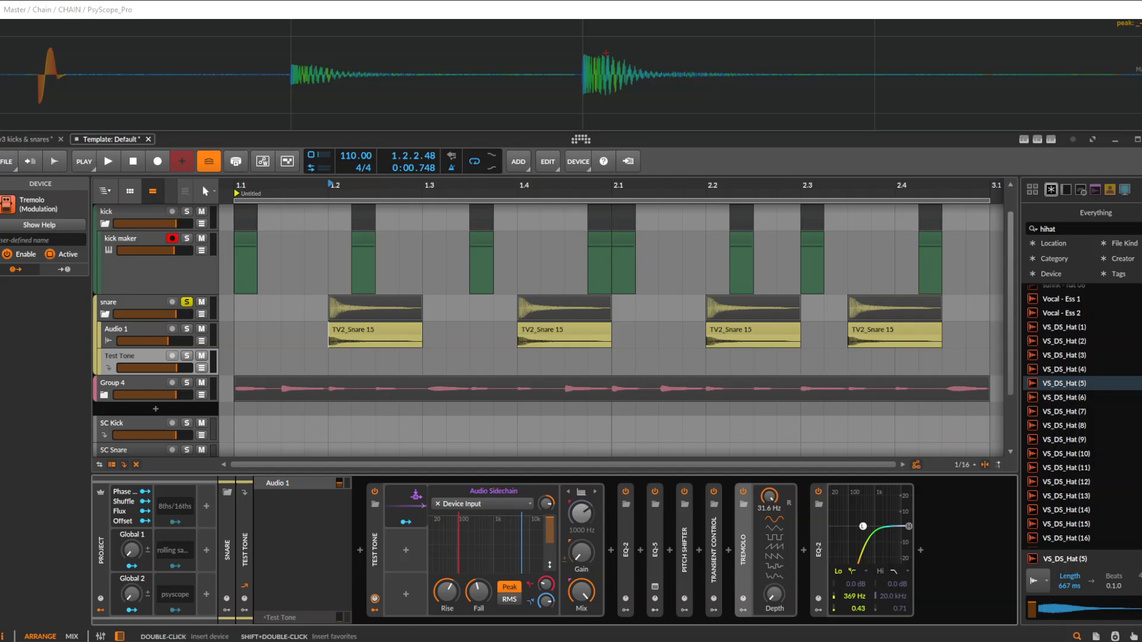
pyautogui.click(743, 610)
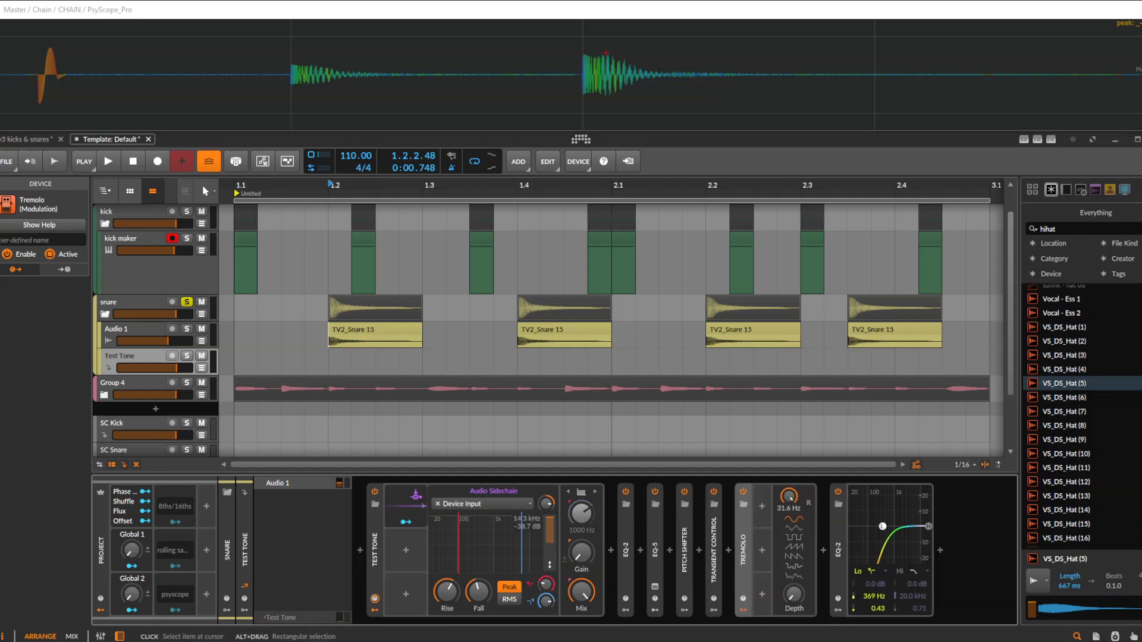
pyautogui.moveTo(405, 505); pyautogui.dragTo(765, 507)
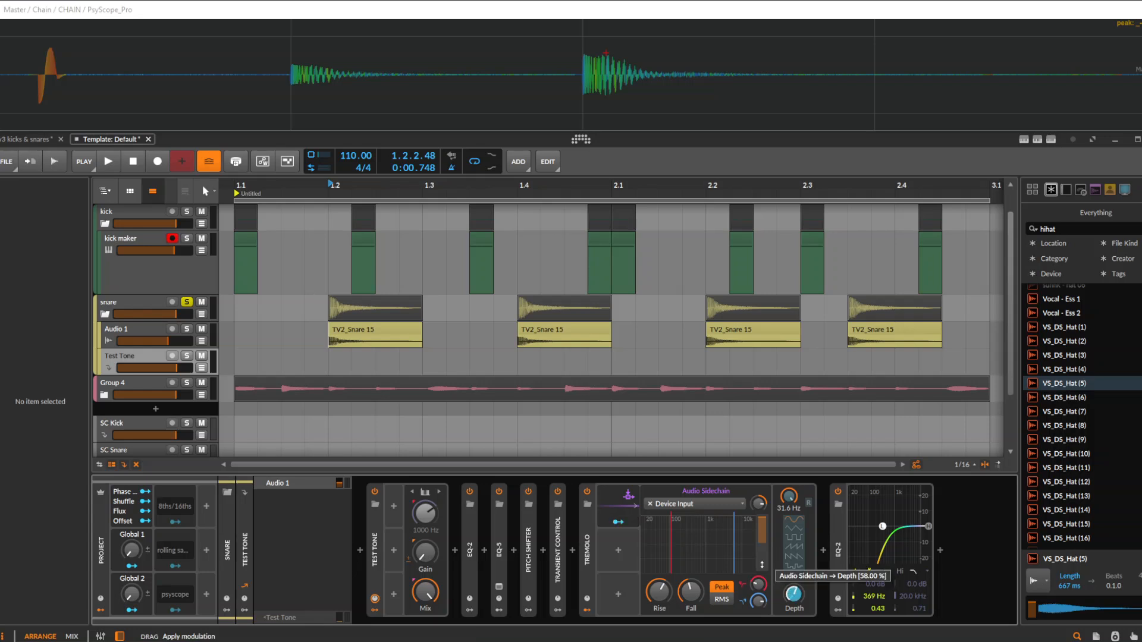
pyautogui.moveTo(789, 497); pyautogui.dragTo(789, 485)
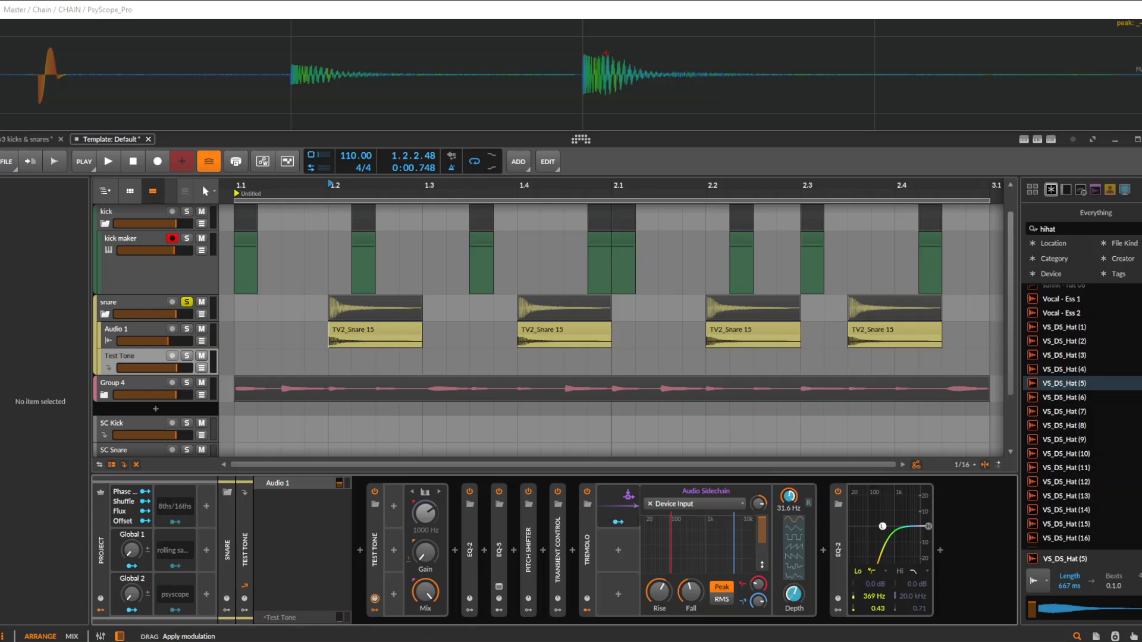
pyautogui.press('space')
pyautogui.press('space')
pyautogui.press('space')
pyautogui.press('space')
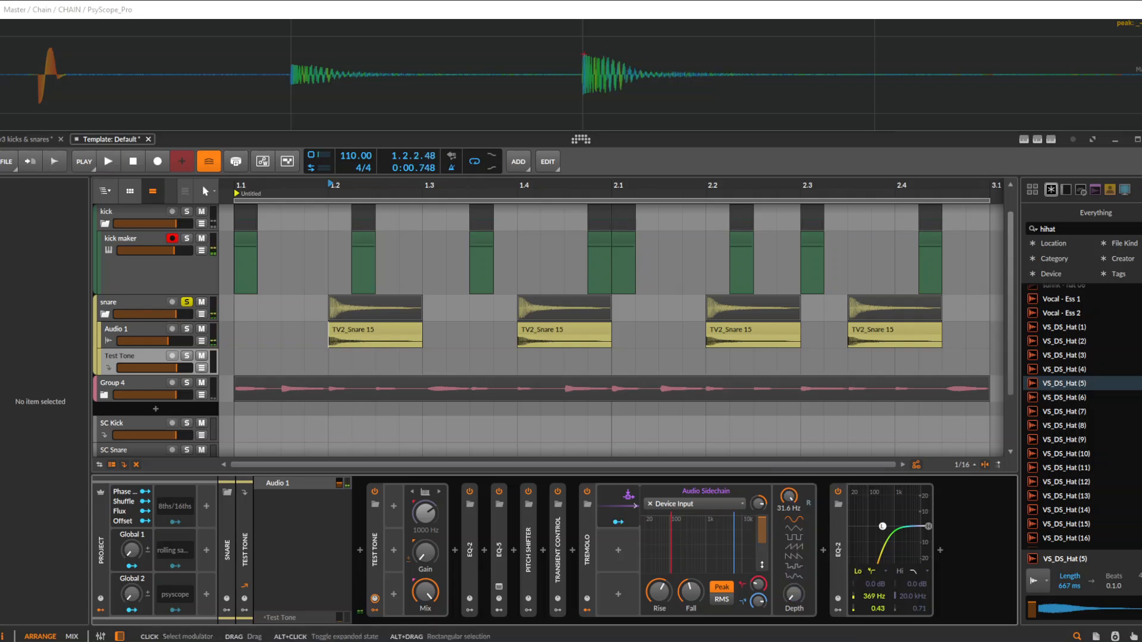
pyautogui.click(618, 498)
pyautogui.click(618, 498)
pyautogui.click(696, 504)
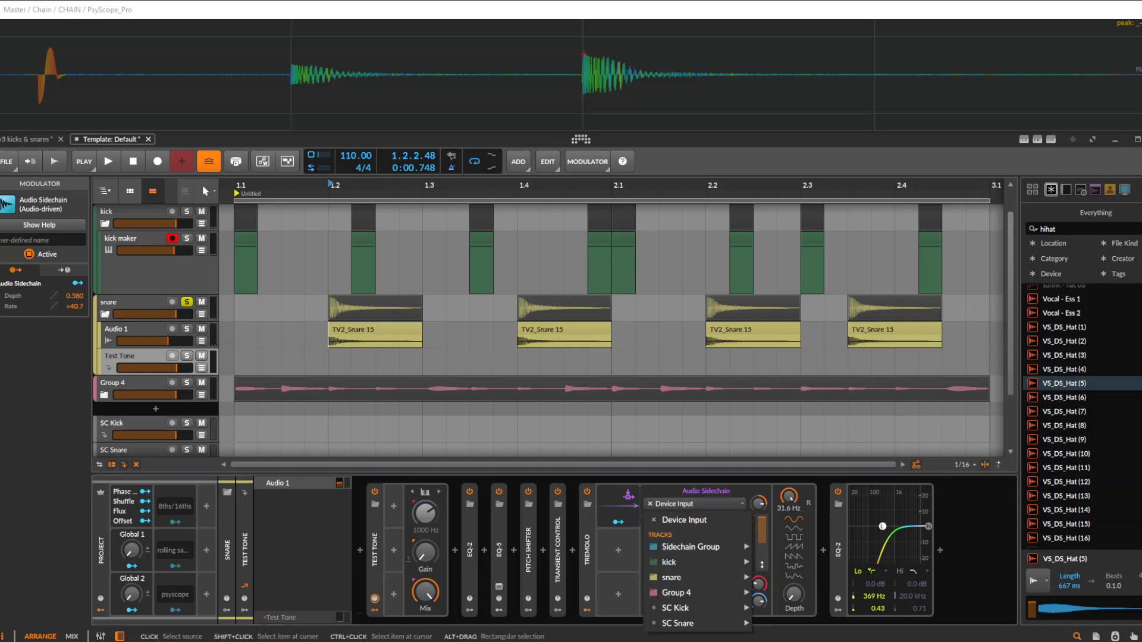
pyautogui.moveTo(696, 562)
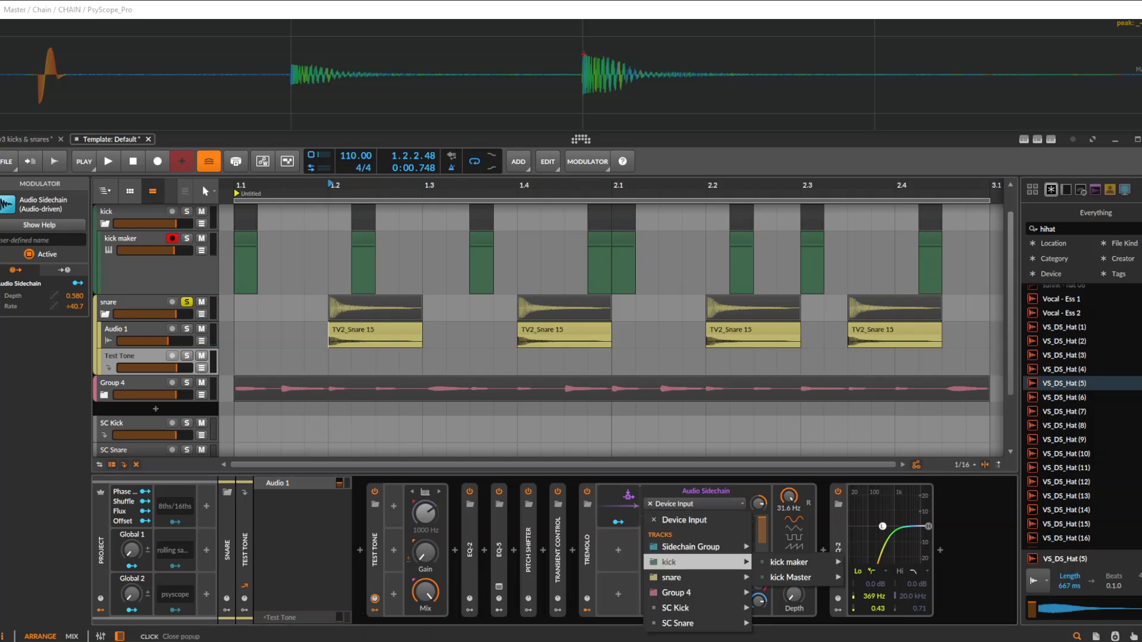
pyautogui.click(587, 547)
pyautogui.click(587, 547)
pyautogui.hotkey('ctrl', 'z')
pyautogui.hotkey('ctrl', 'z')
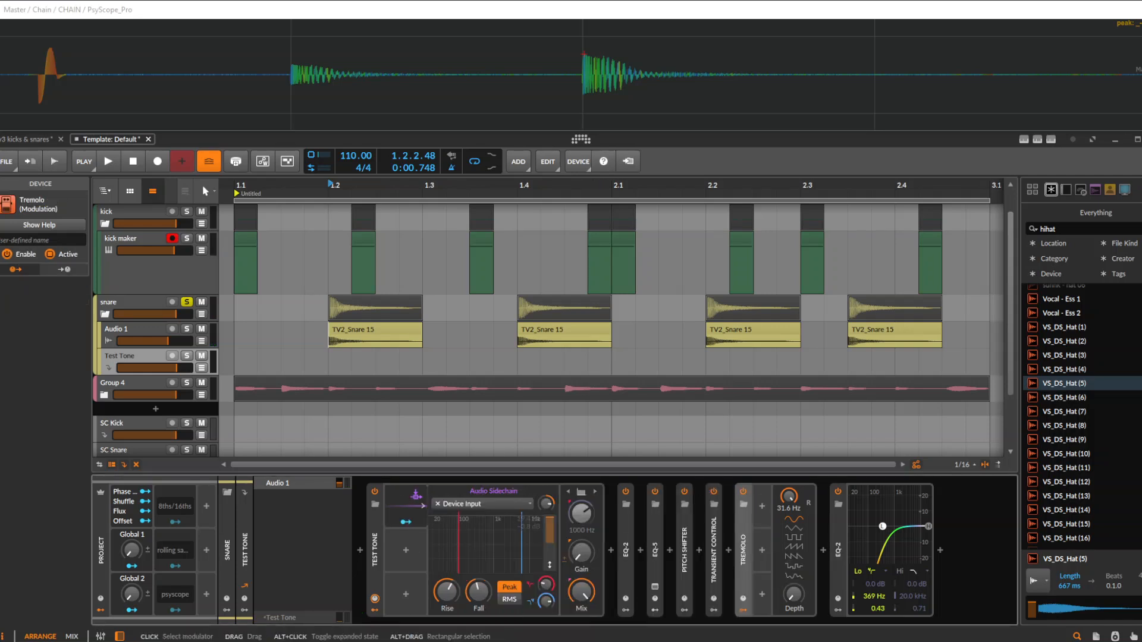
# Step: Copy the Test Tone device's Audio Sidechain modulator onto the Tremolo and collapse the original modulator's controls
pyautogui.moveTo(406, 506); pyautogui.dragTo(765, 507)
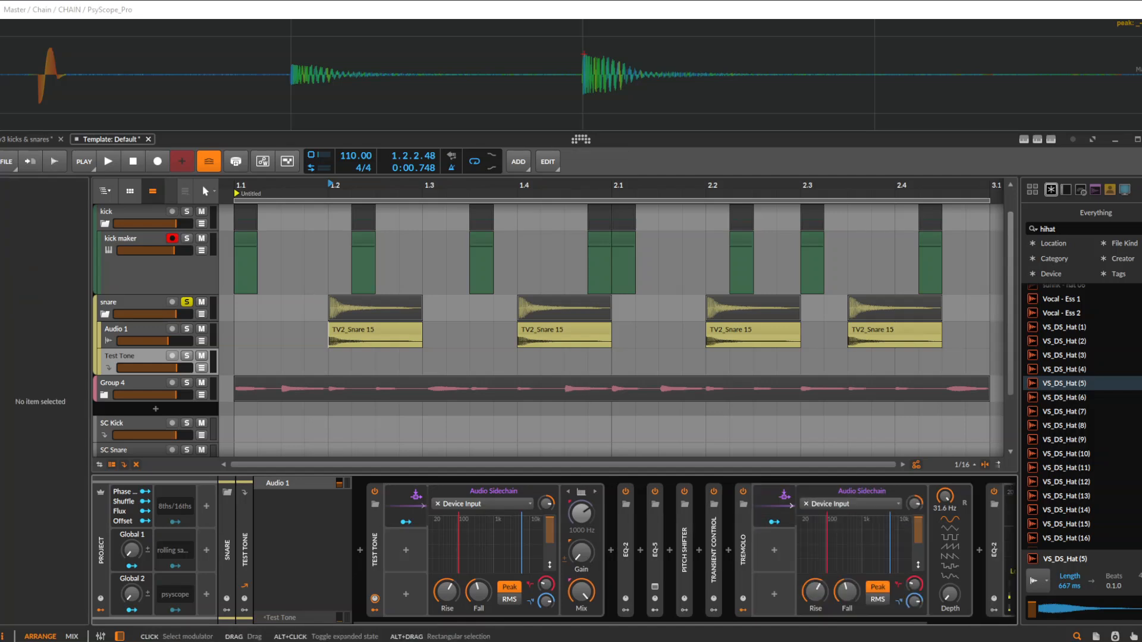
pyautogui.click(406, 505)
pyautogui.click(406, 505)
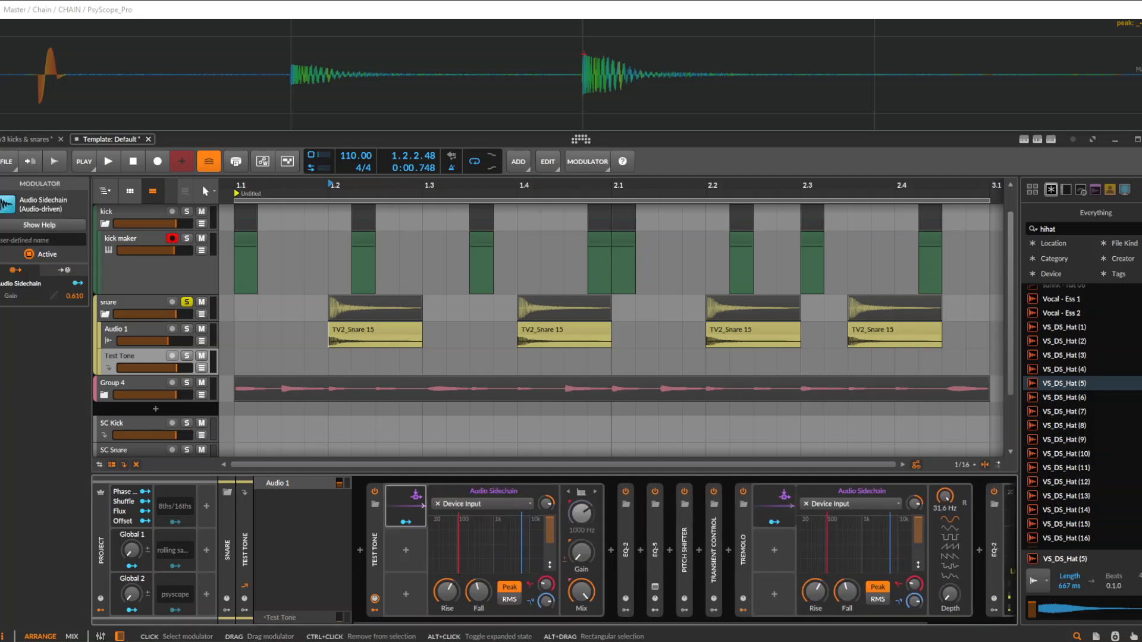
pyautogui.click(405, 504)
pyautogui.click(717, 504)
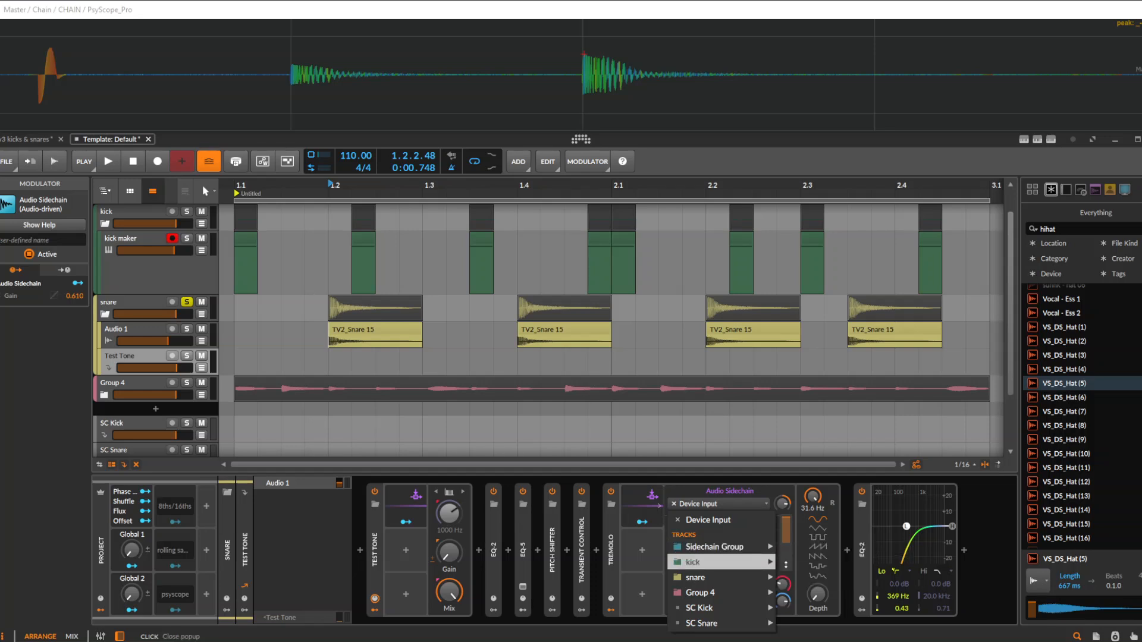
pyautogui.click(610, 554)
pyautogui.click(611, 553)
# Step: Audition the first snare repeatedly while raising the Tremolo's Depth to about 12.5 %
pyautogui.press('space')
pyautogui.press('space')
pyautogui.press('space')
pyautogui.press('space')
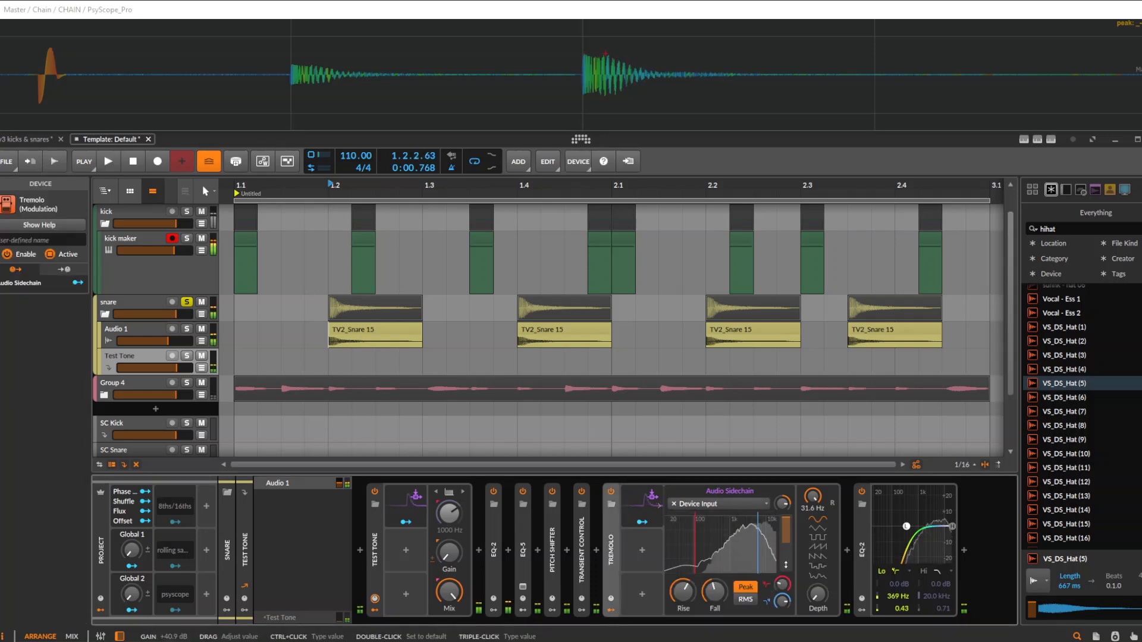
pyautogui.press('space')
pyautogui.press('space')
pyautogui.press('space')
pyautogui.press('space')
pyautogui.press('space')
pyautogui.press('space')
pyautogui.press('space')
pyautogui.press('space')
pyautogui.press('space')
pyautogui.press('space')
pyautogui.moveTo(818, 594); pyautogui.dragTo(818, 538)
pyautogui.press('space')
pyautogui.press('space')
pyautogui.press('space')
pyautogui.press('space')
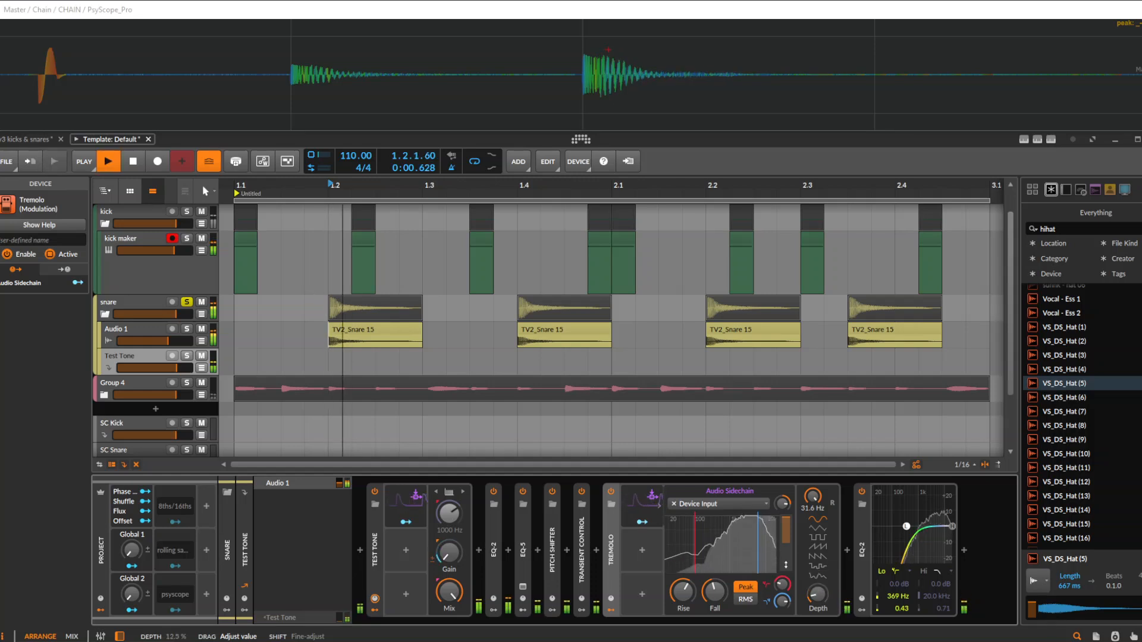
# Step: Map the Tremolo's Audio Sidechain to its Depth with a modulation amount of 0.390 while auditioning the snare
pyautogui.click(642, 521)
pyautogui.press('space')
pyautogui.press('space')
pyautogui.press('space')
pyautogui.moveTo(818, 594); pyautogui.dragTo(818, 554)
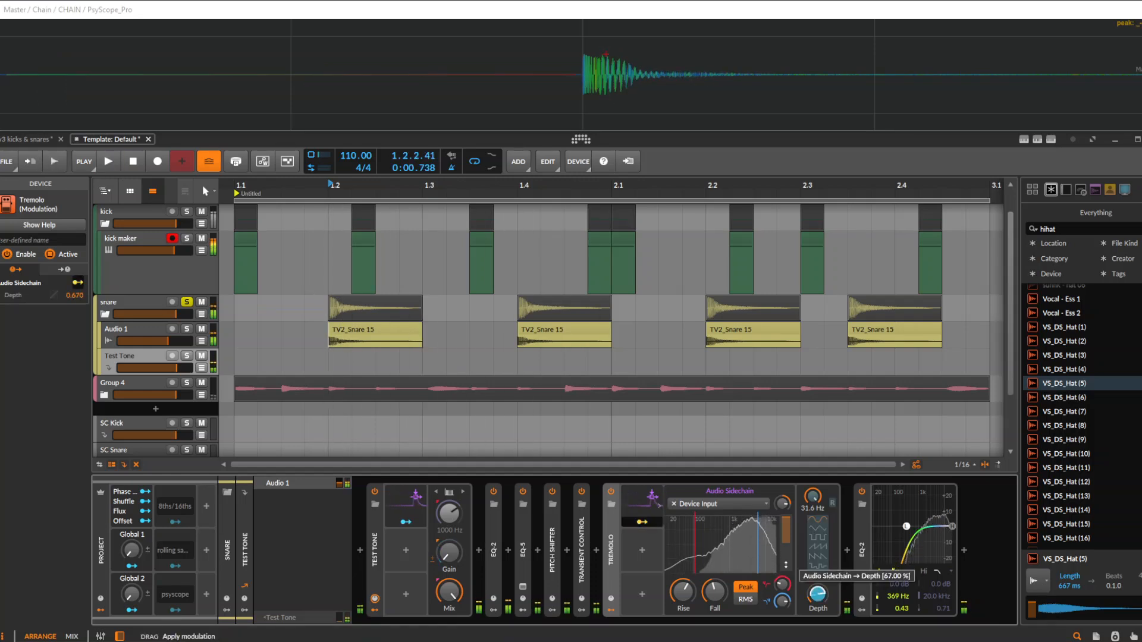
pyautogui.moveTo(818, 594); pyautogui.dragTo(818, 605)
pyautogui.press('space')
# Step: Map the Tremolo's Audio Sidechain to its Rate with an amount of +18.2 while auditioning the snare
pyautogui.moveTo(813, 497); pyautogui.dragTo(813, 520)
pyautogui.press('space')
pyautogui.press('space')
pyautogui.press('space')
pyautogui.press('space')
pyautogui.press('space')
pyautogui.press('space')
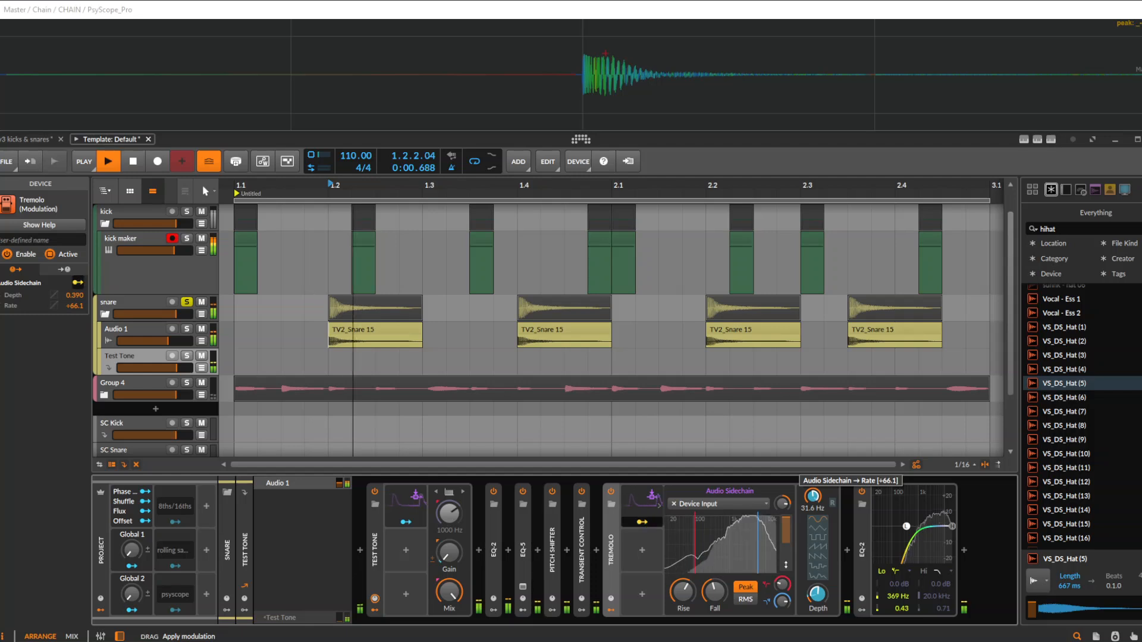
pyautogui.press('space')
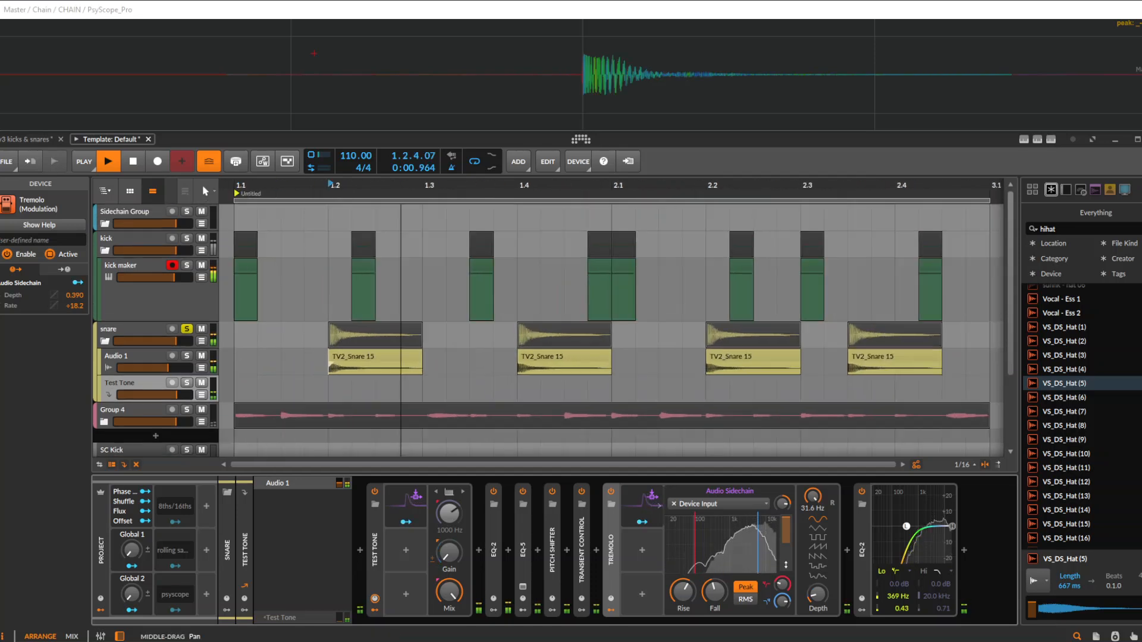
# Step: Collapse the Test Tone device, expand its Audio Sidechain modulator and set the modulator's Fall to 29.3 ms
pyautogui.doubleClick(374, 550)
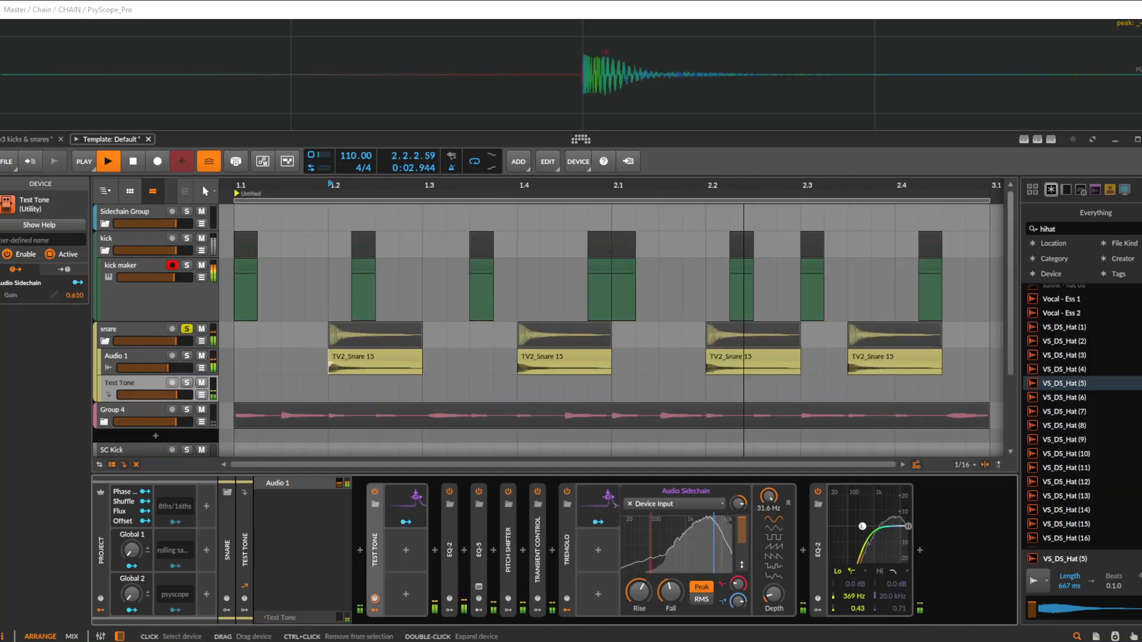
pyautogui.click(421, 505)
pyautogui.moveTo(478, 592); pyautogui.dragTo(478, 584)
pyautogui.press('space')
pyautogui.click(426, 449)
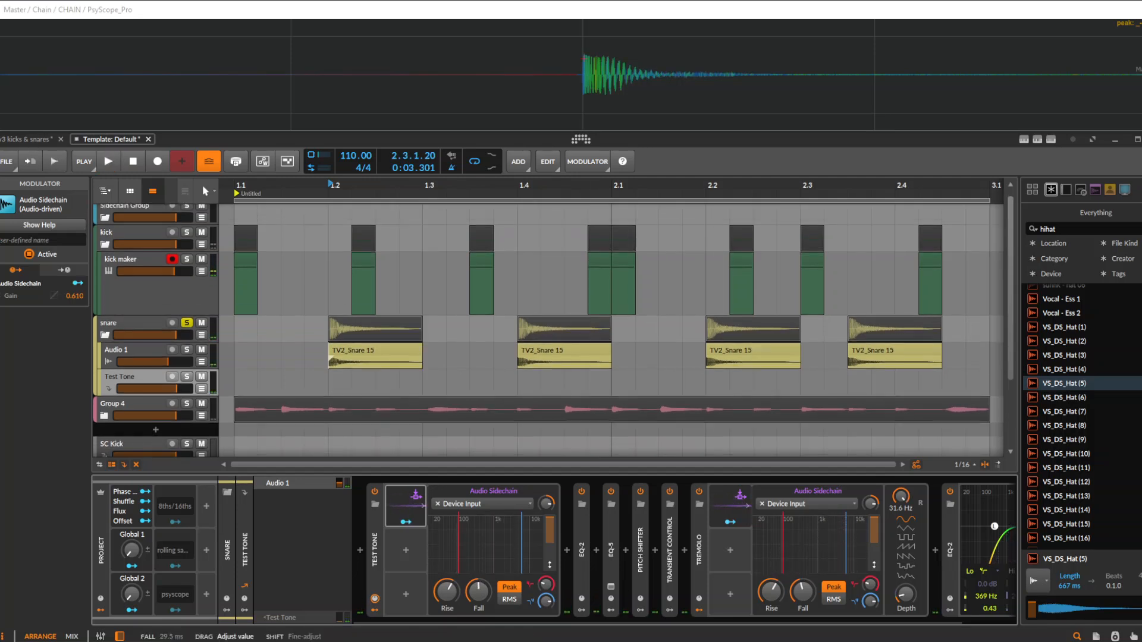
# Step: Show the Test Tone track's Audio Sidechain Fall automation and draw raised steps from the last snare to the loop end
pyautogui.click(202, 386)
pyautogui.scroll(-1, 353, 417)
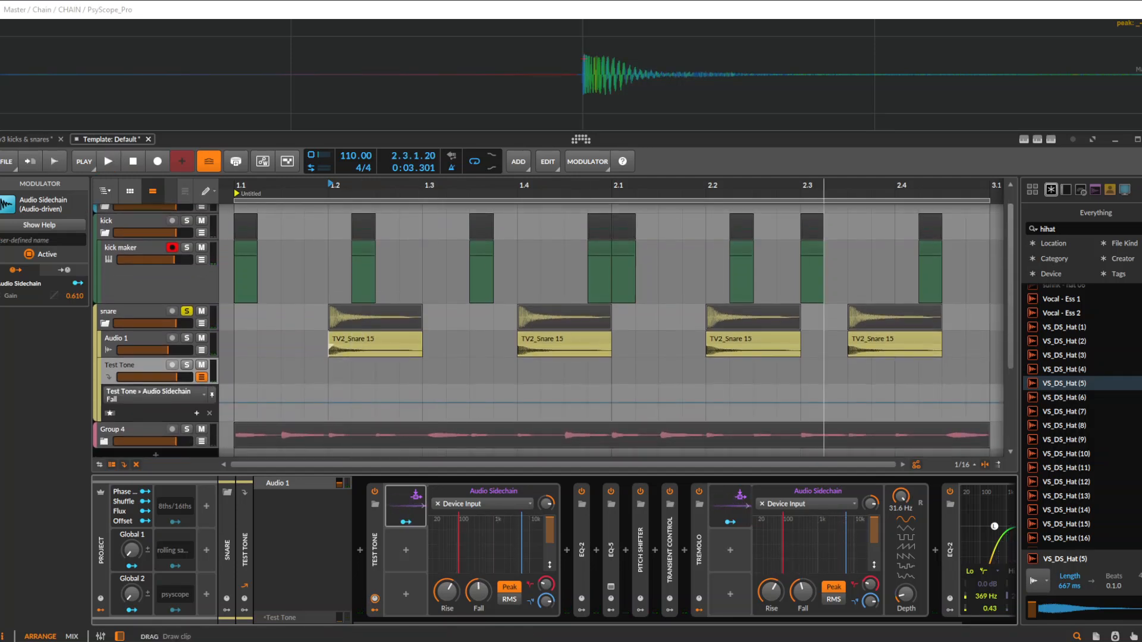
pyautogui.moveTo(872, 390); pyautogui.dragTo(872, 387)
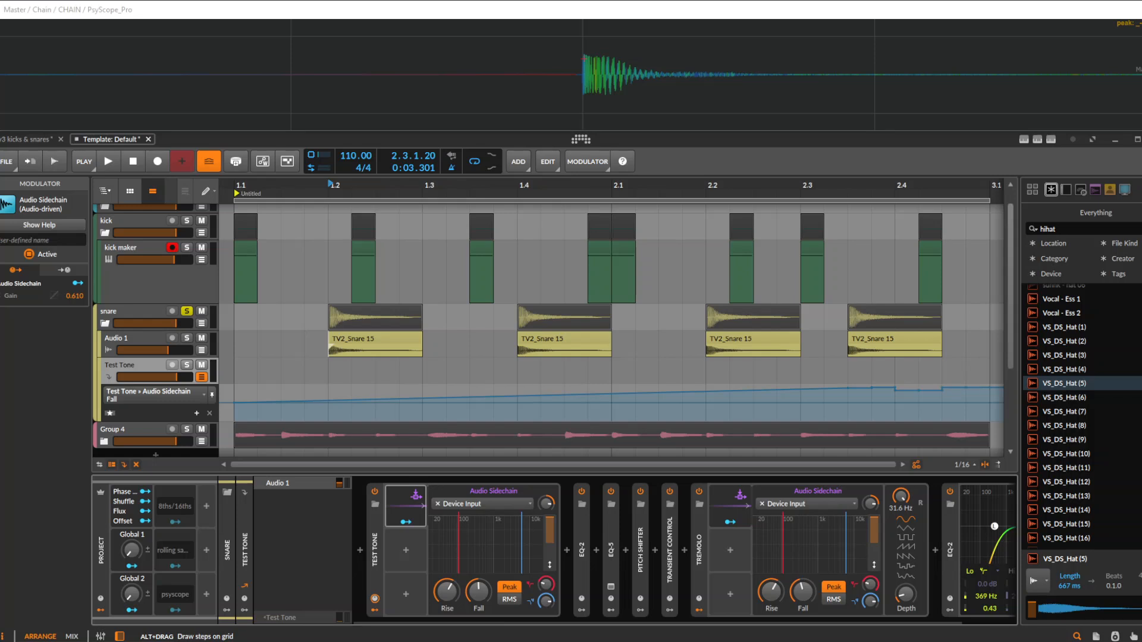
pyautogui.moveTo(977, 388); pyautogui.dragTo(980, 388)
pyautogui.scroll(-1, 980, 388)
pyautogui.press('space')
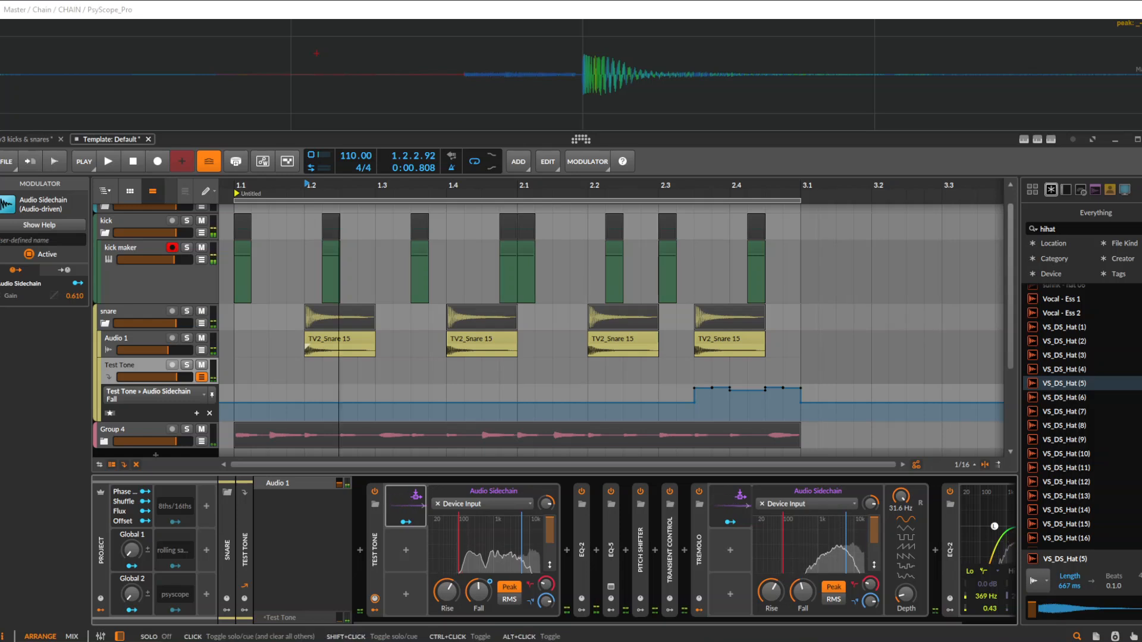
# Step: Raise the Fall automation under the second snare and redraw the last snare's automation as descending steps during playback
pyautogui.press('space')
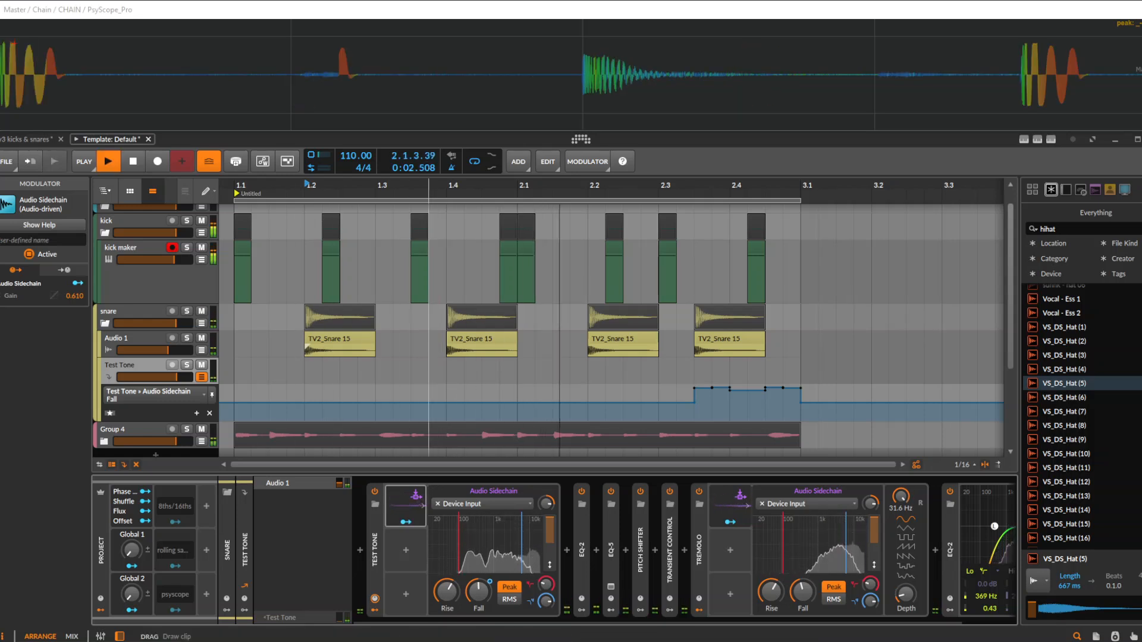
pyautogui.moveTo(452, 395); pyautogui.dragTo(491, 396)
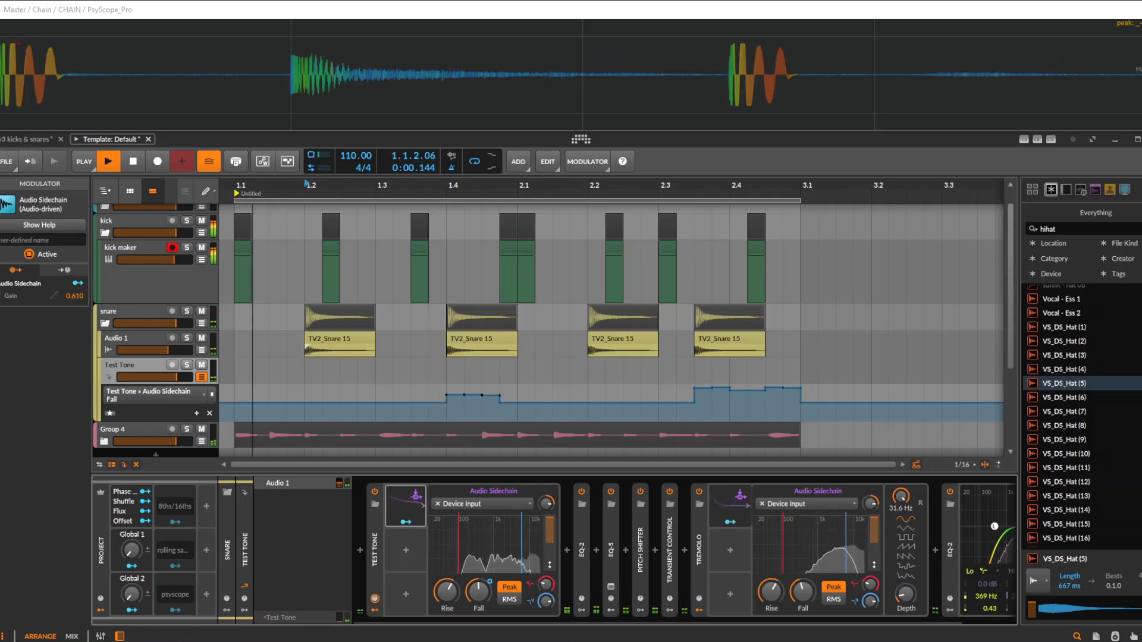
pyautogui.moveTo(721, 395); pyautogui.dragTo(793, 404)
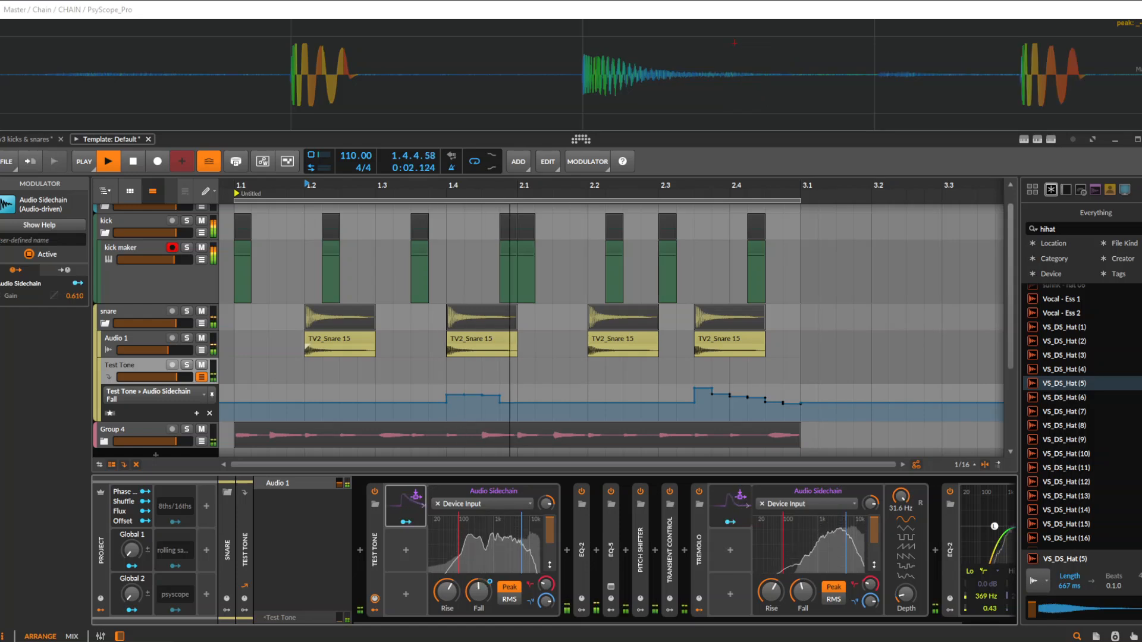
# Step: Lower the Fall automation under the first and third snares and redraw the second snare's tail as descending steps
pyautogui.moveTo(313, 410); pyautogui.dragTo(350, 412)
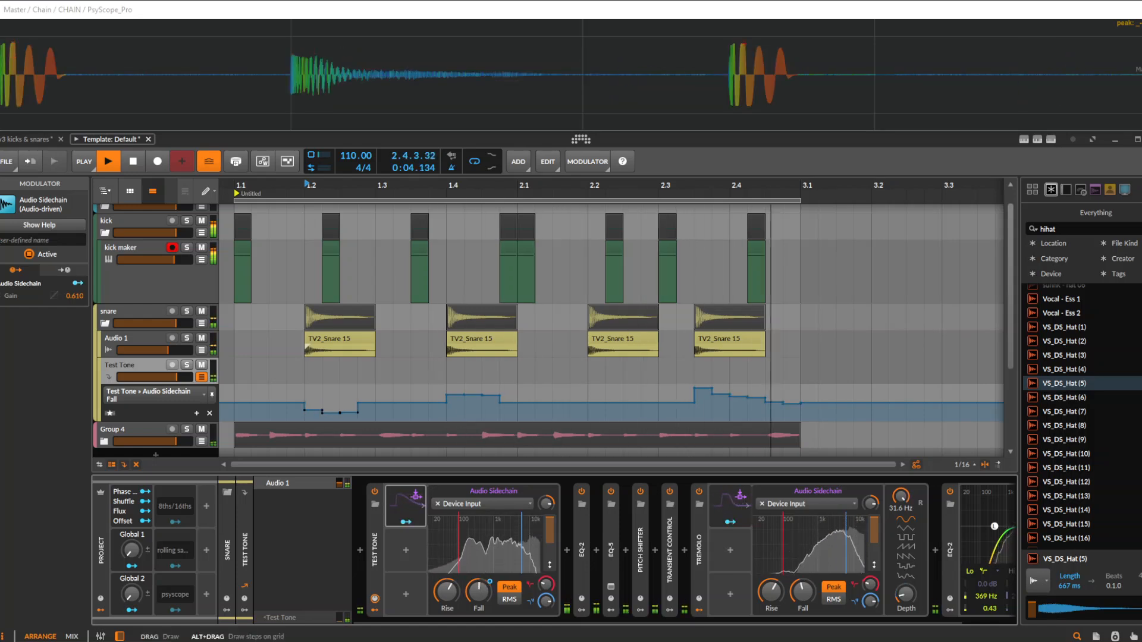
pyautogui.moveTo(596, 410); pyautogui.dragTo(632, 411)
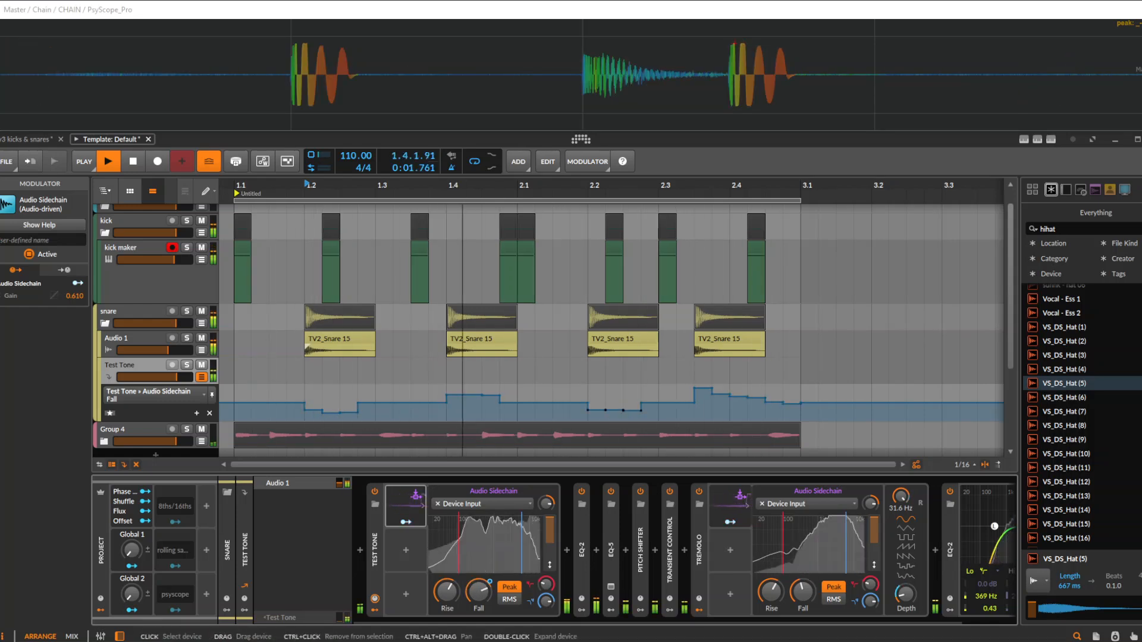
pyautogui.moveTo(473, 406); pyautogui.dragTo(509, 410)
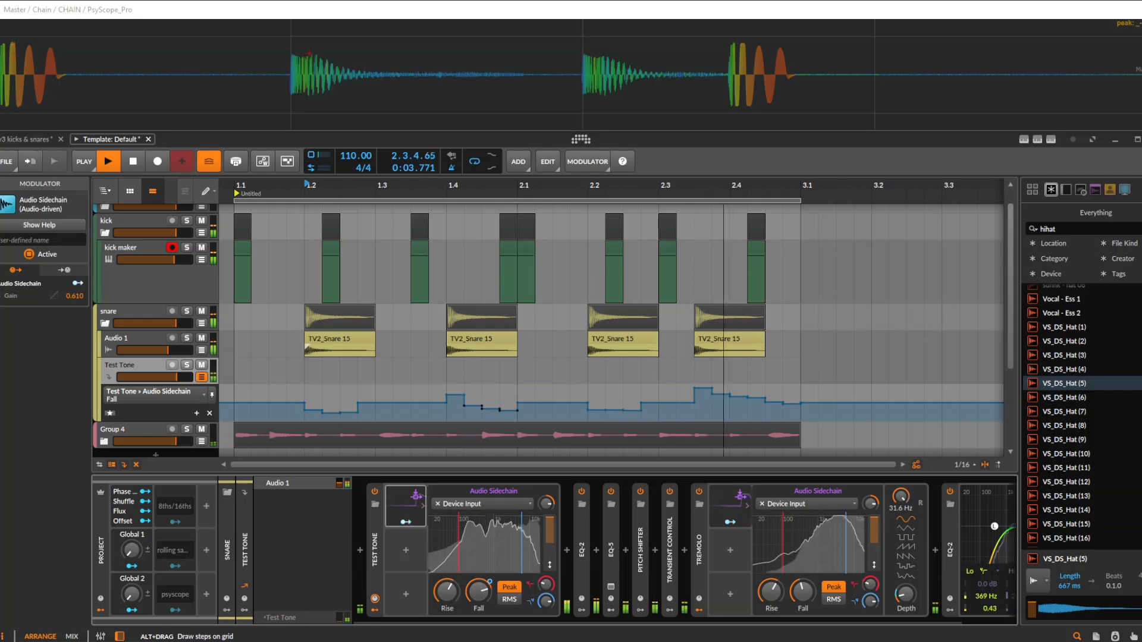
pyautogui.scroll(1, 509, 410)
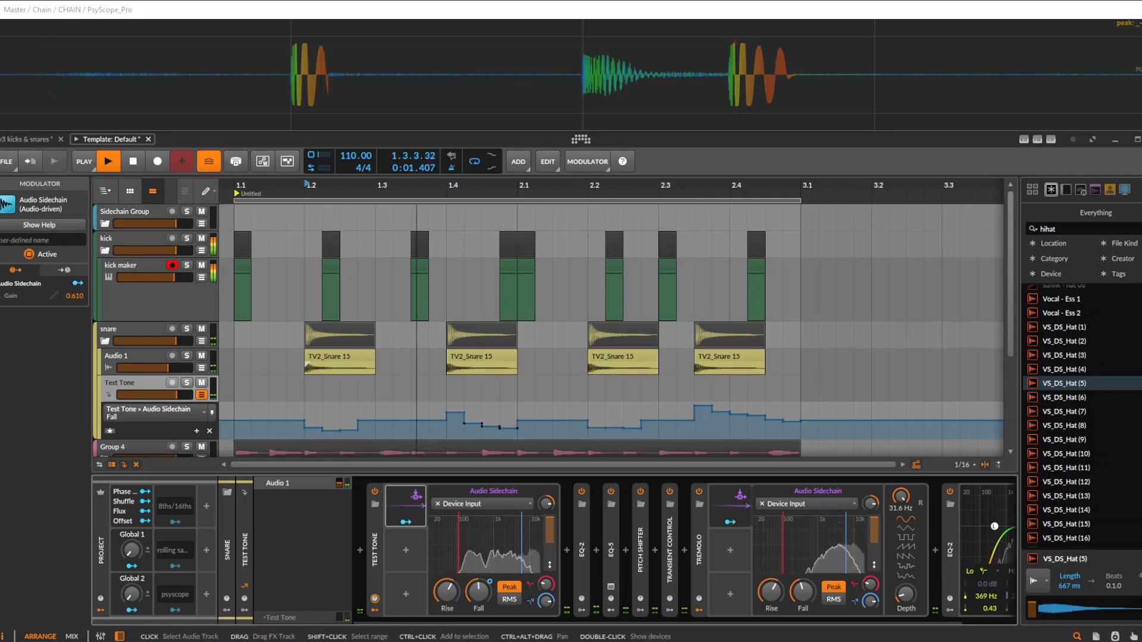
# Step: Fold the snare group while auditioning the loop and select the kick maker track
pyautogui.click(121, 383)
pyautogui.click(105, 341)
pyautogui.click(443, 331)
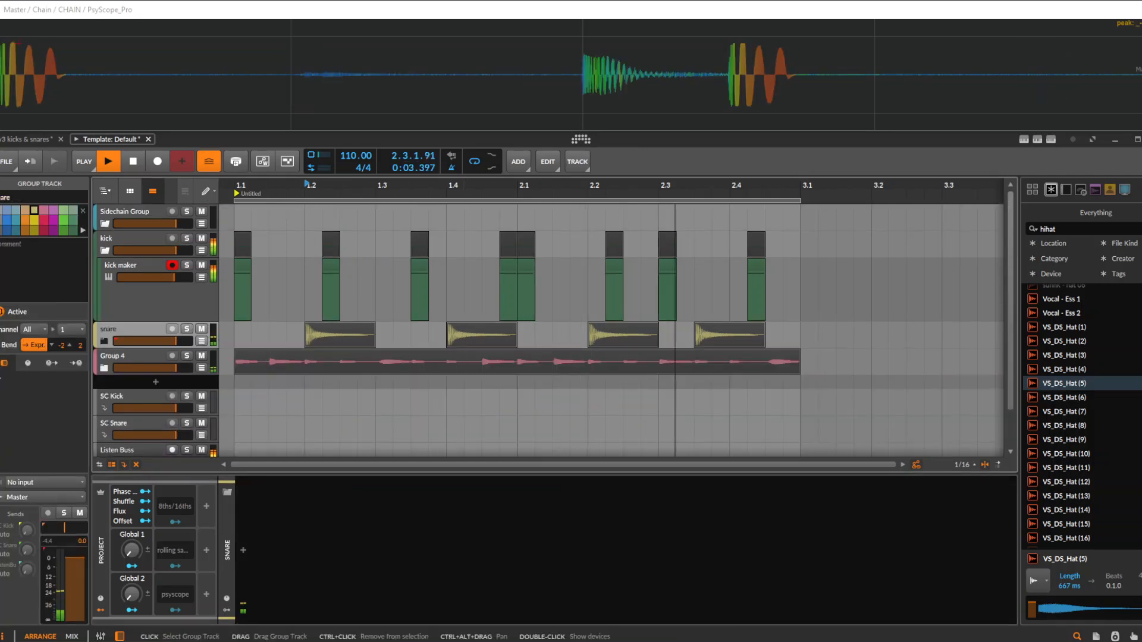
pyautogui.click(105, 341)
pyautogui.press('space')
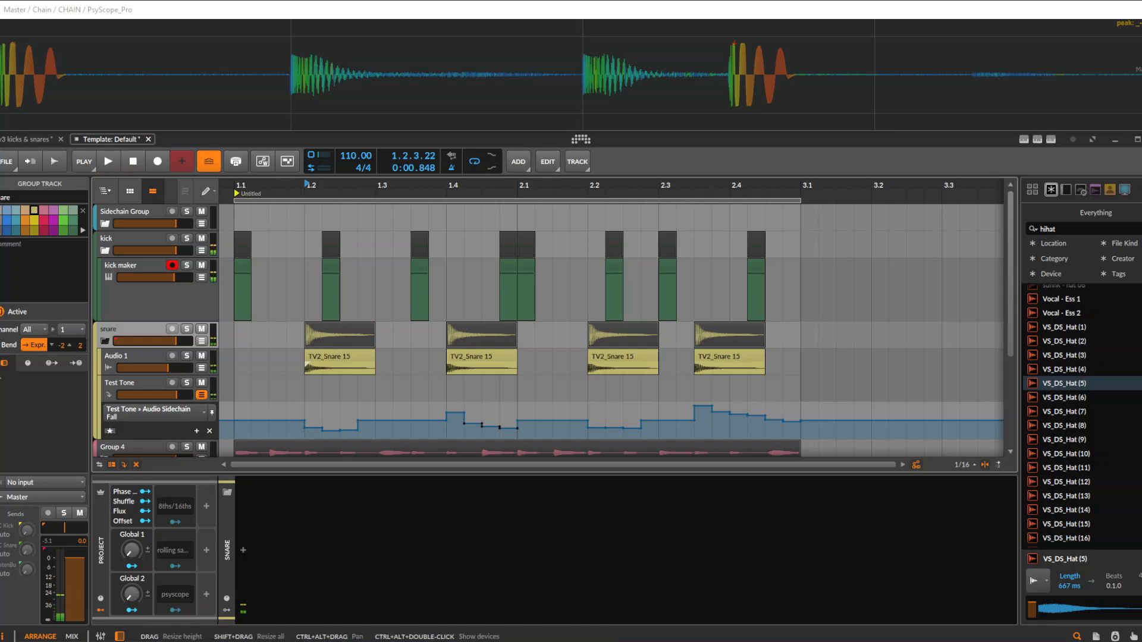
pyautogui.click(122, 383)
pyautogui.press('space')
pyautogui.click(105, 341)
pyautogui.scroll(3, 261, 357)
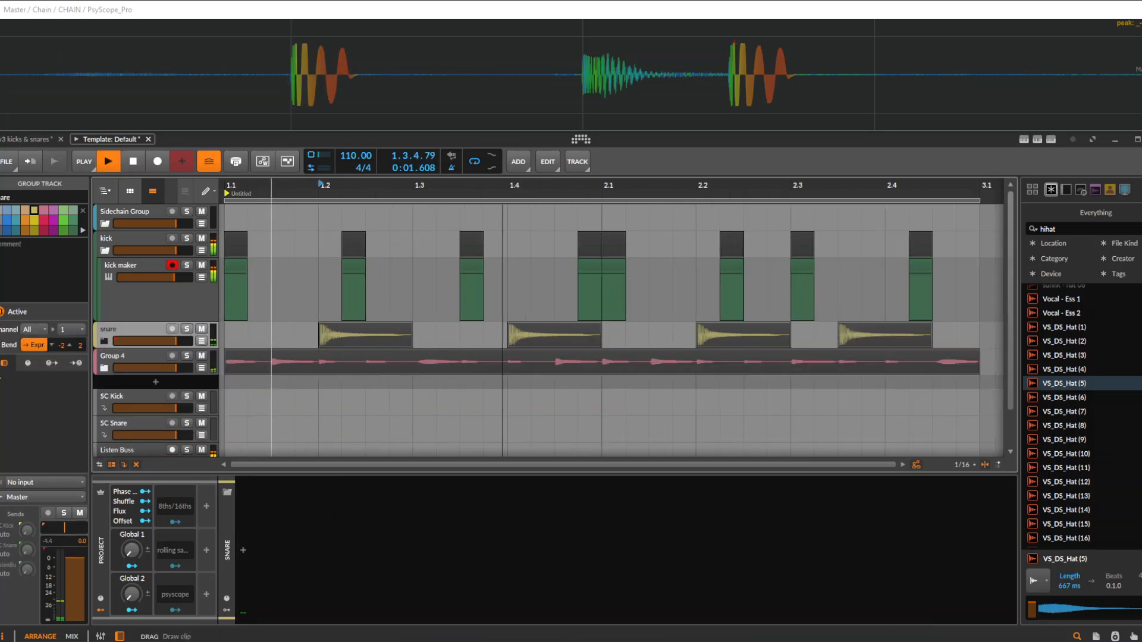
pyautogui.press('space')
pyautogui.click(136, 299)
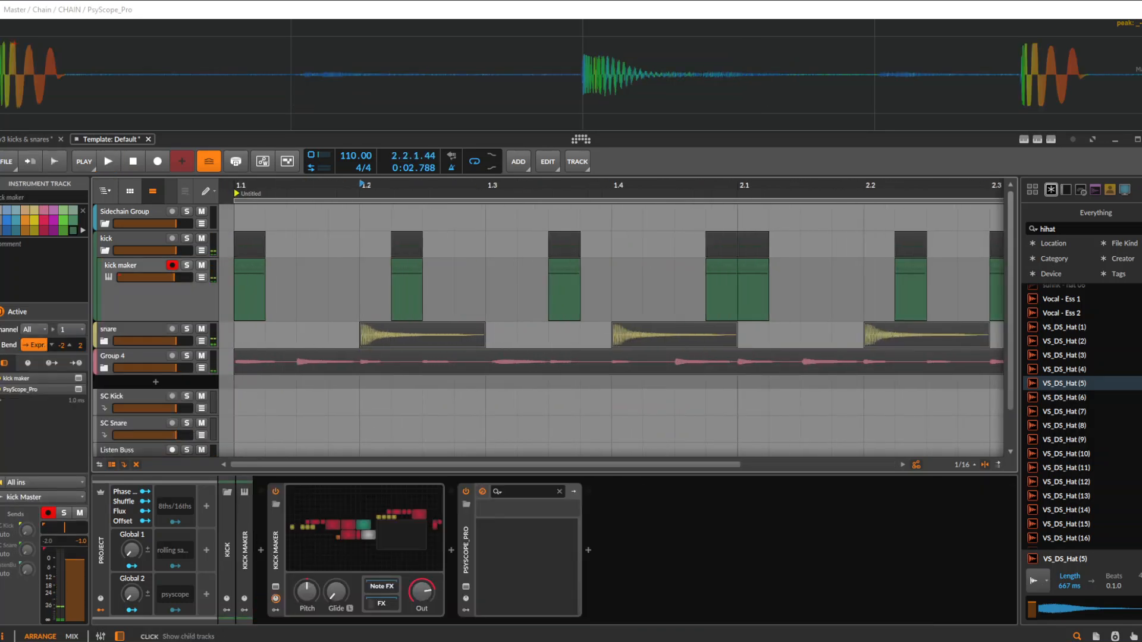
# Step: Fold the kick group and combine the kick, snare and Group 4 tracks into a new group
pyautogui.click(105, 250)
pyautogui.keyDown('shift'); pyautogui.click(134, 293); pyautogui.keyUp('shift')
pyautogui.hotkey('ctrl', 'g')
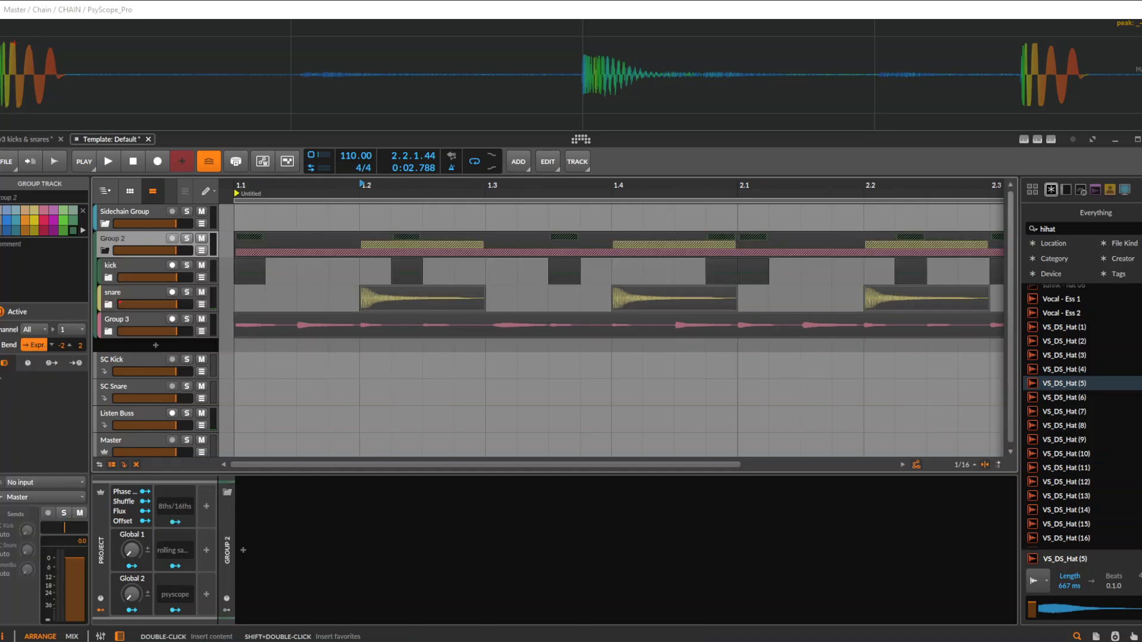
pyautogui.click(138, 320)
pyautogui.hotkey('ctrl', 't')
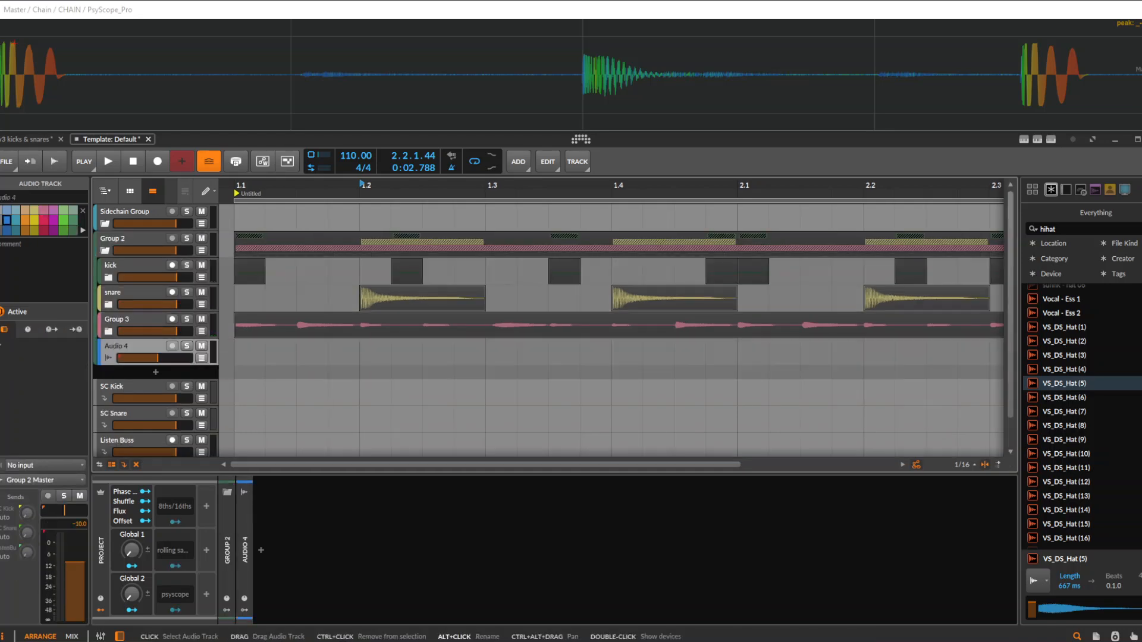
pyautogui.rightClick(125, 355)
pyautogui.click(155, 400)
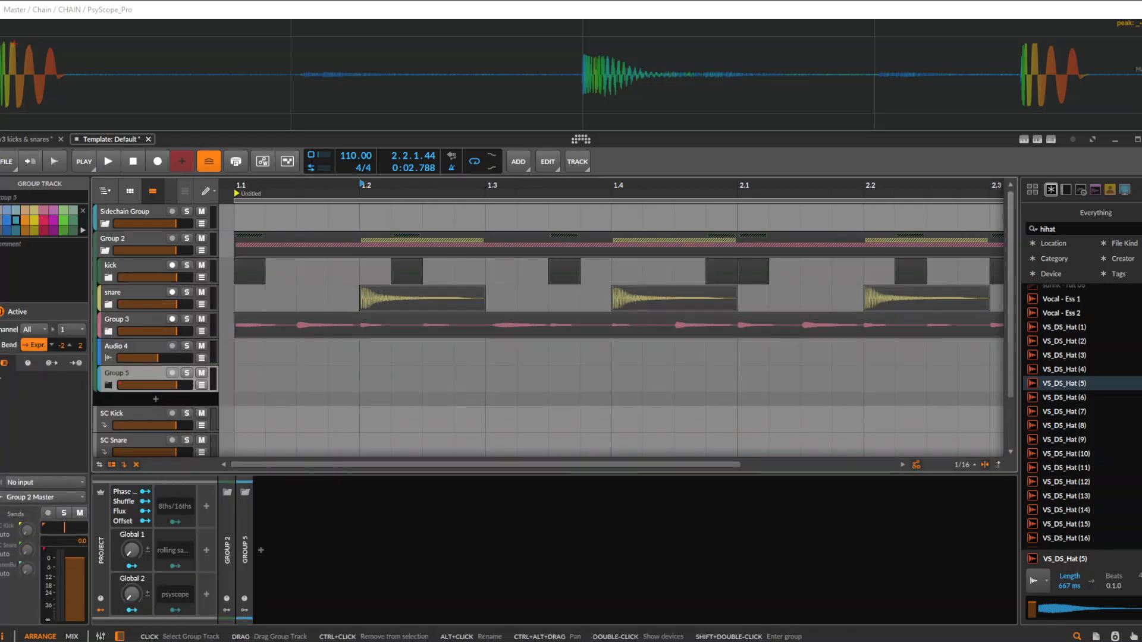
pyautogui.hotkey('ctrl', 'z')
# Step: Add an FX track inside the new group, delete the spare Audio 4 track, and select the FX track
pyautogui.rightClick(123, 347)
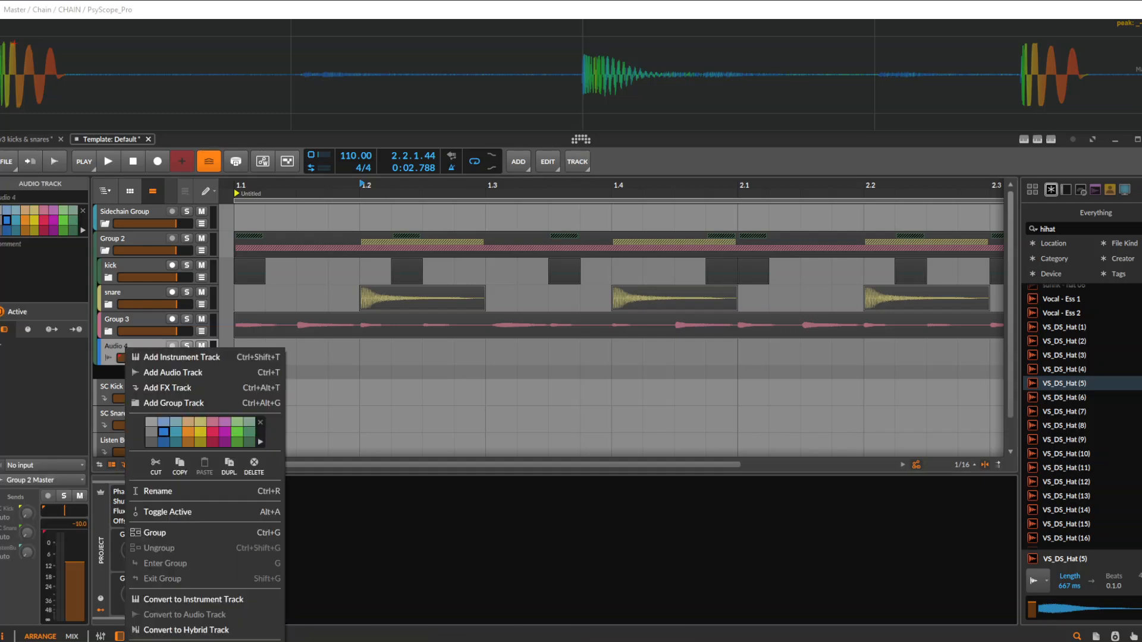
pyautogui.click(160, 388)
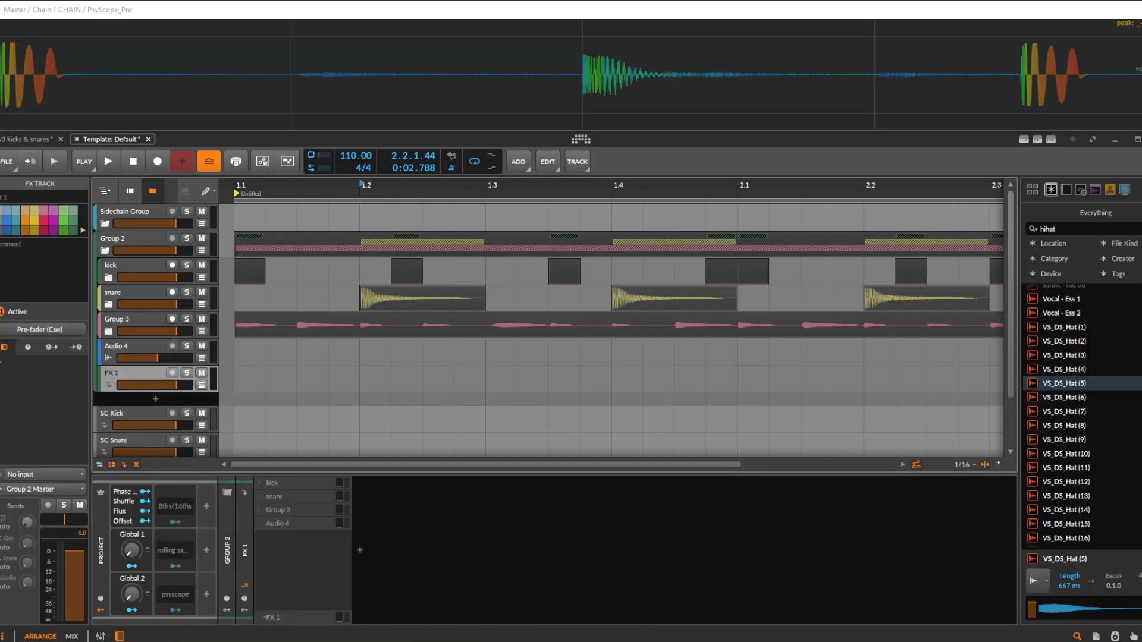
pyautogui.click(125, 347)
pyautogui.press('Delete')
pyautogui.scroll(-3, 433, 357)
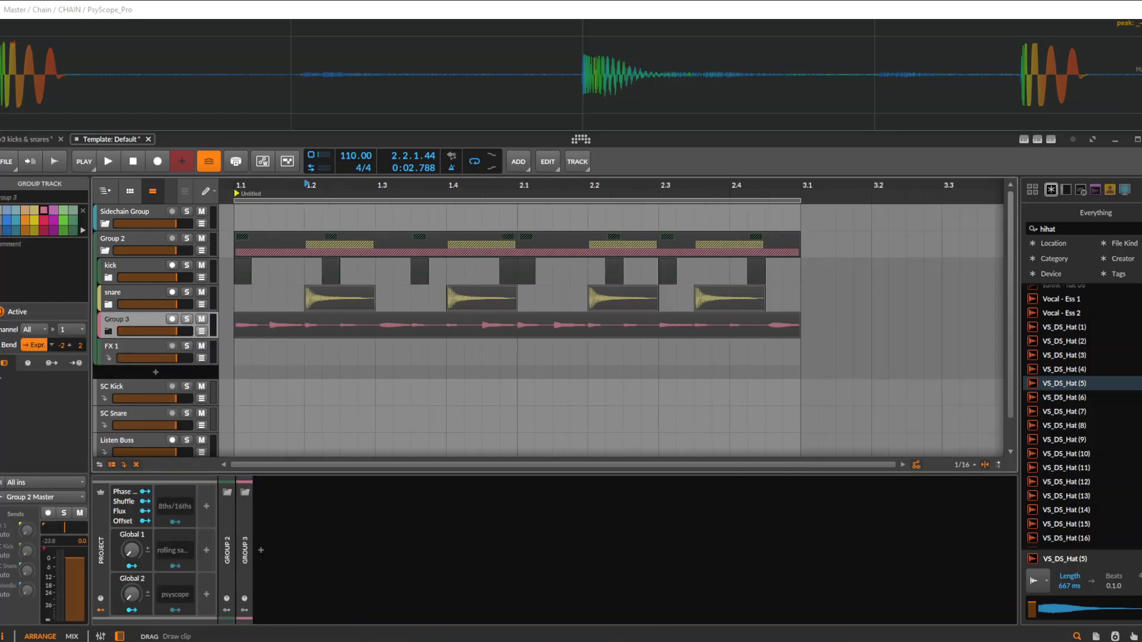
pyautogui.scroll(1, 342, 357)
pyautogui.scroll(-1, 342, 357)
pyautogui.click(128, 317)
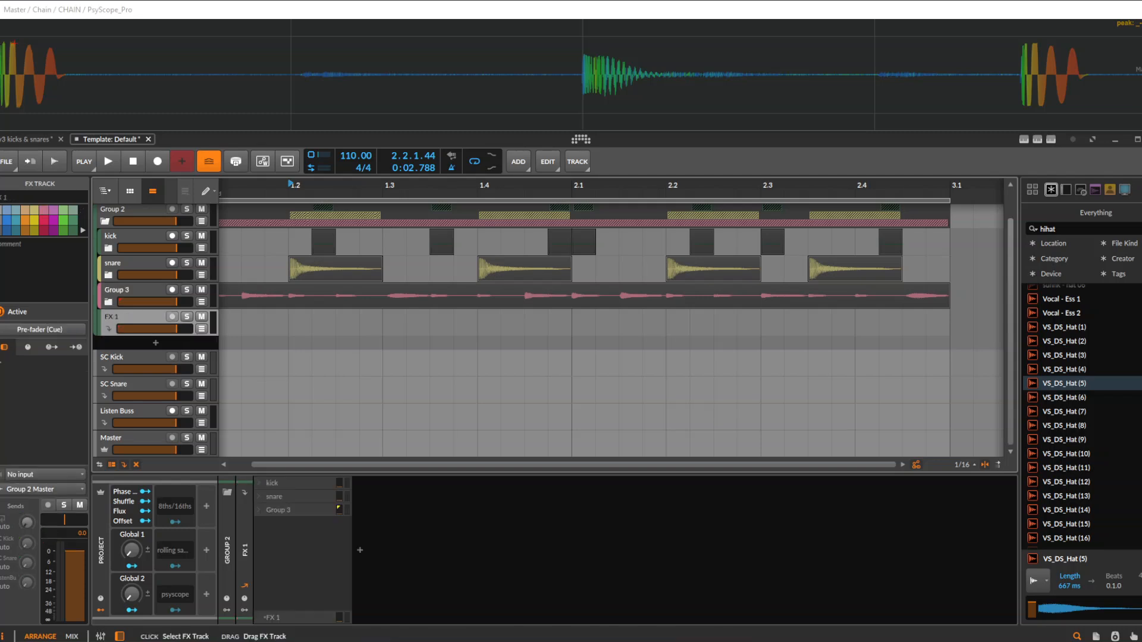
pyautogui.scroll(2, 333, 351)
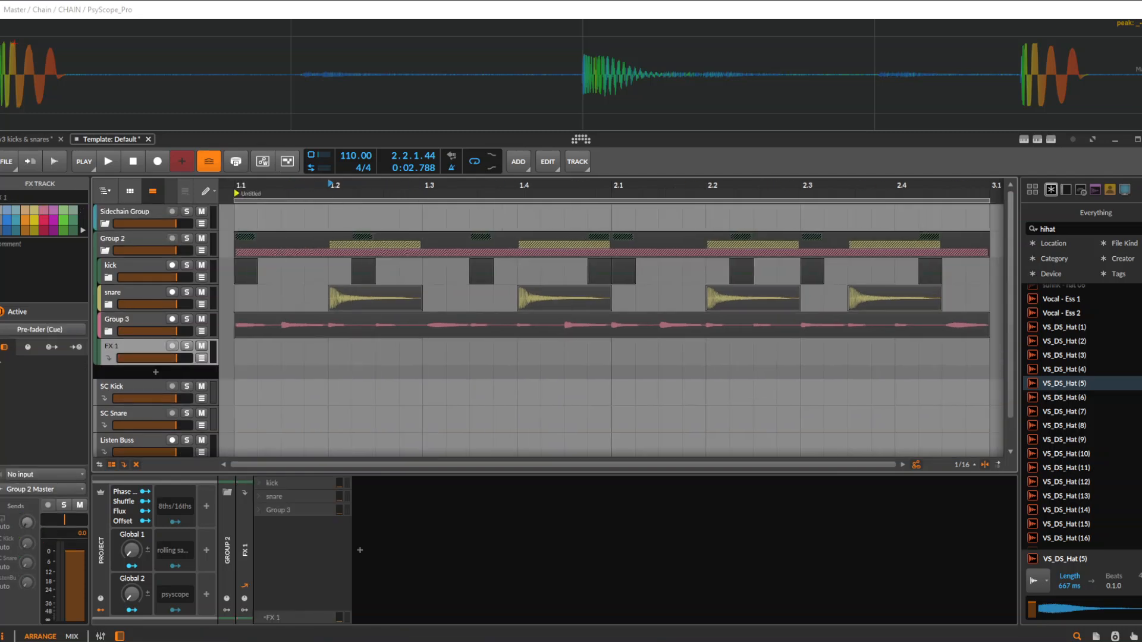
# Step: Insert an EQ-2 with a 381 Hz high cut on the FX track, followed by a Test Tone device
pyautogui.click(359, 550)
pyautogui.write('eq')
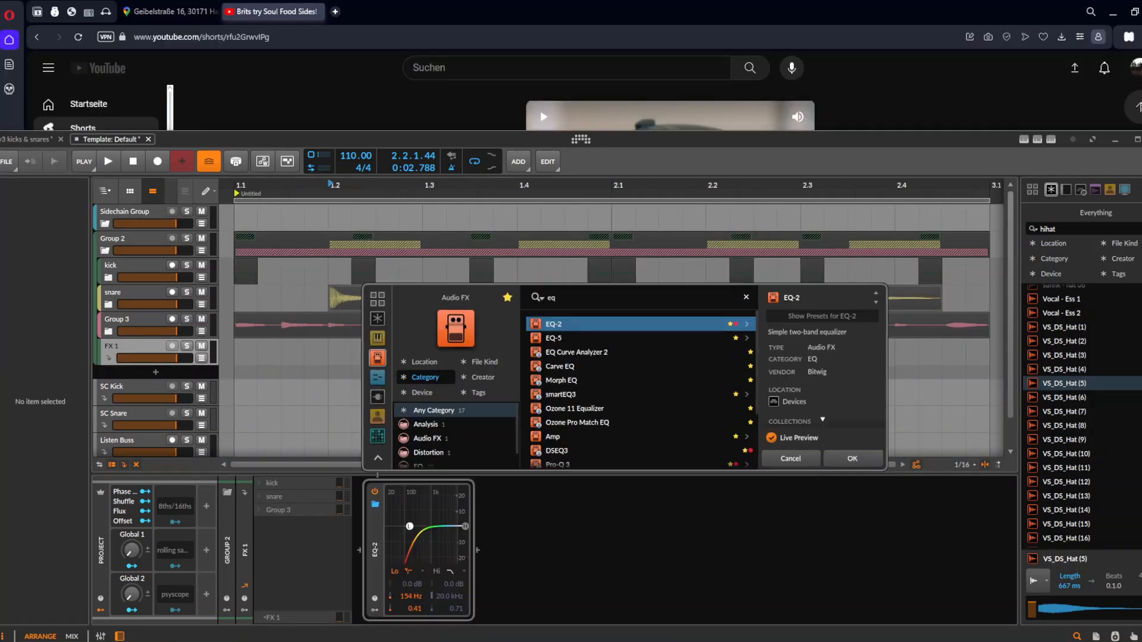
pyautogui.press('Return')
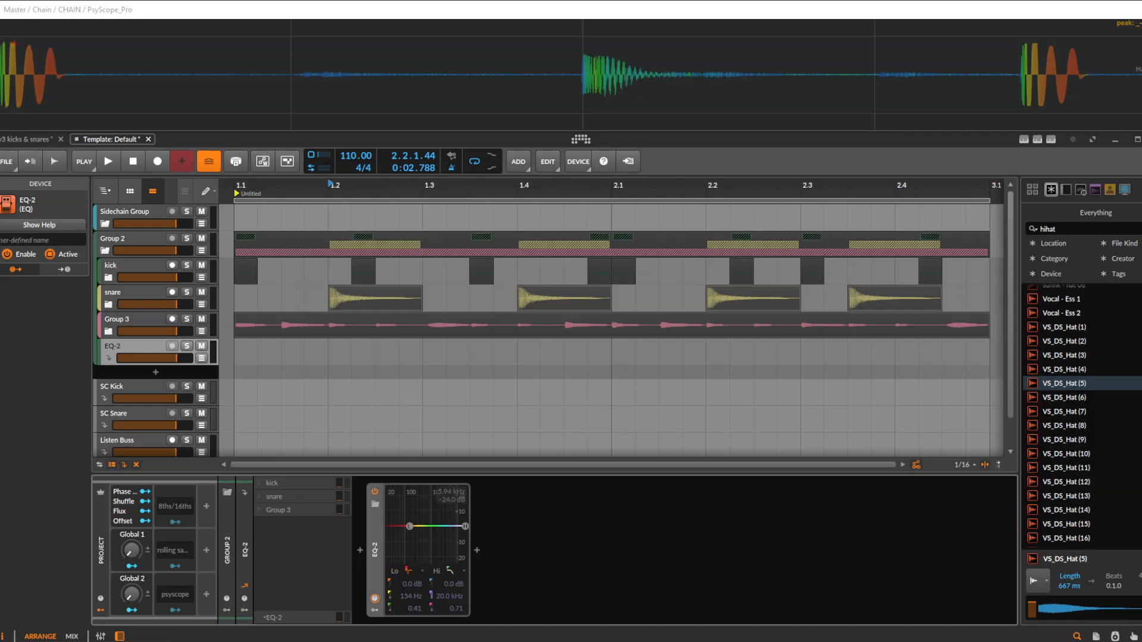
pyautogui.click(476, 550)
pyautogui.write('test')
pyautogui.press('Return')
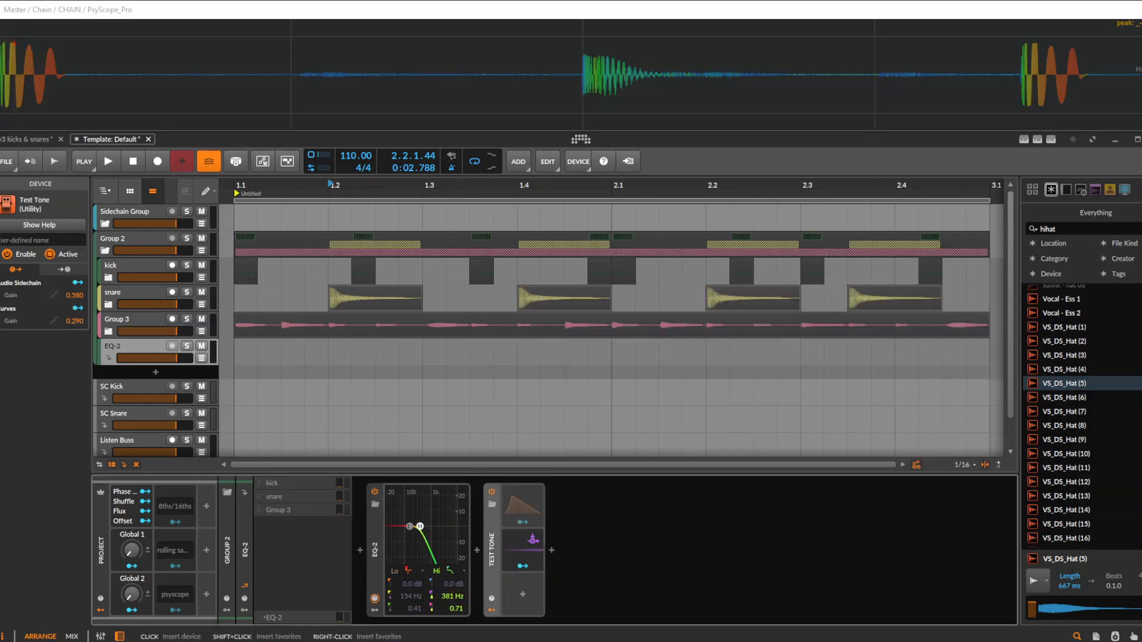
# Step: Remove the preset Audio Sidechain and Curves modulators from the Test Tone
pyautogui.click(518, 550)
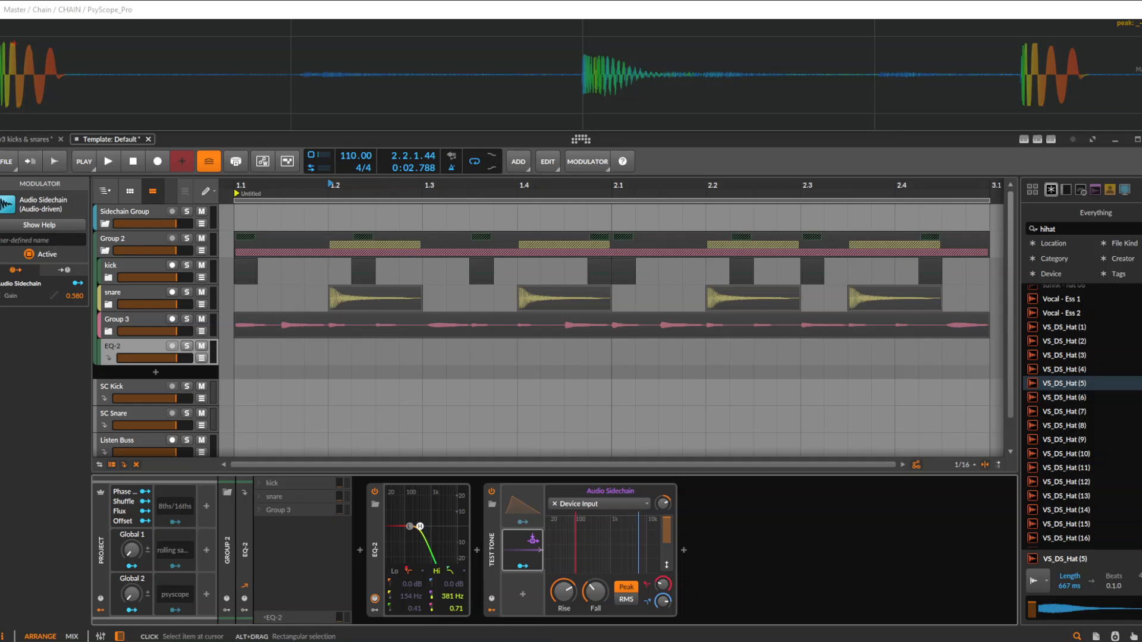
pyautogui.click(599, 504)
pyautogui.press('Escape')
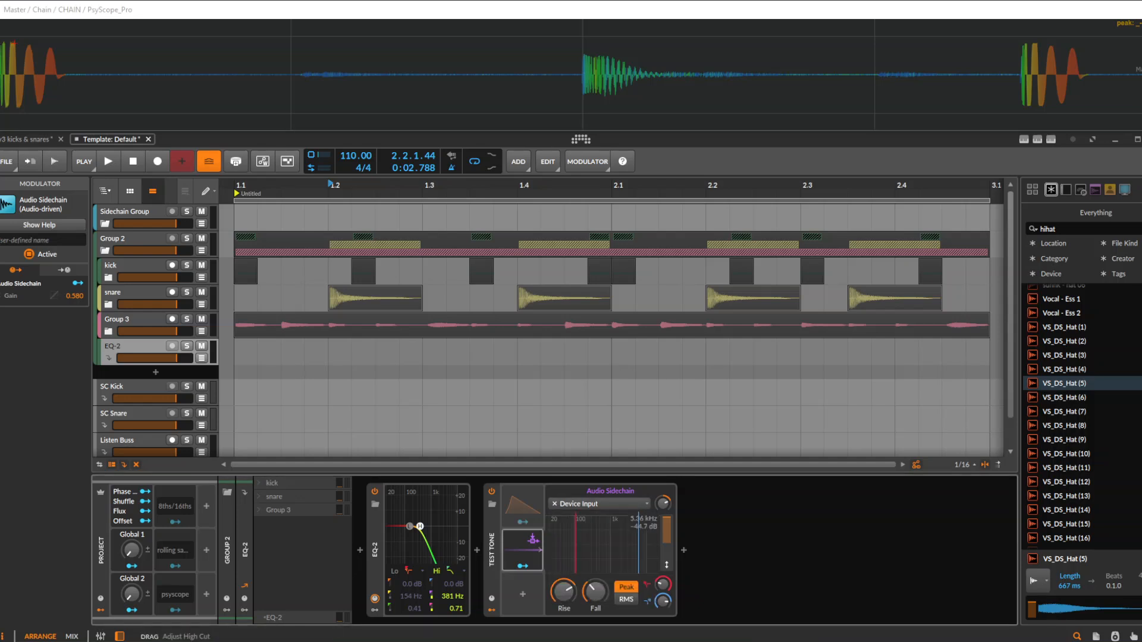
pyautogui.press('Delete')
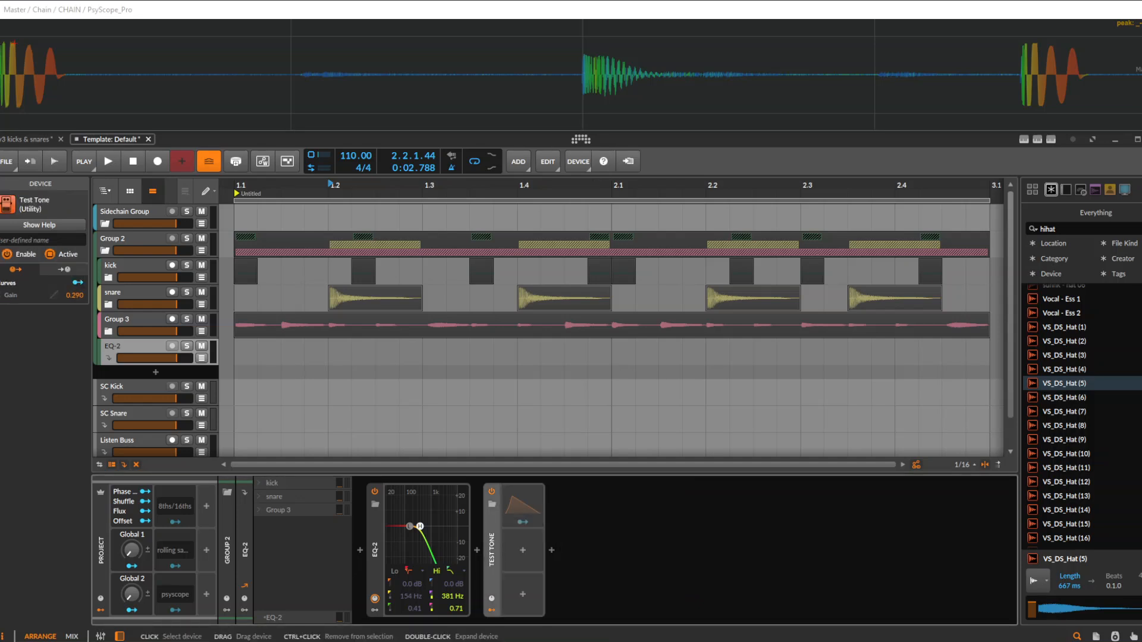
pyautogui.click(521, 507)
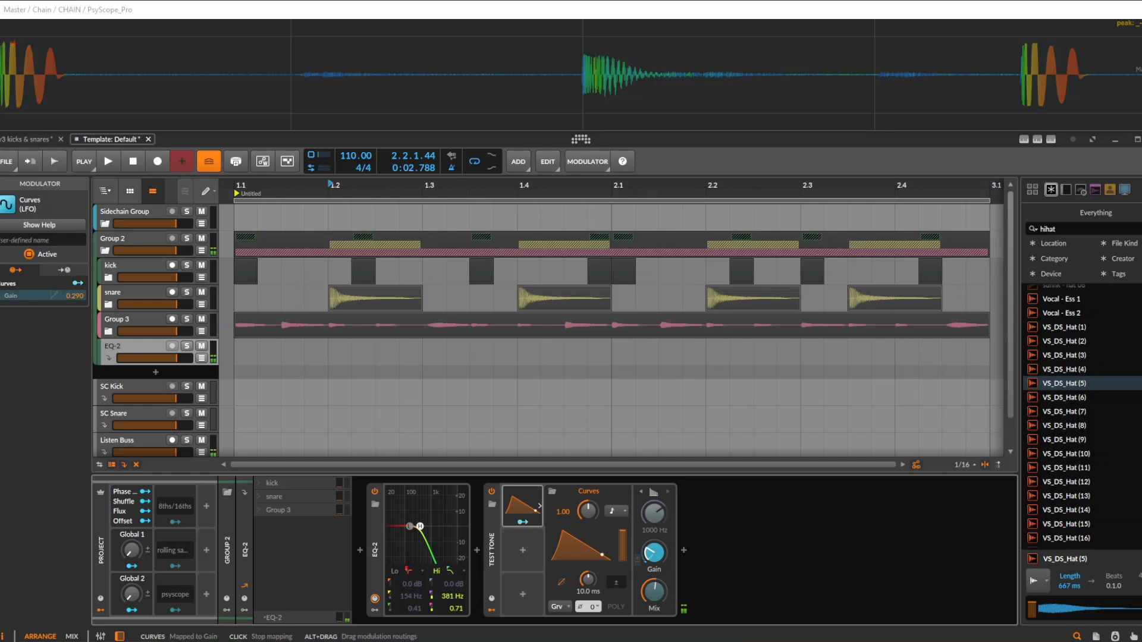
pyautogui.click(552, 492)
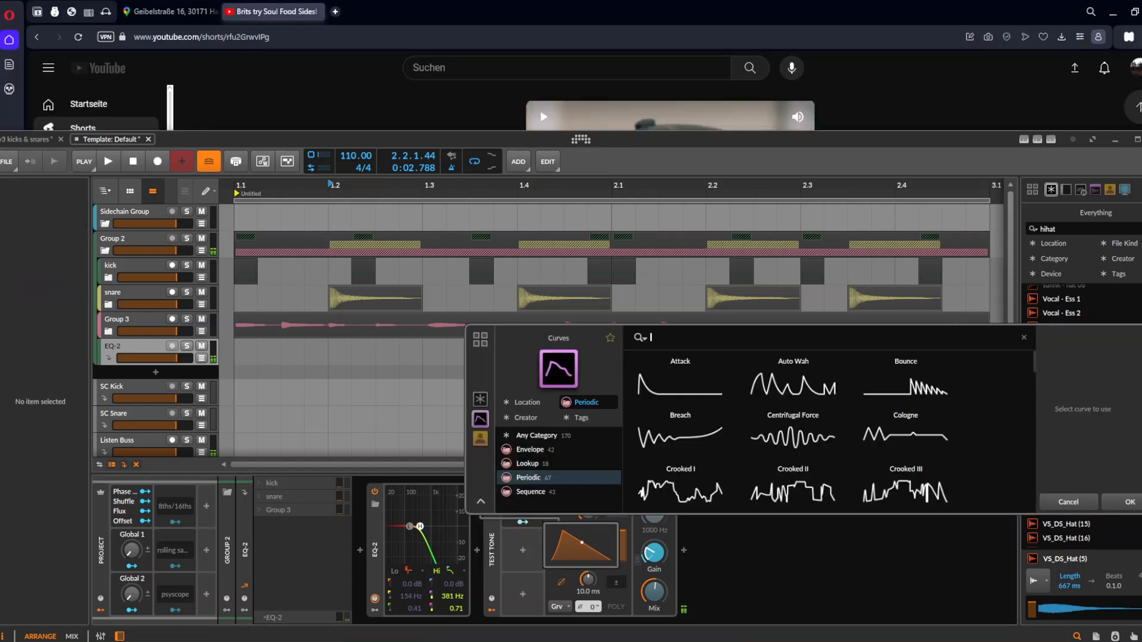
pyautogui.press('Escape')
# Step: Add a fresh Audio Sidechain modulator to the Test Tone and solo the FX track
pyautogui.click(511, 506)
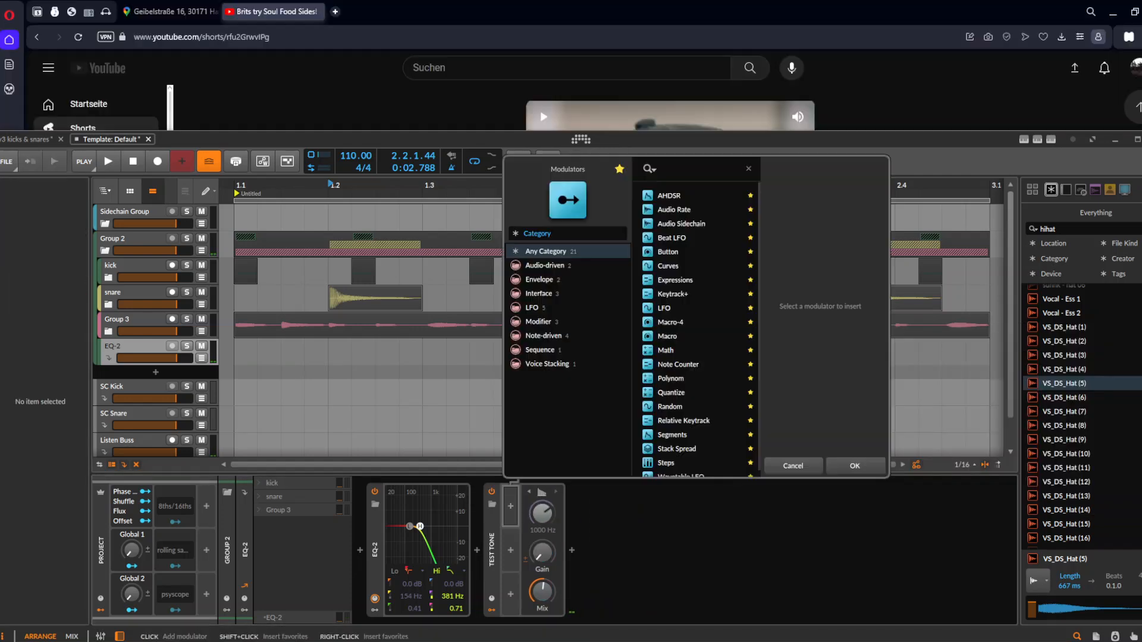
pyautogui.write('au')
pyautogui.press('Down')
pyautogui.press('Down')
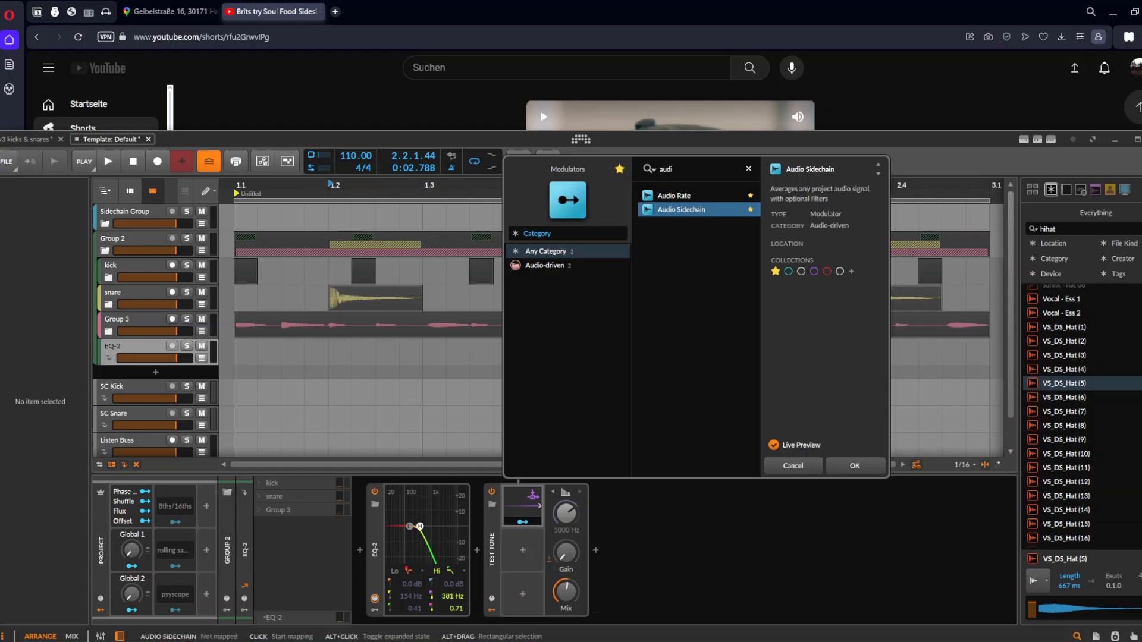
pyautogui.press('Return')
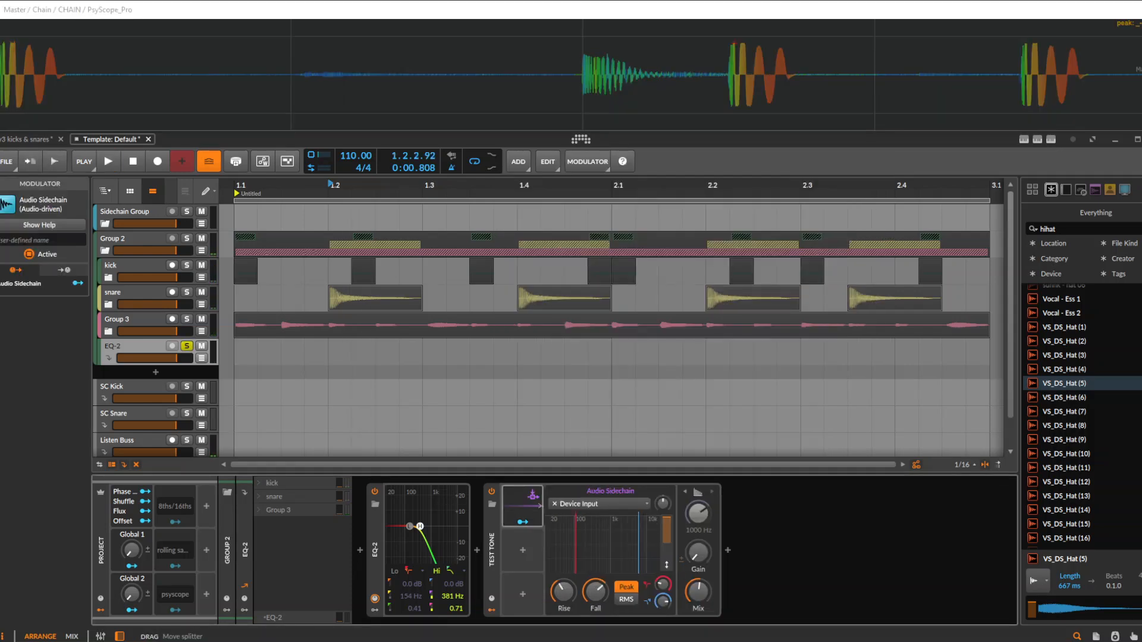
# Step: Feed the kick into the FX track and map the Audio Sidechain to the Test Tone's Gain by 0.350 during playback
pyautogui.moveTo(339, 483); pyautogui.dragTo(339, 464)
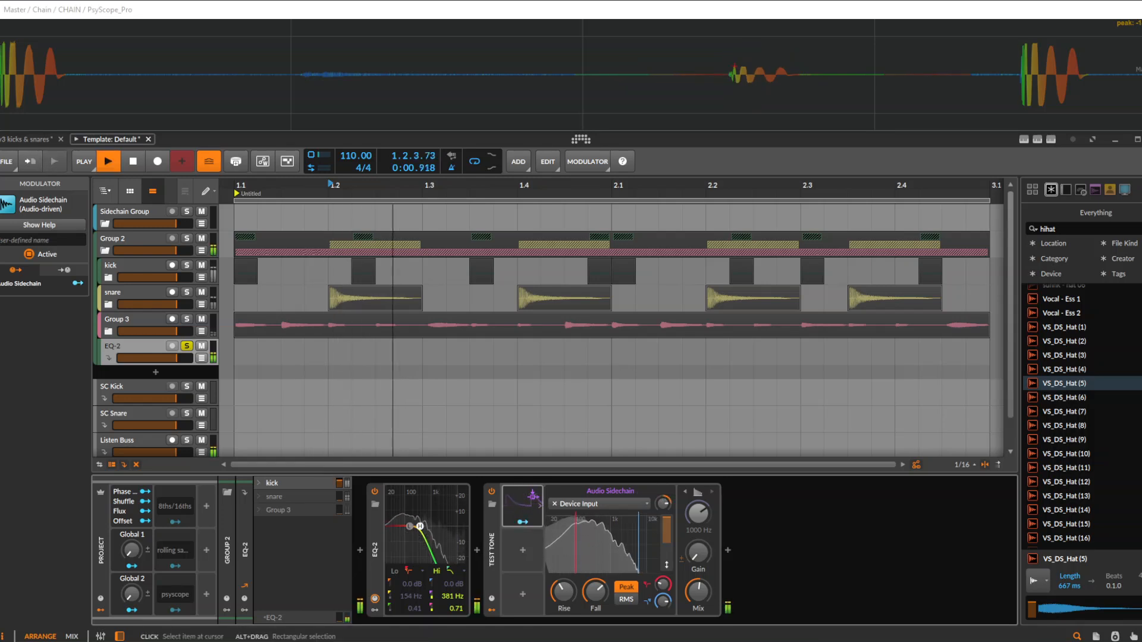
pyautogui.moveTo(698, 554); pyautogui.dragTo(698, 532)
pyautogui.press('space')
pyautogui.press('space')
pyautogui.press('space')
pyautogui.press('space')
pyautogui.press('space')
pyautogui.press('space')
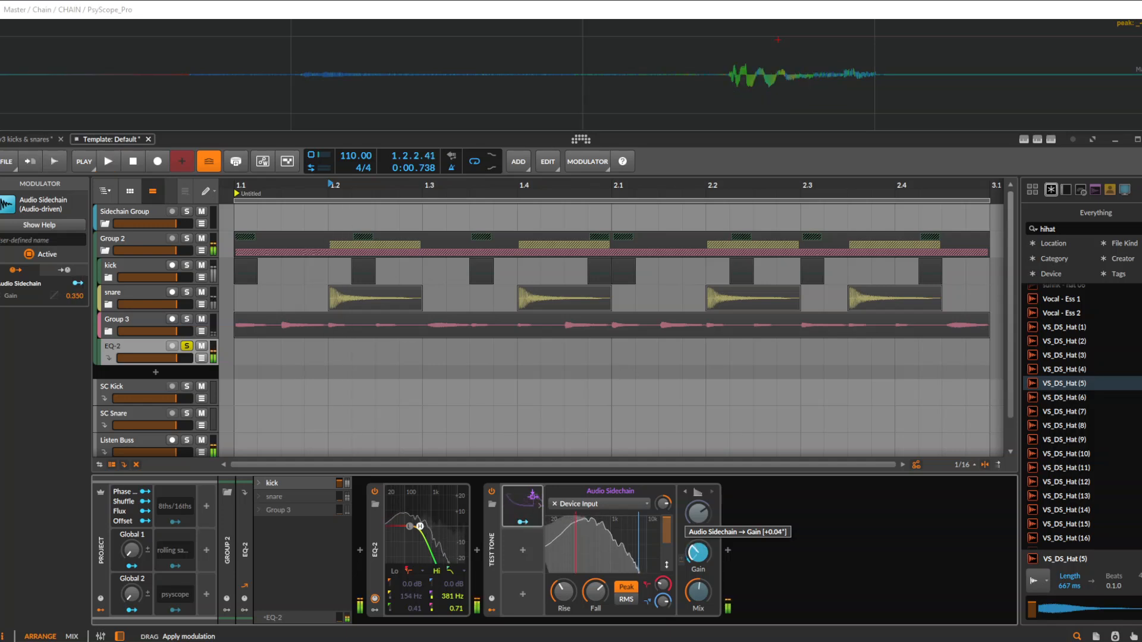
# Step: Raise the Test Tone's Mix to maximum and shorten the Audio Sidechain's Fall to about 22 ms while auditioning
pyautogui.press('space')
pyautogui.press('space')
pyautogui.press('space')
pyautogui.press('space')
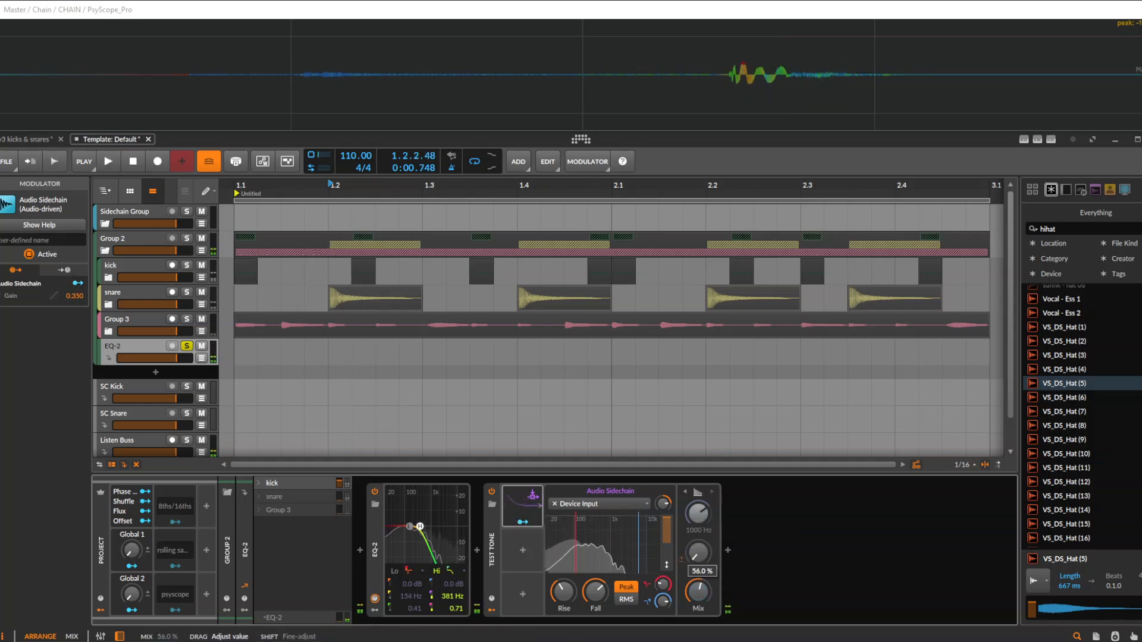
pyautogui.press('space')
pyautogui.press('space')
pyautogui.press('space')
pyautogui.press('space')
pyautogui.press('space')
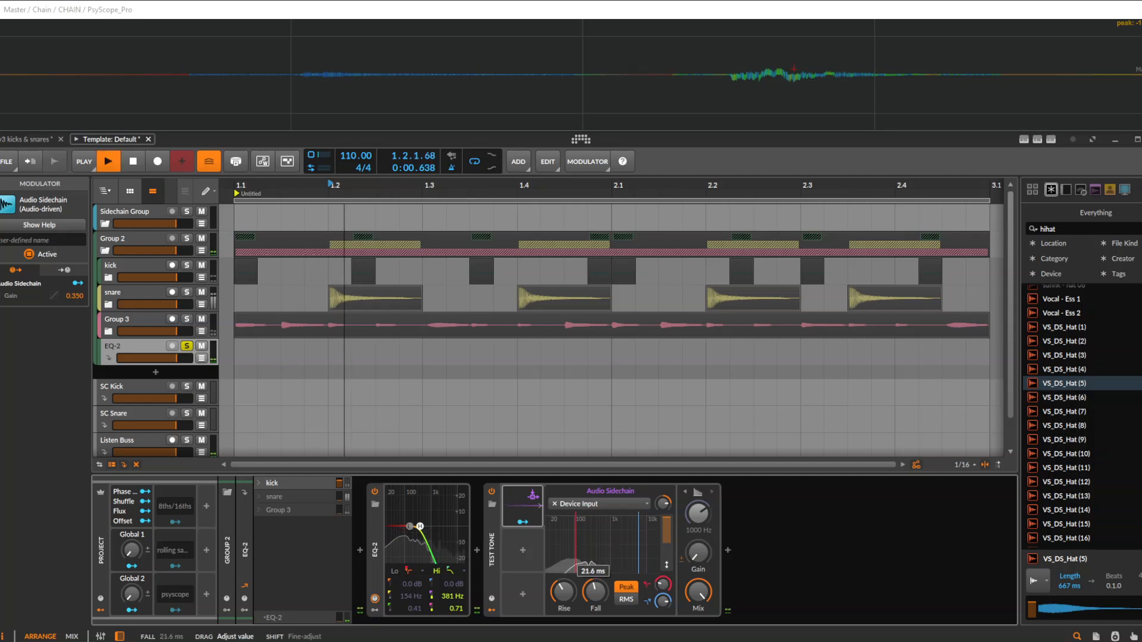
# Step: Set the Test Tone waveform to Pink Noise and audition it with the Audio Sidechain's Fall at 72.4 ms
pyautogui.click(698, 493)
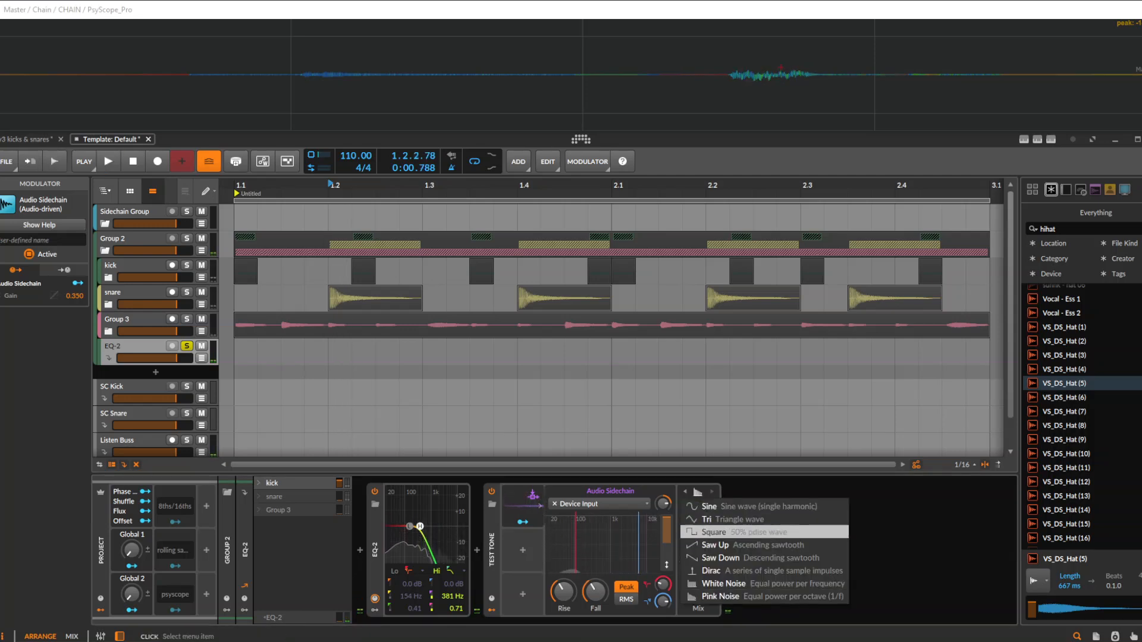
pyautogui.click(708, 596)
pyautogui.press('space')
pyautogui.press('space')
pyautogui.press('space')
pyautogui.press('space')
pyautogui.press('space')
pyautogui.press('space')
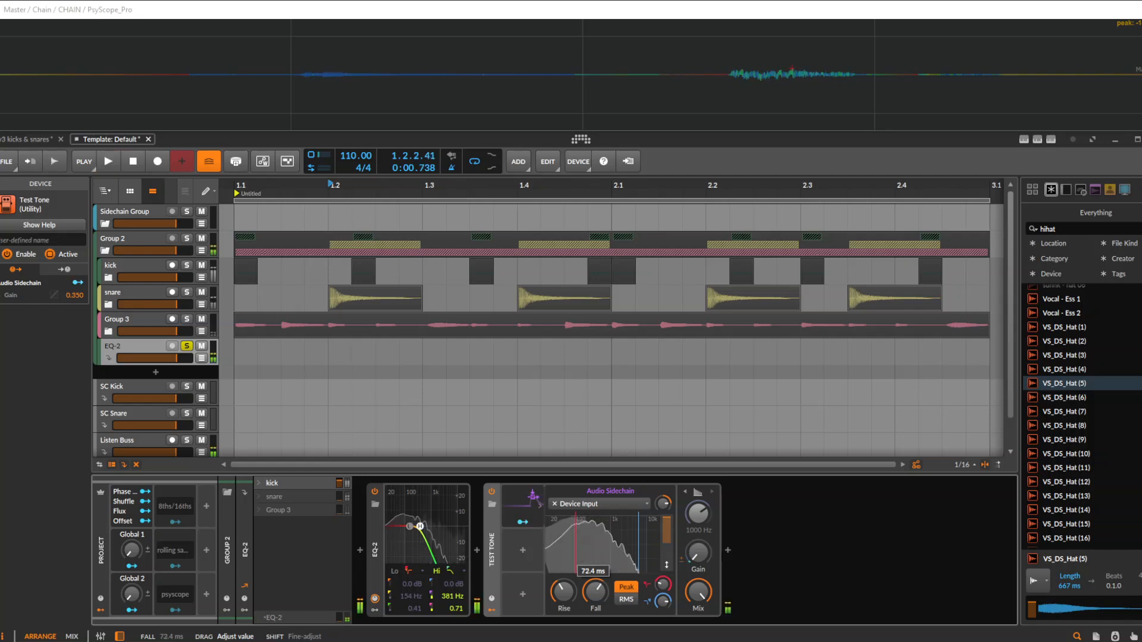
# Step: Switch the Audio Sidechain to RMS, set its Fall to 10.8 ms and adjust its Rise while auditioning
pyautogui.click(626, 600)
pyautogui.press('space')
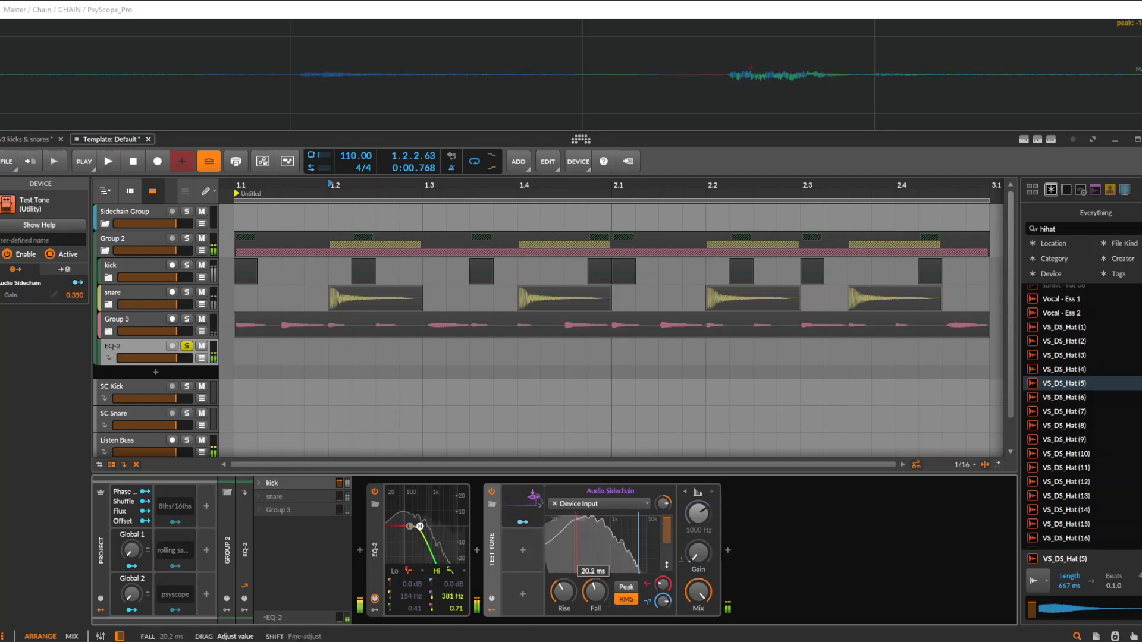
pyautogui.moveTo(595, 592); pyautogui.dragTo(595, 577)
pyautogui.moveTo(563, 592); pyautogui.dragTo(564, 596)
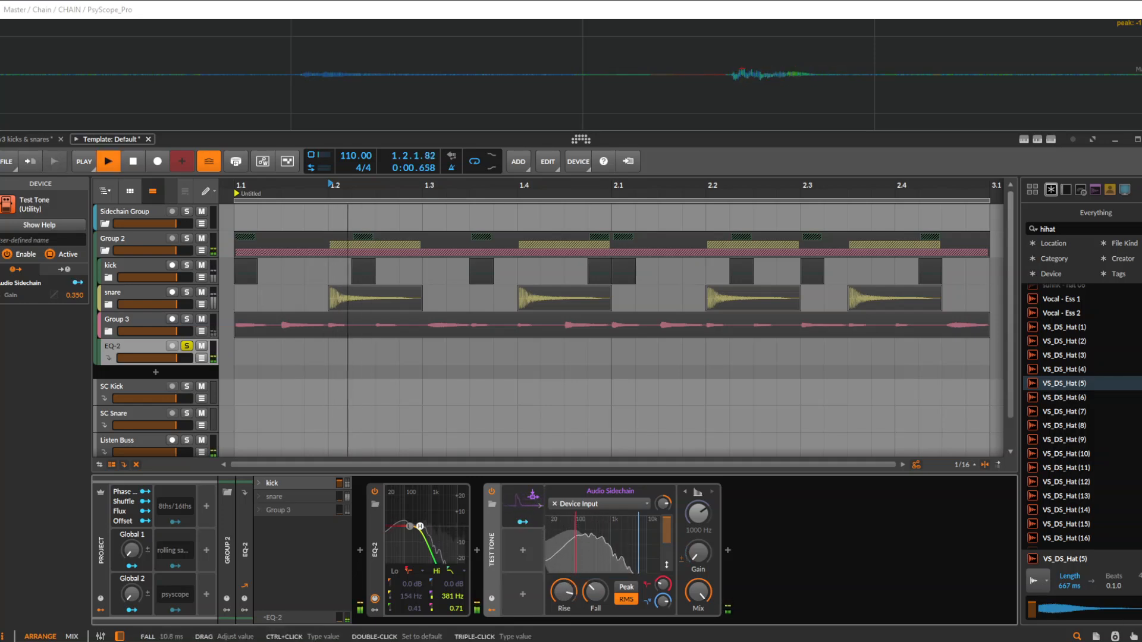
pyautogui.press('space')
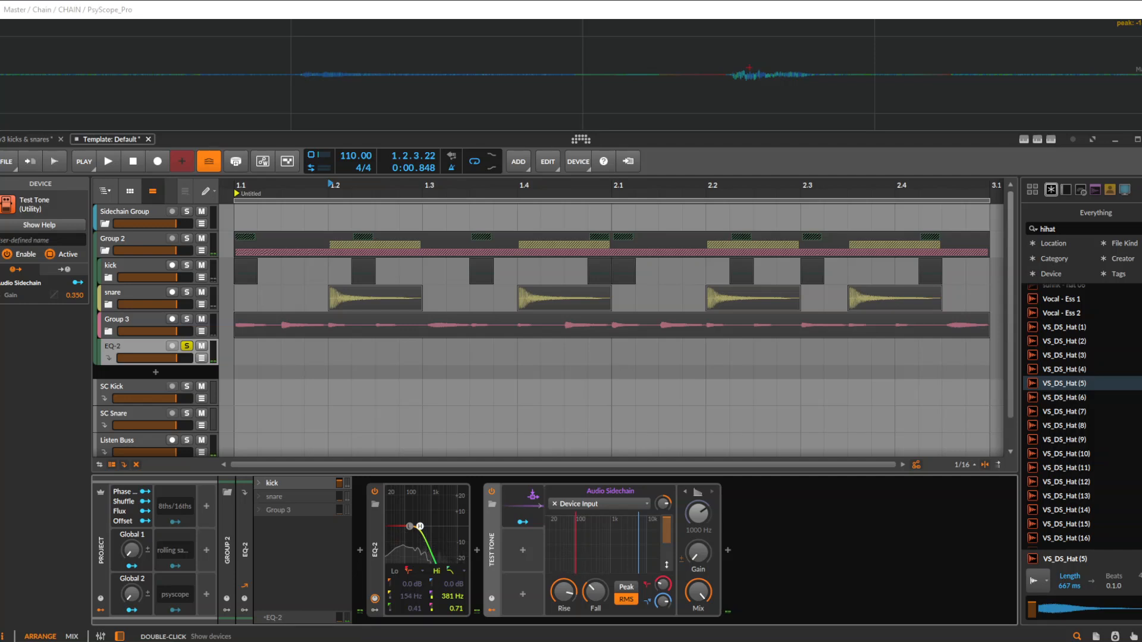
pyautogui.press('space')
pyautogui.press('space')
# Step: Feed the snare and Group 3 into the FX track and set EQ-2's high cut to 3.86 kHz with Q 0.30 while auditioning
pyautogui.moveTo(339, 497); pyautogui.dragTo(339, 506)
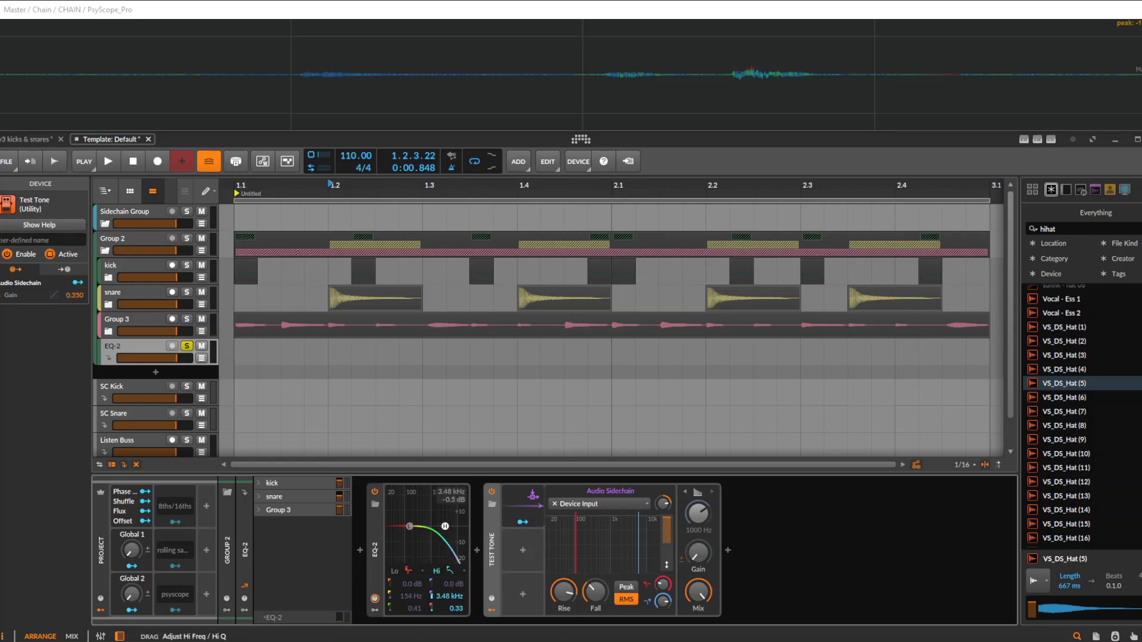
pyautogui.moveTo(445, 526); pyautogui.dragTo(446, 528)
pyautogui.press('space')
pyautogui.press('space')
pyautogui.press('space')
pyautogui.press('space')
pyautogui.press('space')
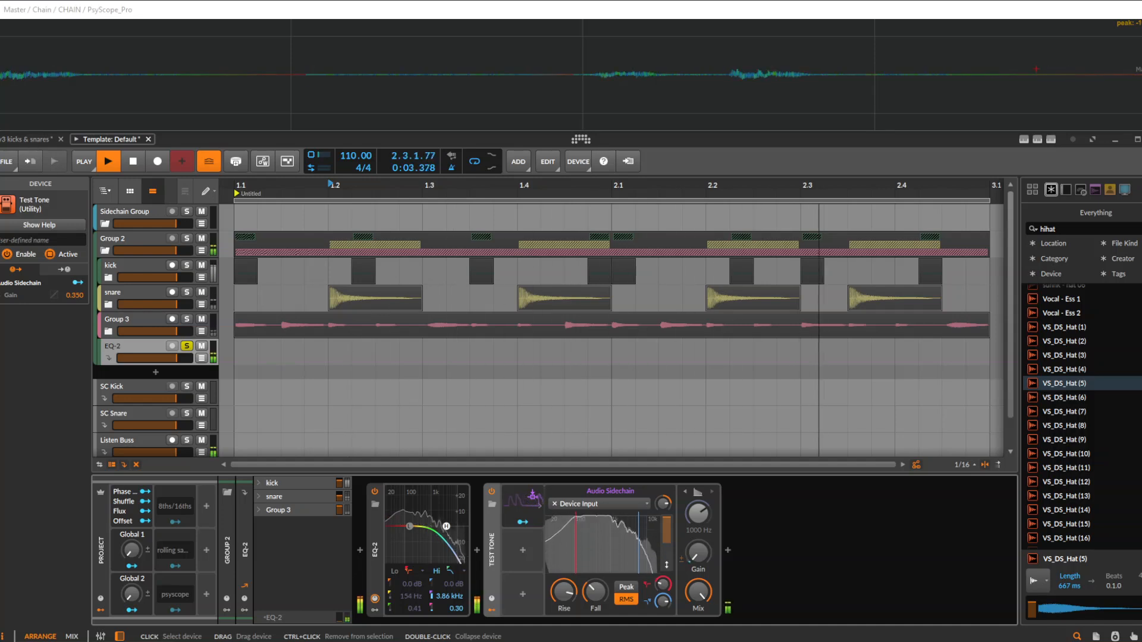
pyautogui.press('space')
pyautogui.press('space')
pyautogui.press('space')
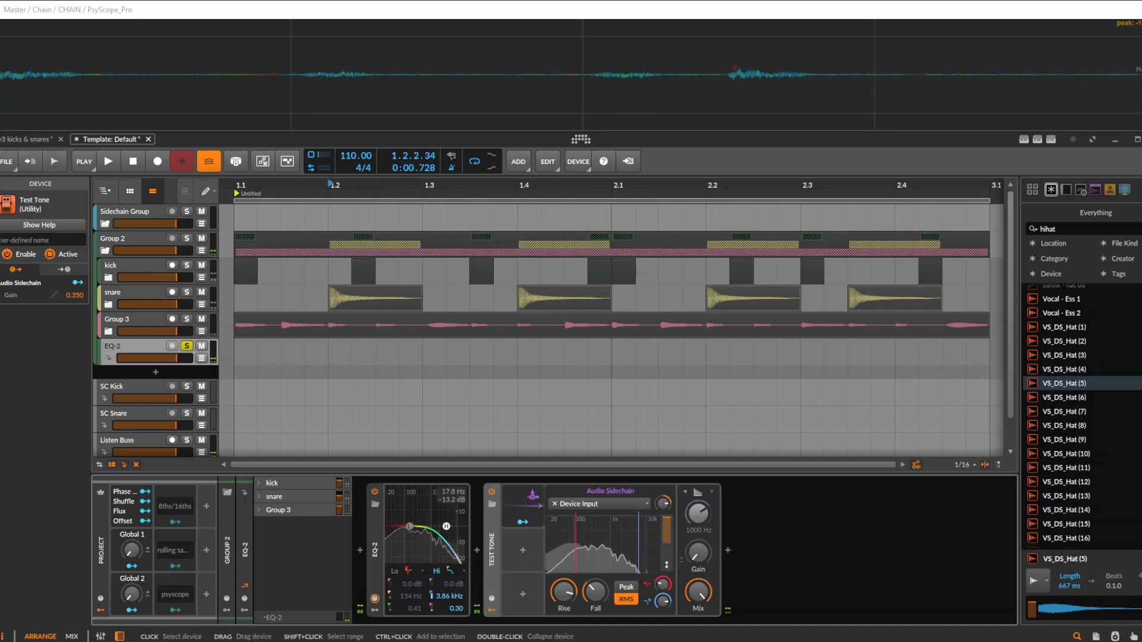
# Step: Collapse the first EQ-2, audition the loop, and insert another EQ-2 after the Test Tone
pyautogui.doubleClick(374, 549)
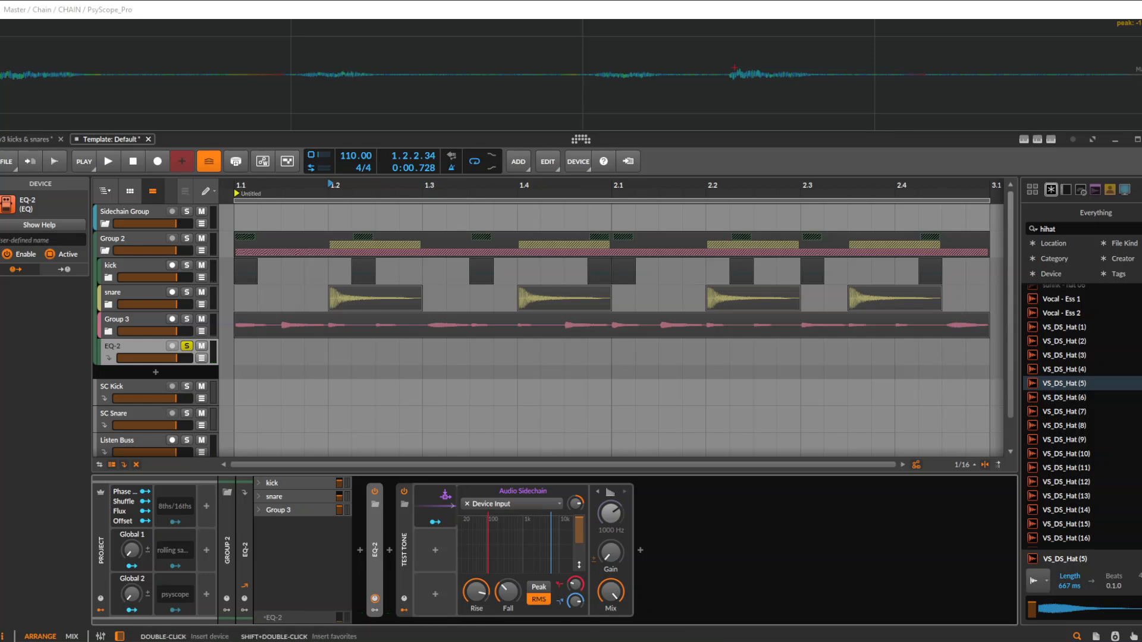
pyautogui.press('space')
pyautogui.press('space')
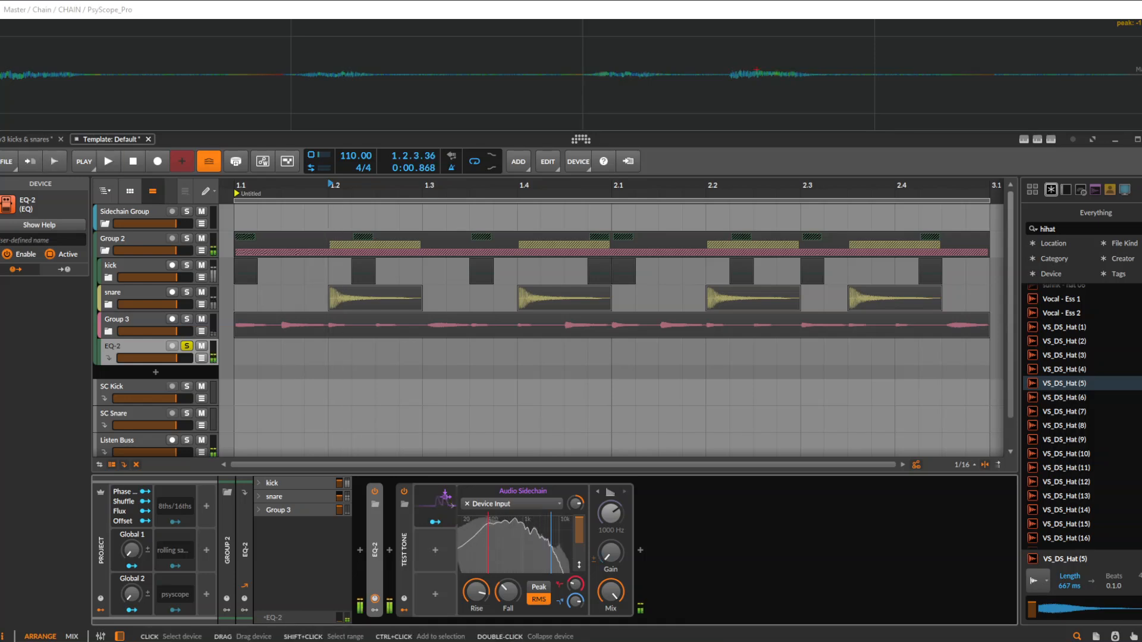
pyautogui.click(640, 550)
pyautogui.write('eq')
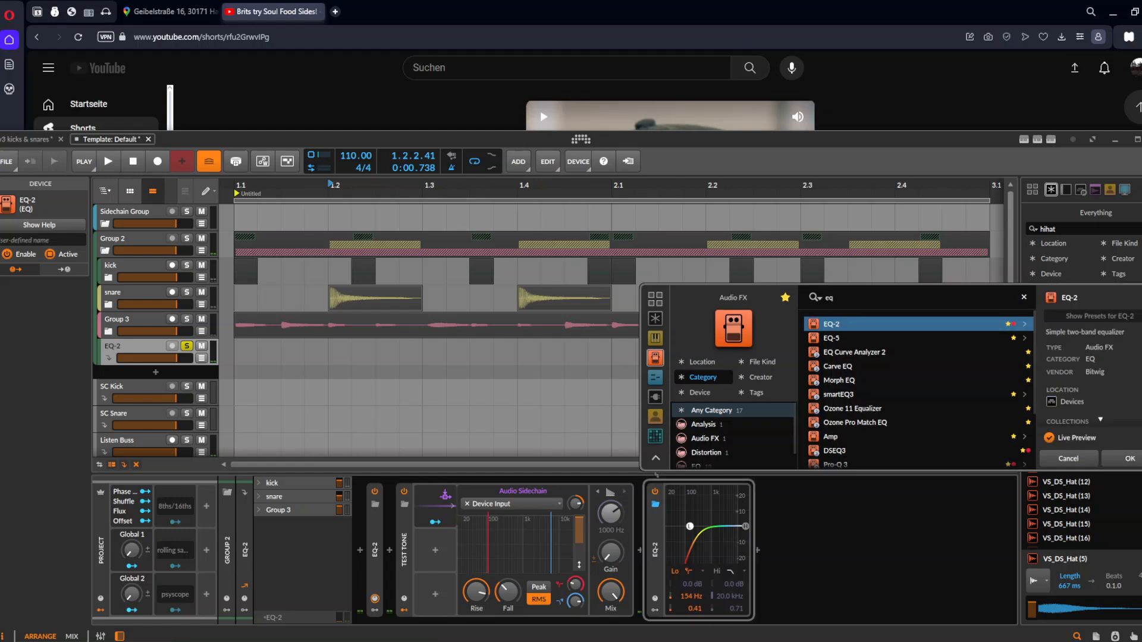
# Step: Insert an EQ-2 after the Test Tone and shape a band-pass with the low cut at 351 Hz and high cut at 14.7 kHz
pyautogui.press('Return')
pyautogui.press('space')
pyautogui.press('space')
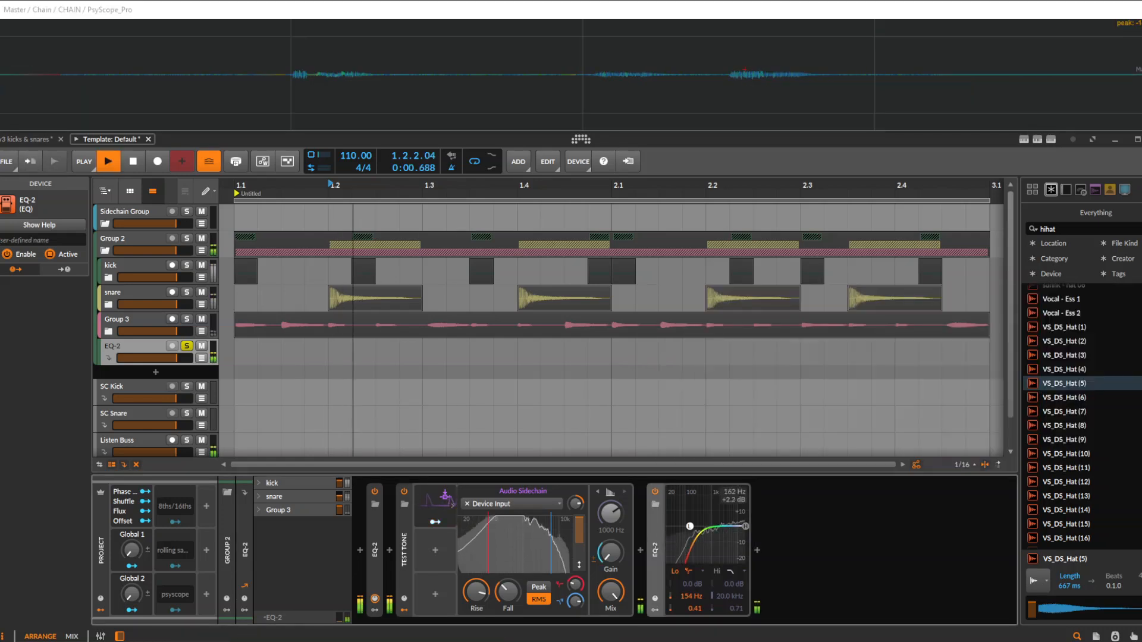
pyautogui.press('space')
pyautogui.moveTo(690, 526); pyautogui.dragTo(699, 527)
pyautogui.press('space')
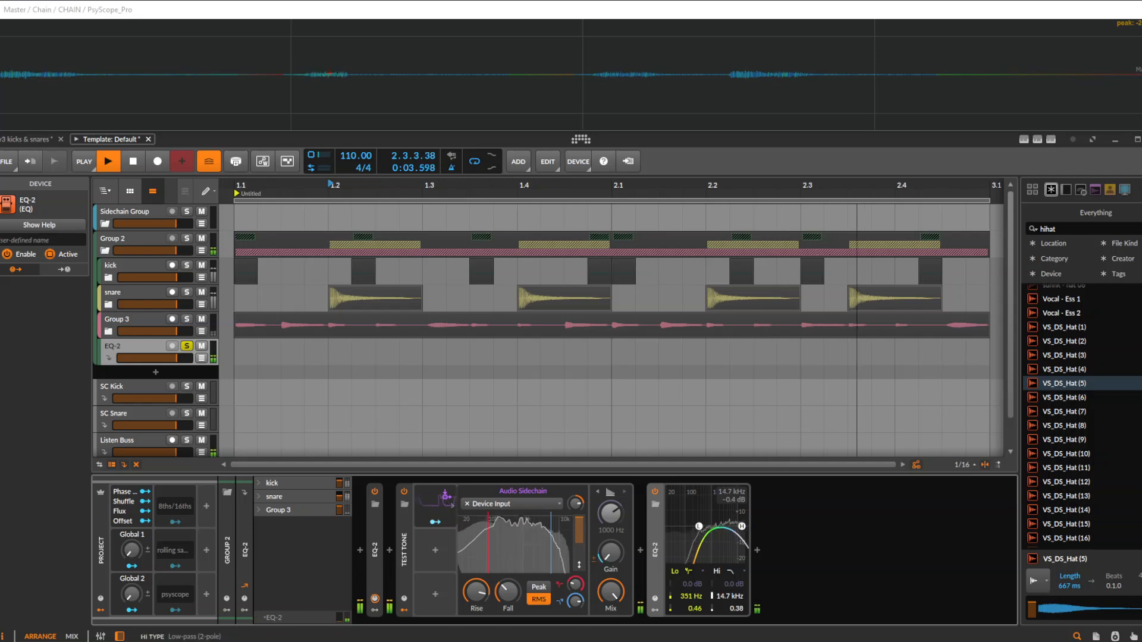
# Step: Switch the Test Tone to White Noise and narrow the following EQ-2 to a 245 Hz low cut and 3.48 kHz high cut
pyautogui.click(610, 493)
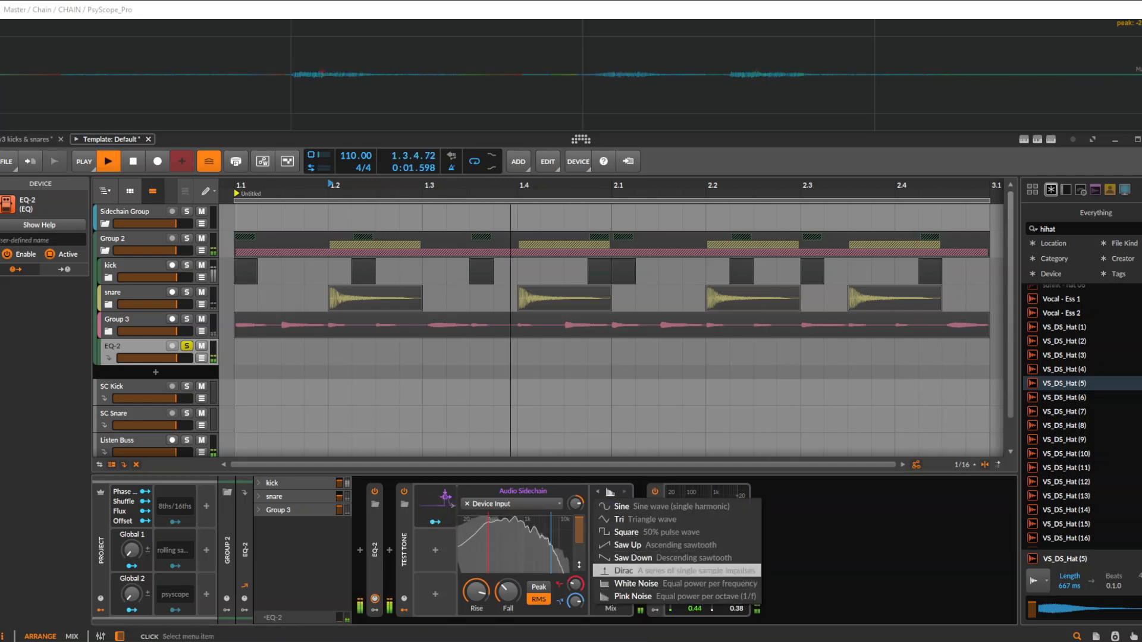
pyautogui.click(636, 584)
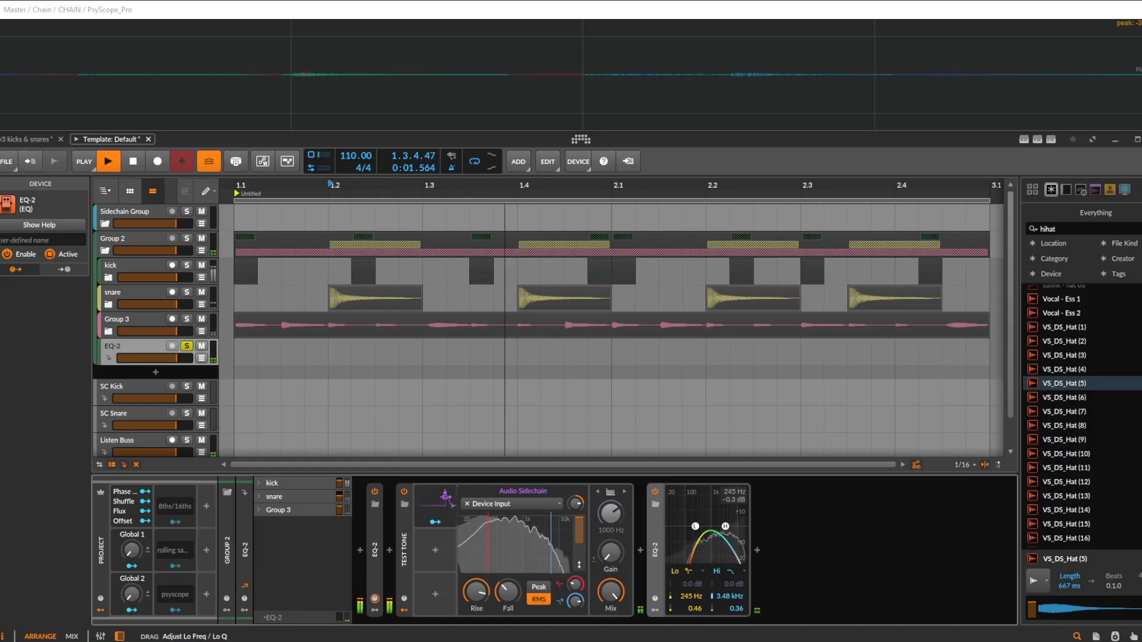
pyautogui.press('space')
pyautogui.press('space')
# Step: Compare the EQ-2 effect track within the full mix and soloed during playback
pyautogui.click(186, 346)
pyautogui.press('space')
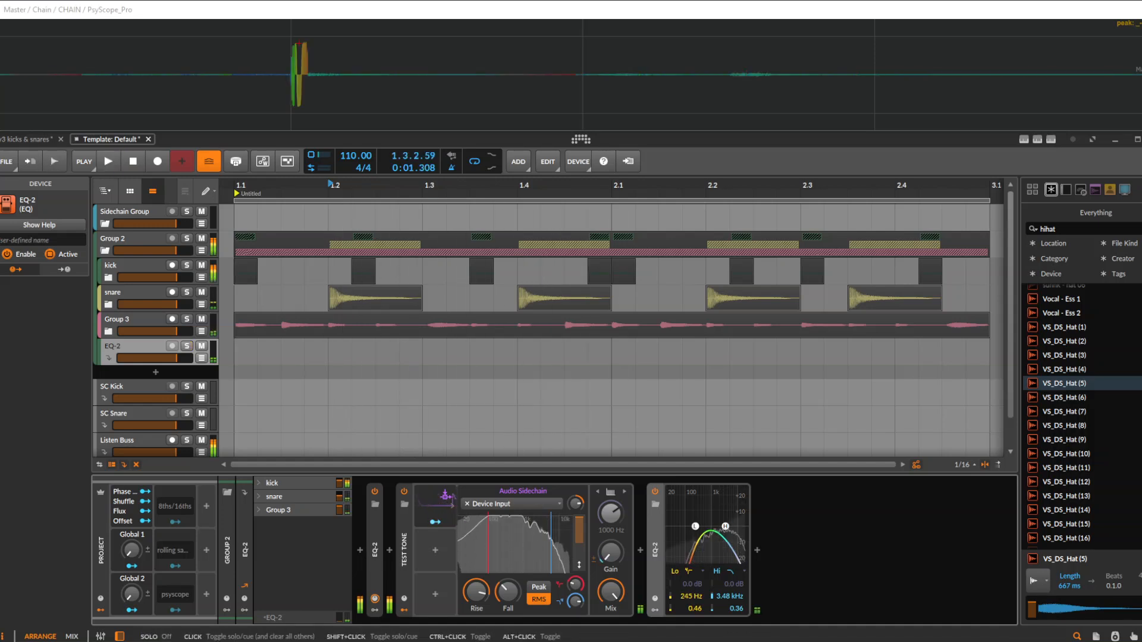
pyautogui.press('space')
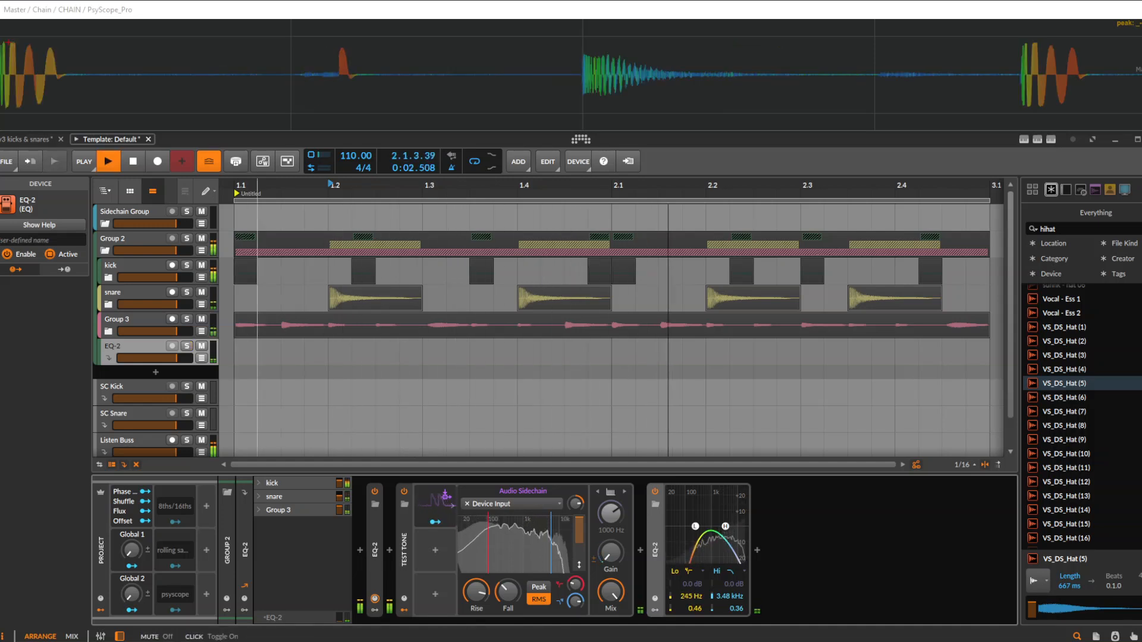
pyautogui.scroll(-1, 613, 327)
pyautogui.click(187, 347)
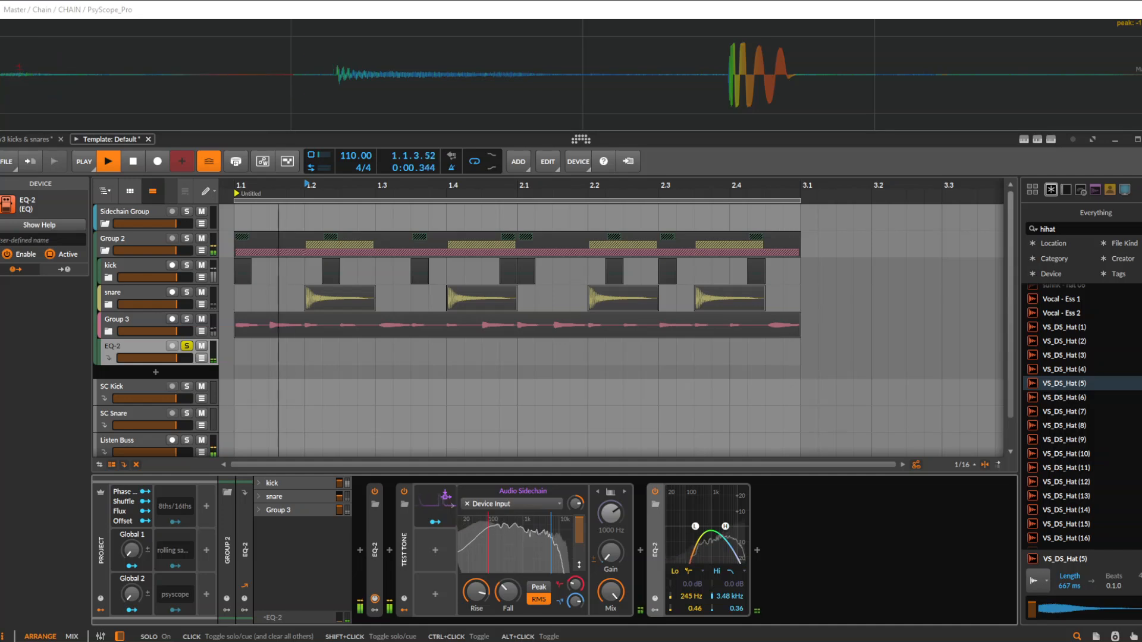
pyautogui.press('space')
pyautogui.press('space')
# Step: Solo the kick group, expand it to show its kick maker track, and play it back
pyautogui.click(187, 266)
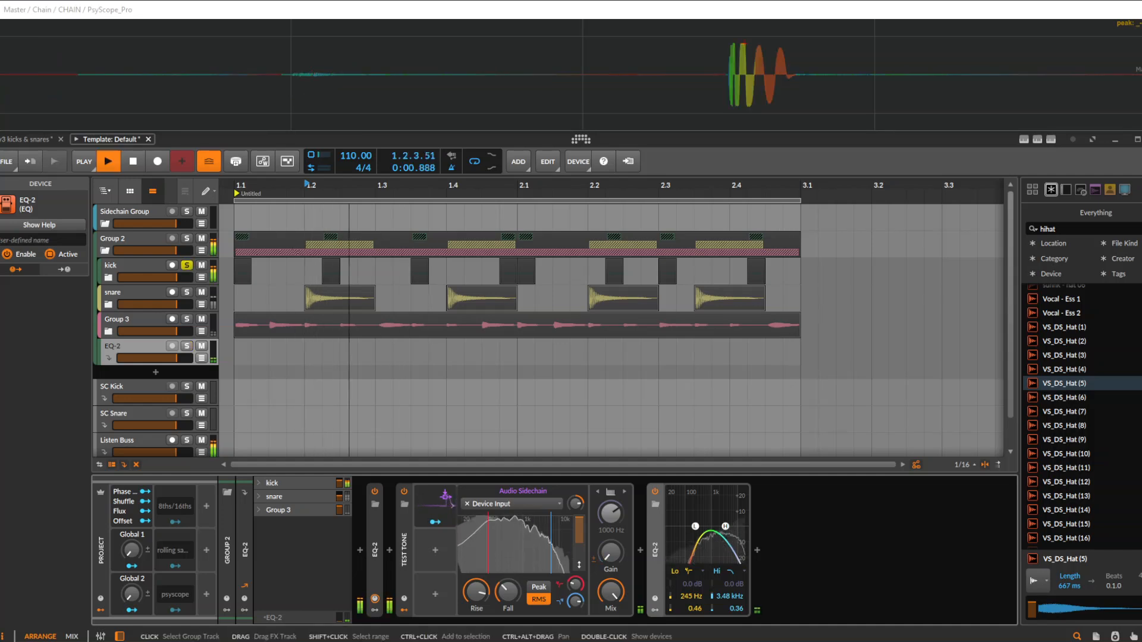
pyautogui.press('space')
pyautogui.press('space')
pyautogui.click(139, 266)
pyautogui.press('space')
pyautogui.press('space')
pyautogui.click(108, 278)
pyautogui.press('space')
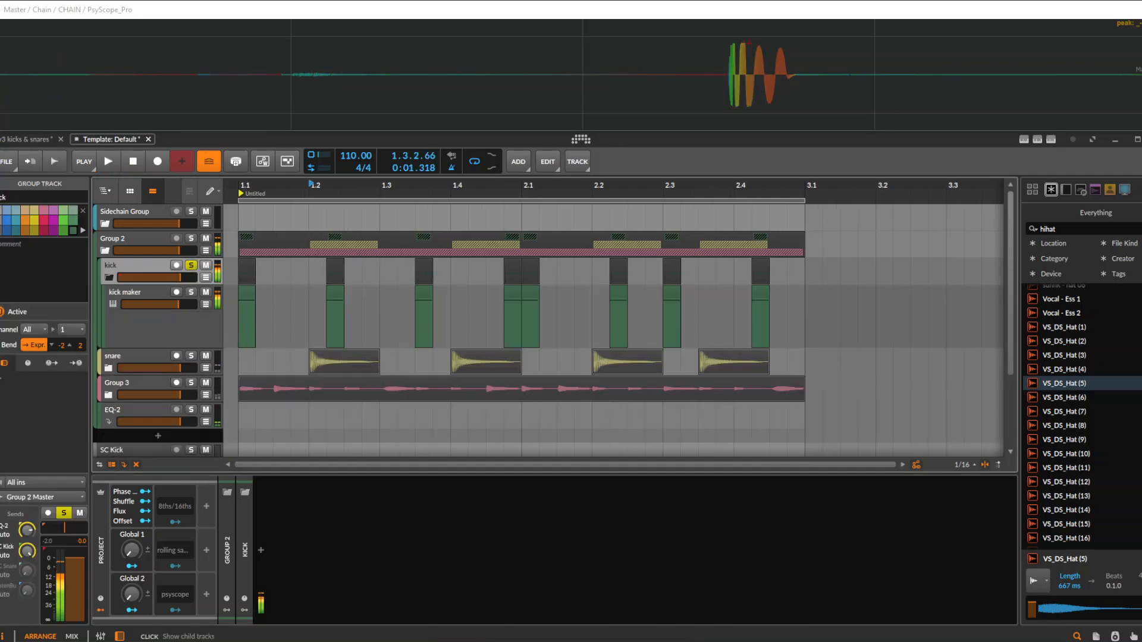
pyautogui.press('space')
# Step: Mute the EQ-2 effect track and audition the soloed kick without it
pyautogui.click(134, 411)
pyautogui.press('space')
pyautogui.press('space')
pyautogui.click(206, 410)
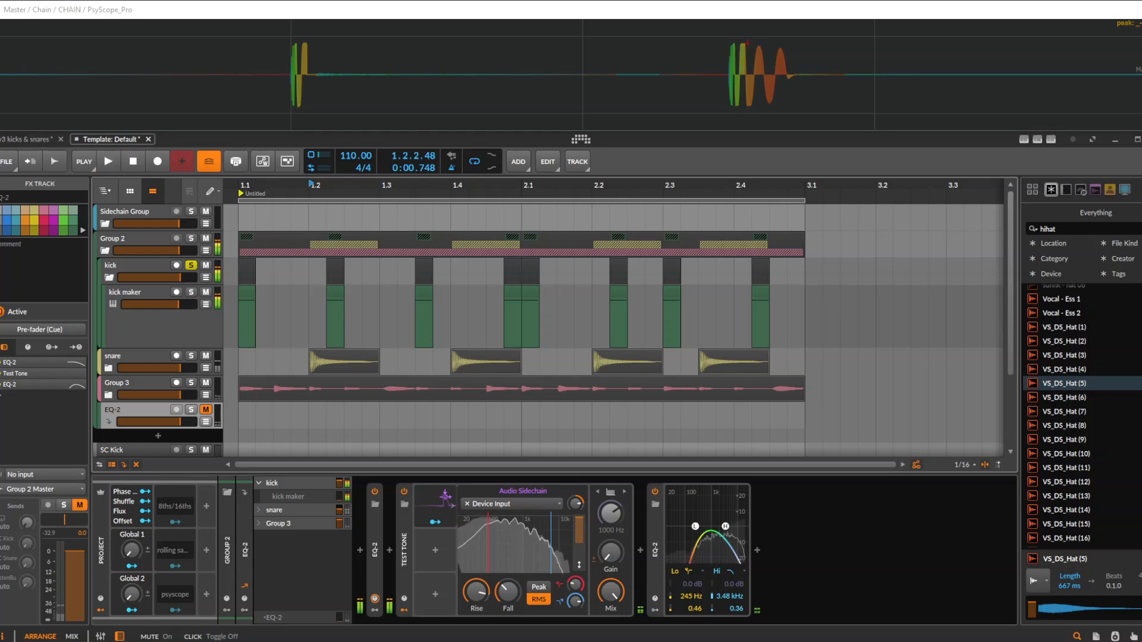
pyautogui.press('space')
# Step: Select the kick maker track and audition the dry kick repeatedly
pyautogui.click(134, 293)
pyautogui.press('space')
pyautogui.press('space')
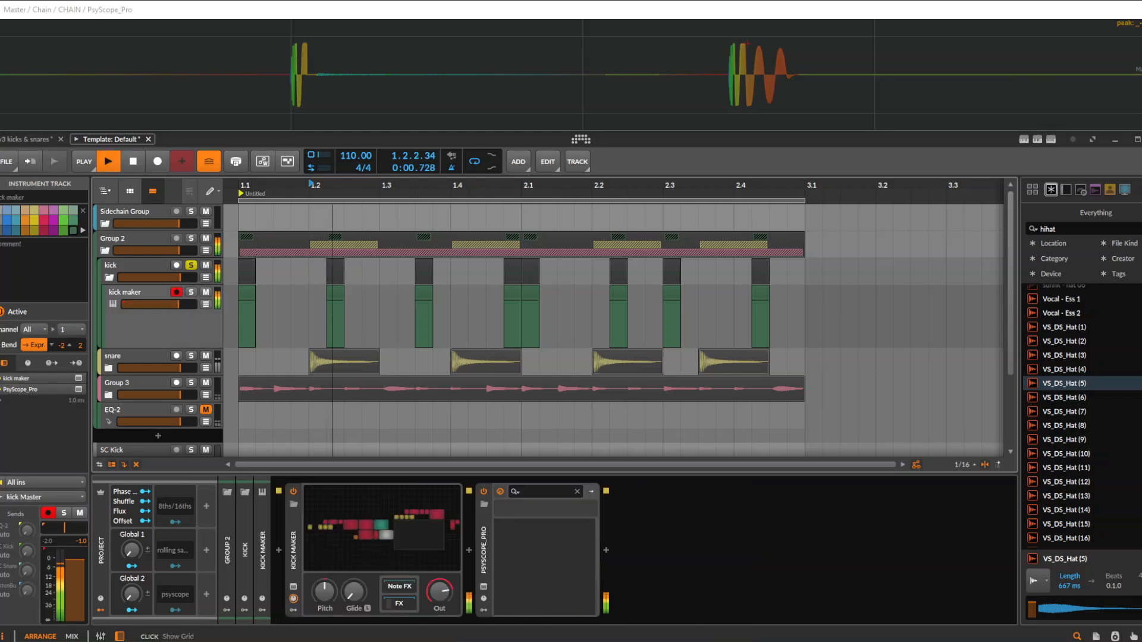
pyautogui.press('space')
pyautogui.press('space')
pyautogui.press('space')
pyautogui.press('space')
pyautogui.press('space')
pyautogui.press('space')
pyautogui.press('space')
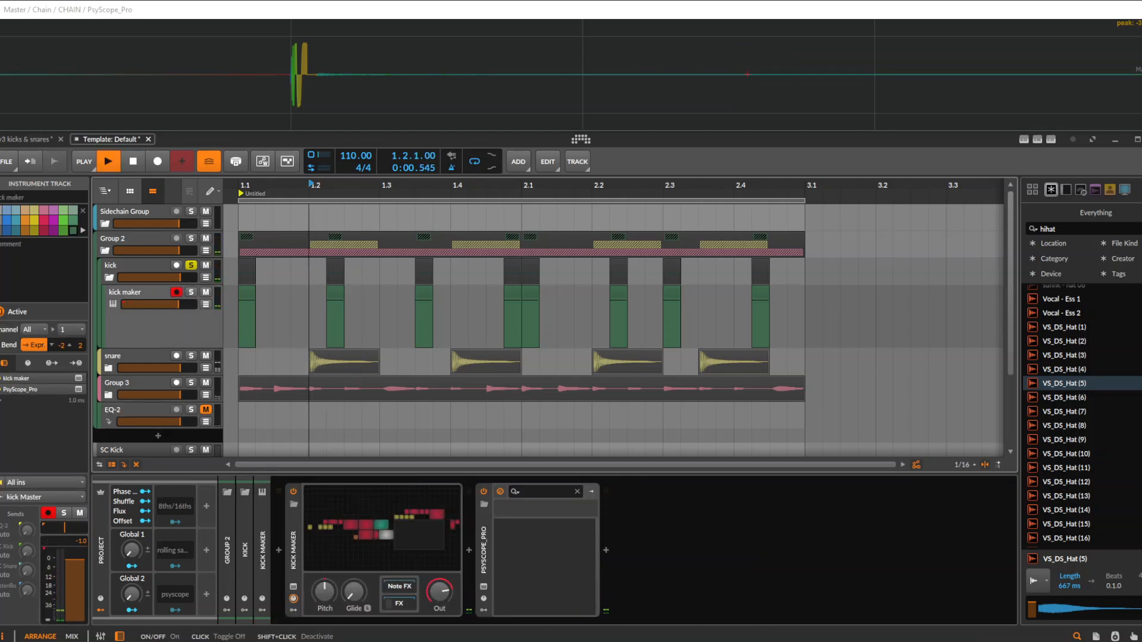
pyautogui.press('space')
# Step: Unmute the EQ-2 effect track and audition the kick with the noise layer
pyautogui.click(134, 410)
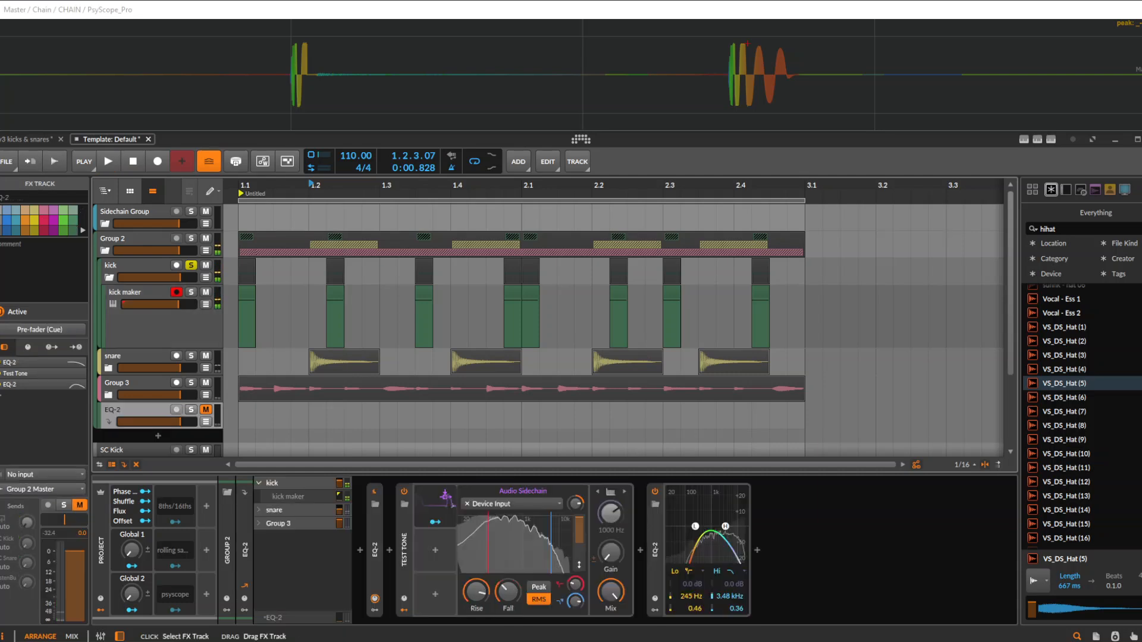
pyautogui.click(205, 410)
pyautogui.scroll(-2, 536, 334)
pyautogui.press('space')
pyautogui.press('space')
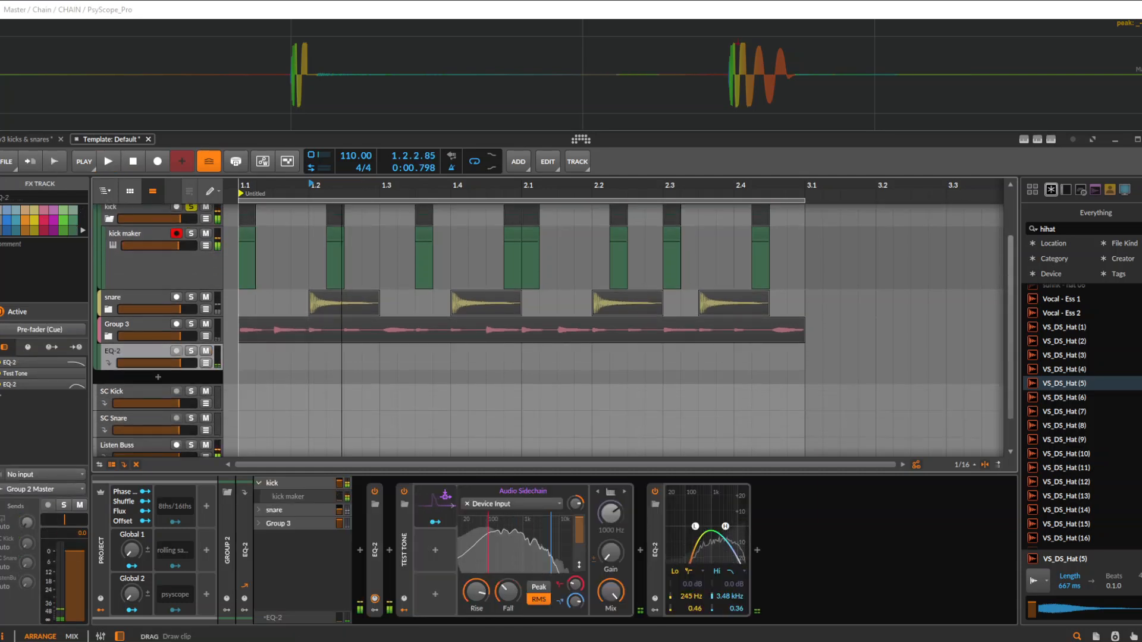
pyautogui.press('space')
pyautogui.scroll(2, 535, 333)
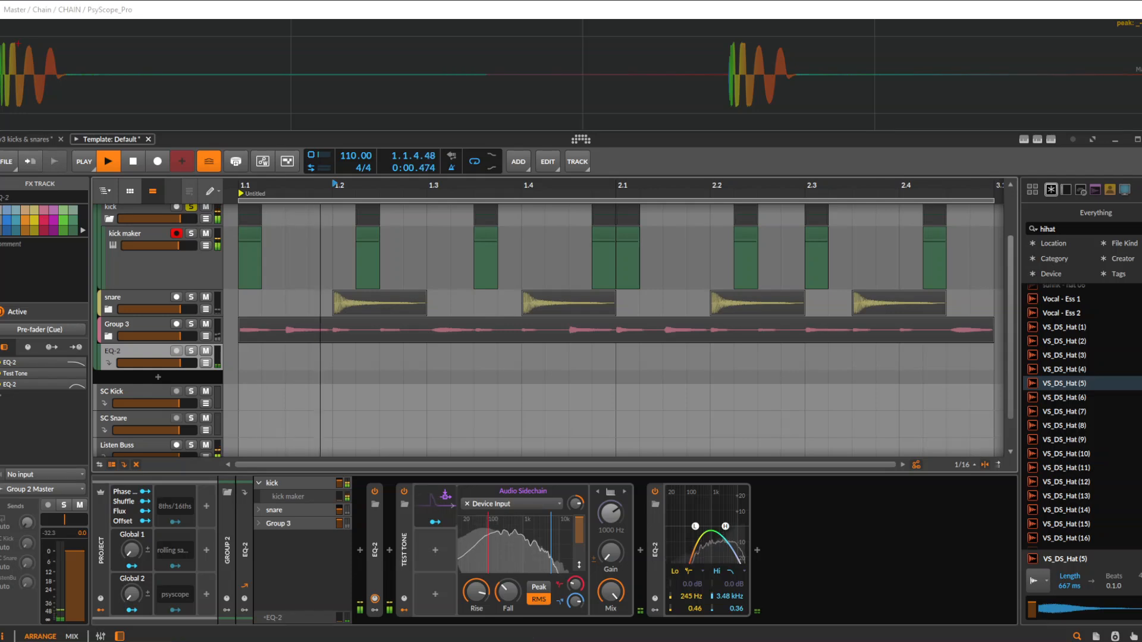
# Step: Insert a Tool device at the end of the EQ-2 track's chain and raise its gain to 59.0 %
pyautogui.click(757, 550)
pyautogui.write('tool')
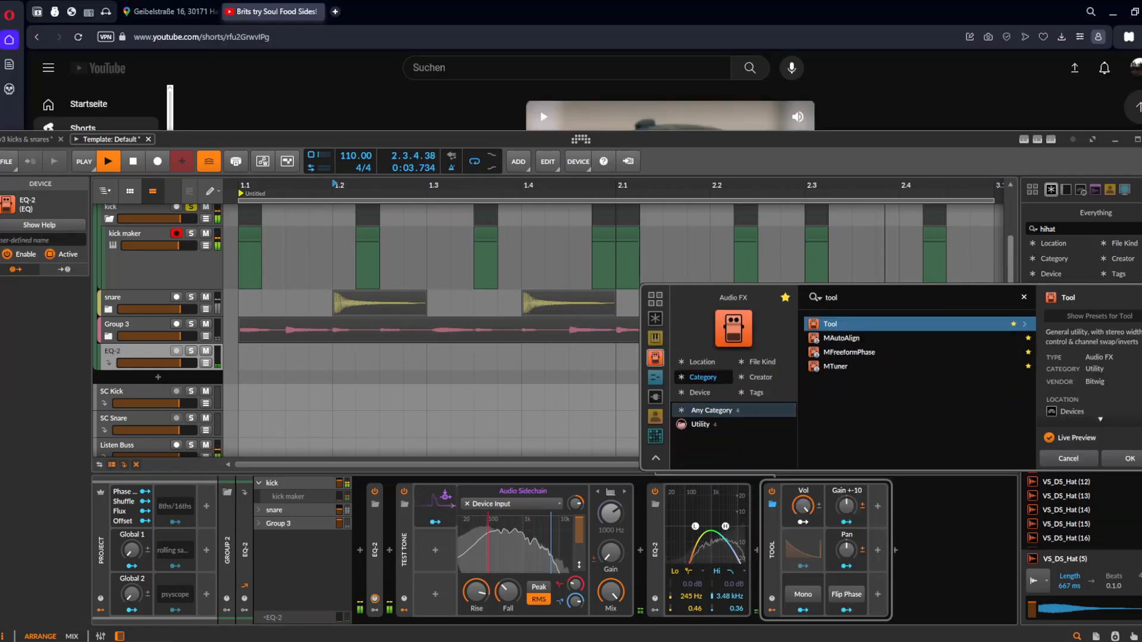
pyautogui.press('Return')
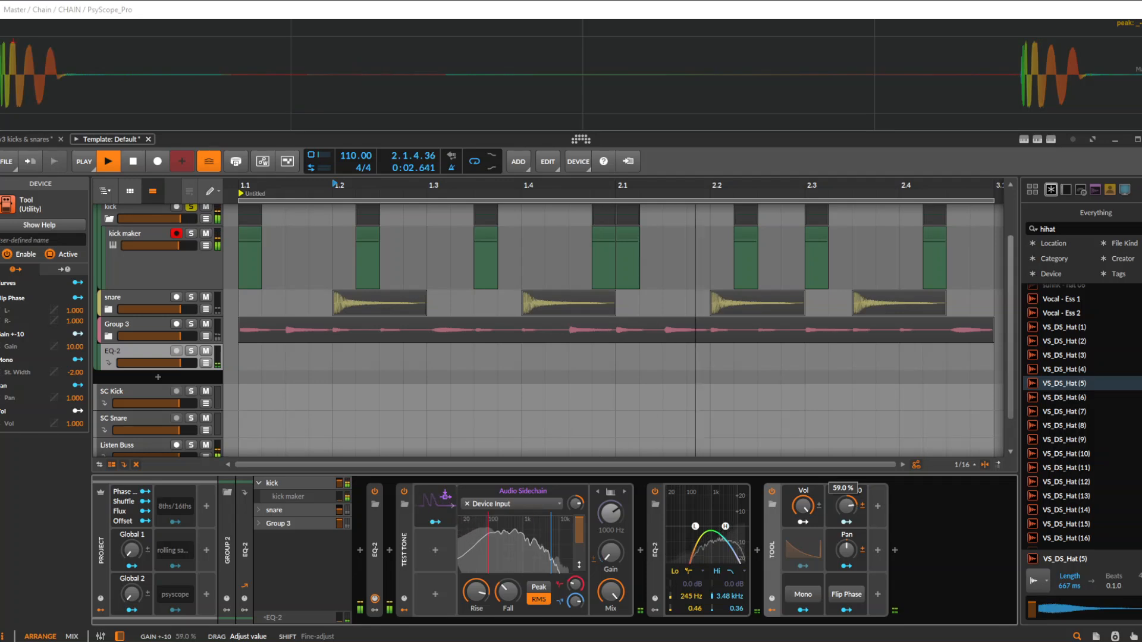
# Step: Solo the kick maker and snare tracks alongside the kick group and listen to them together
pyautogui.scroll(2, 595, 330)
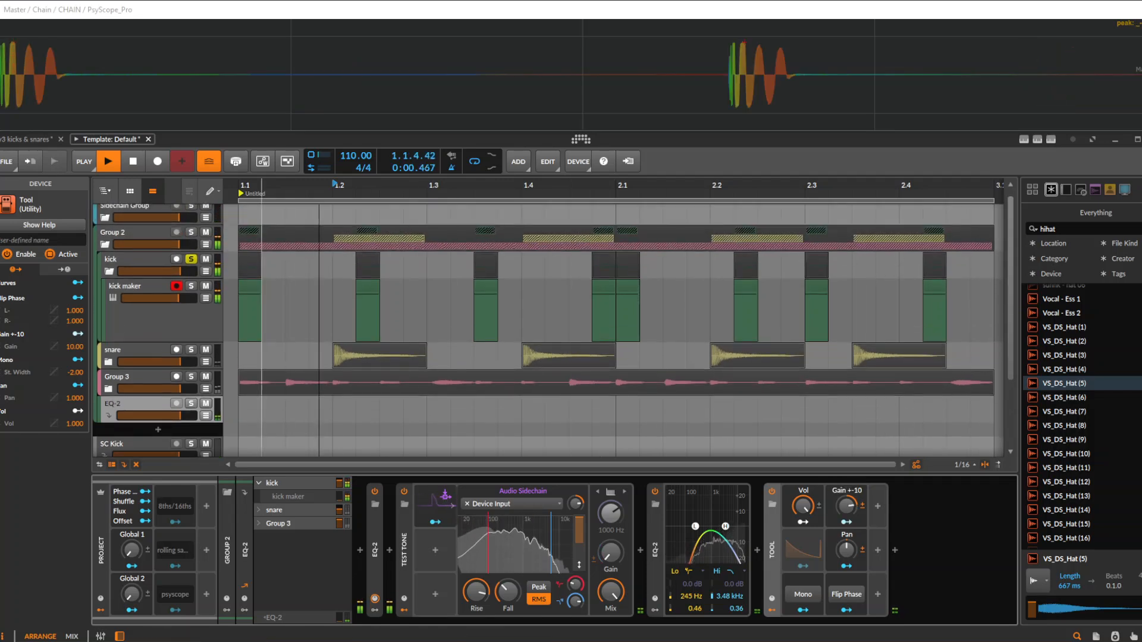
pyautogui.click(191, 286)
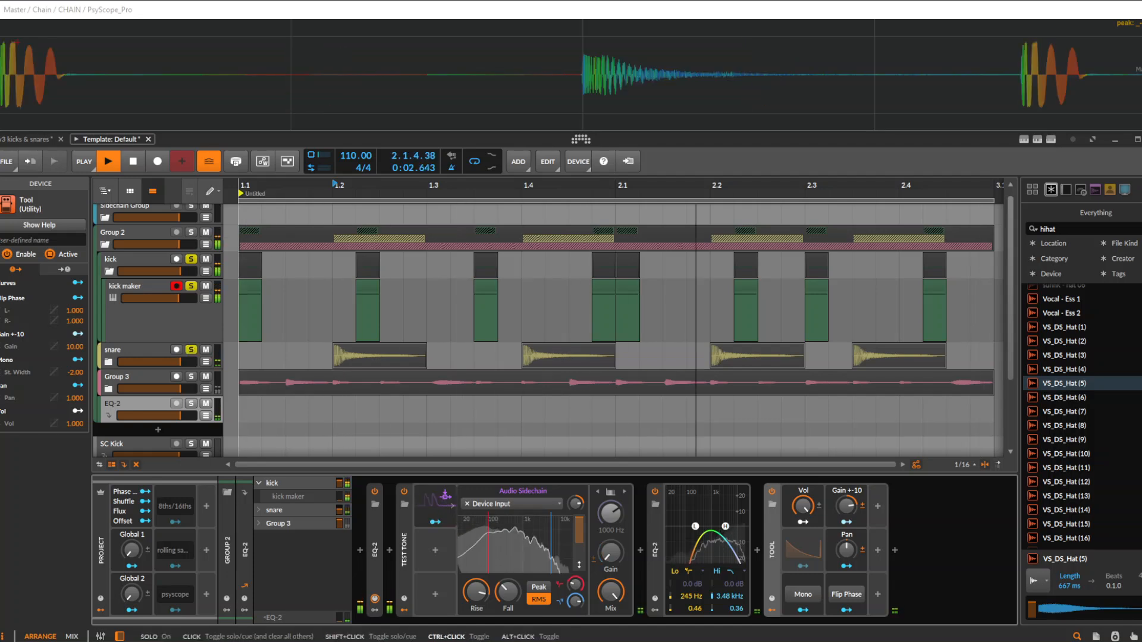
pyautogui.scroll(-1, 547, 317)
pyautogui.scroll(1, 191, 285)
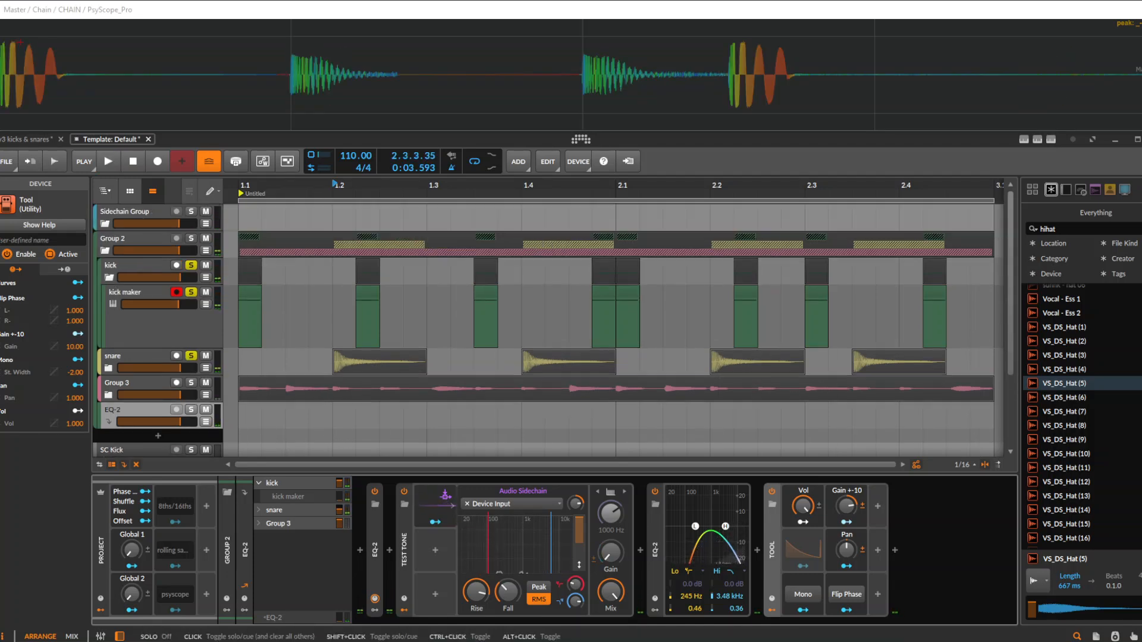
# Step: Expand the first EQ-2 in the chain, solo Group 2, and play the whole group
pyautogui.doubleClick(375, 550)
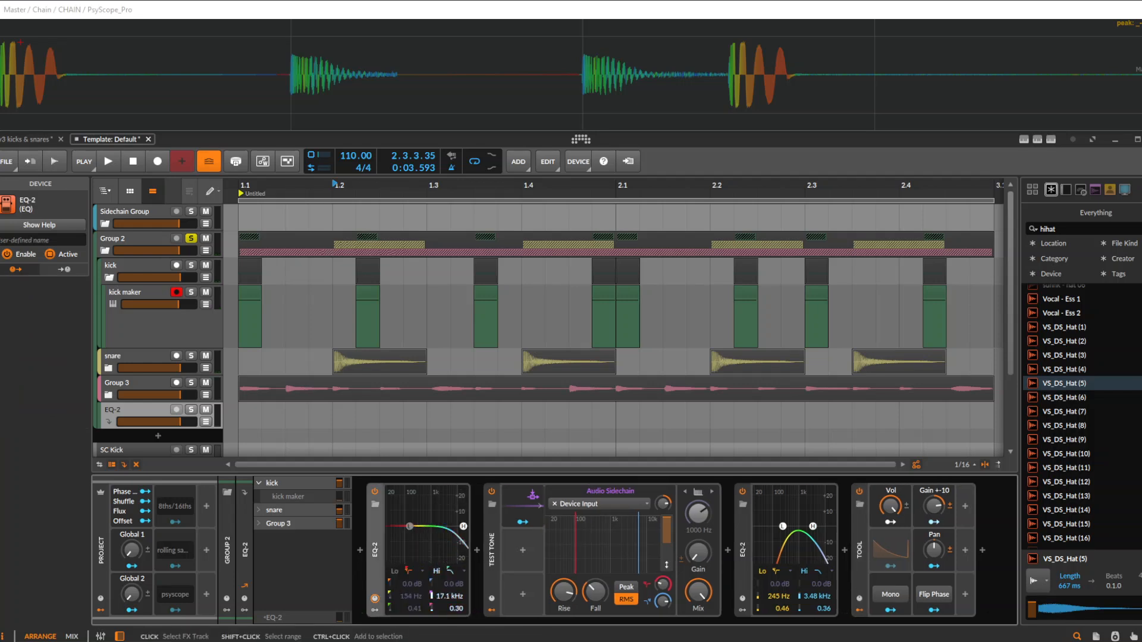
pyautogui.click(259, 524)
pyautogui.click(259, 523)
pyautogui.press('space')
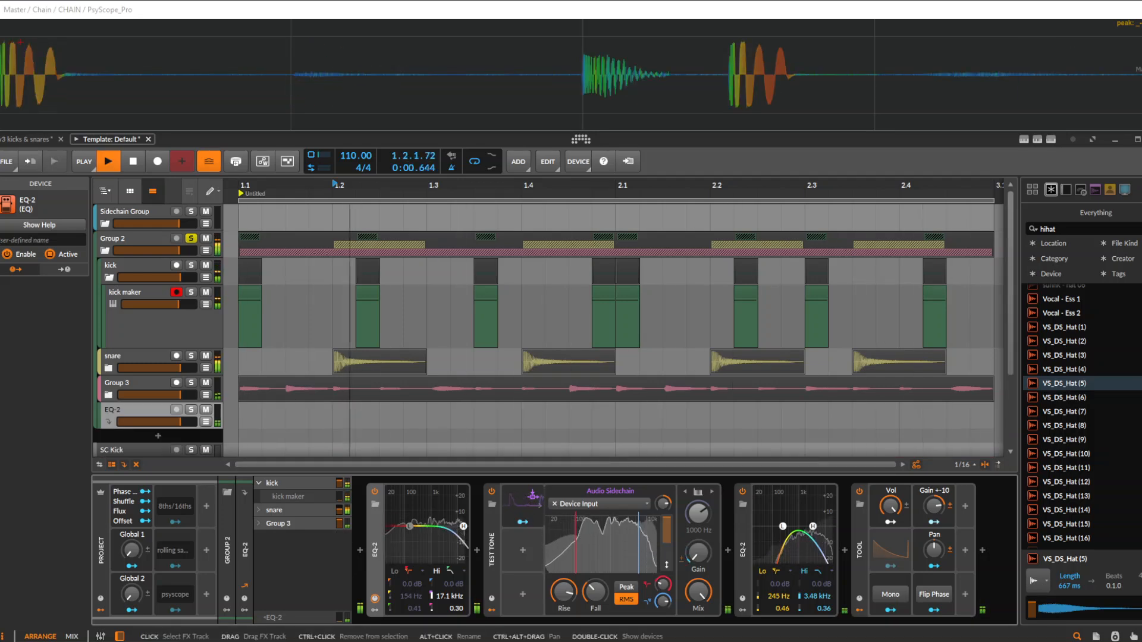
pyautogui.click(128, 410)
pyautogui.press('space')
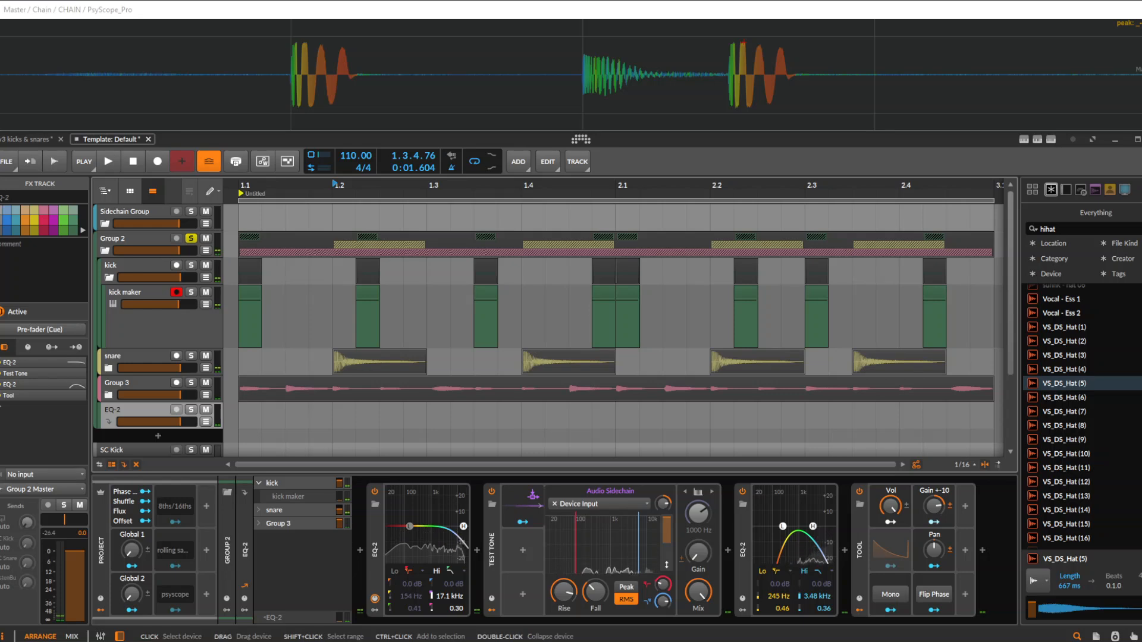
# Step: Add a second Test Tone to the EQ-2 track's chain and place it between the first Test Tone and the last EQ-2
pyautogui.doubleClick(492, 550)
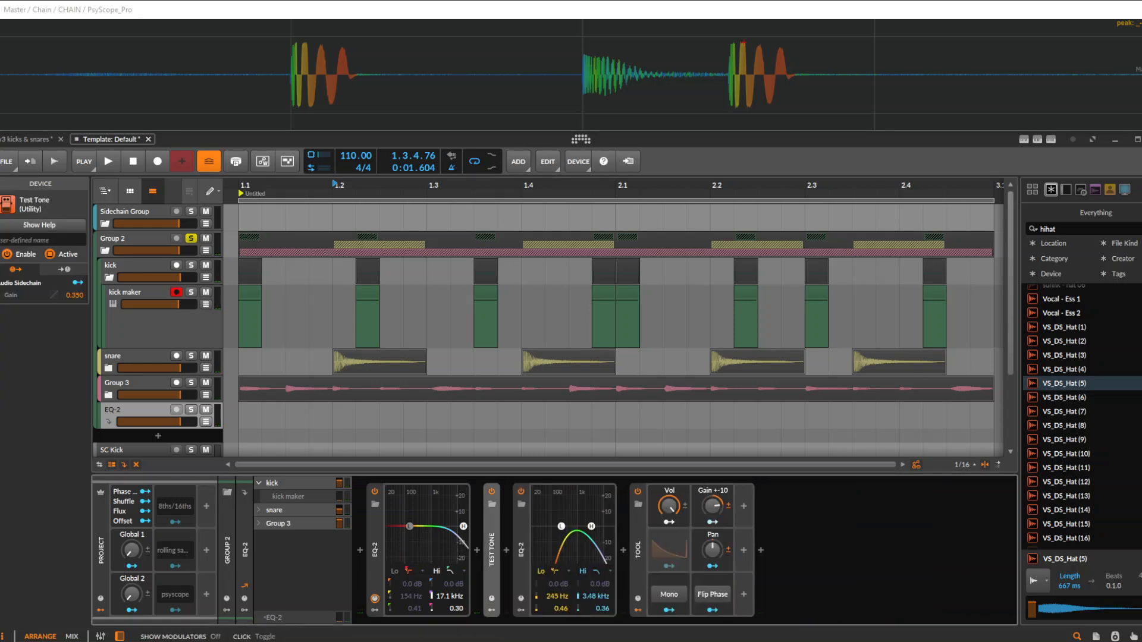
pyautogui.click(477, 550)
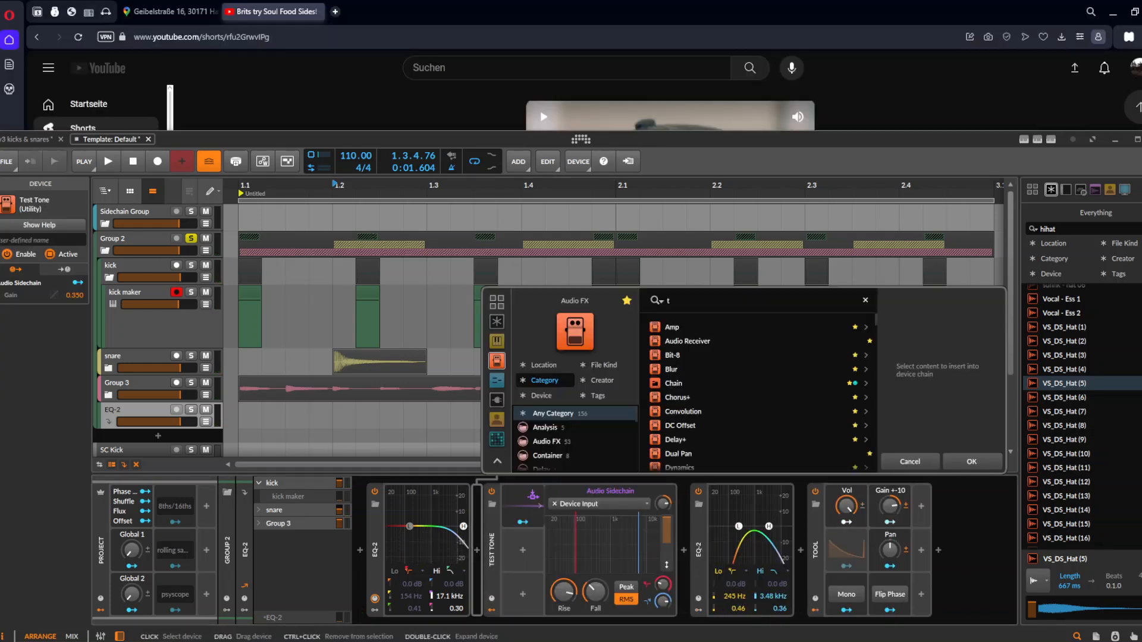
pyautogui.click(680, 328)
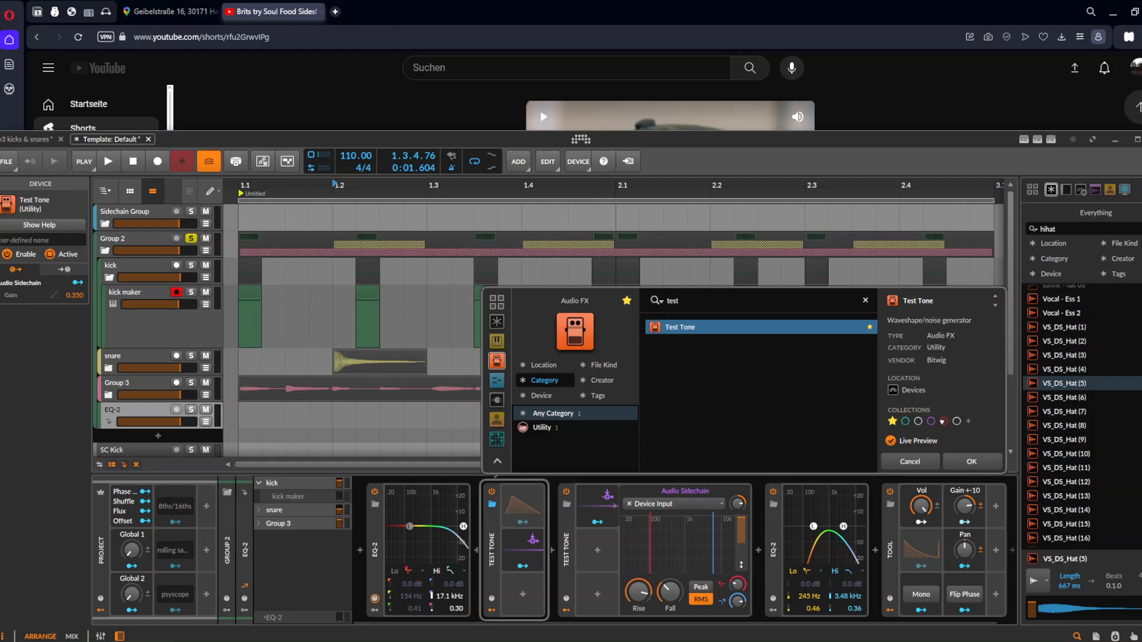
pyautogui.click(969, 463)
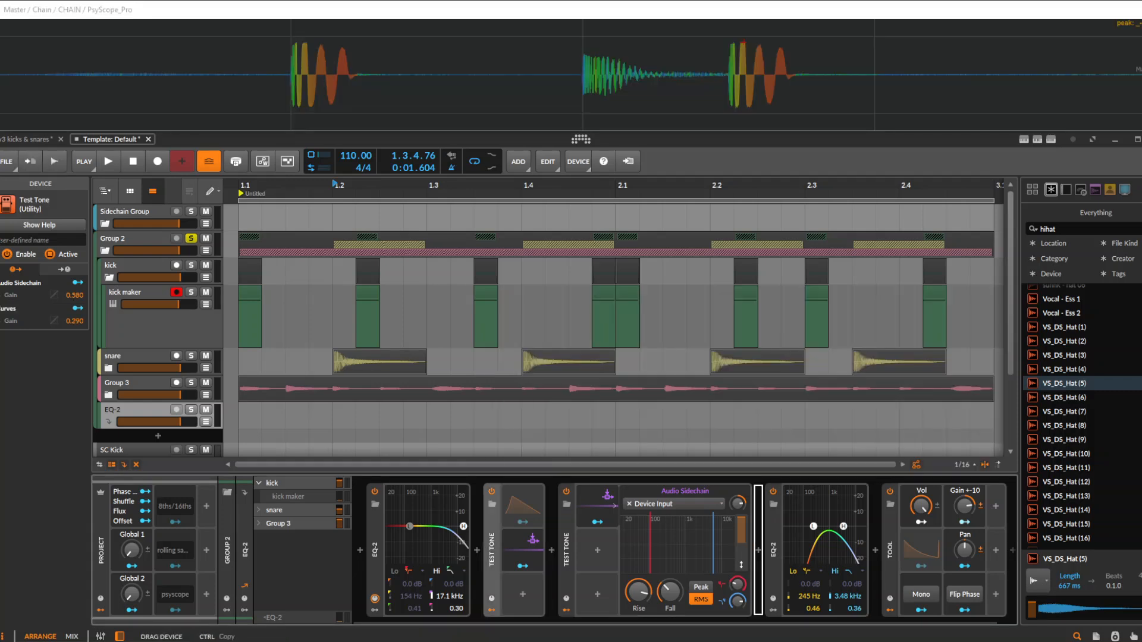
pyautogui.moveTo(492, 550); pyautogui.dragTo(759, 551)
# Step: Add an Audio Rate modulator to the second Test Tone and expand the device's controls
pyautogui.click(709, 594)
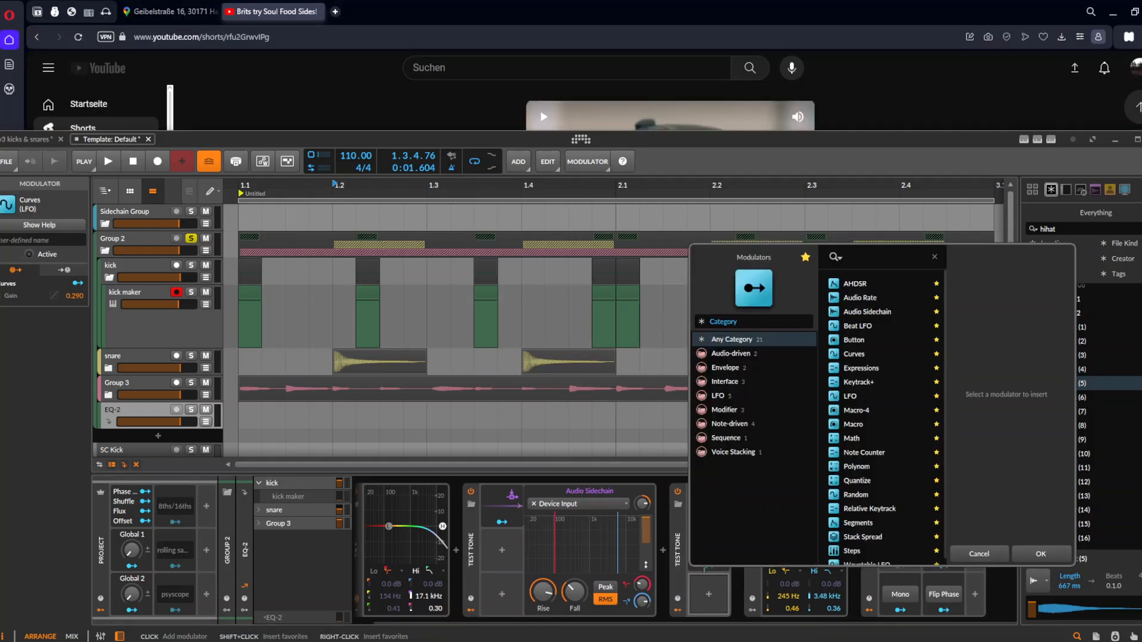
pyautogui.write('audio')
pyautogui.press('Return')
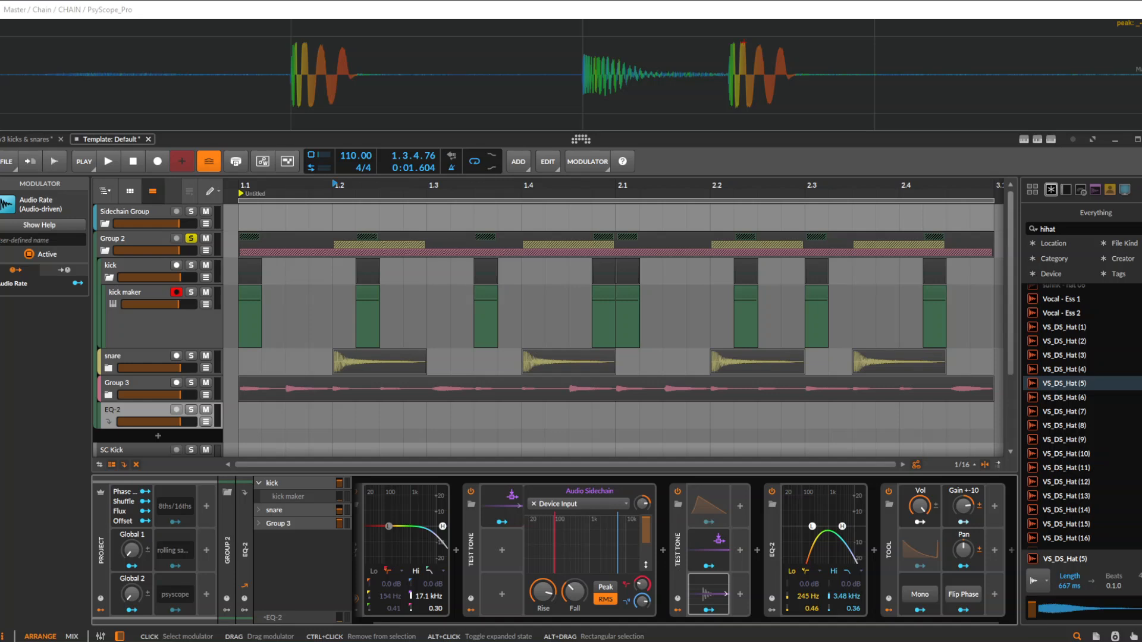
pyautogui.doubleClick(678, 550)
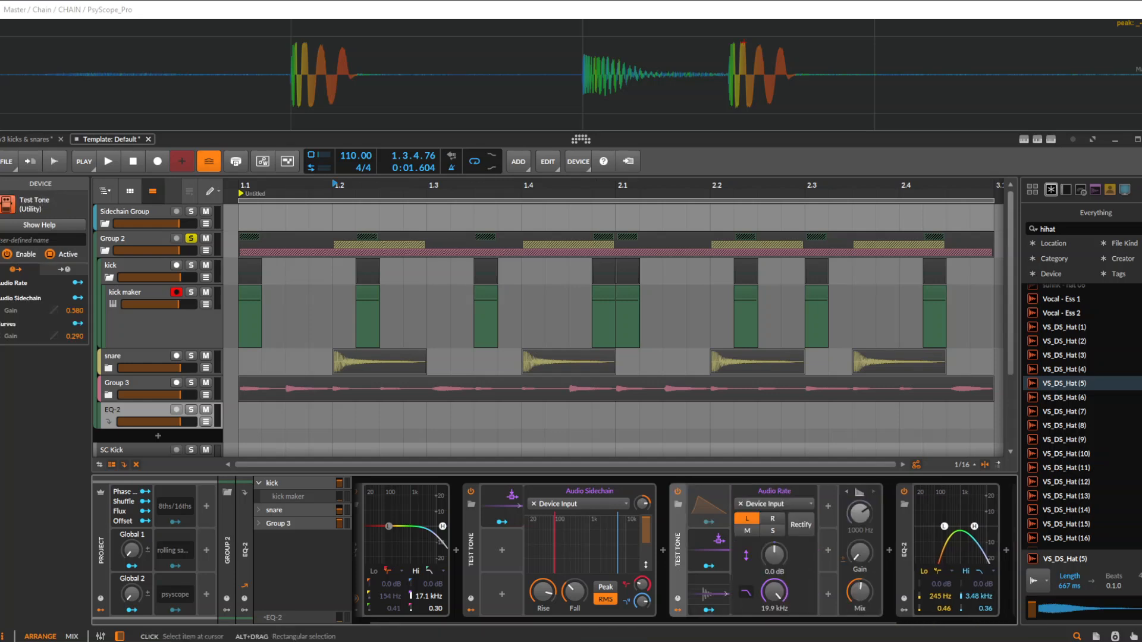
# Step: Modulate the second Test Tone's gain with Audio Rate by 0.940 and solo the EQ-2 track for playback
pyautogui.click(708, 594)
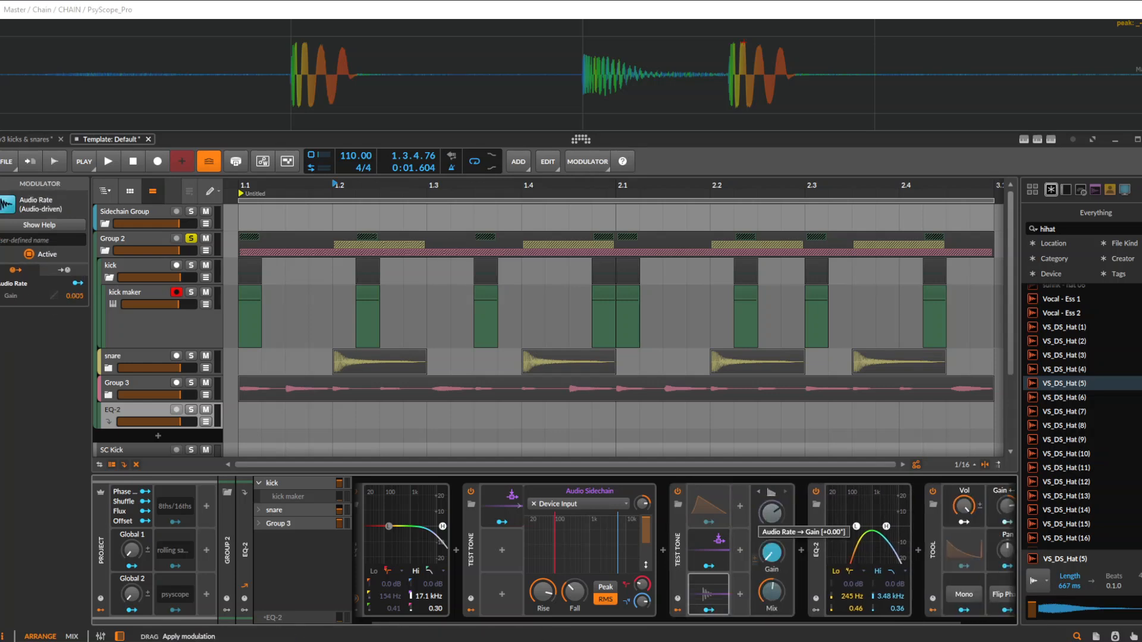
pyautogui.press('space')
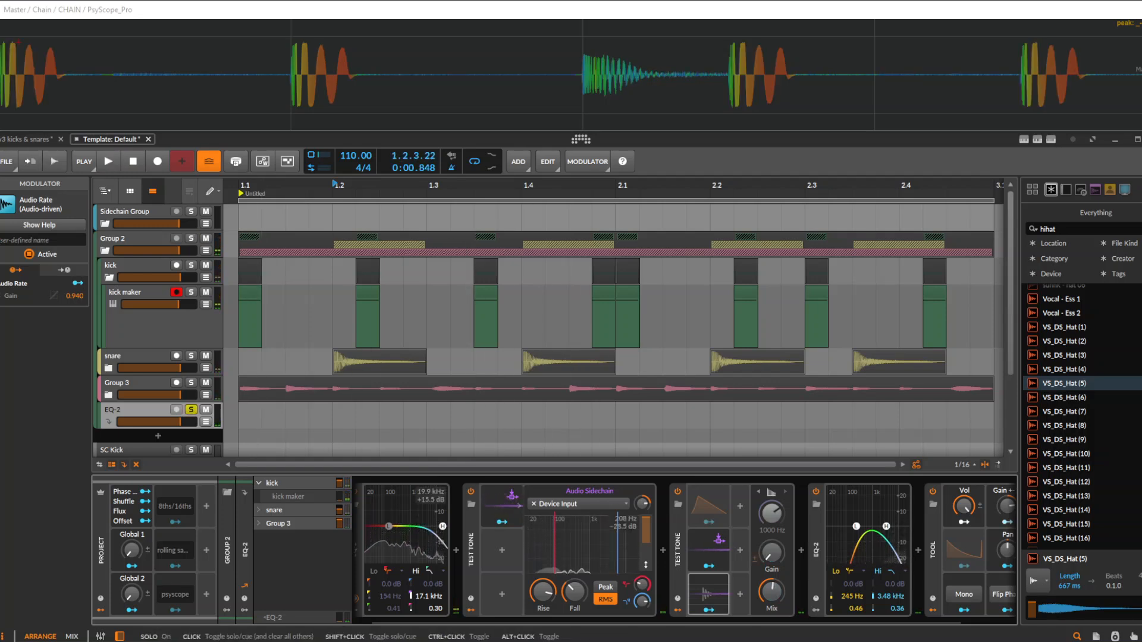
pyautogui.press('space')
# Step: Set the Audio Rate modulator to channel M with +24.0 dB gain, and switch the second Test Tone to White Noise
pyautogui.click(708, 594)
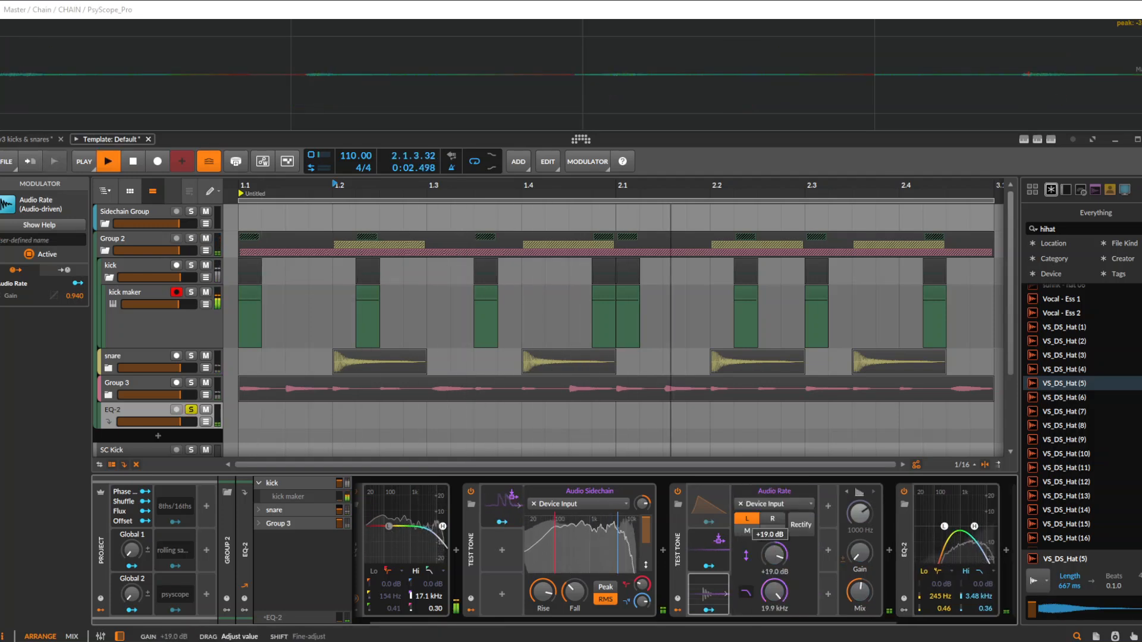
pyautogui.click(747, 531)
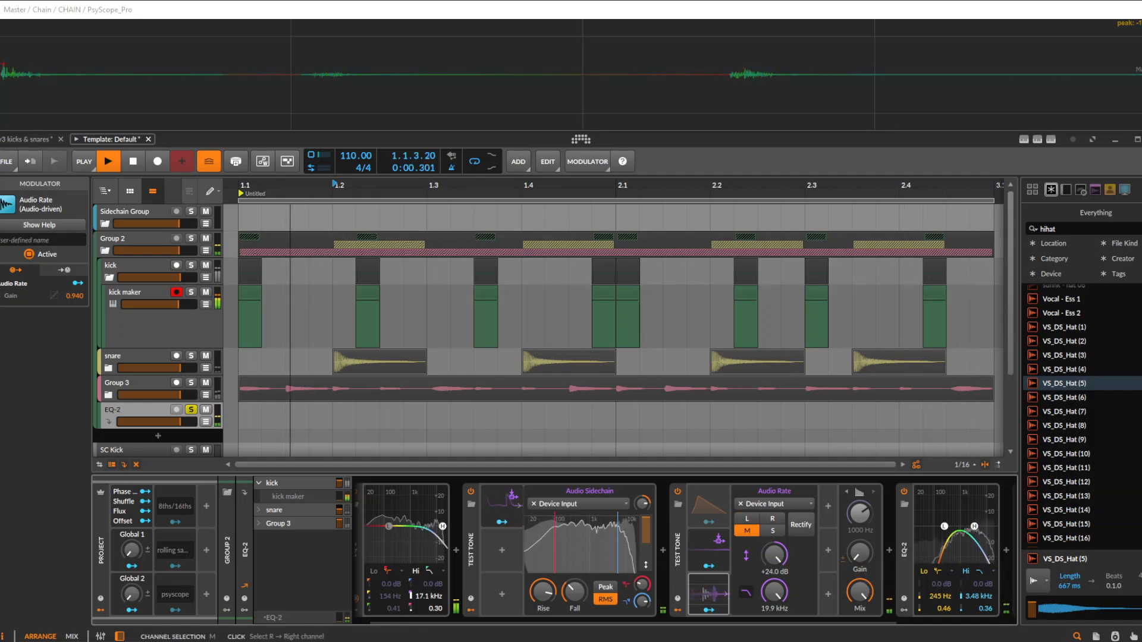
pyautogui.click(860, 493)
pyautogui.click(882, 597)
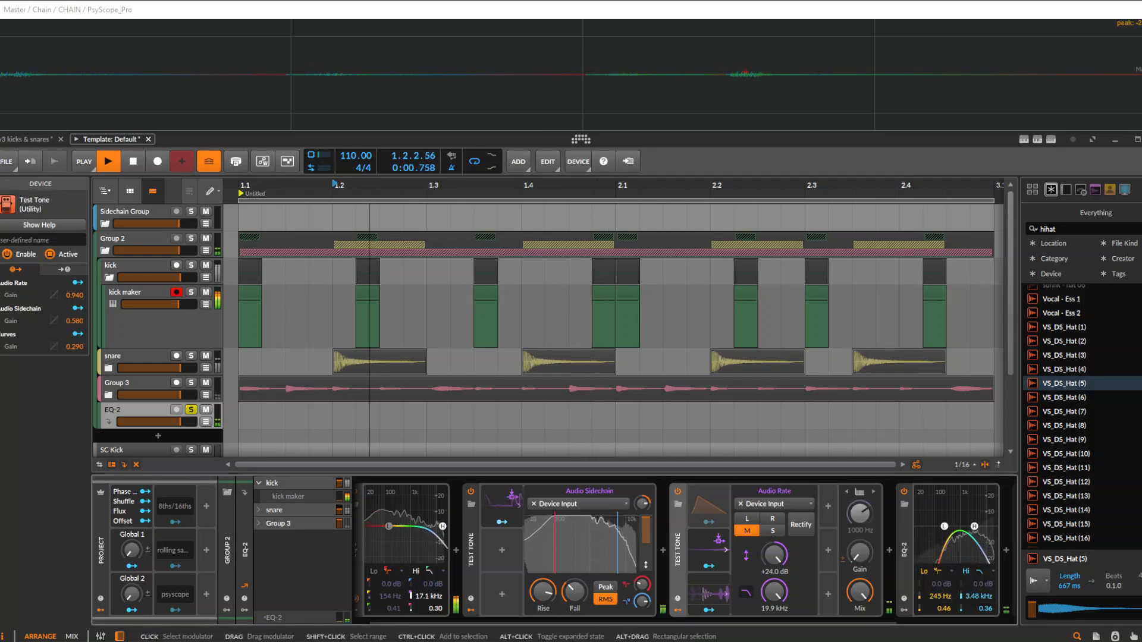
# Step: Reorder the EQ-2 track's chain so the second Test Tone comes after the last EQ-2 and before the Tool
pyautogui.hscroll(3, 892, 543)
pyautogui.moveTo(545, 549); pyautogui.dragTo(846, 553)
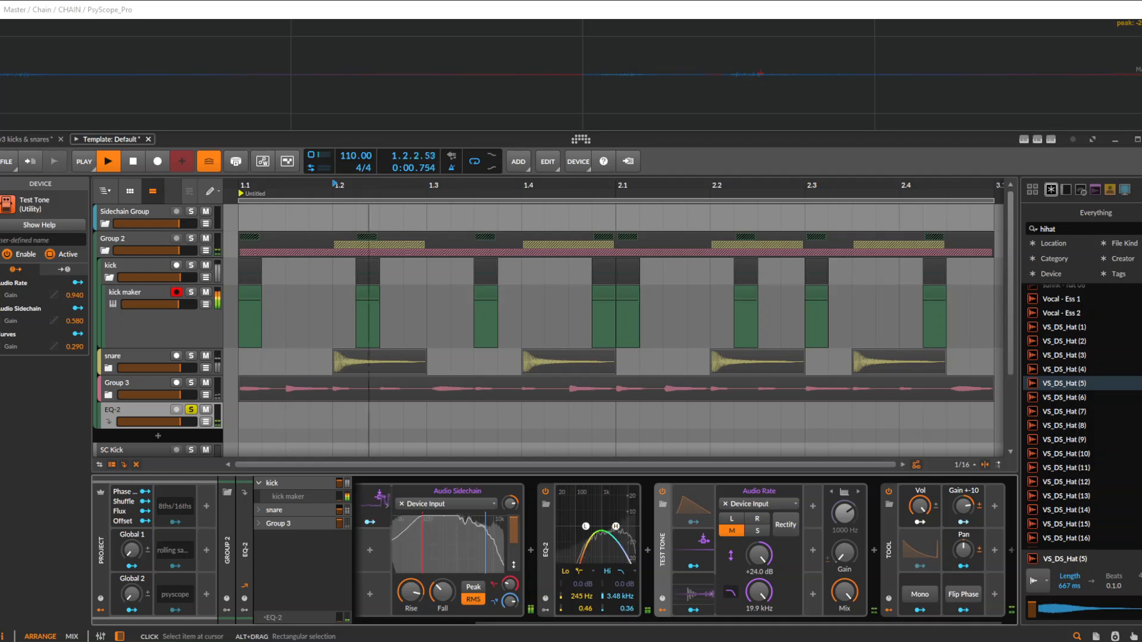
# Step: Audition the Audio Rate modulator's filter cutoff at 110 Hz during playback, and return it to 19.9 kHz
pyautogui.moveTo(759, 592); pyautogui.dragTo(758, 613)
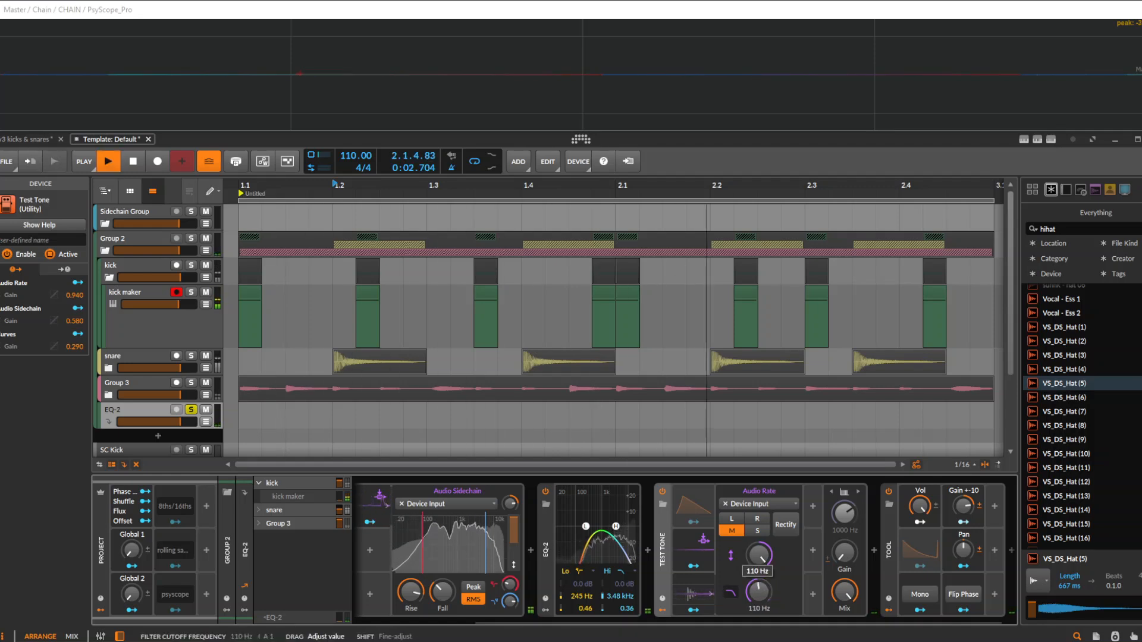
pyautogui.press('space')
pyautogui.press('space')
pyautogui.press('space')
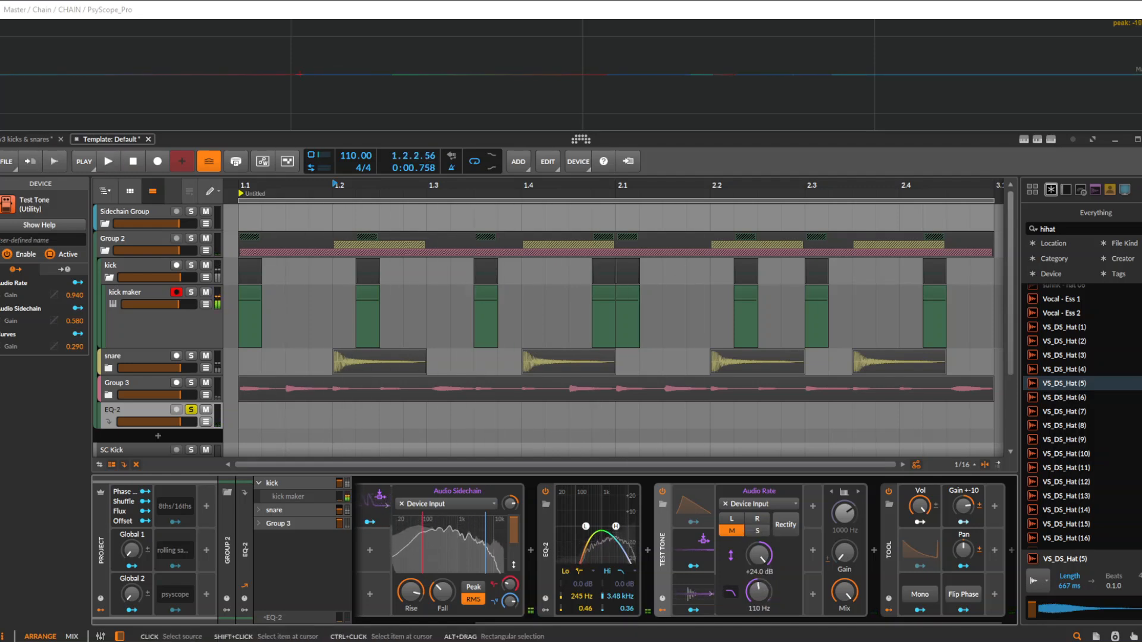
pyautogui.click(760, 504)
pyautogui.click(760, 492)
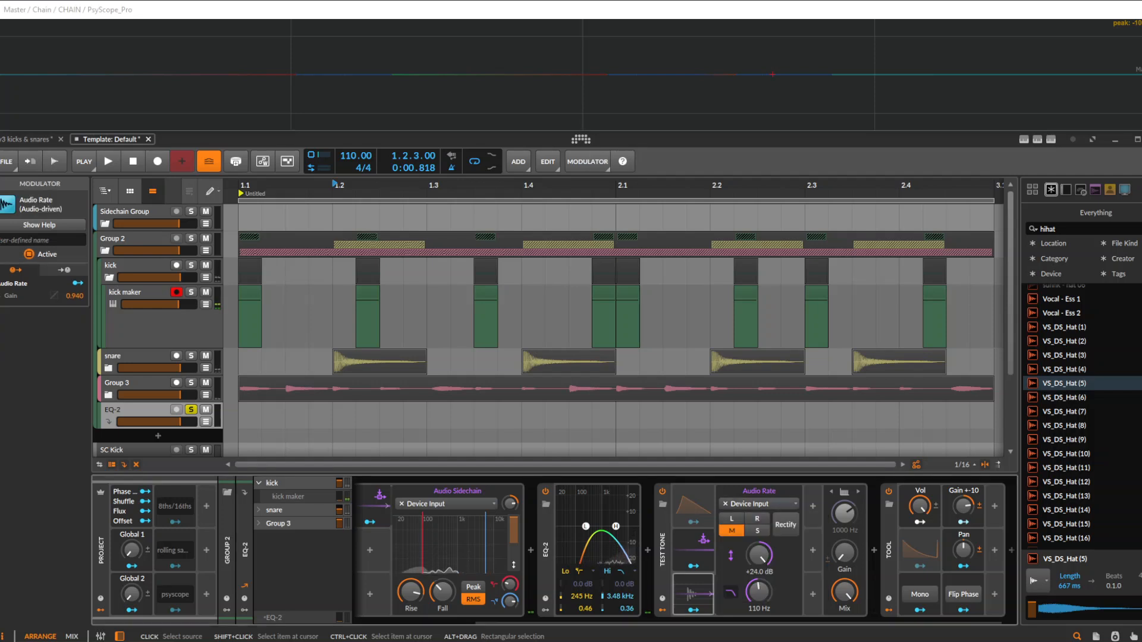
pyautogui.press('space')
pyautogui.press('space')
pyautogui.press('space')
pyautogui.moveTo(759, 592); pyautogui.dragTo(759, 523)
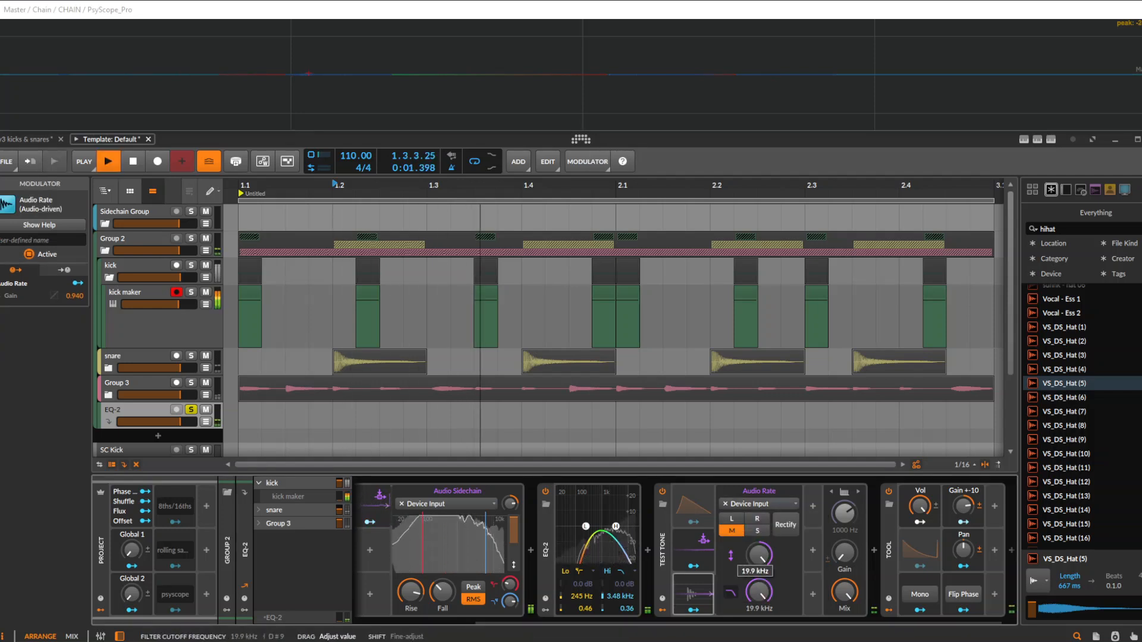
# Step: Set the Audio Sidechain modulation of the second Test Tone's gain to 0.810, adjust the mix and collapse the device's controls
pyautogui.click(694, 543)
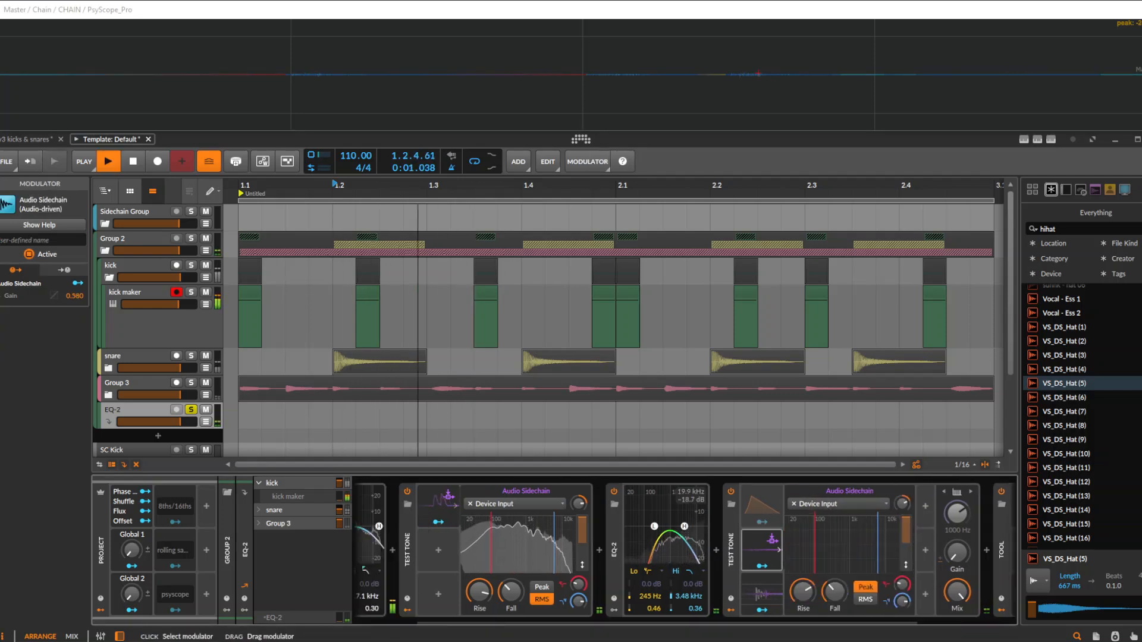
pyautogui.click(762, 566)
pyautogui.moveTo(957, 553); pyautogui.dragTo(958, 527)
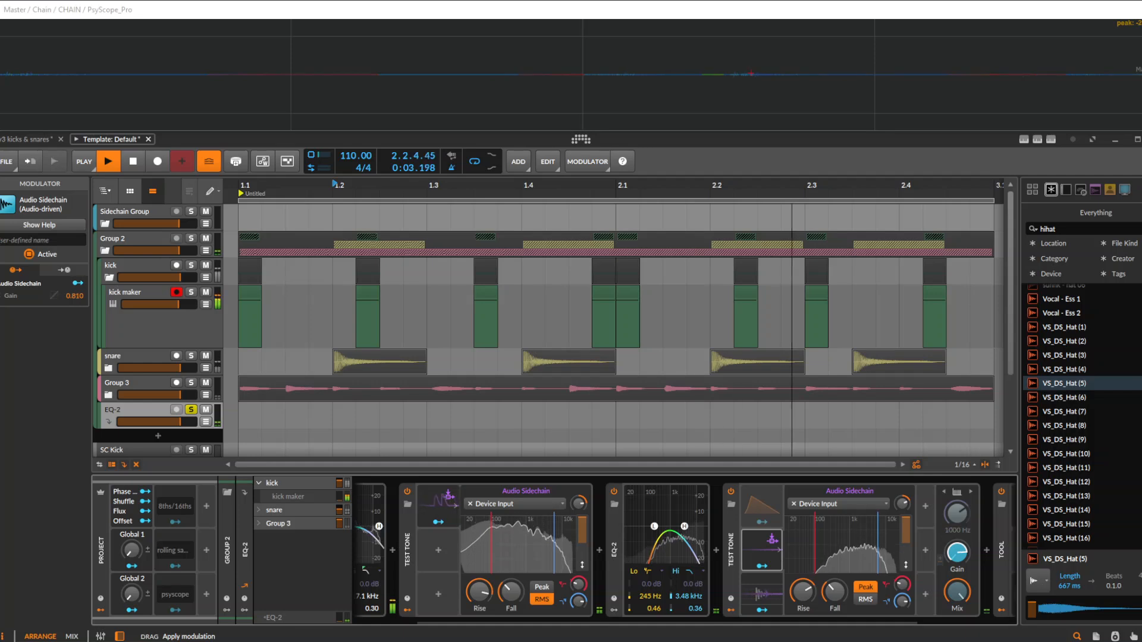
pyautogui.moveTo(957, 592); pyautogui.dragTo(958, 637)
pyautogui.doubleClick(732, 548)
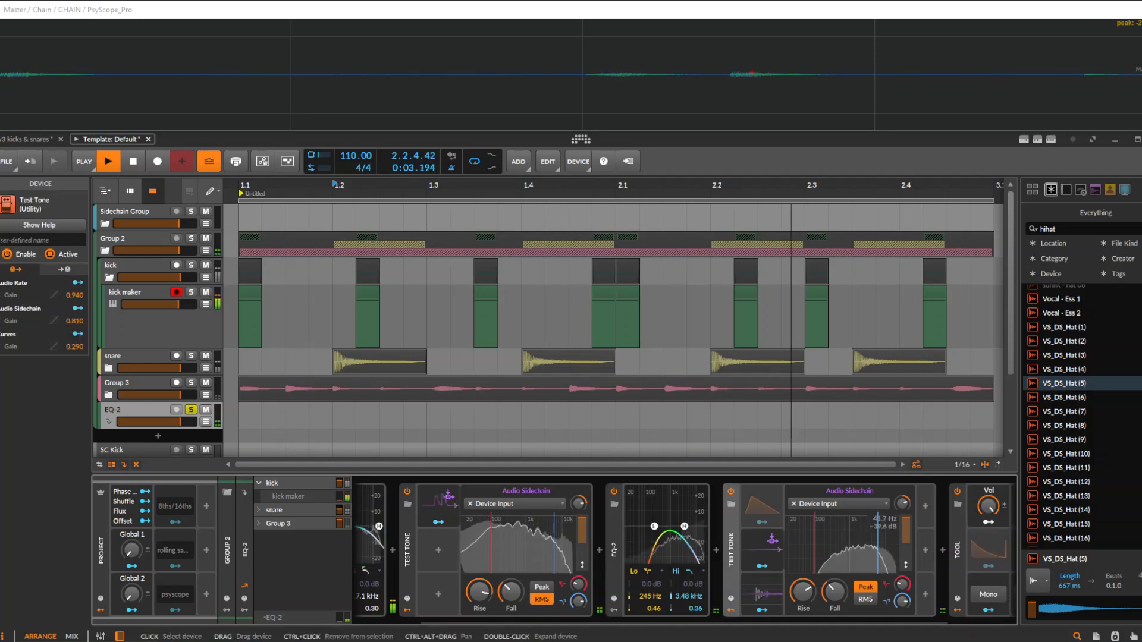
# Step: Add a Tremolo after the second Test Tone, set its rate to 0.17 Hz and start playback
pyautogui.press('space')
pyautogui.click(942, 550)
pyautogui.write('te')
pyautogui.press('BackSpace')
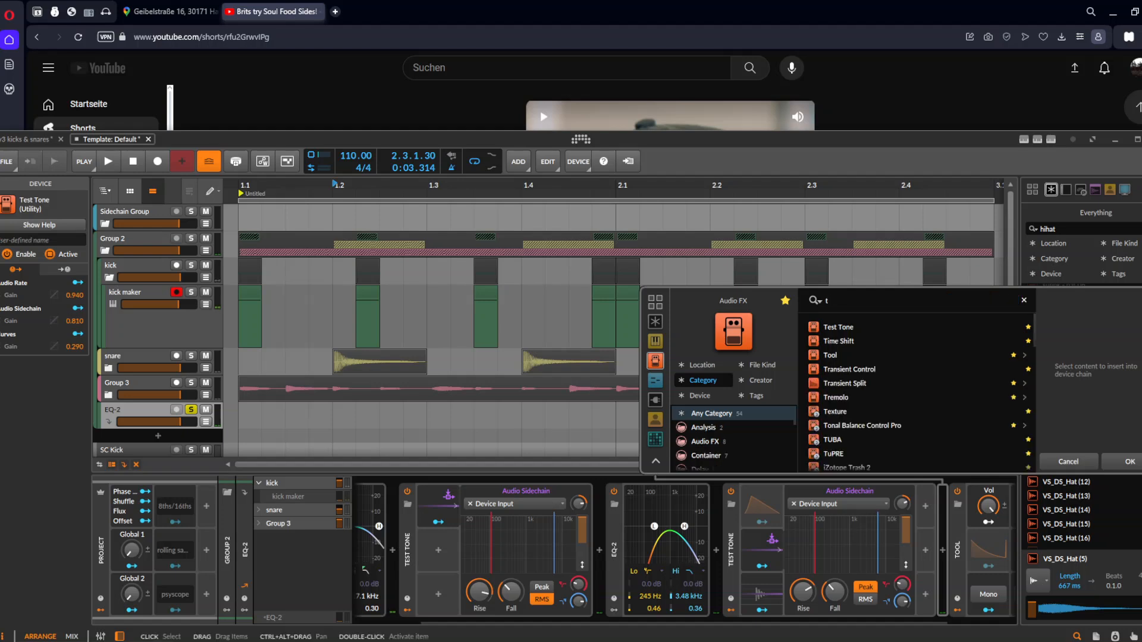
pyautogui.write('re')
pyautogui.press('Return')
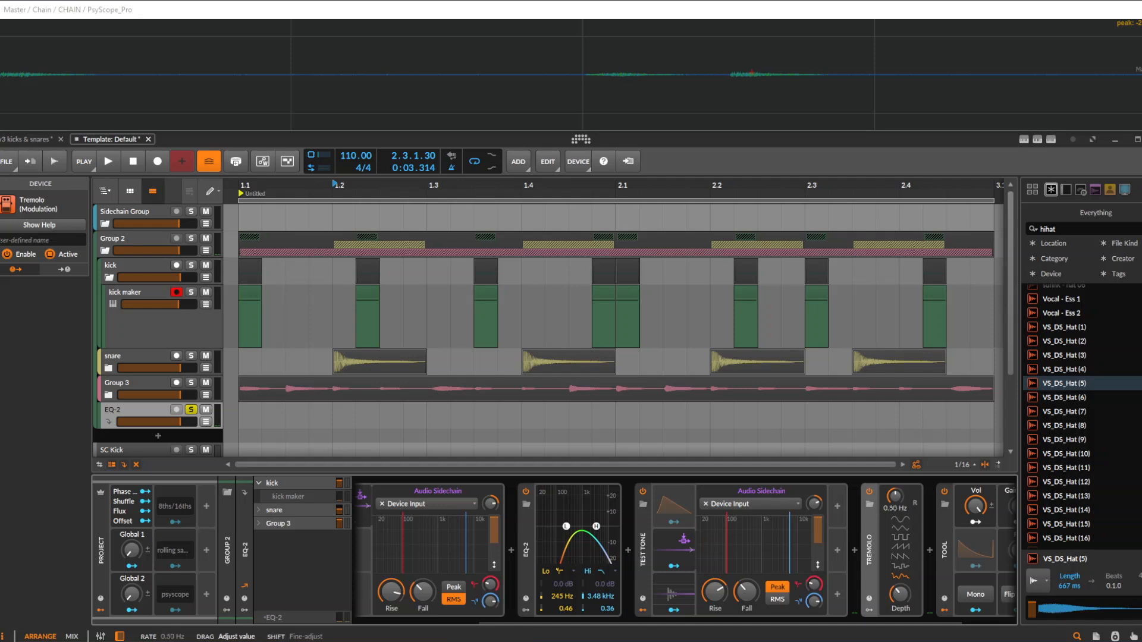
pyautogui.moveTo(895, 496); pyautogui.dragTo(895, 512)
pyautogui.press('space')
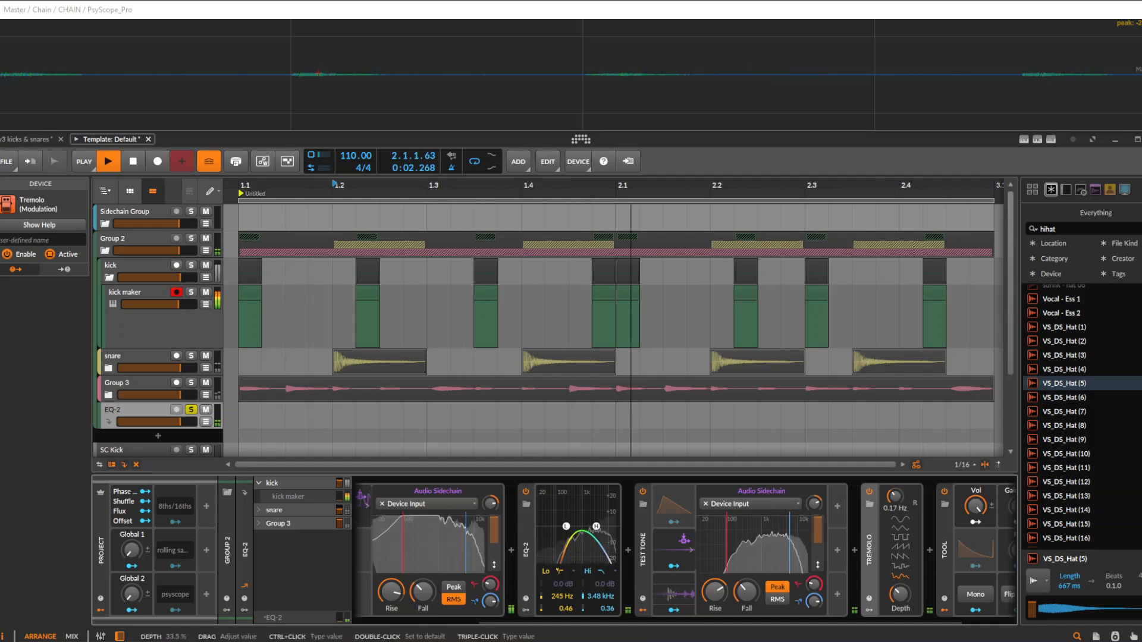
# Step: Move the Tremolo up the chain to directly before the first Test Tone
pyautogui.moveTo(869, 550); pyautogui.dragTo(511, 550)
pyautogui.hscroll(-3, 654, 535)
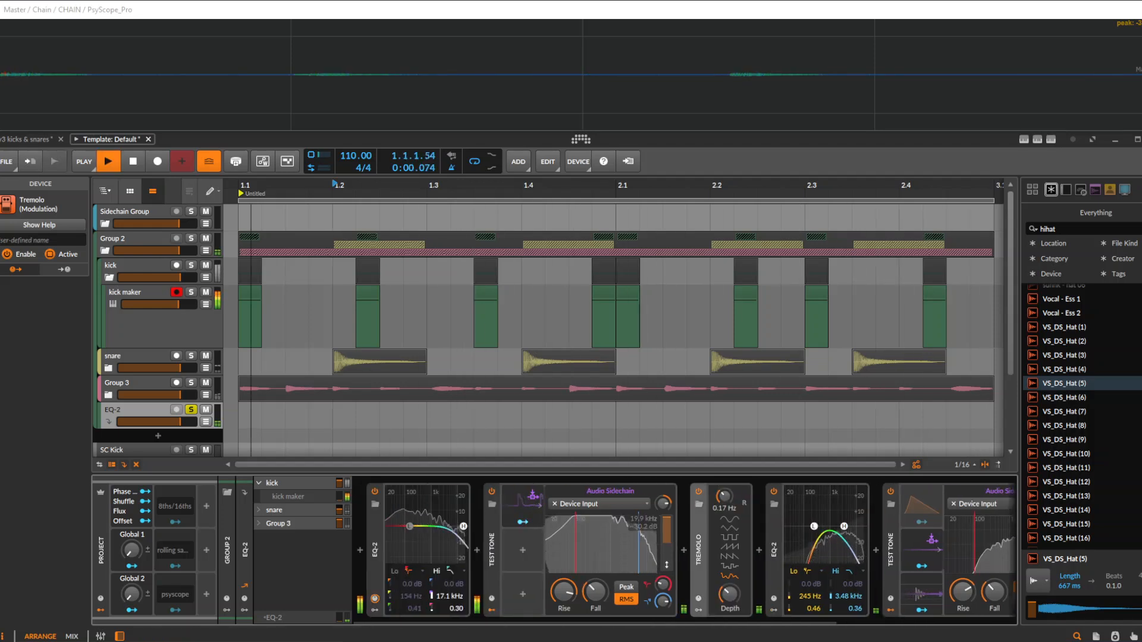
pyautogui.moveTo(698, 550); pyautogui.dragTo(479, 550)
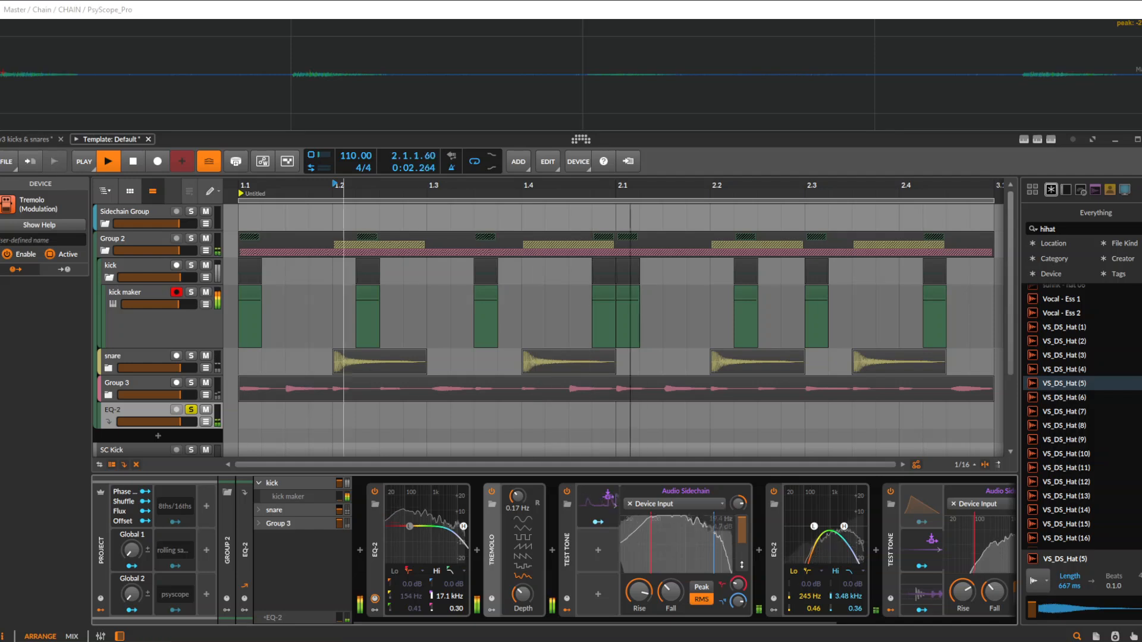
# Step: Unsolo the EQ-2 track, listen to the full mix and check the snare group's device chain
pyautogui.click(191, 410)
pyautogui.scroll(-2, 476, 321)
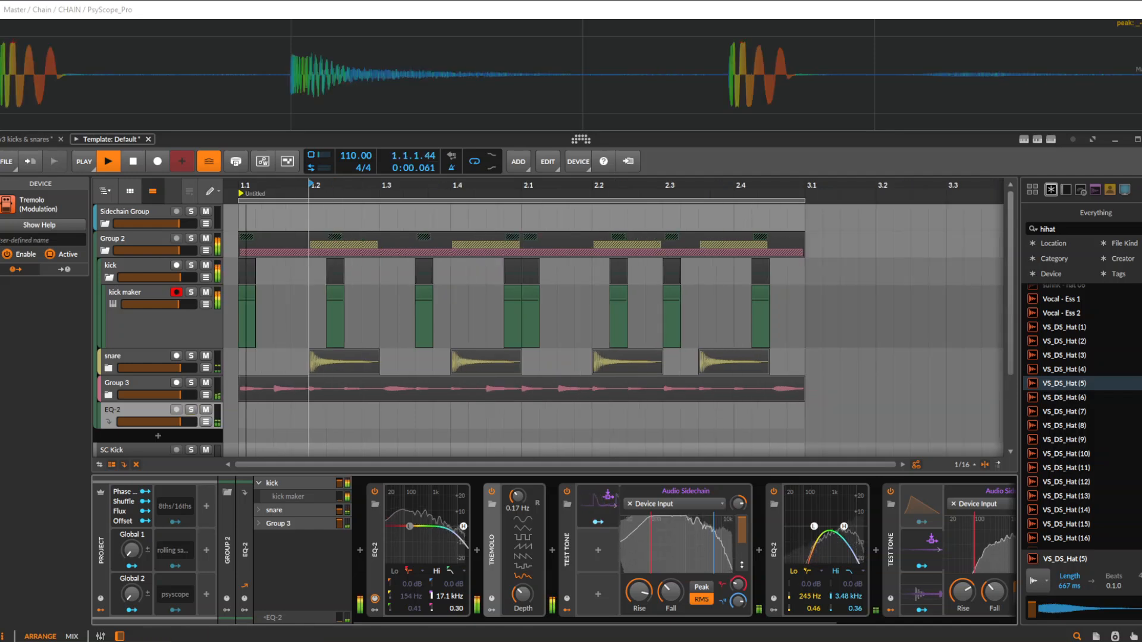
pyautogui.scroll(2, 309, 322)
pyautogui.hscroll(-2, 526, 322)
pyautogui.scroll(-1, 587, 321)
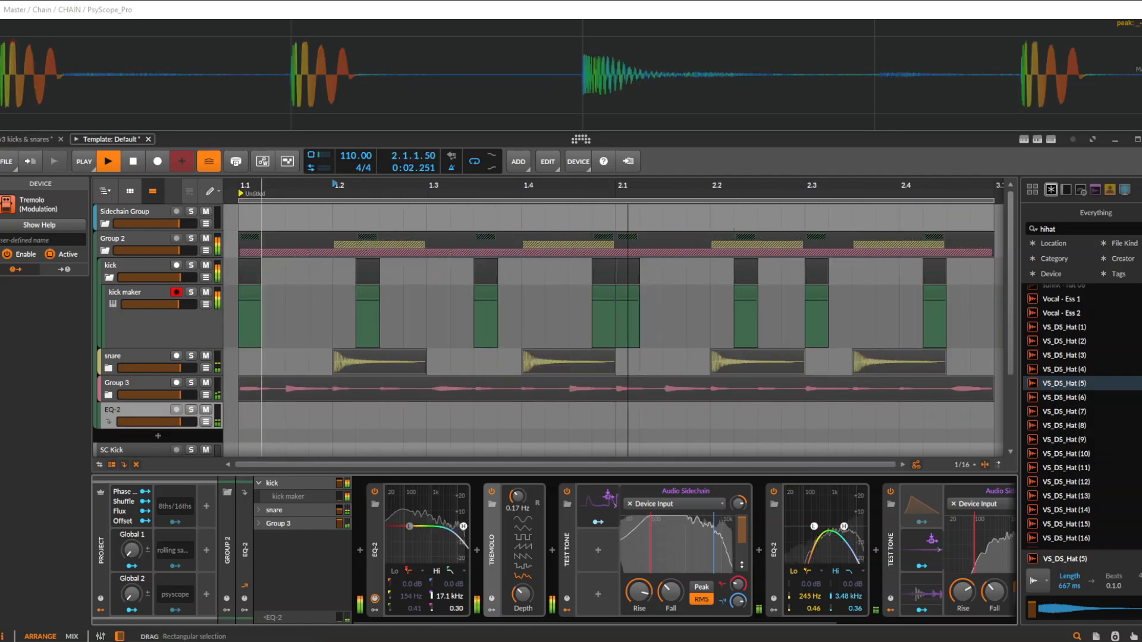
pyautogui.click(131, 356)
pyautogui.scroll(-2, 476, 321)
pyautogui.scroll(2, 476, 322)
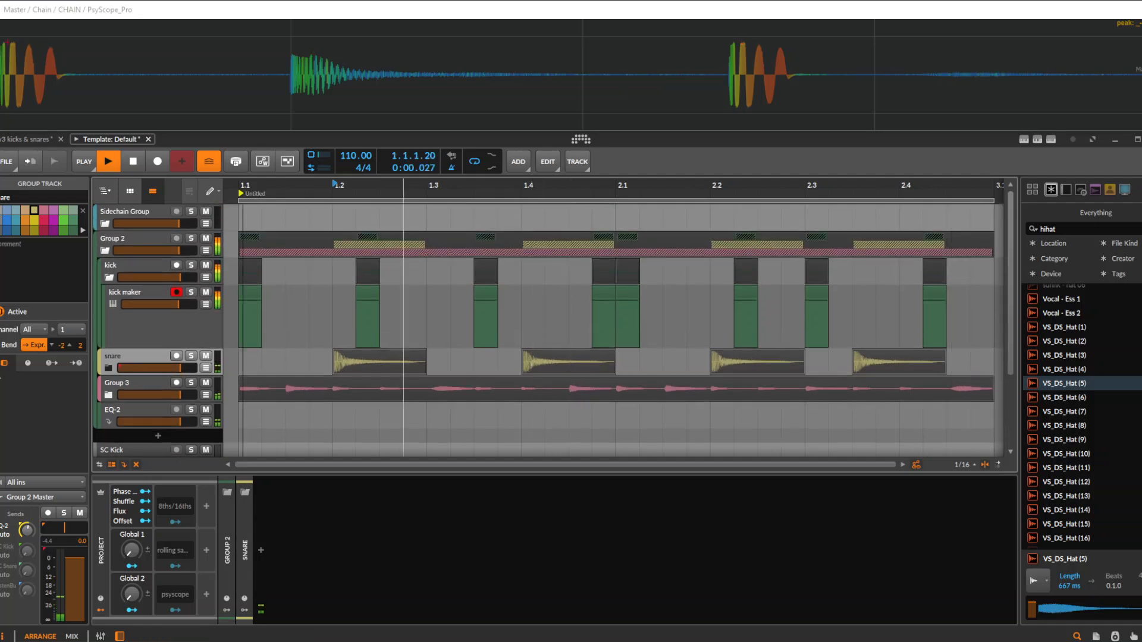
# Step: Add an EQ-2 to Group 3 and set its low cut to 1.56 kHz with a Q of 0.32
pyautogui.click(131, 384)
pyautogui.click(108, 395)
pyautogui.press('space')
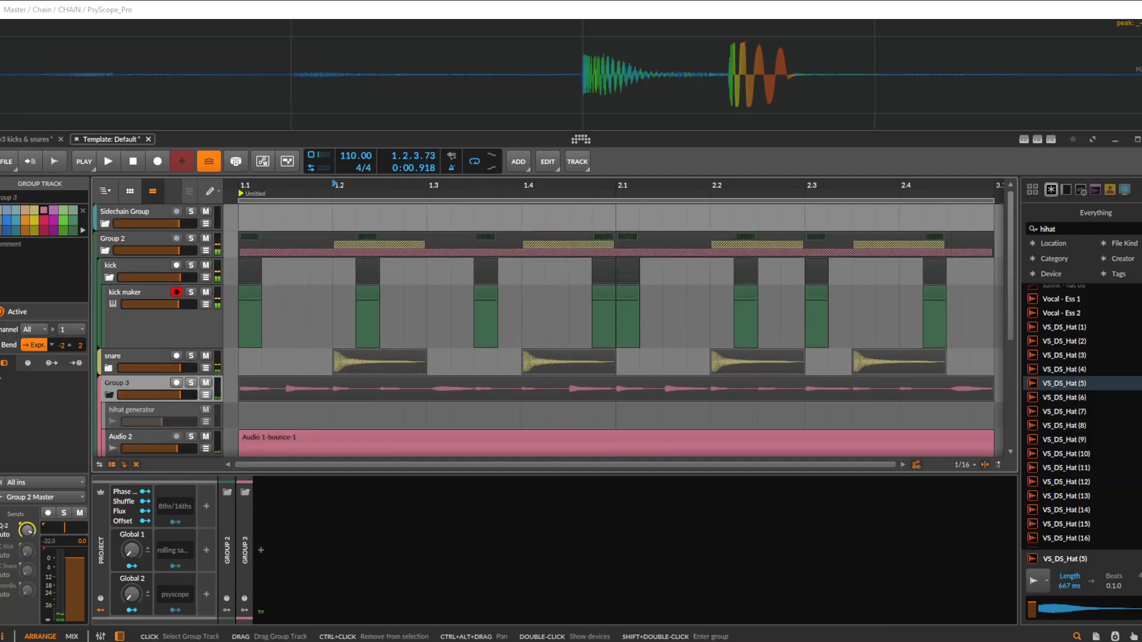
pyautogui.click(108, 395)
pyautogui.click(261, 550)
pyautogui.write('eq')
pyautogui.press('Return')
pyautogui.press('space')
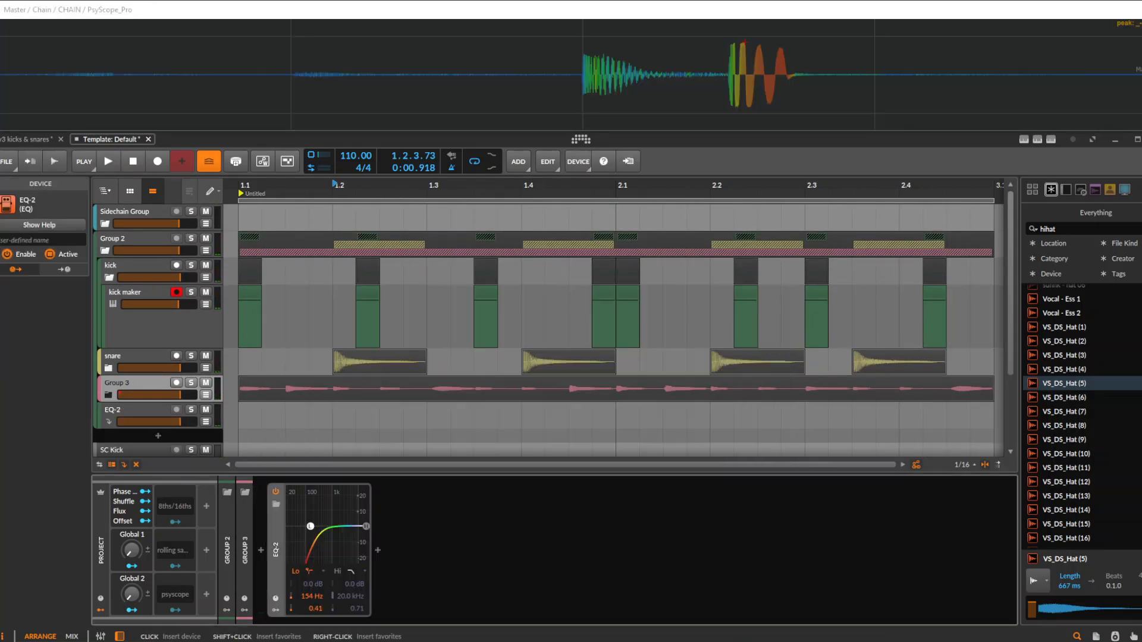
pyautogui.moveTo(309, 527); pyautogui.dragTo(337, 526)
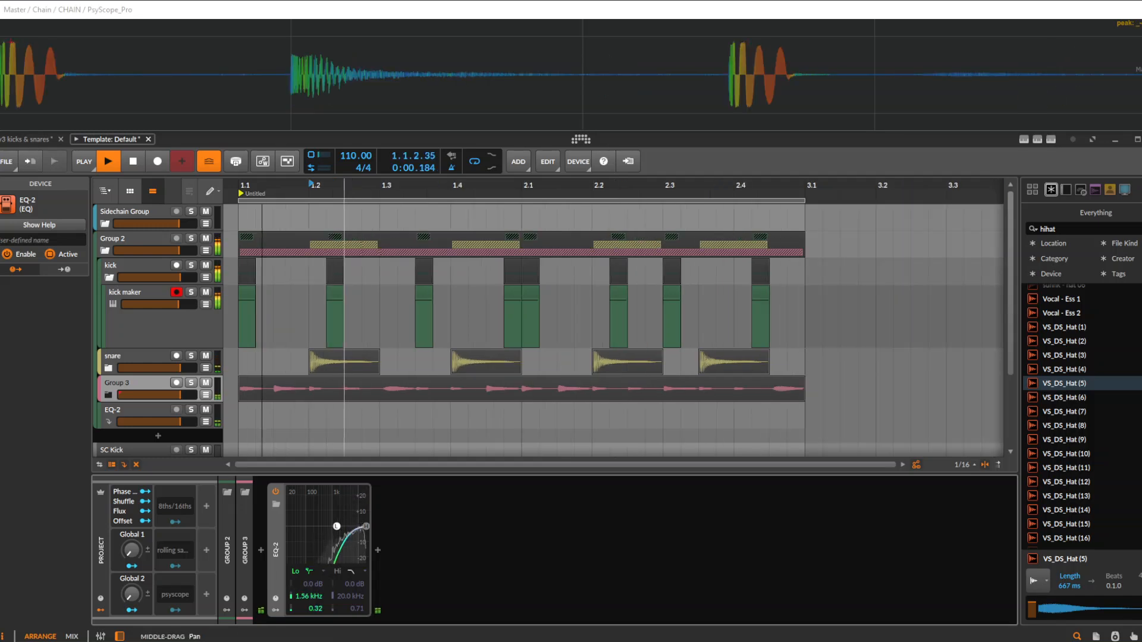
pyautogui.press('space')
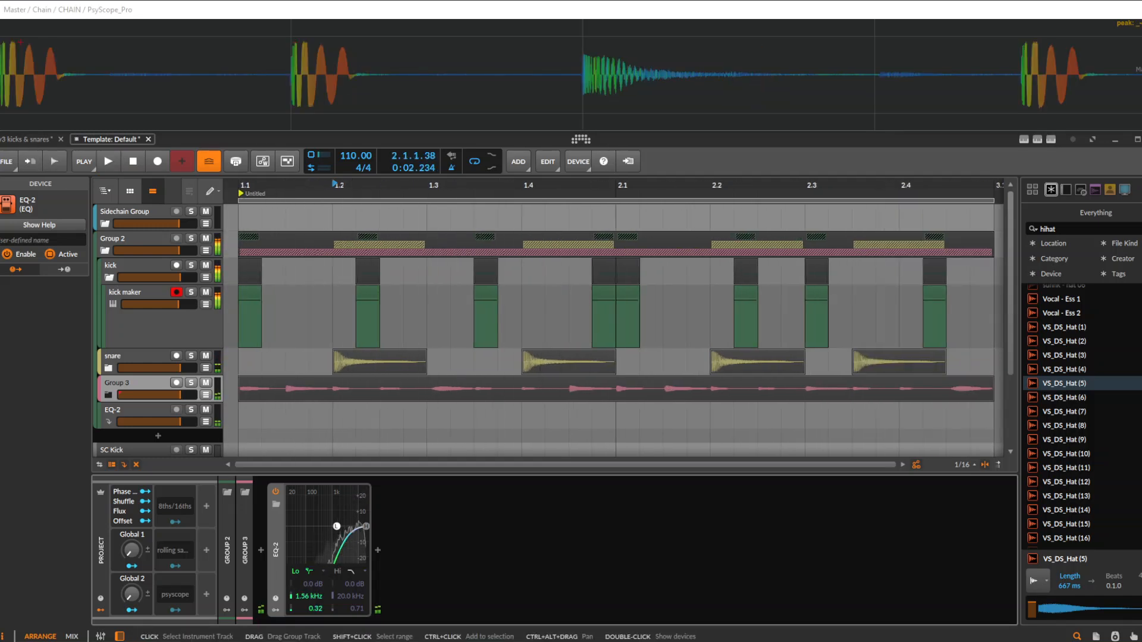
# Step: Solo and expand the snare group, add an effect track inside it and place it between Audio 1 and Test Tone
pyautogui.click(109, 368)
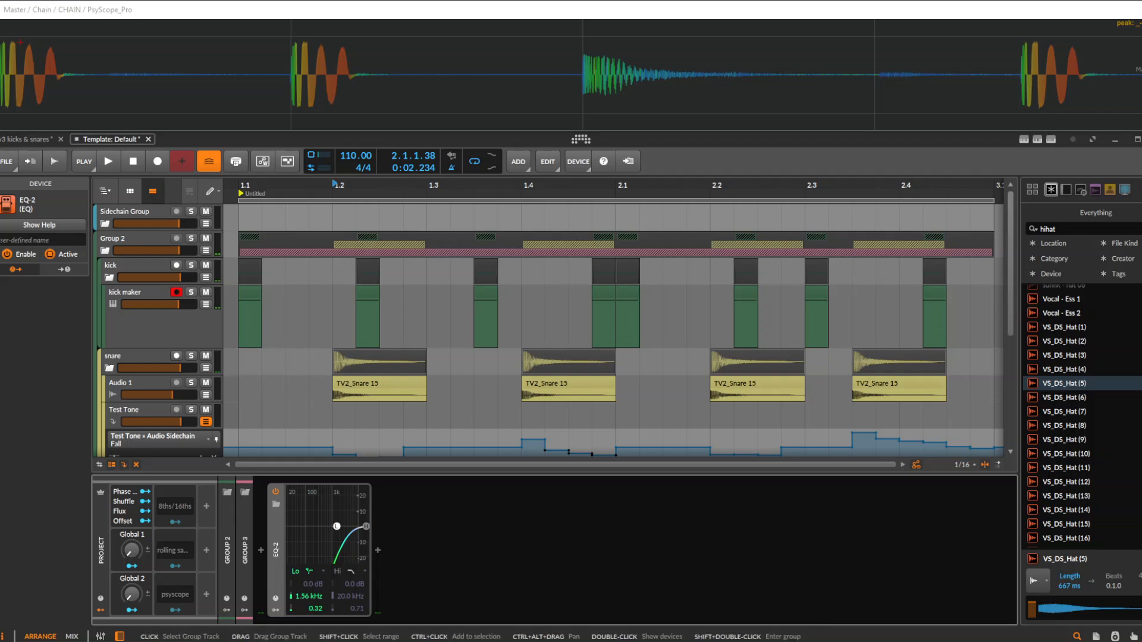
pyautogui.click(152, 356)
pyautogui.scroll(-1, 151, 372)
pyautogui.click(146, 379)
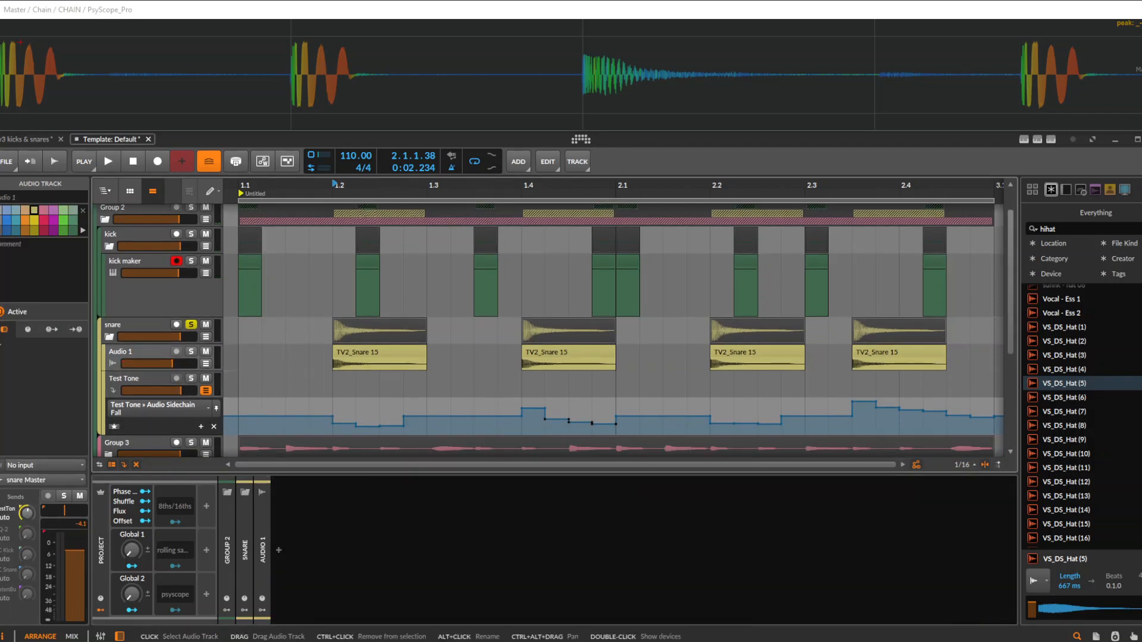
pyautogui.rightClick(137, 352)
pyautogui.click(179, 389)
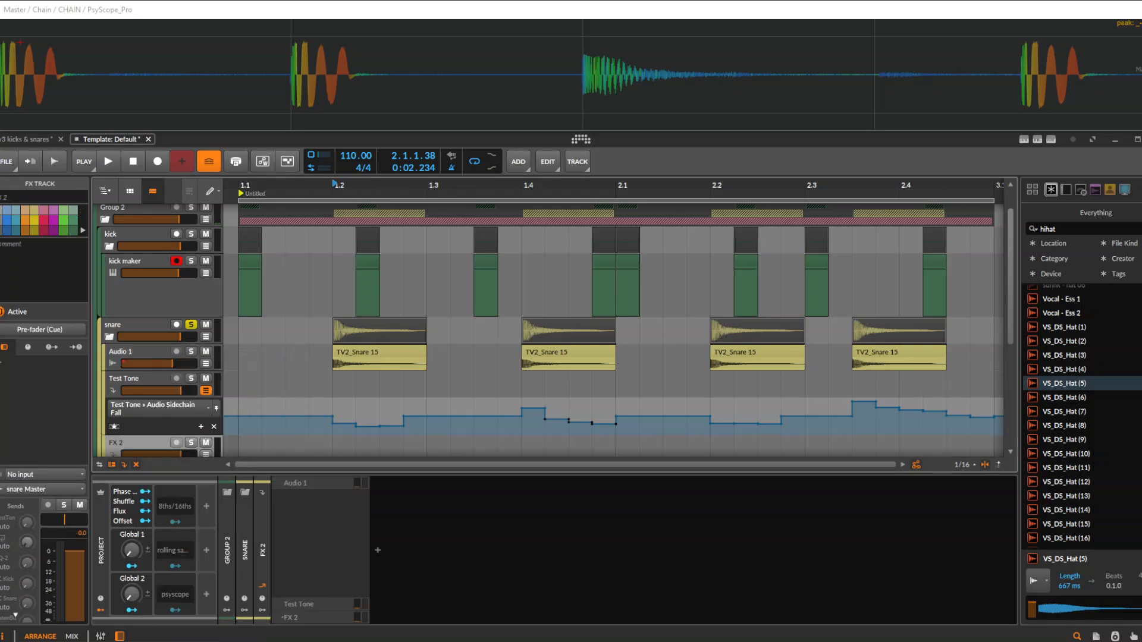
pyautogui.moveTo(137, 443); pyautogui.dragTo(137, 373)
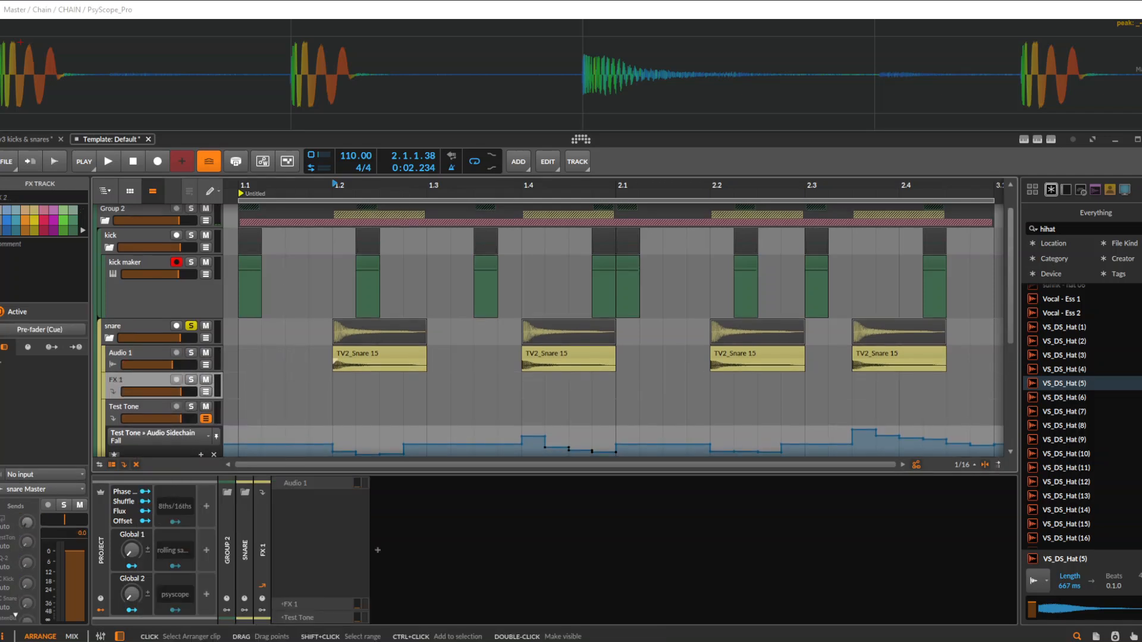
# Step: Add a Test Tone to the new snare effect track and delete its preset modulators
pyautogui.scroll(1, 136, 381)
pyautogui.click(378, 550)
pyautogui.write('test')
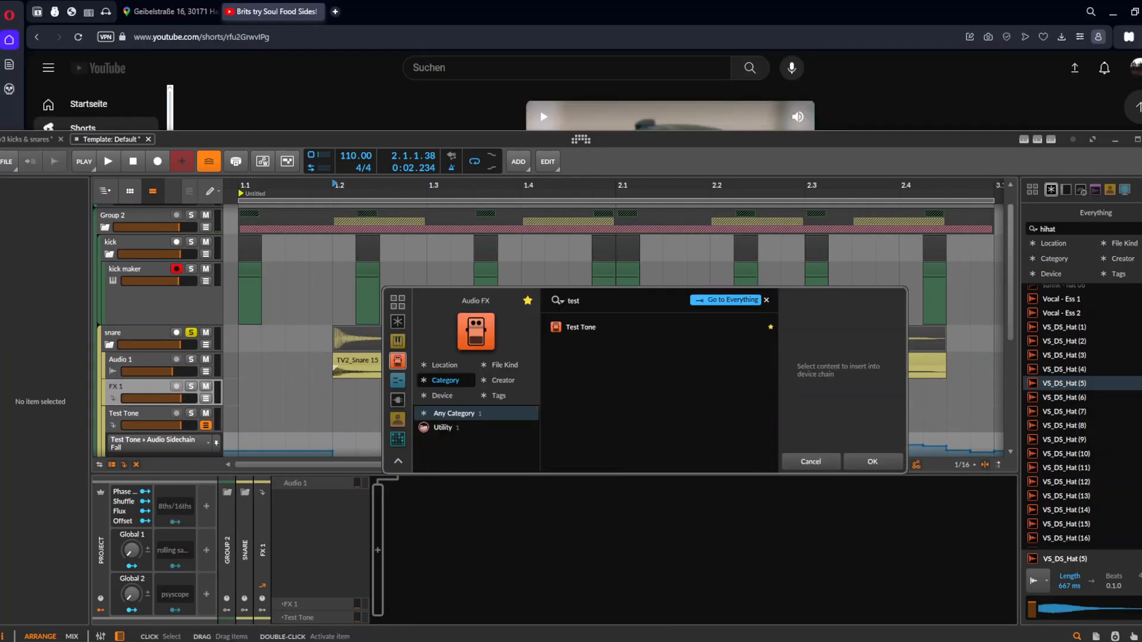
pyautogui.press('Down')
pyautogui.press('Return')
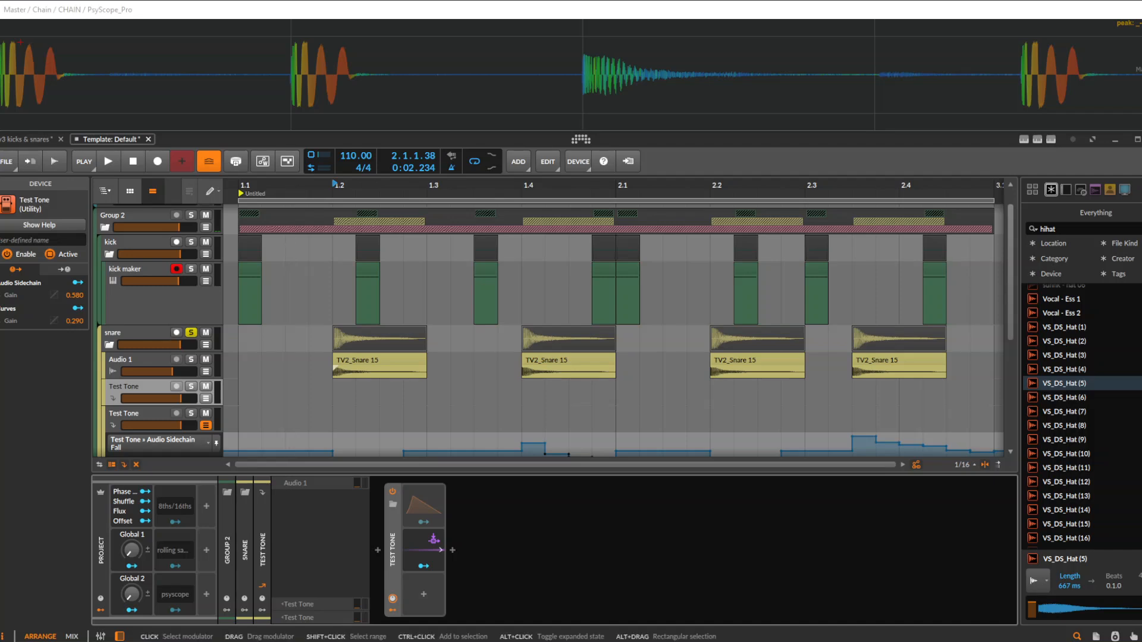
pyautogui.press('Delete')
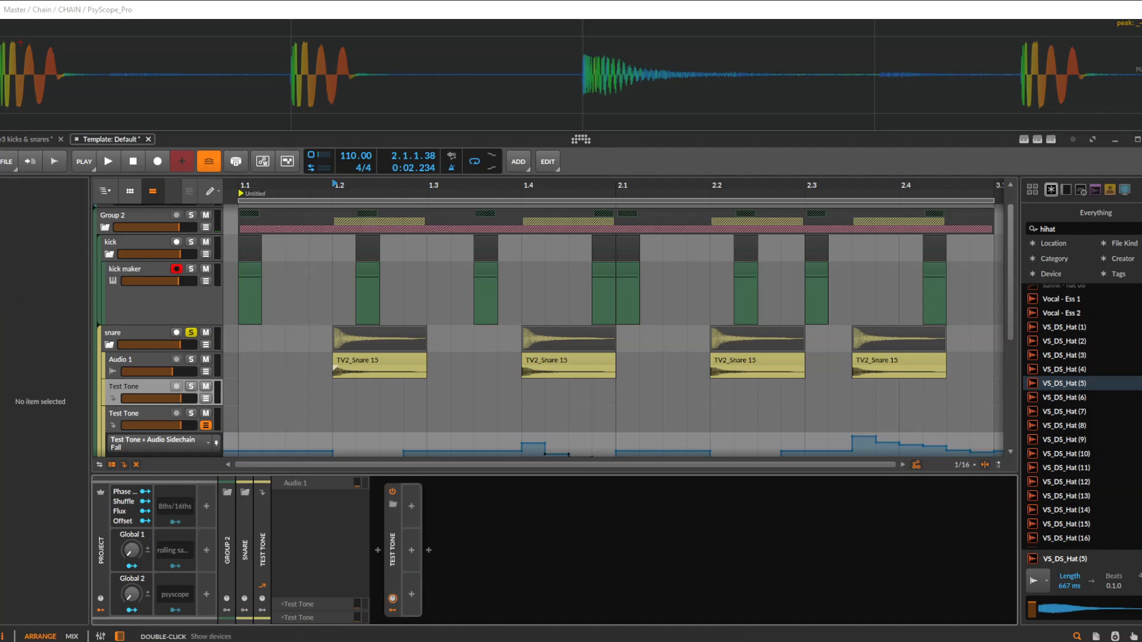
# Step: Add an Audio Sidechain modulator to the new Test Tone and modulate the device's gain with it by 0.585
pyautogui.click(411, 506)
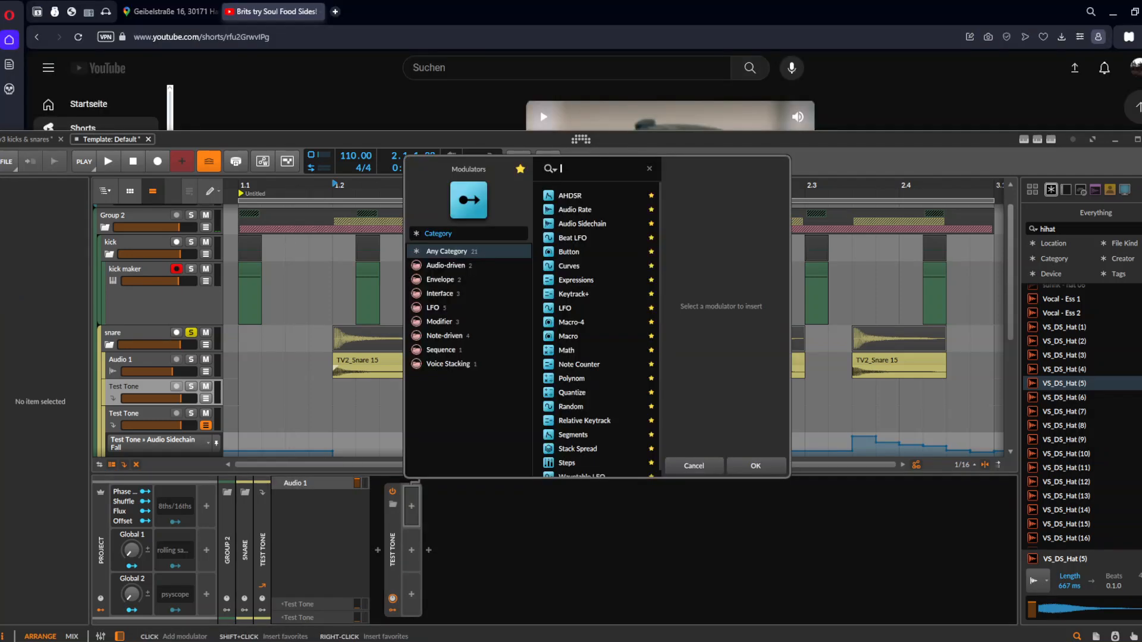
pyautogui.write('a')
pyautogui.press('Down')
pyautogui.press('Down')
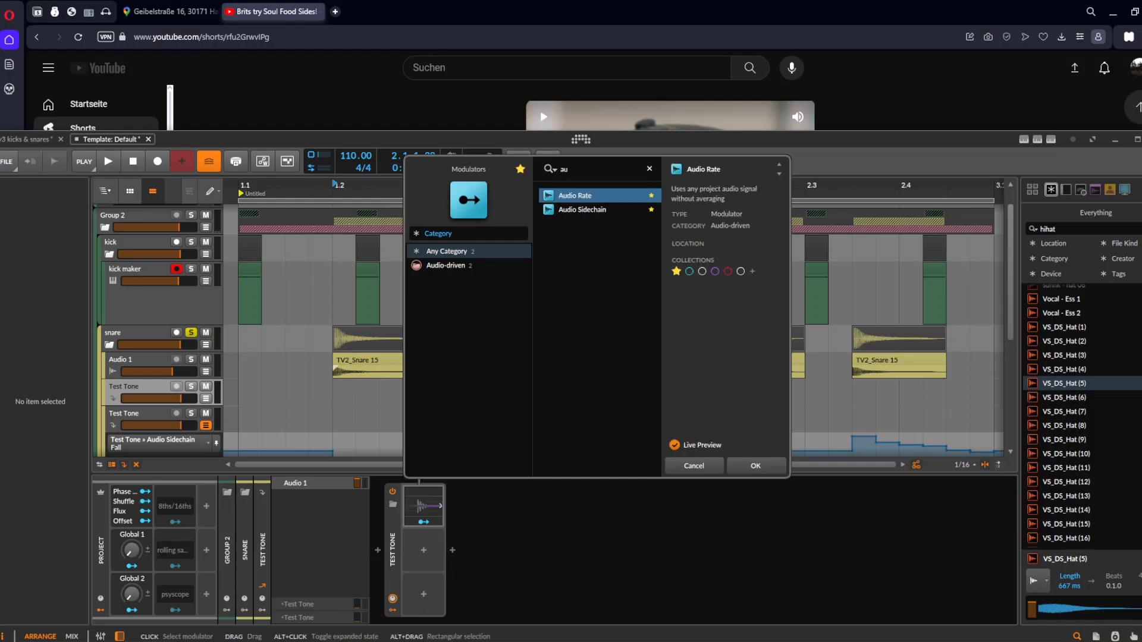
pyautogui.press('Return')
pyautogui.click(419, 505)
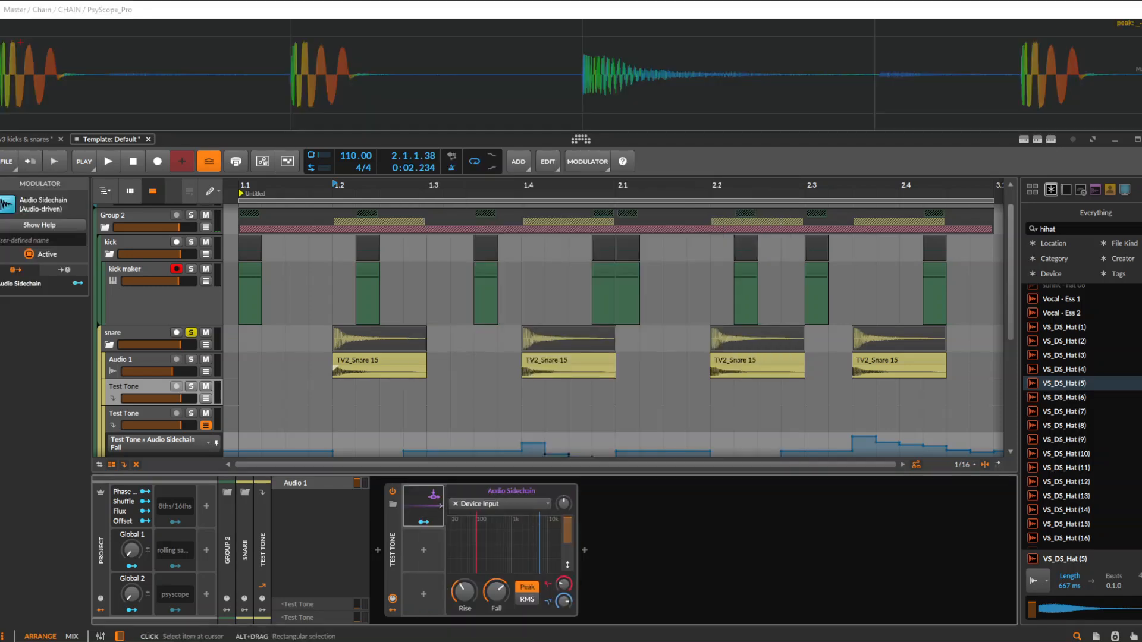
pyautogui.doubleClick(393, 548)
pyautogui.moveTo(599, 553); pyautogui.dragTo(599, 530)
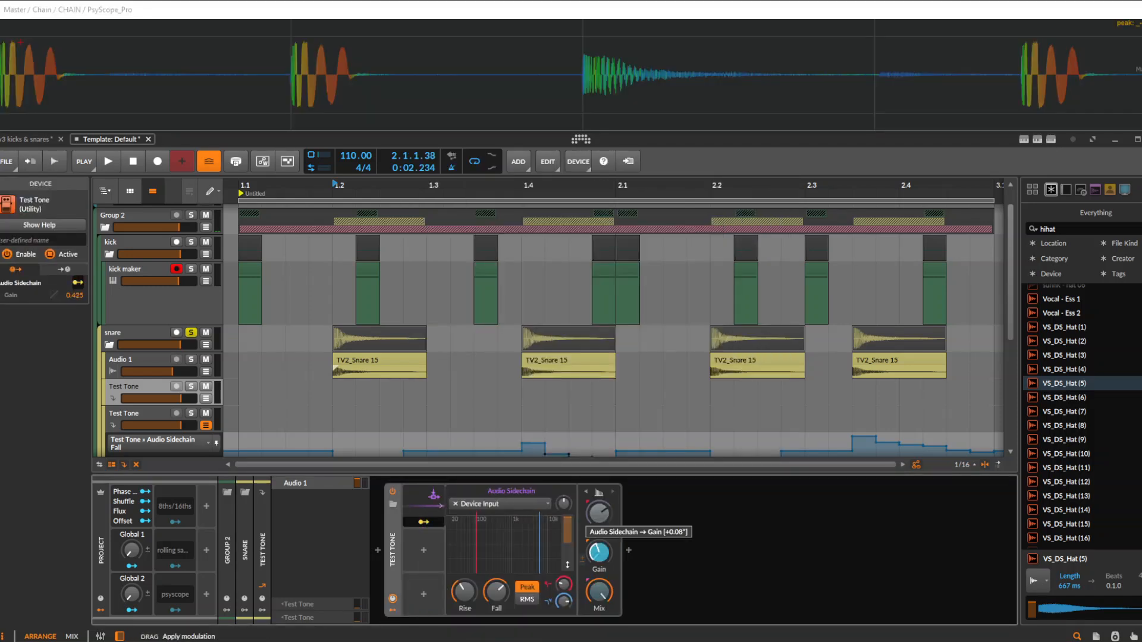
# Step: Change the Test Tone's waveform to sine and enter C3 as its frequency
pyautogui.click(598, 493)
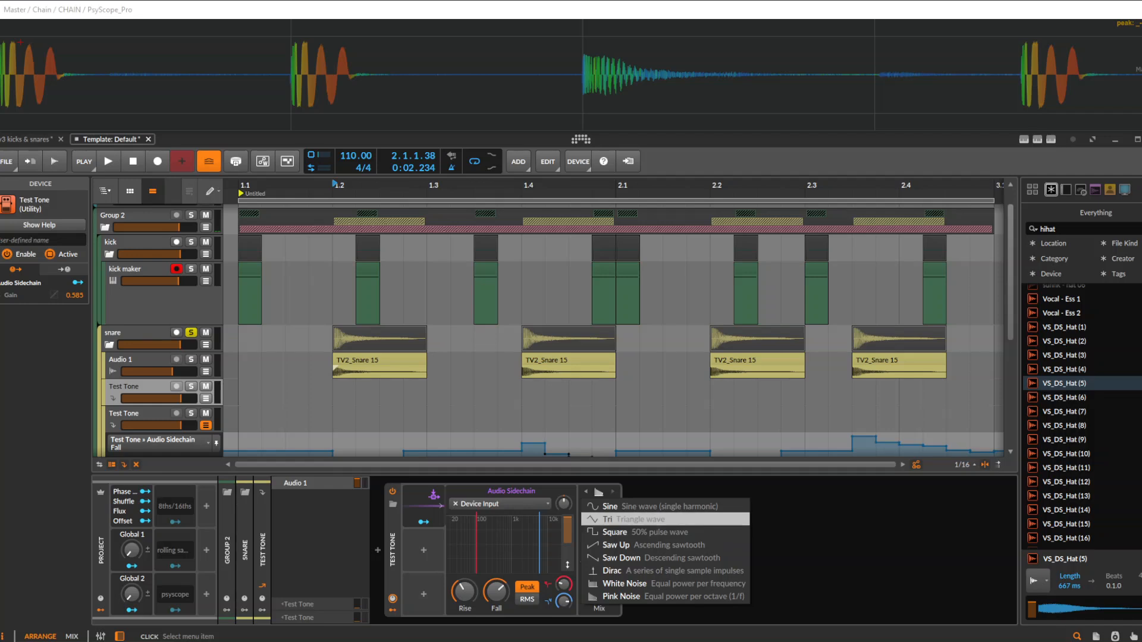
pyautogui.click(613, 506)
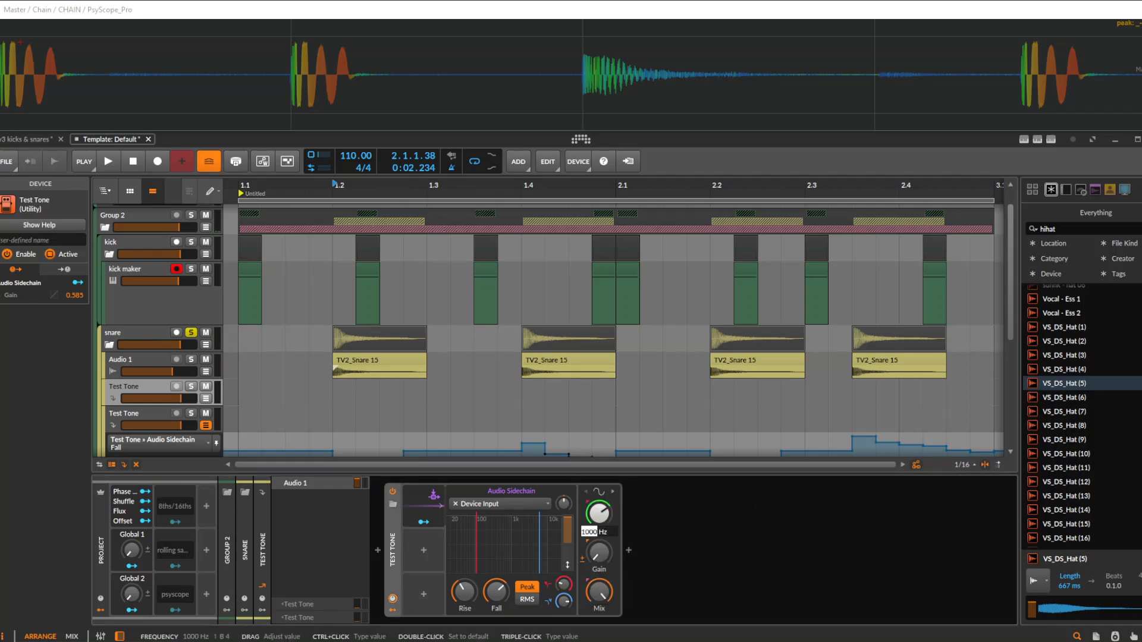
pyautogui.press('Return')
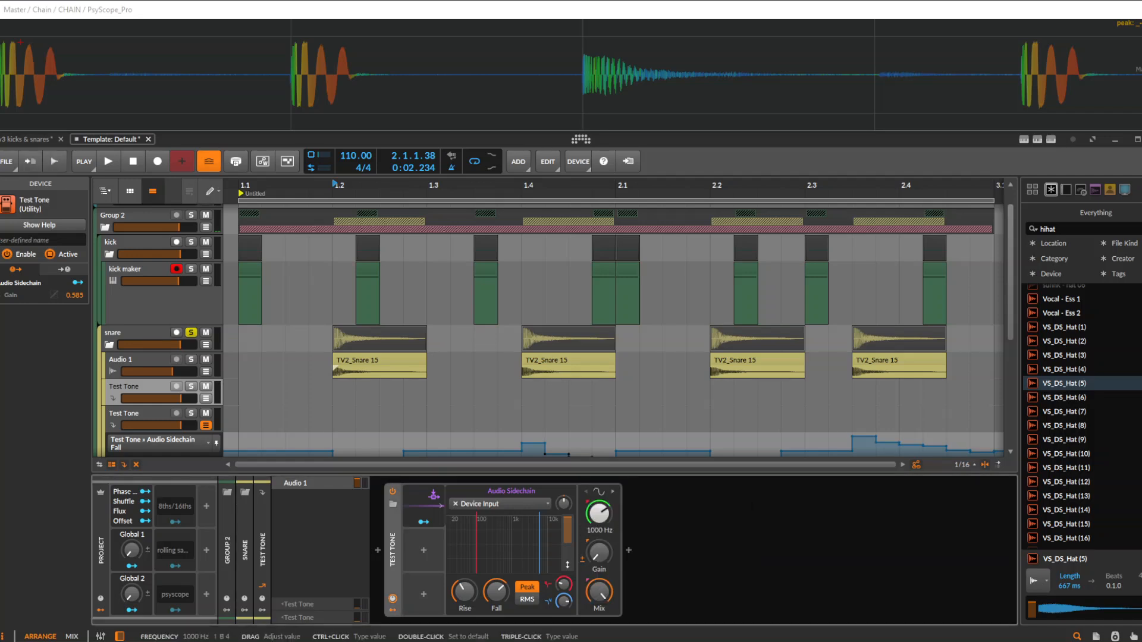
pyautogui.keyDown('ctrl'); pyautogui.click(599, 514); pyautogui.keyUp('ctrl')
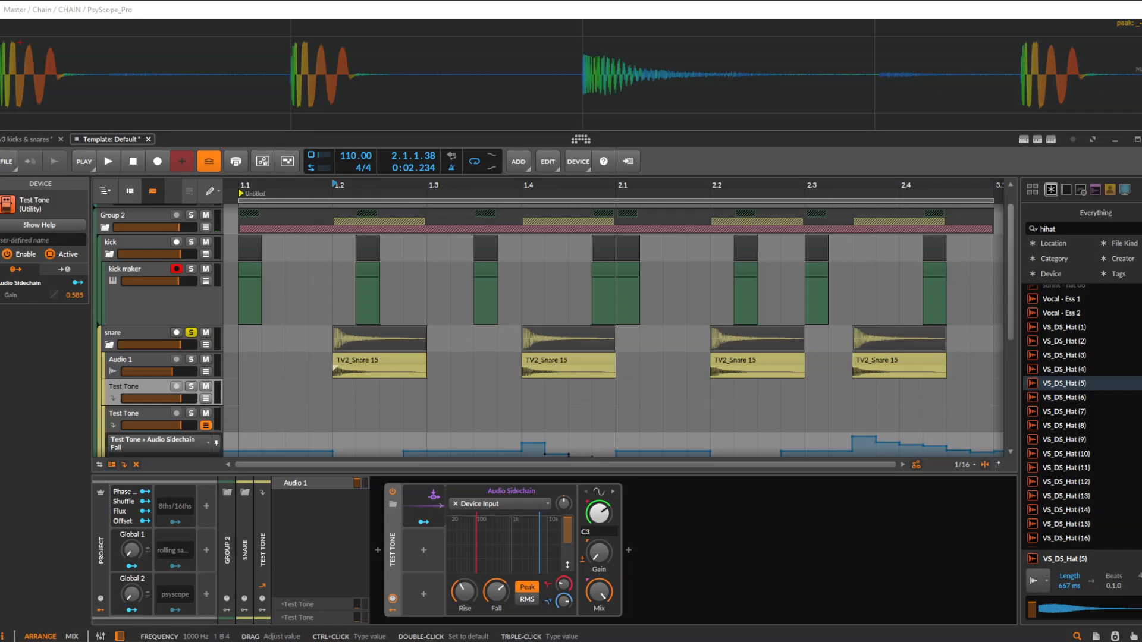
pyautogui.press('Return')
pyautogui.keyDown('ctrl'); pyautogui.click(599, 513); pyautogui.keyUp('ctrl')
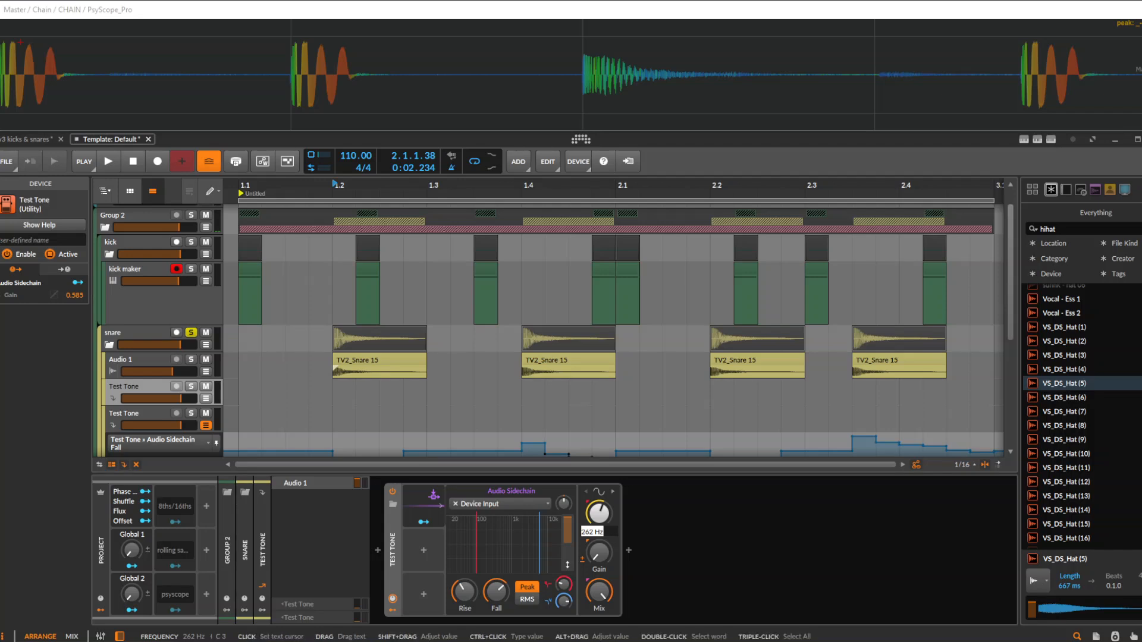
pyautogui.press('Escape')
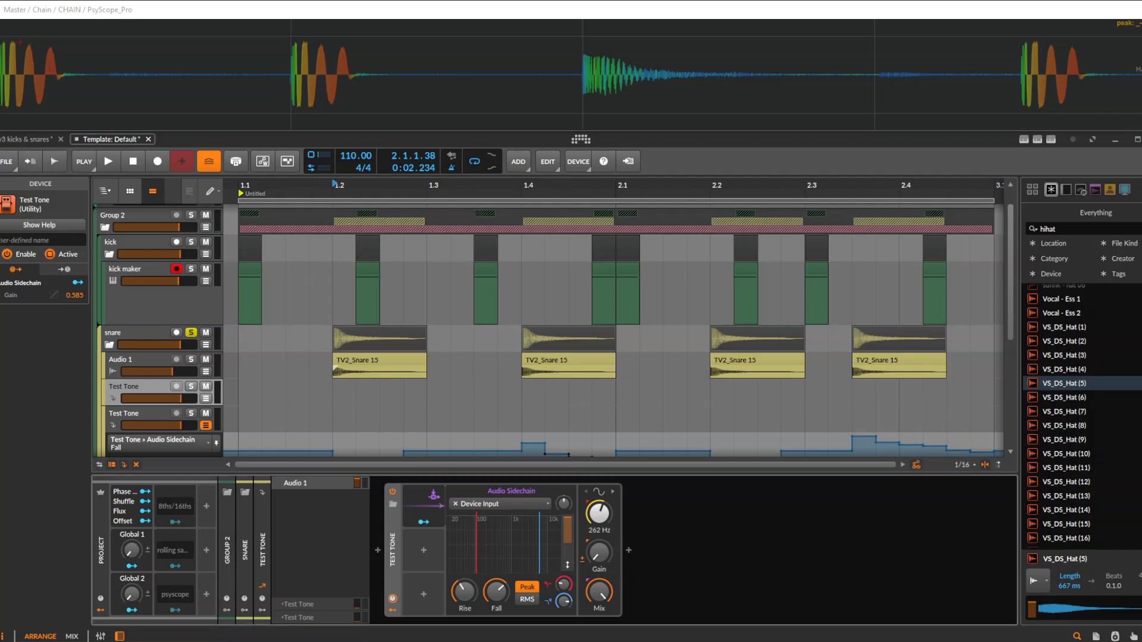
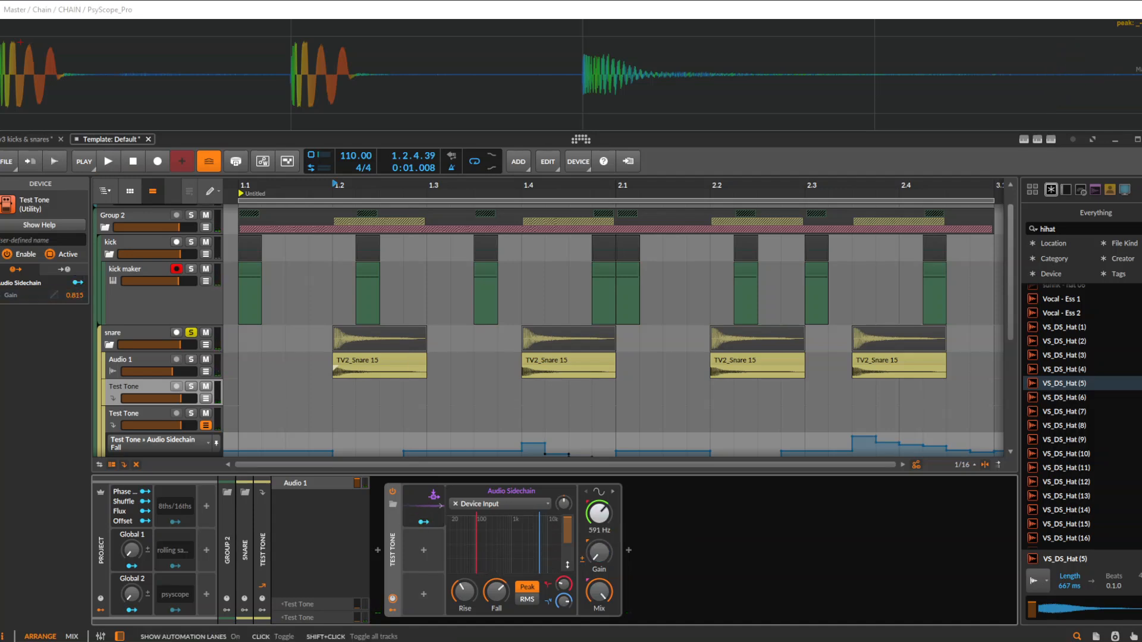
# Step: Mute the other Test Tone track in the snare group, and adjust the Audio Sidechain's fall time while auditioning
pyautogui.click(205, 413)
pyautogui.press('space')
pyautogui.press('space')
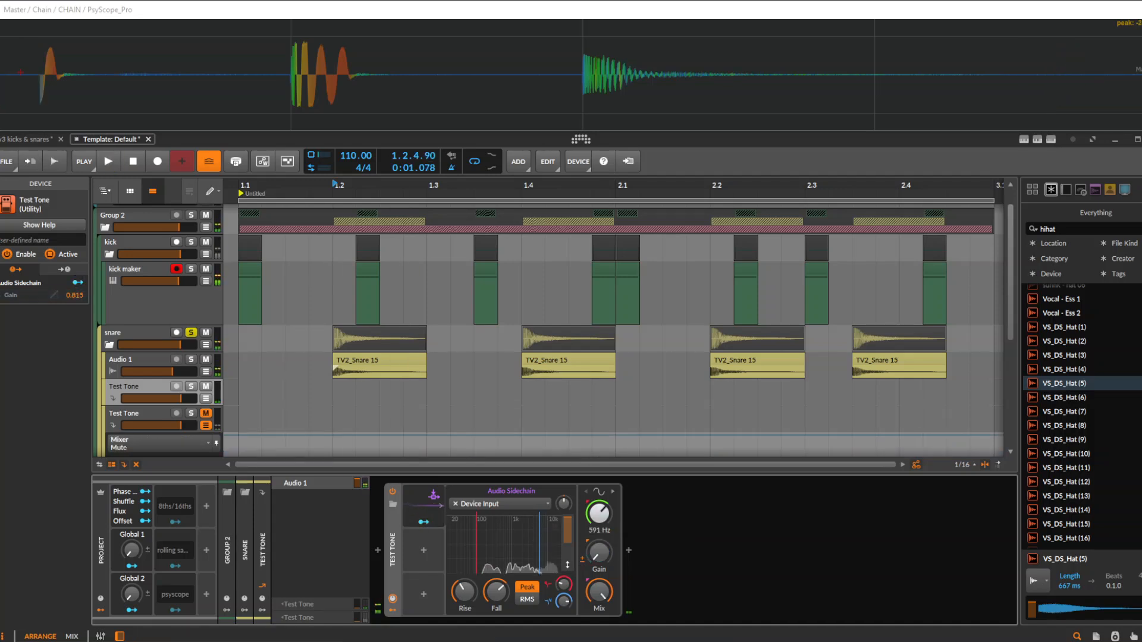
pyautogui.press('space')
pyautogui.moveTo(496, 592)
pyautogui.mouseDown()
pyautogui.moveTo(496, 572)
pyautogui.moveTo(496, 601)
pyautogui.mouseUp()
pyautogui.press('space')
pyautogui.press('space')
pyautogui.press('space')
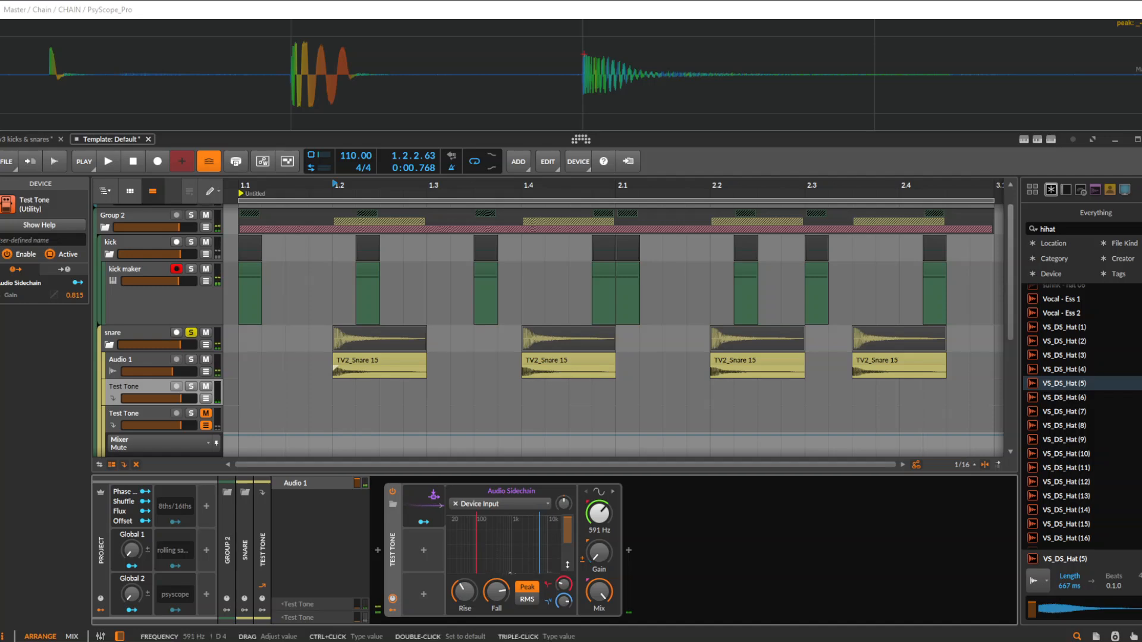
# Step: Raise the Test Tone's frequency to 3.01 kHz and audition it against the snare
pyautogui.moveTo(599, 514); pyautogui.dragTo(599, 490)
pyautogui.press('space')
pyautogui.press('space')
pyautogui.press('space')
pyautogui.press('space')
pyautogui.press('space')
pyautogui.press('space')
pyautogui.press('space')
pyautogui.press('space')
pyautogui.press('space')
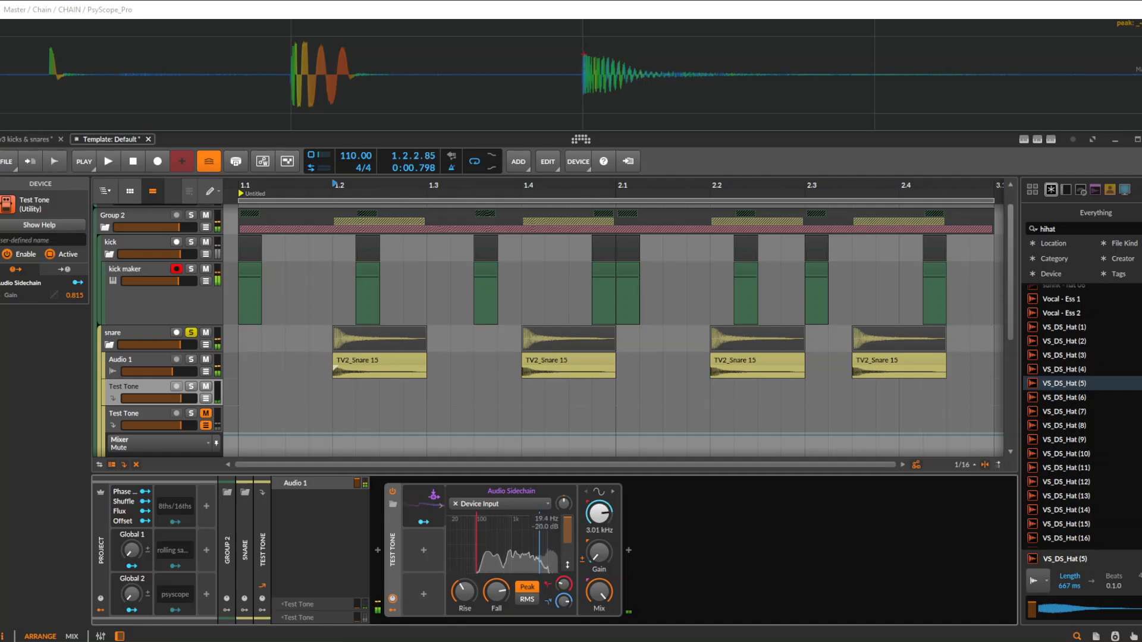
pyautogui.press('space')
# Step: Try the triangle waveform on the Test Tone and switch to square while the loop plays
pyautogui.click(599, 491)
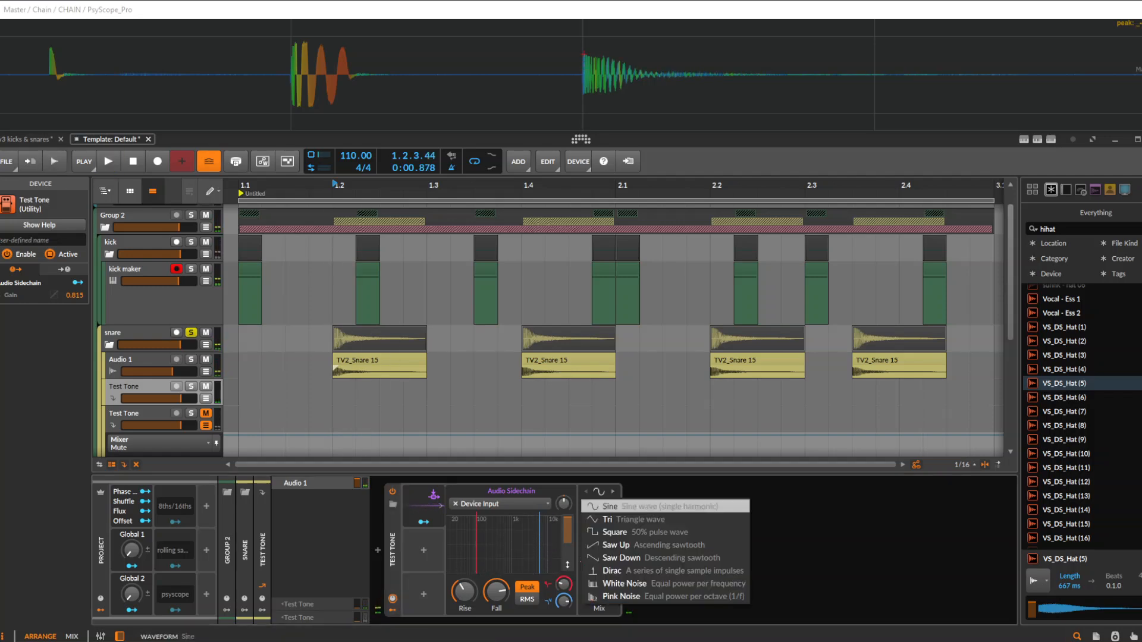
pyautogui.click(612, 520)
pyautogui.press('space')
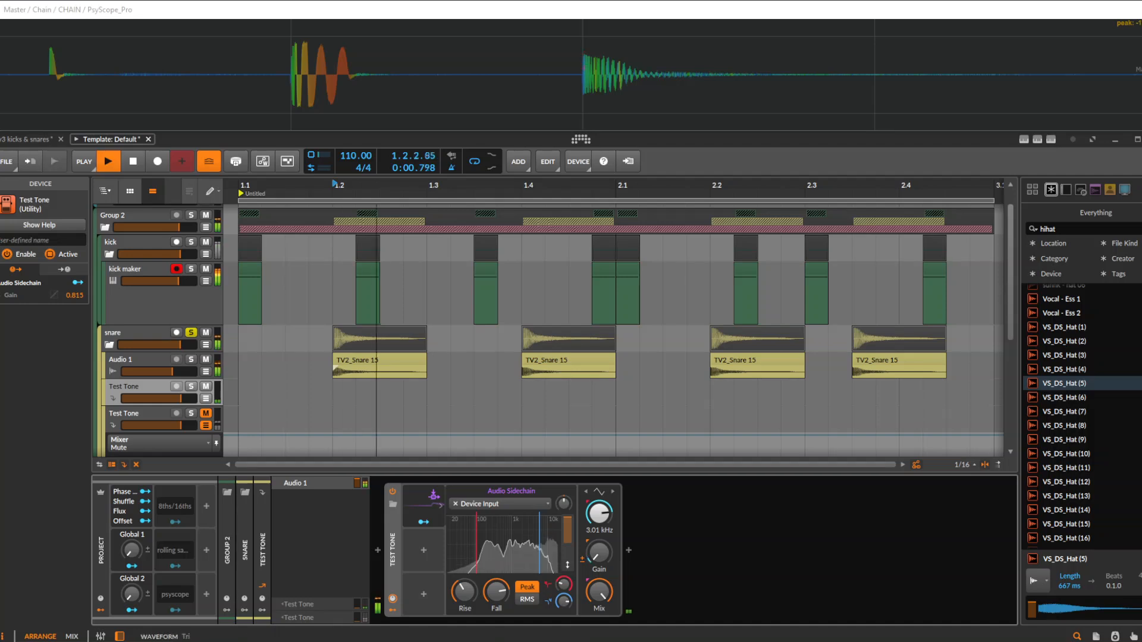
pyautogui.click(599, 492)
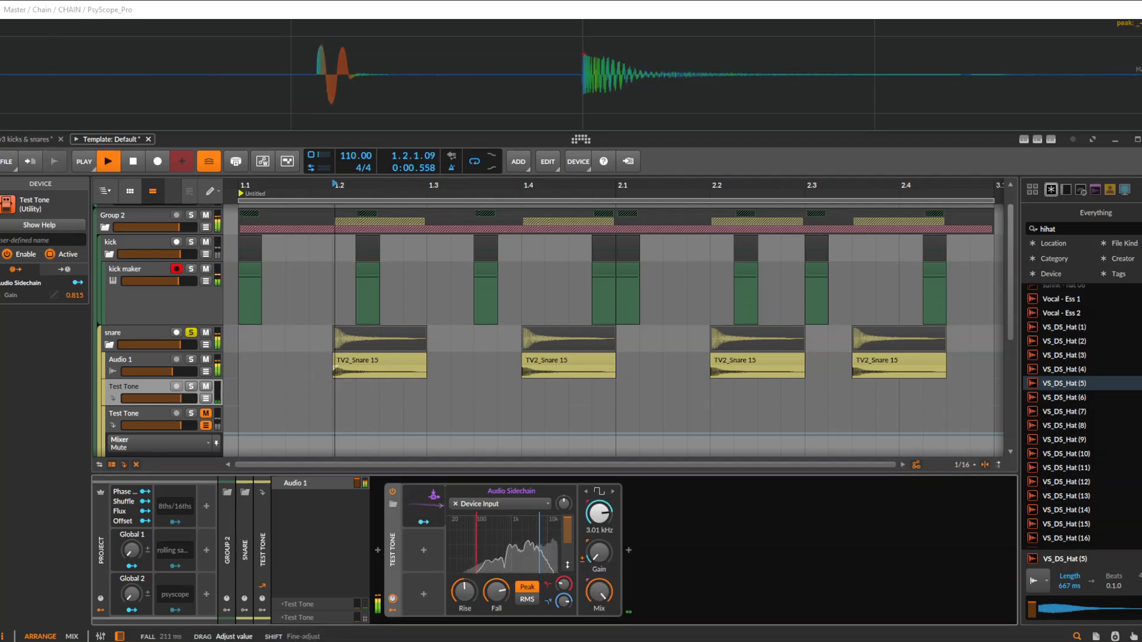
pyautogui.press('space')
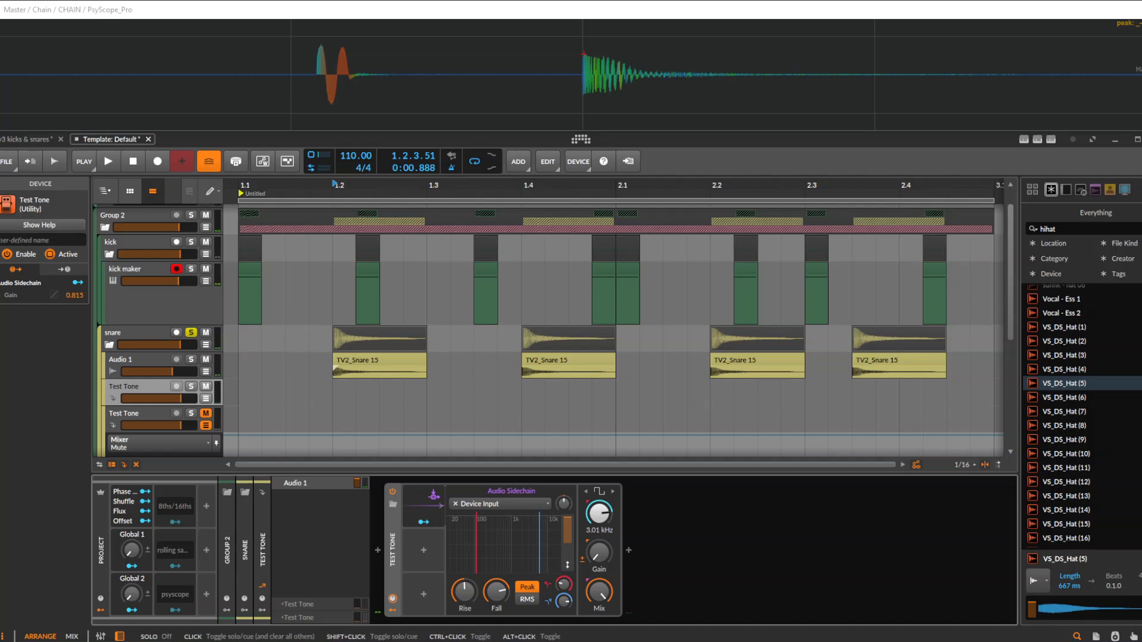
# Step: Solo the unmuted Test Tone track in the snare group and play it back on its own
pyautogui.click(191, 387)
pyautogui.press('space')
pyautogui.press('space')
pyautogui.press('space')
pyautogui.press('space')
pyautogui.press('space')
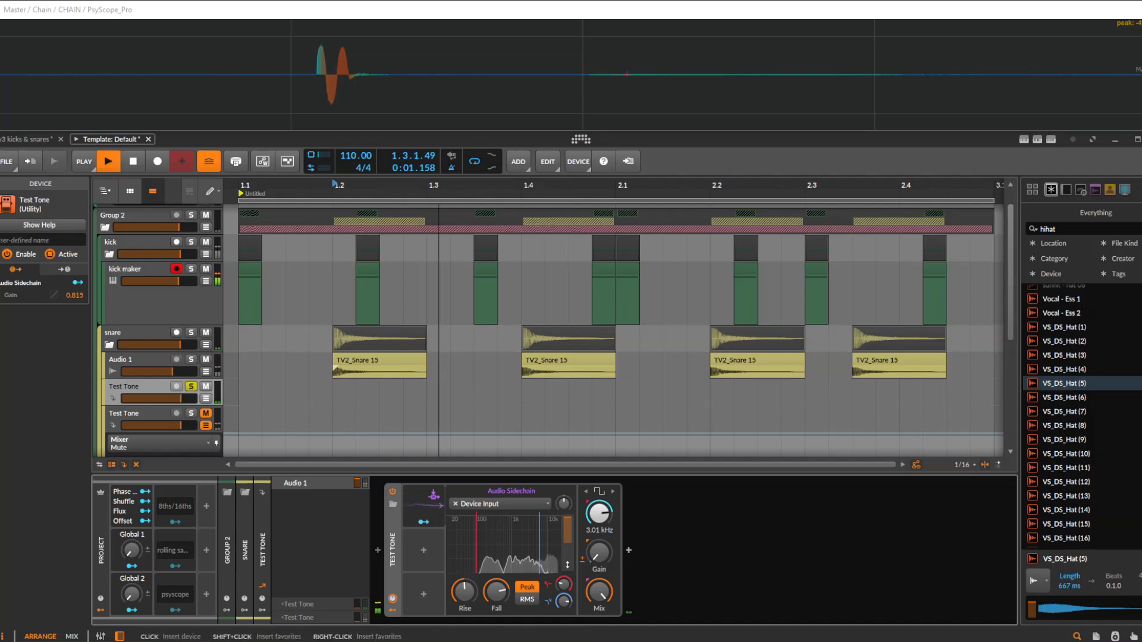
# Step: Insert a Peak Limiter after the Test Tone device
pyautogui.click(628, 550)
pyautogui.write('t')
pyautogui.press('BackSpace')
pyautogui.write('peak')
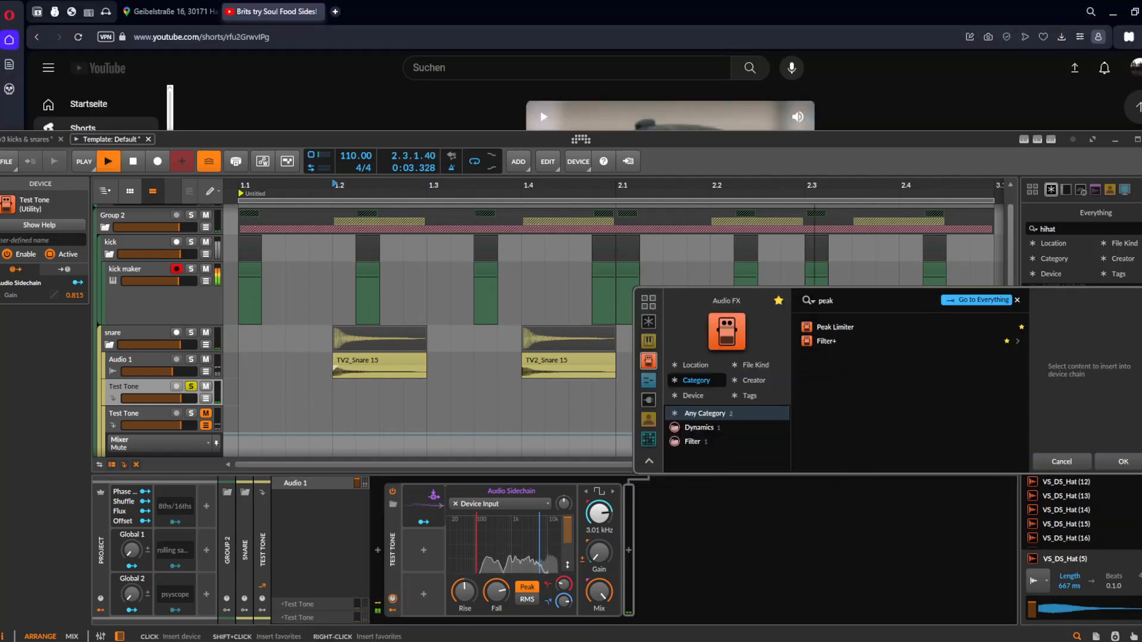
pyautogui.press('Return')
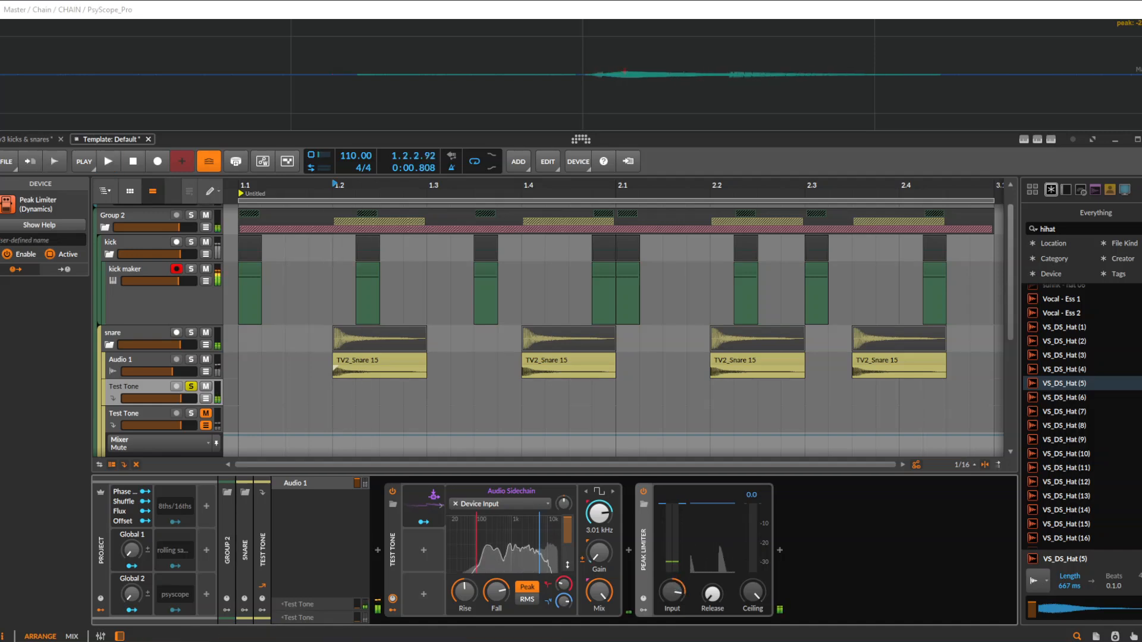
# Step: Lower the Test Tone's frequency to 1.95 kHz and audition it
pyautogui.click(599, 513)
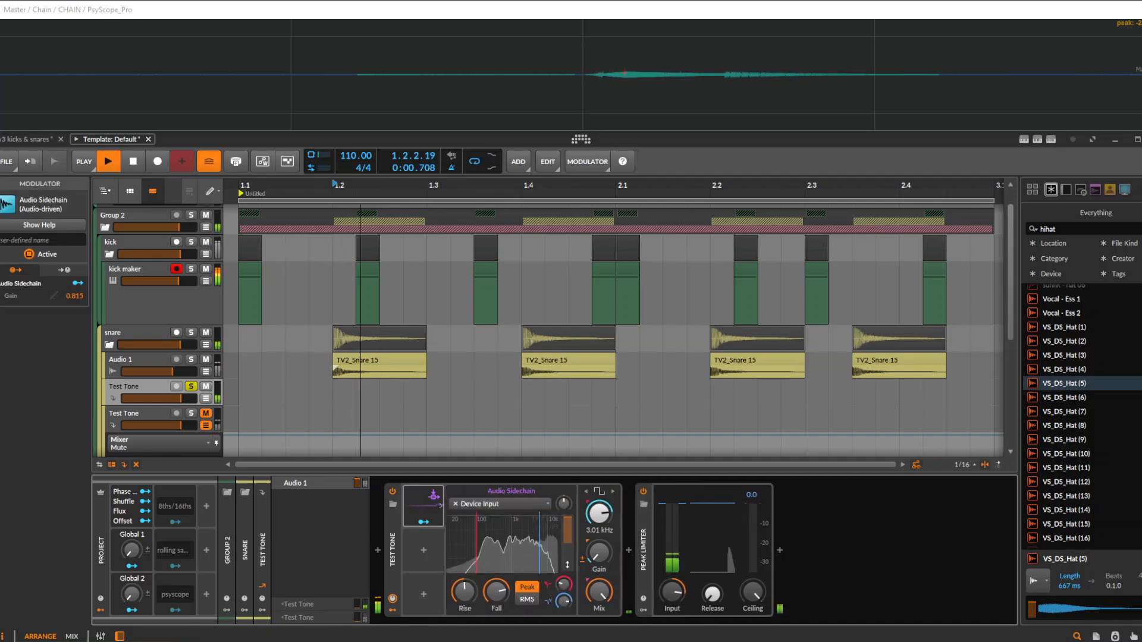
pyautogui.moveTo(599, 513); pyautogui.dragTo(599, 493)
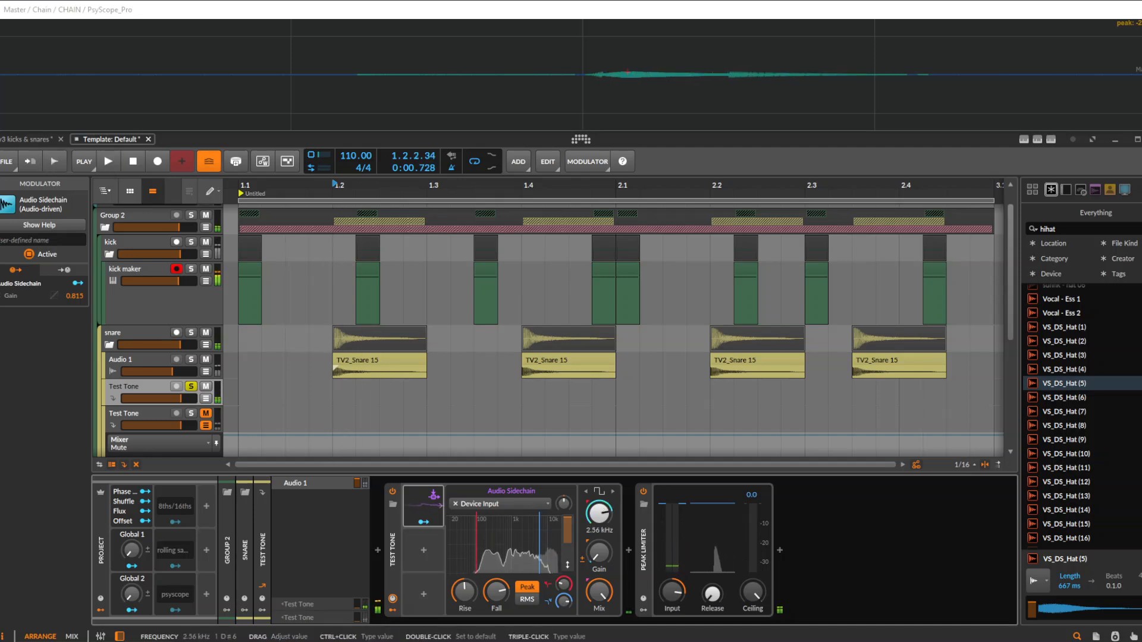
pyautogui.moveTo(599, 493); pyautogui.dragTo(599, 501)
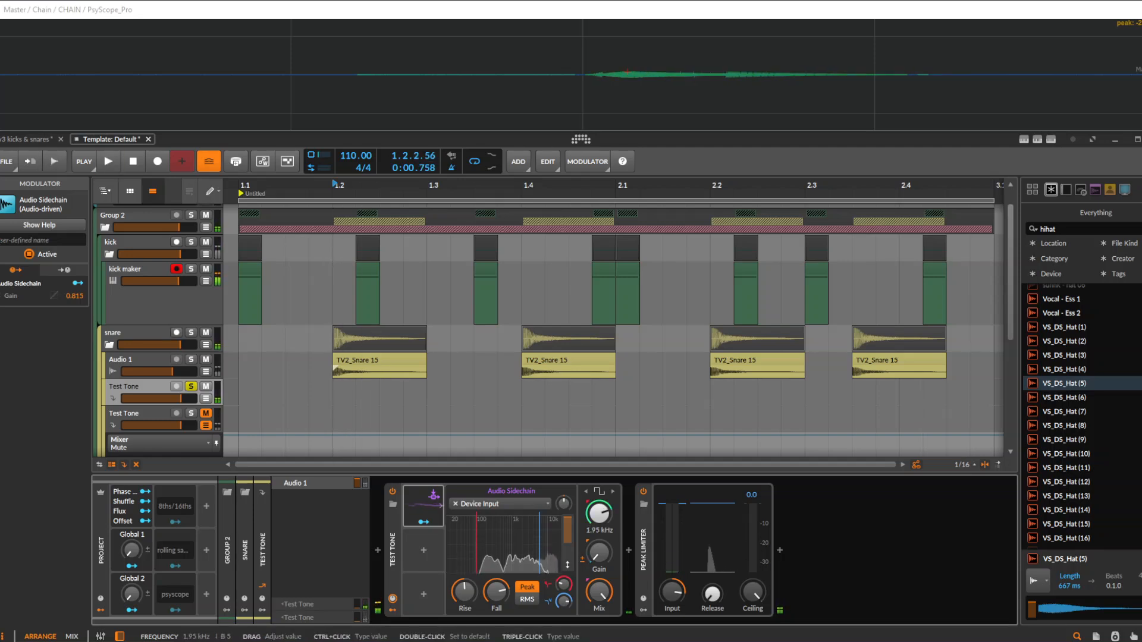
pyautogui.press('space')
pyautogui.press('space')
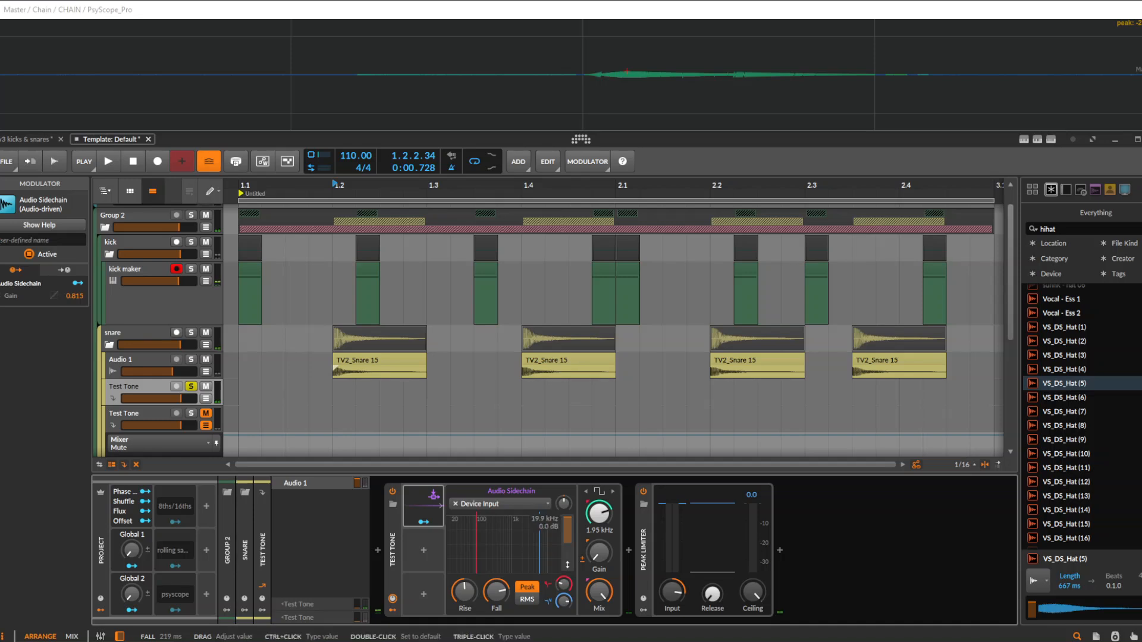
# Step: Lower the Peak Limiter's ceiling and audition the limited tone
pyautogui.press('space')
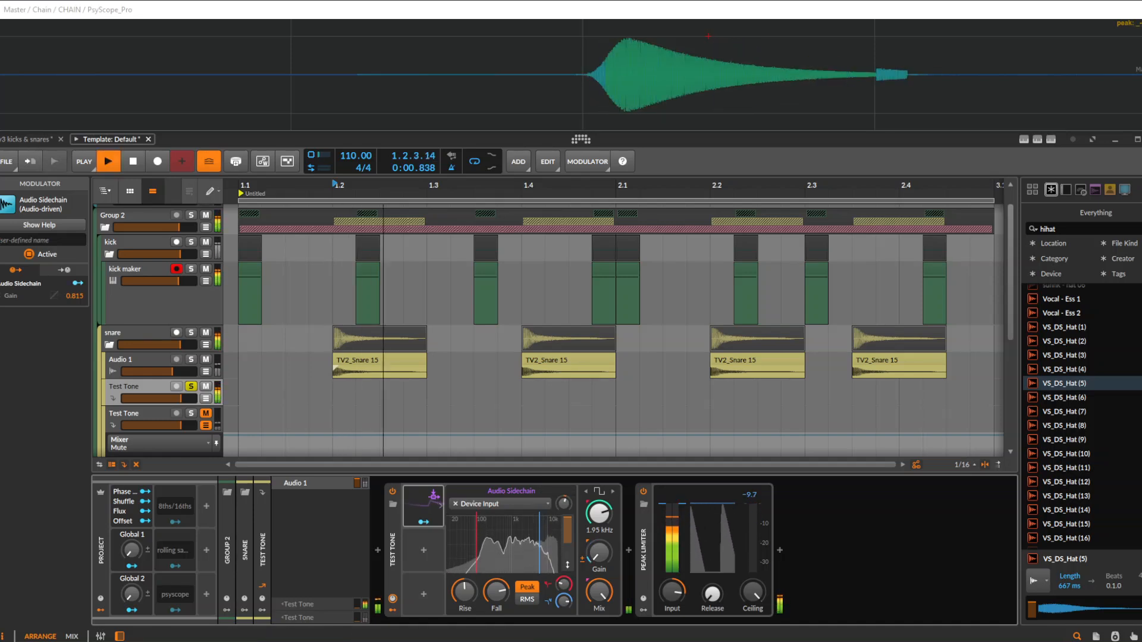
pyautogui.moveTo(753, 592); pyautogui.dragTo(753, 617)
pyautogui.press('space')
pyautogui.press('space')
pyautogui.press('space')
pyautogui.press('space')
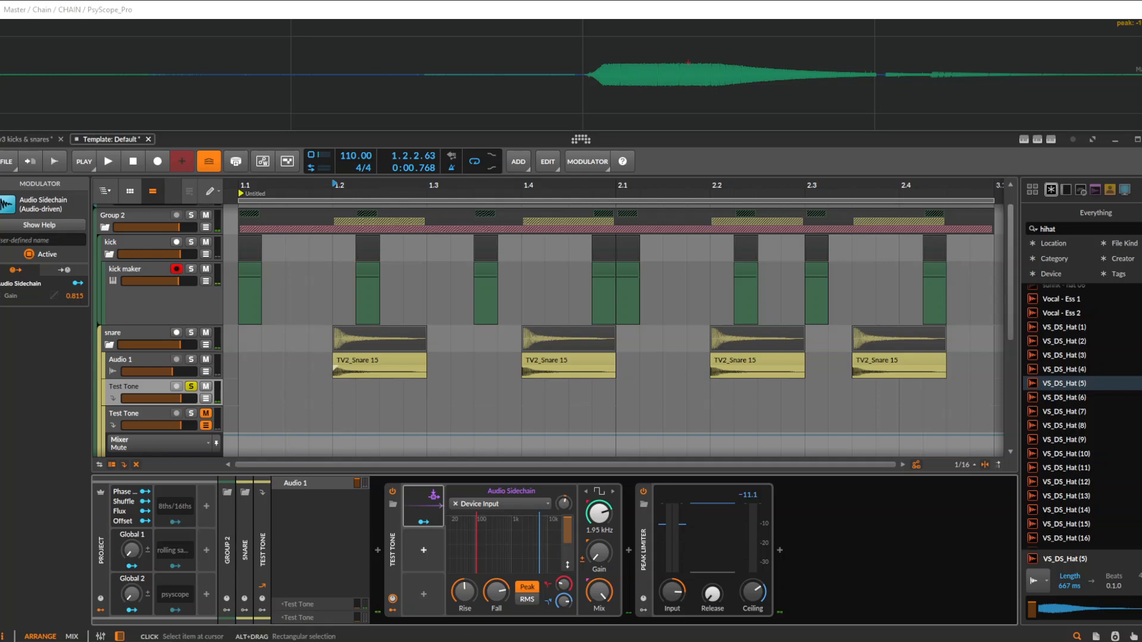
# Step: Add an Audio Rate modulator to the Test Tone and show its settings
pyautogui.click(423, 551)
pyautogui.write('audi')
pyautogui.press('Down')
pyautogui.press('Return')
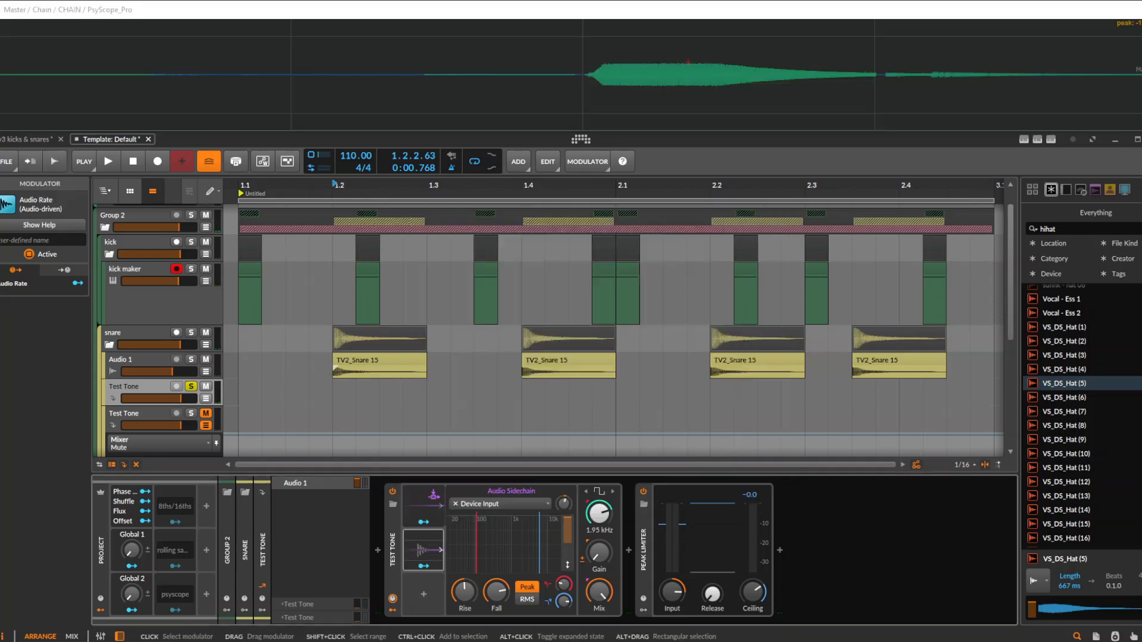
pyautogui.click(423, 550)
pyautogui.click(424, 550)
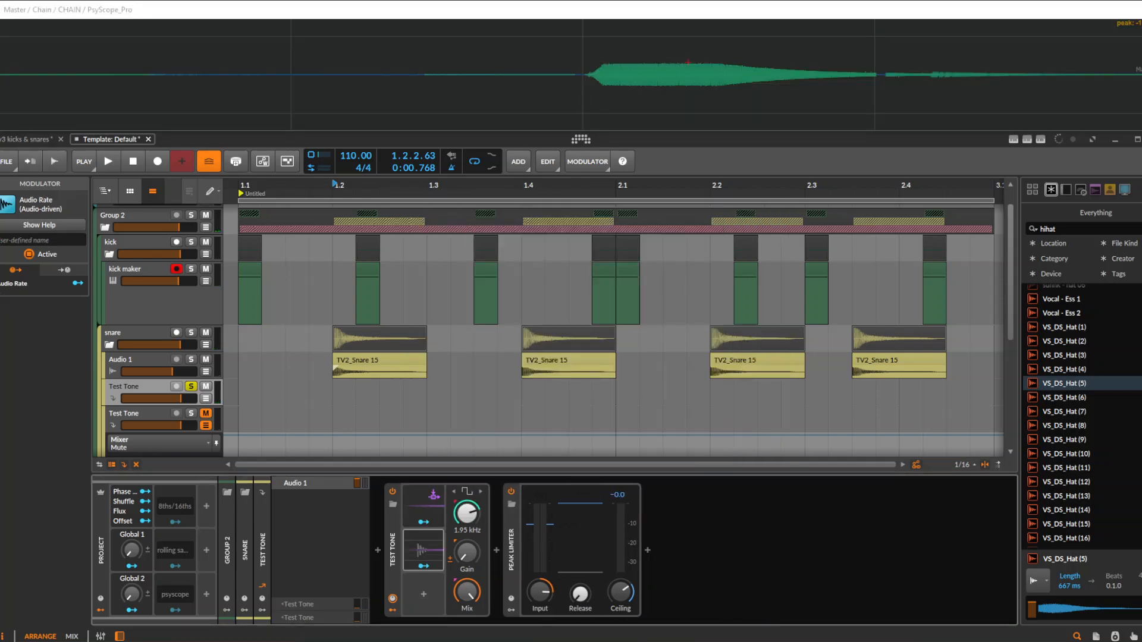
pyautogui.click(424, 550)
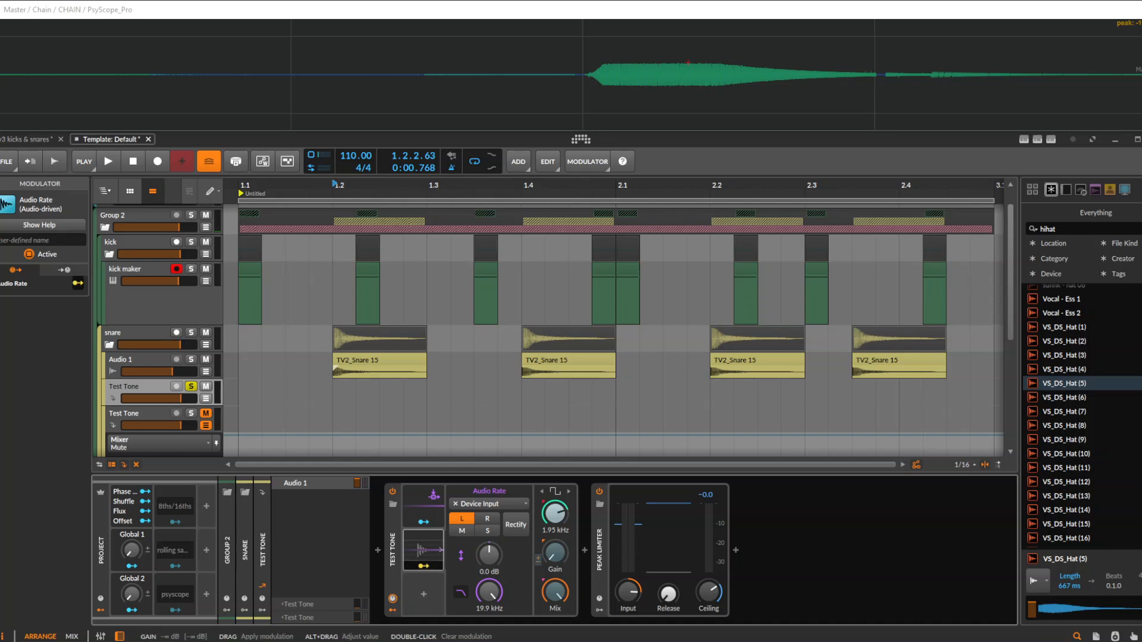
# Step: Modulate the Test Tone's gain with the Audio Rate modulator by 0.880 and audition it
pyautogui.moveTo(555, 553); pyautogui.dragTo(555, 488)
pyautogui.press('space')
pyautogui.press('space')
pyautogui.press('space')
pyautogui.press('space')
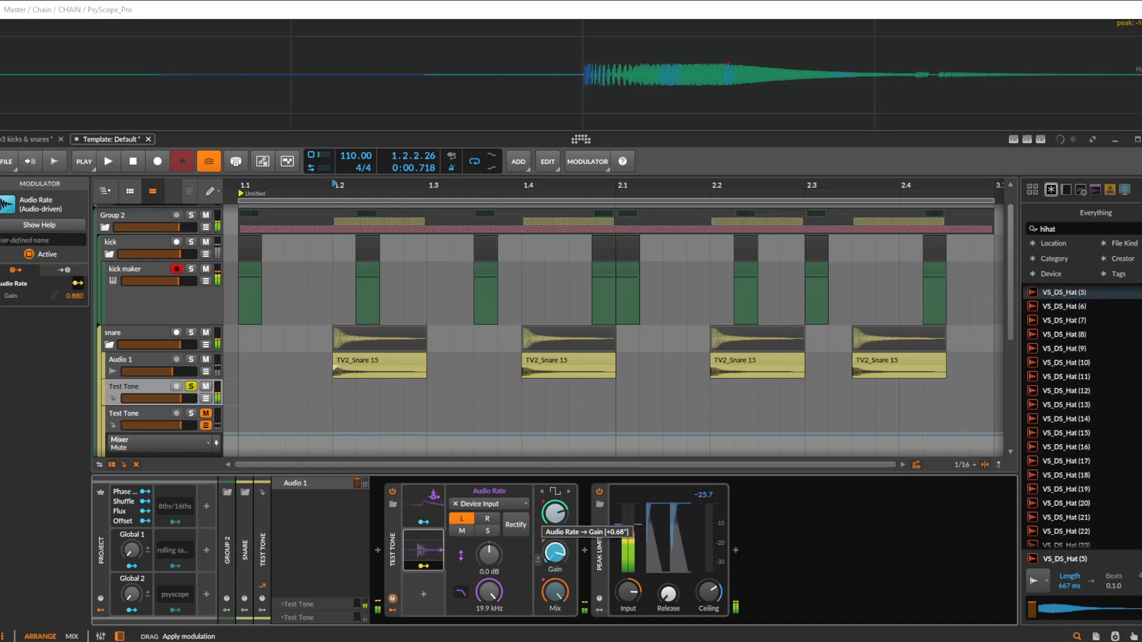
pyautogui.press('space')
pyautogui.click(423, 566)
# Step: Set the Audio Rate modulator's input to mono (M) and its gain to +11.0 dB while auditioning
pyautogui.click(462, 531)
pyautogui.press('space')
pyautogui.press('space')
pyautogui.moveTo(489, 555)
pyautogui.mouseDown()
pyautogui.moveTo(489, 520)
pyautogui.moveTo(489, 533)
pyautogui.mouseUp()
pyautogui.press('space')
pyautogui.press('space')
pyautogui.press('space')
pyautogui.press('space')
pyautogui.press('space')
pyautogui.press('space')
pyautogui.press('space')
# Step: Lower the Audio Rate modulator's filter cutoff to 399 Hz and audition the tone
pyautogui.moveTo(489, 592); pyautogui.dragTo(489, 637)
pyautogui.press('space')
pyautogui.press('space')
pyautogui.press('space')
pyautogui.press('space')
pyautogui.press('space')
pyautogui.press('space')
pyautogui.press('space')
# Step: Try sine and triangle waveforms on the modulated Test Tone, returning to sine for playback
pyautogui.click(555, 492)
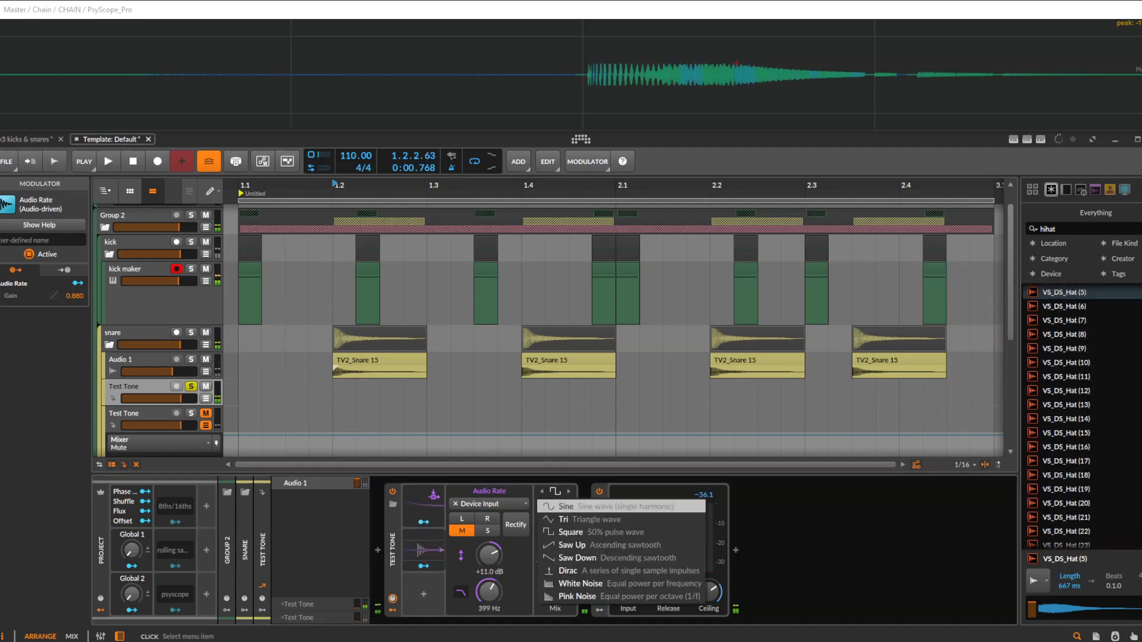
pyautogui.click(601, 507)
pyautogui.press('space')
pyautogui.press('space')
pyautogui.click(555, 492)
pyautogui.click(601, 520)
pyautogui.click(567, 507)
pyautogui.press('space')
pyautogui.press('space')
pyautogui.press('space')
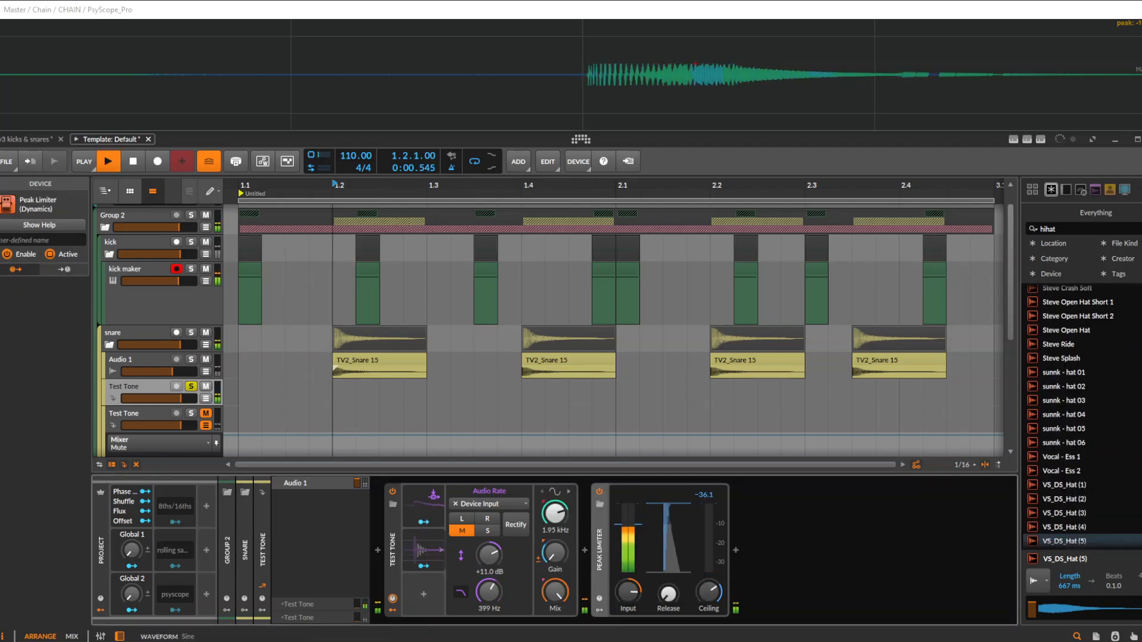
# Step: Audition the Test Tone with the square waveform and with Saw Down
pyautogui.press('space')
pyautogui.click(555, 492)
pyautogui.click(566, 532)
pyautogui.press('space')
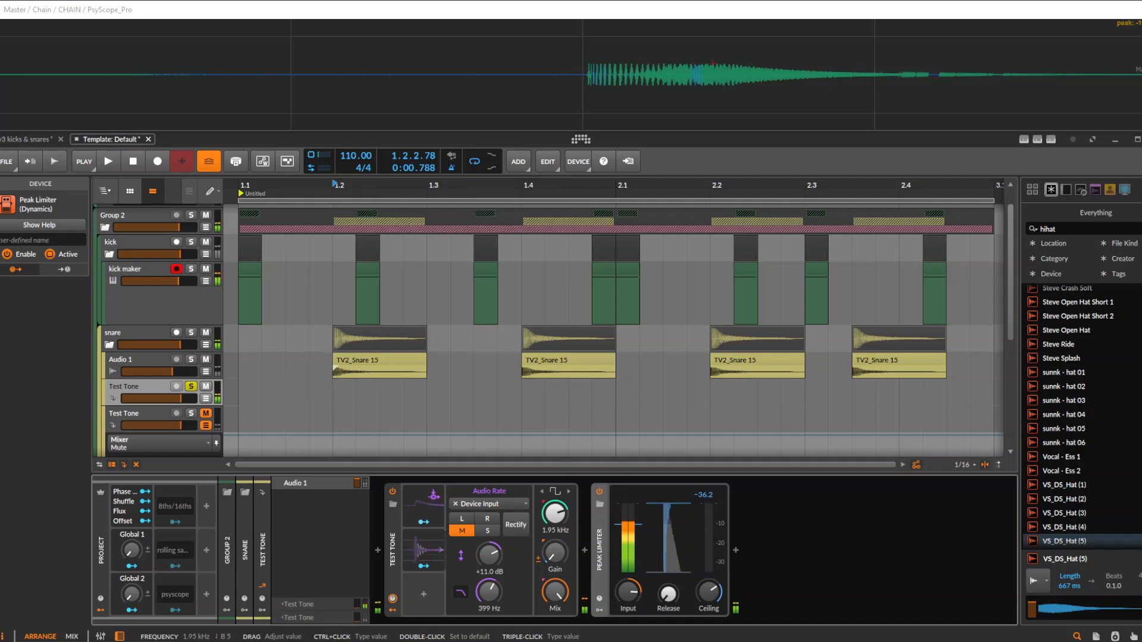
pyautogui.press('space')
pyautogui.click(555, 492)
pyautogui.click(576, 558)
pyautogui.press('space')
pyautogui.press('space')
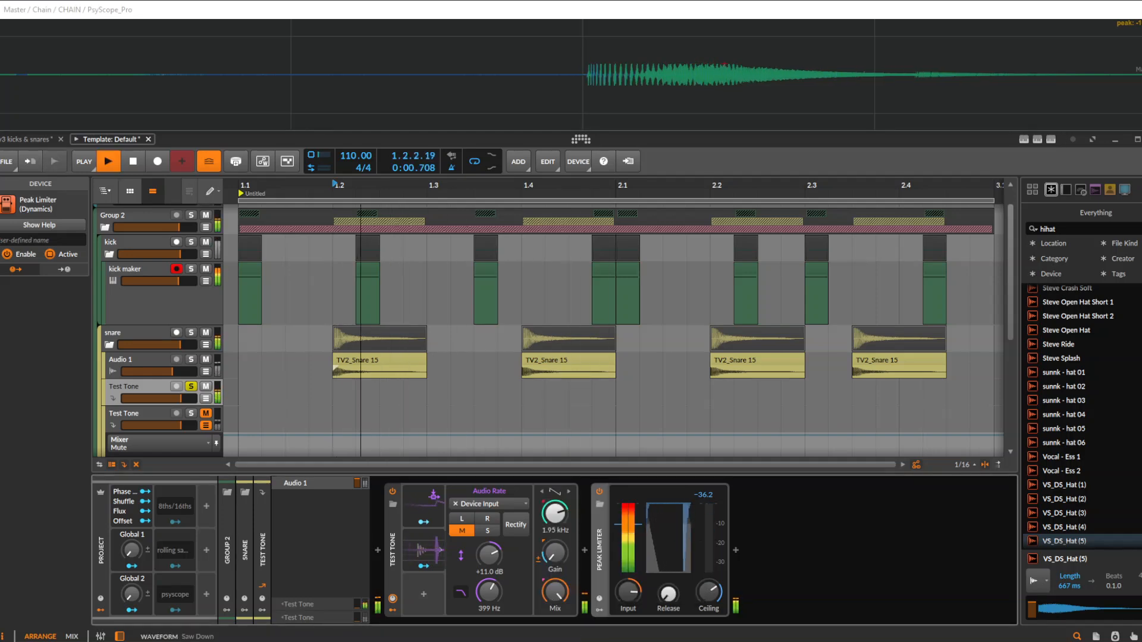
pyautogui.press('space')
# Step: Compare the Test Tone's square waveform with sine during short playbacks
pyautogui.click(555, 492)
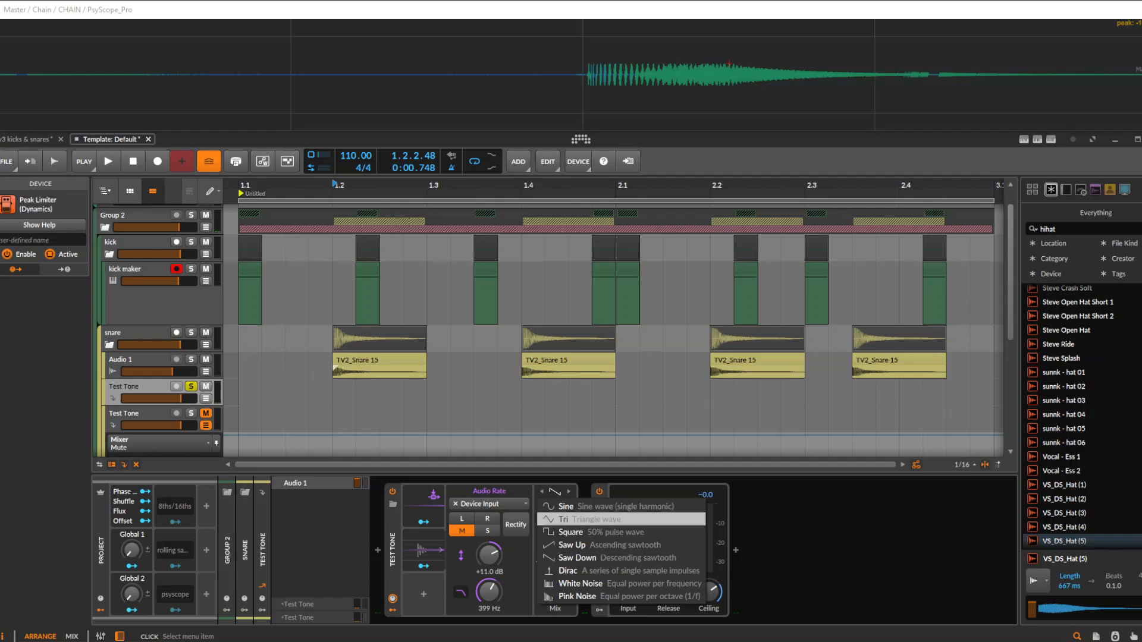
pyautogui.click(572, 533)
pyautogui.press('space')
pyautogui.press('space')
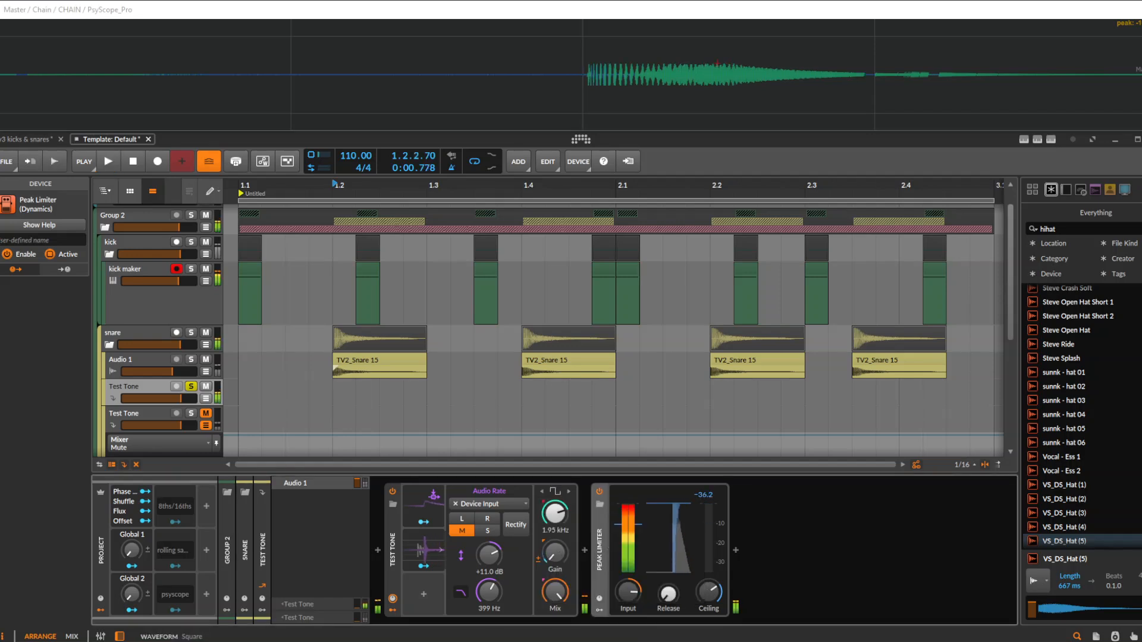
pyautogui.press('space')
pyautogui.click(555, 492)
pyautogui.click(573, 506)
pyautogui.press('space')
pyautogui.press('space')
pyautogui.press('space')
pyautogui.press('space')
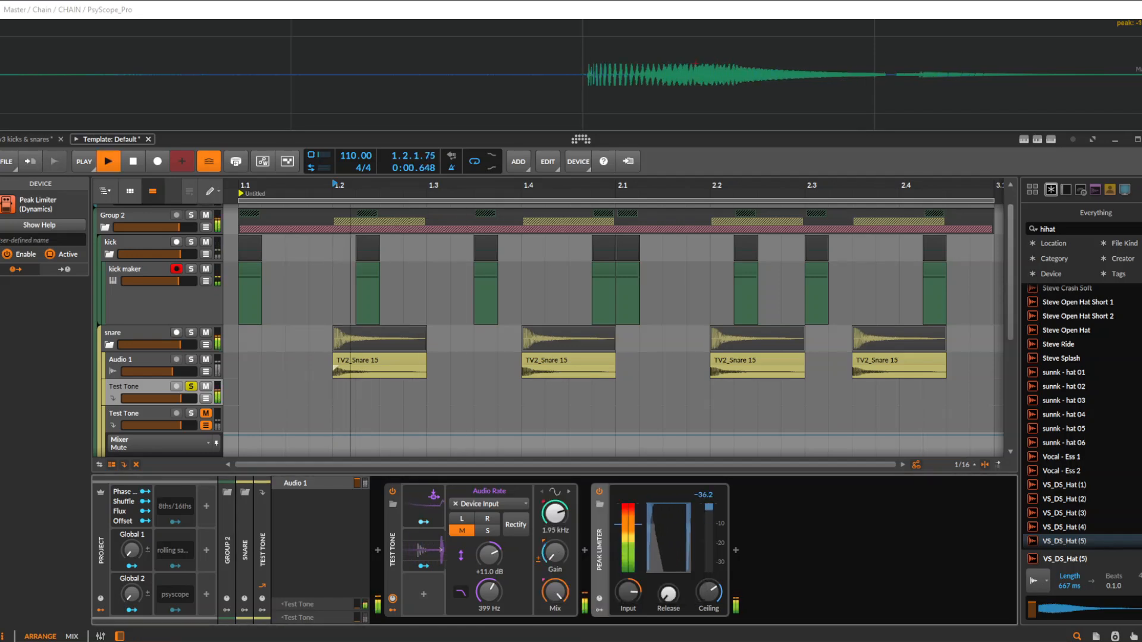
pyautogui.press('space')
# Step: Set the Test Tone's waveform back to square and audition it
pyautogui.click(555, 492)
pyautogui.click(572, 532)
pyautogui.press('space')
pyautogui.press('space')
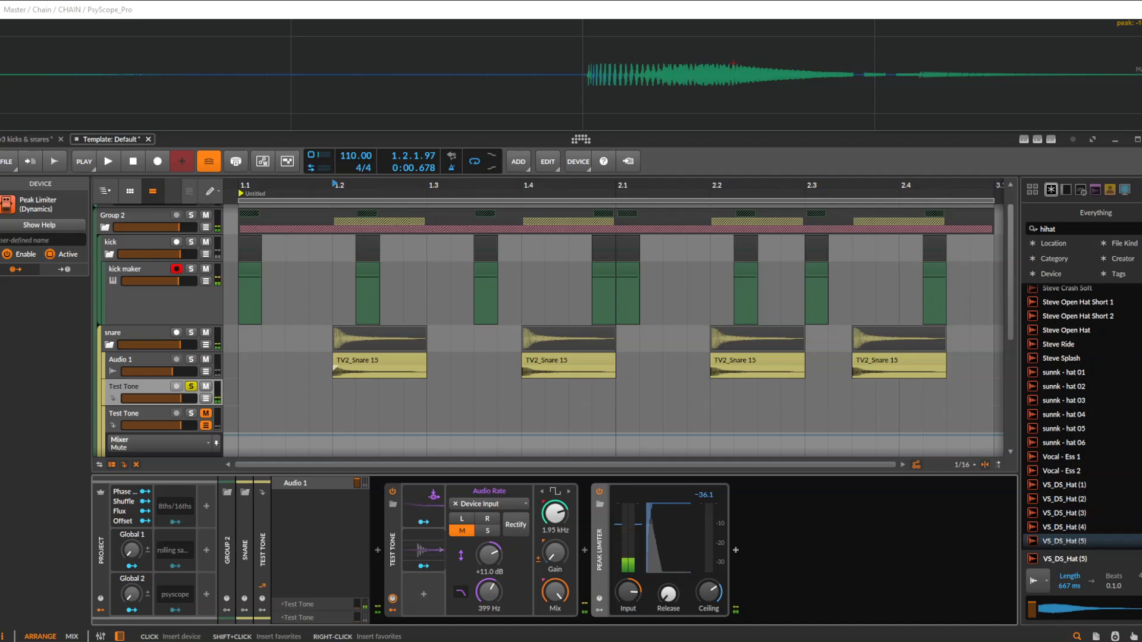
# Step: Add a Convolution device after the Peak Limiter on the Test Tone track and audition it
pyautogui.click(736, 550)
pyautogui.write('conv')
pyautogui.press('Down')
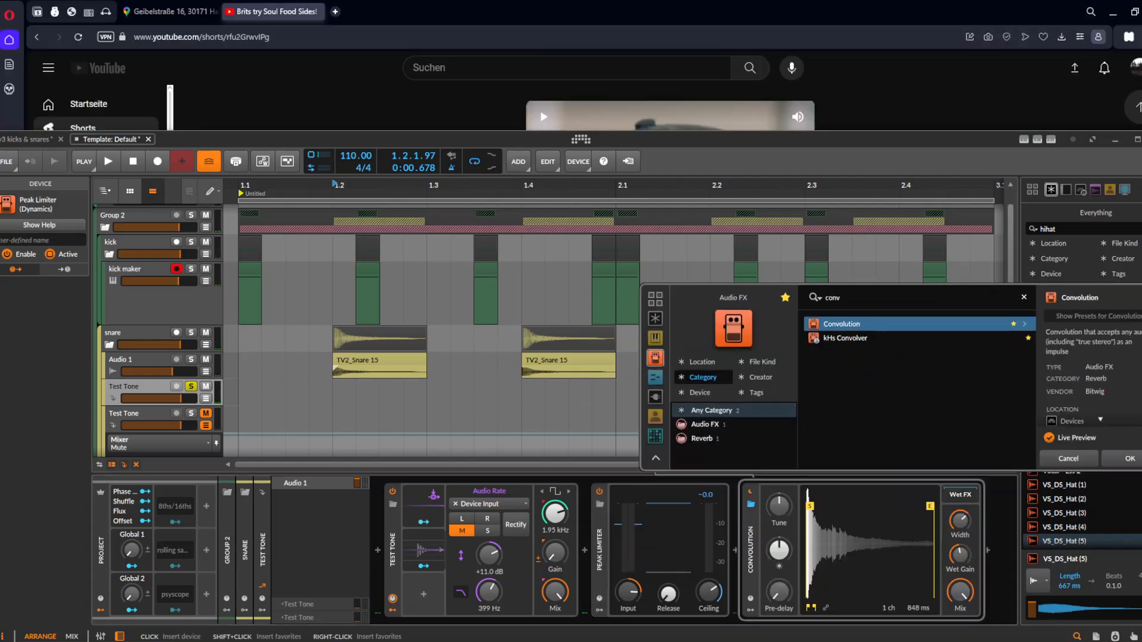
pyautogui.press('Return')
pyautogui.press('space')
pyautogui.press('space')
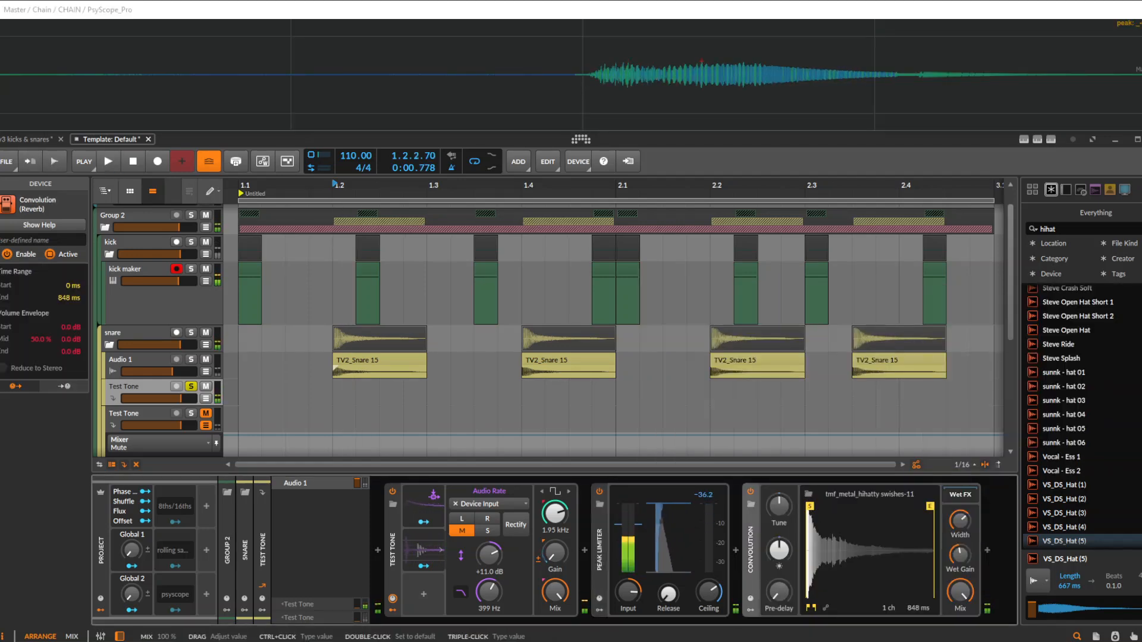
# Step: Preview several hi-hat samples, load VS_DS_Hat (22) as the Convolution's impulse response and audition it
pyautogui.scroll(-4, 1082, 457)
pyautogui.click(1082, 434)
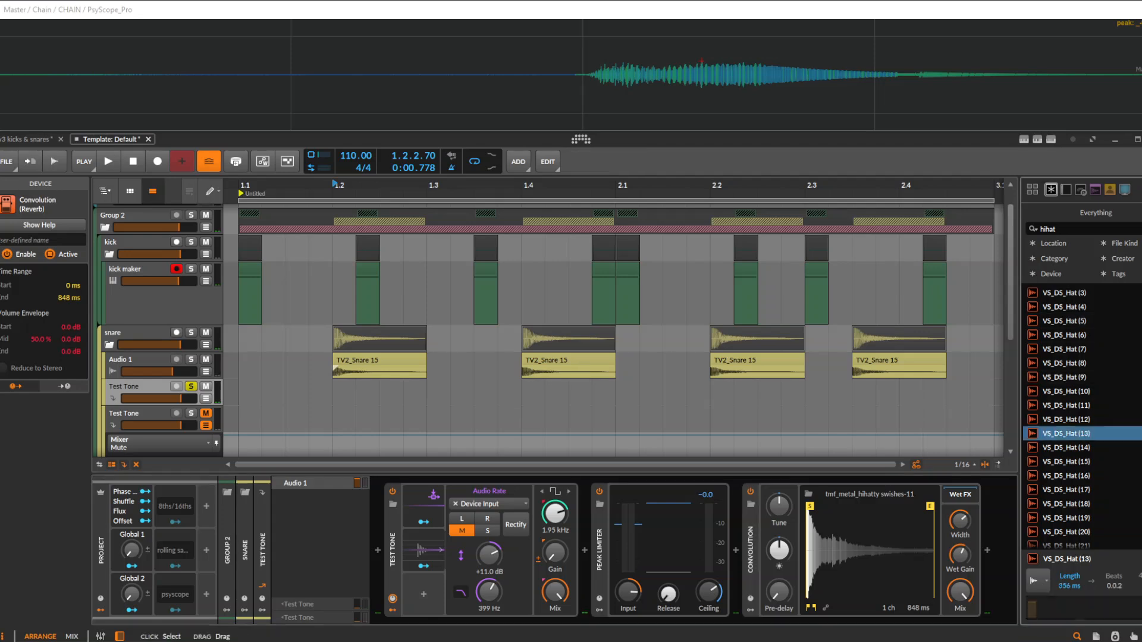
pyautogui.click(1083, 462)
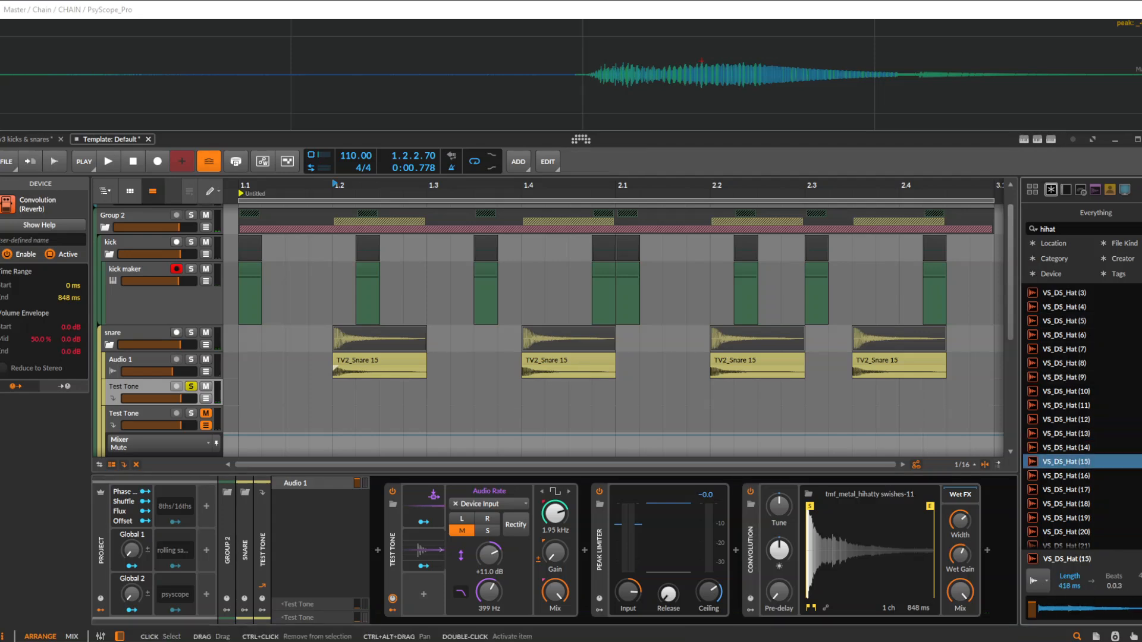
pyautogui.click(1083, 490)
pyautogui.click(1083, 504)
pyautogui.scroll(-3, 1082, 502)
pyautogui.click(1082, 498)
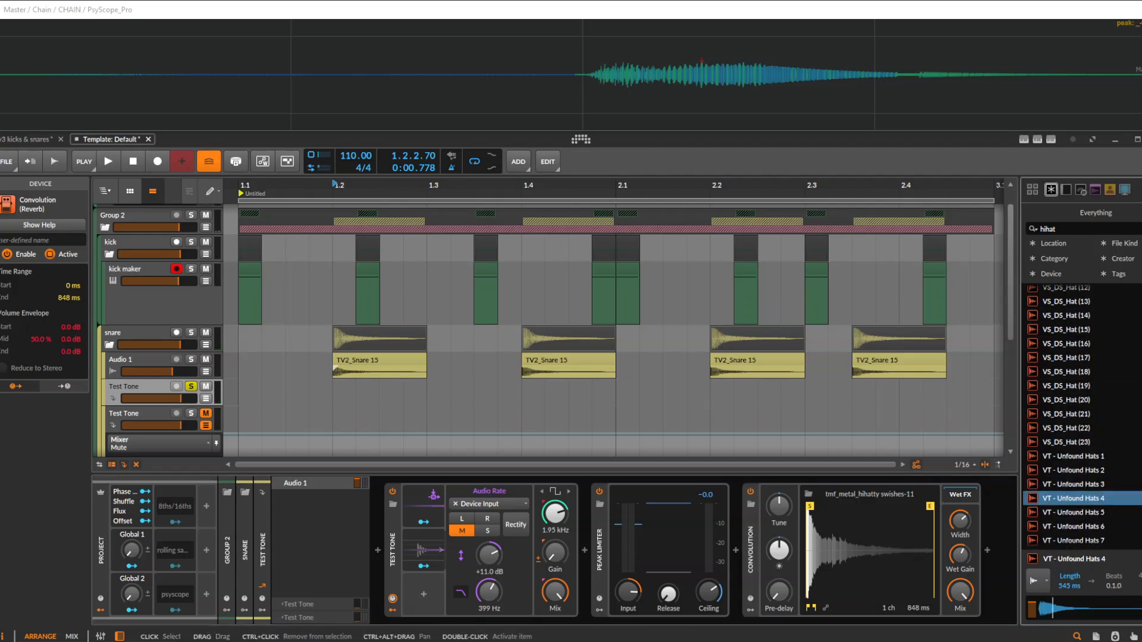
pyautogui.click(1083, 428)
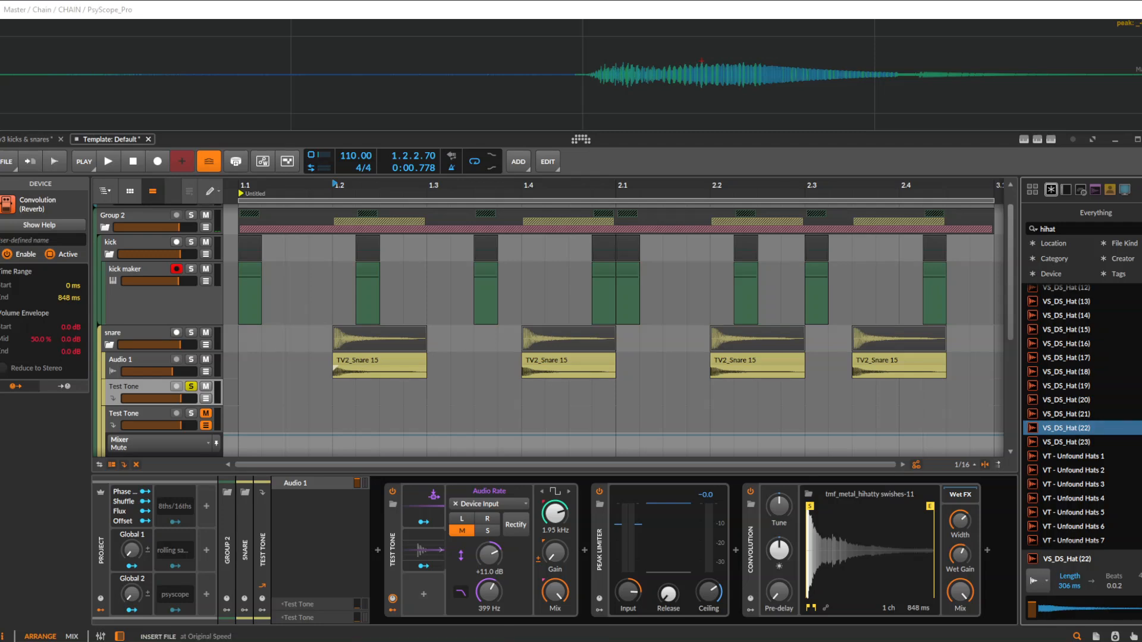
pyautogui.moveTo(1083, 428); pyautogui.dragTo(870, 551)
pyautogui.press('space')
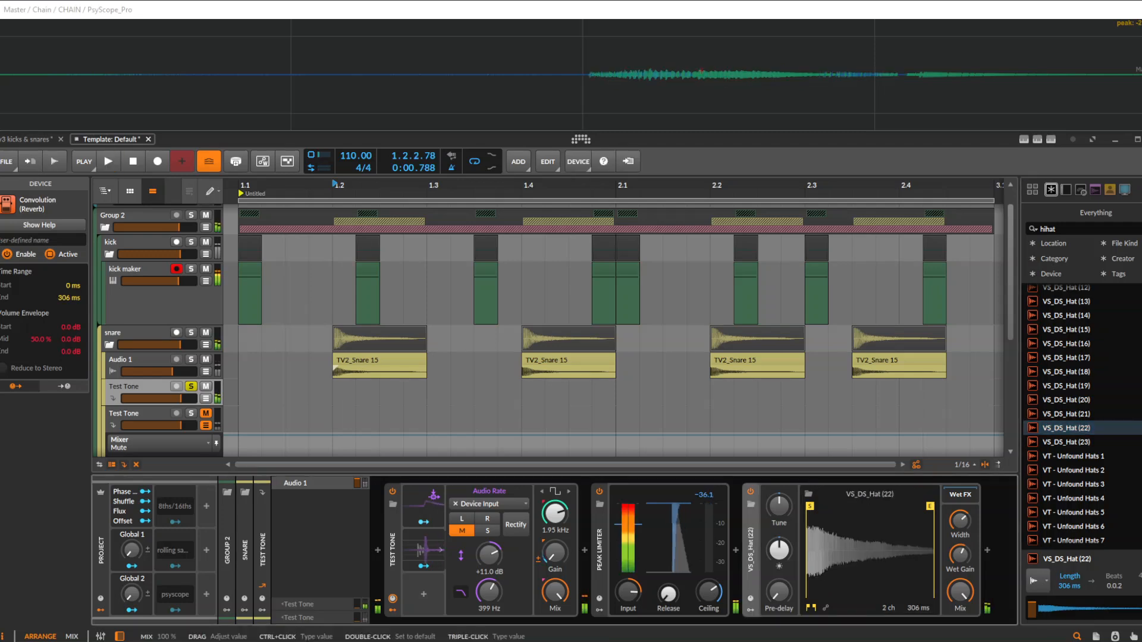
pyautogui.press('space')
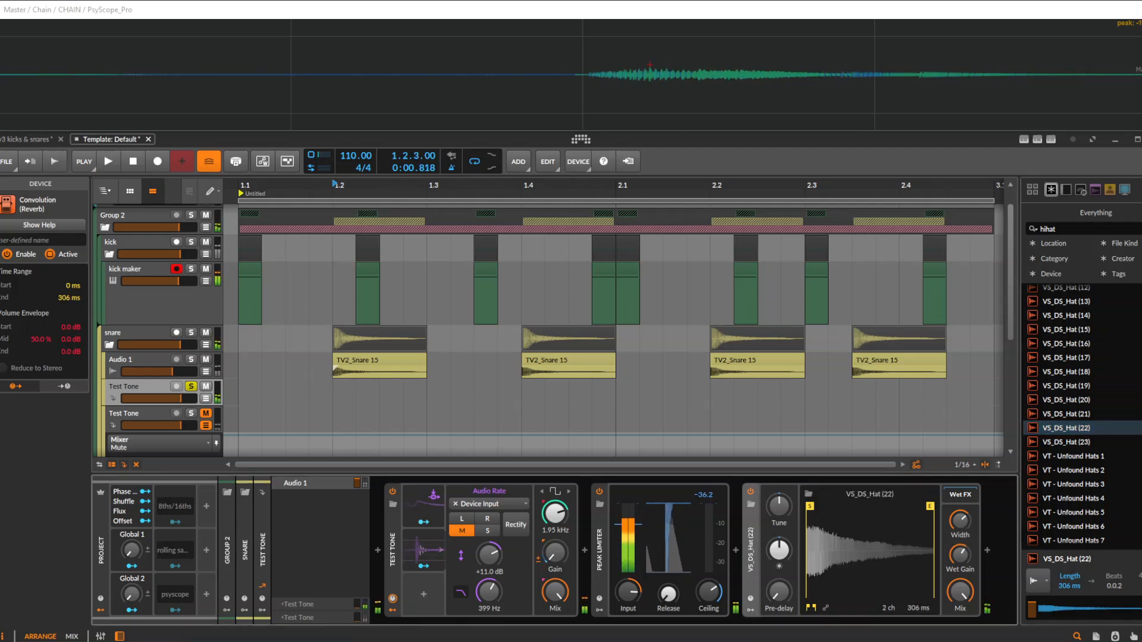
# Step: Lower the Test Tone's frequency to 1.20 kHz, checking the sound with repeated short playbacks
pyautogui.press('space')
pyautogui.press('space')
pyautogui.press('space')
pyautogui.moveTo(555, 513)
pyautogui.mouseDown()
pyautogui.moveTo(555, 502)
pyautogui.moveTo(556, 527)
pyautogui.moveTo(555, 512)
pyautogui.mouseUp()
pyautogui.press('space')
pyautogui.press('space')
pyautogui.press('space')
pyautogui.press('space')
pyautogui.press('space')
pyautogui.press('space')
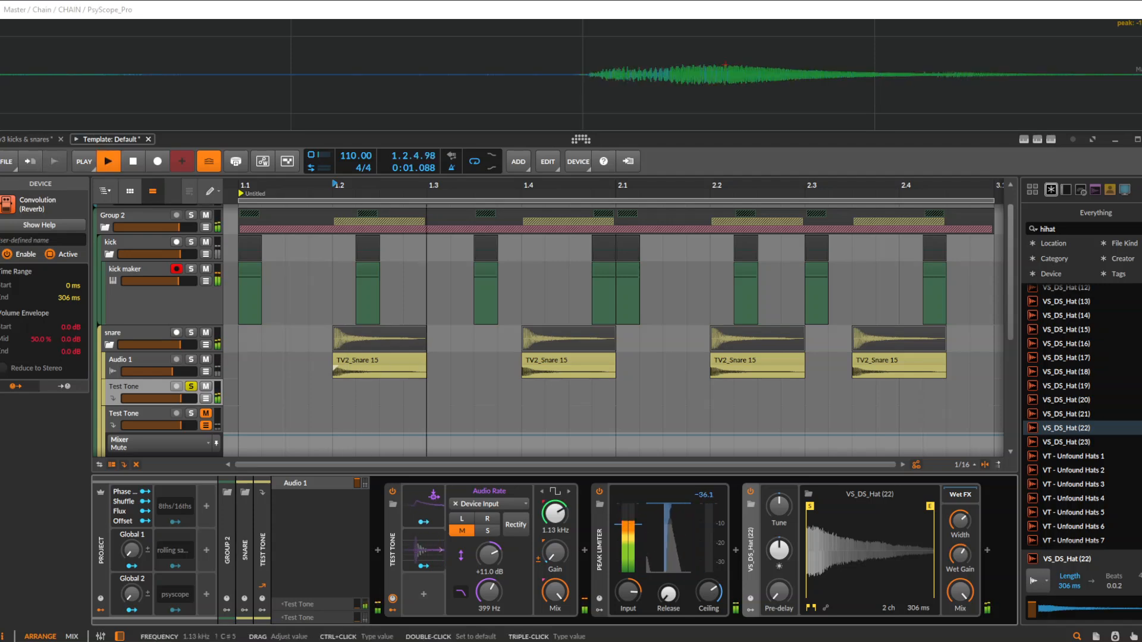
pyautogui.press('space')
pyautogui.press('space')
pyautogui.press('space')
pyautogui.press('space')
pyautogui.press('space')
# Step: Insert an EQ-2 between the Peak Limiter and the Convolution and audition the chain
pyautogui.click(736, 551)
pyautogui.write('eq')
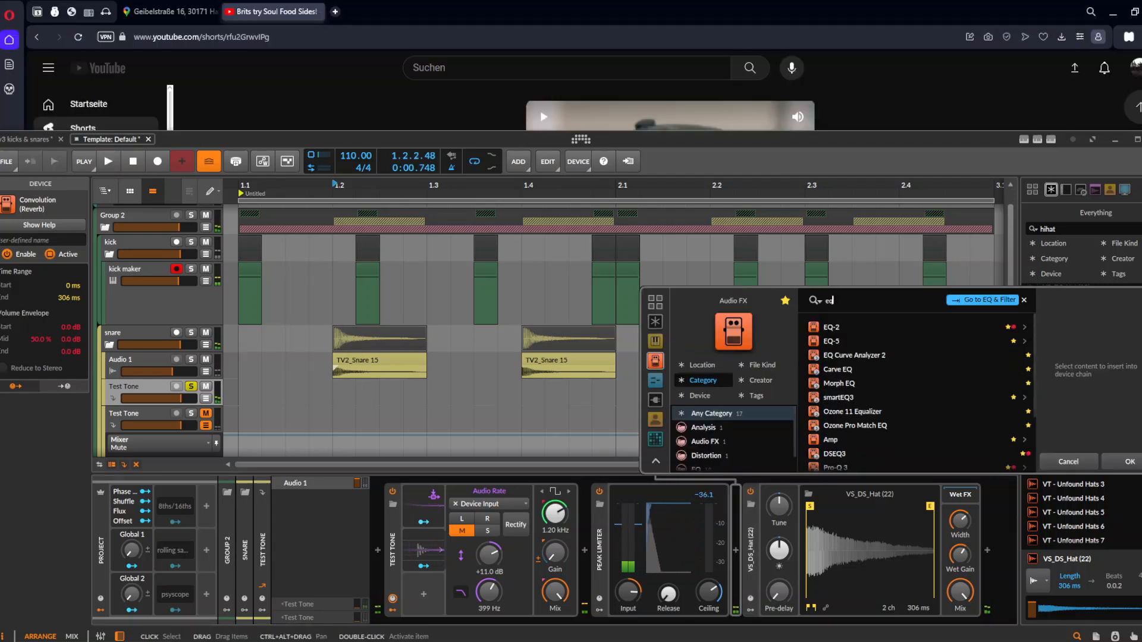
pyautogui.press('Return')
pyautogui.press('space')
pyautogui.press('space')
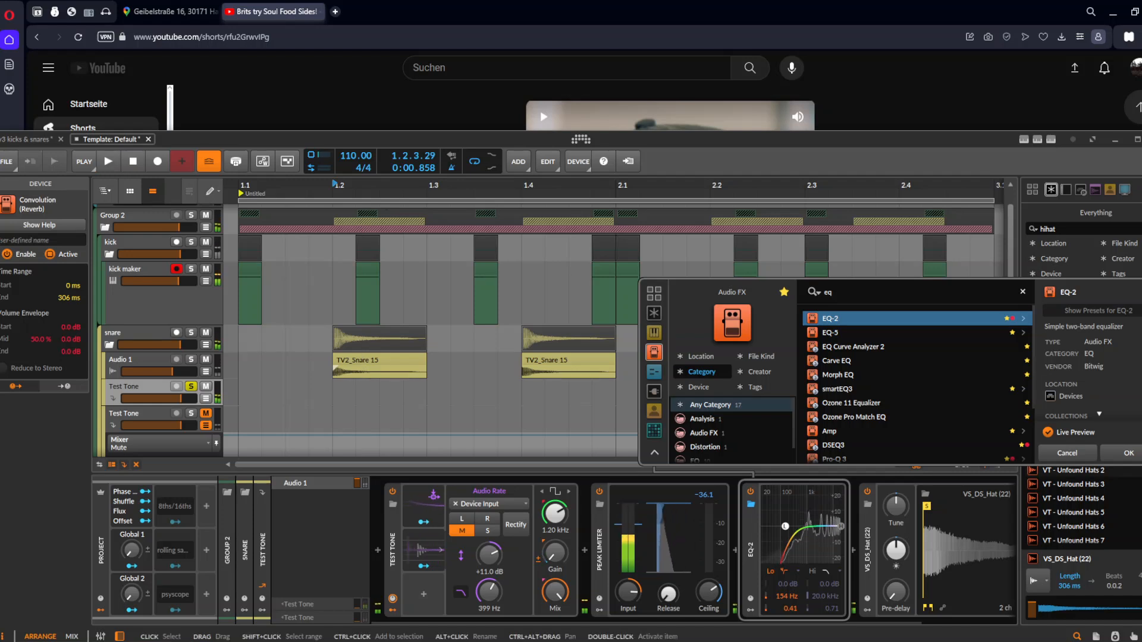
pyautogui.press('Return')
pyautogui.press('space')
pyautogui.press('space')
# Step: Raise the EQ-2's low-cut frequency to 2.35 kHz and audition the filtered tone
pyautogui.moveTo(785, 526); pyautogui.dragTo(817, 526)
pyautogui.press('space')
pyautogui.press('space')
pyautogui.press('space')
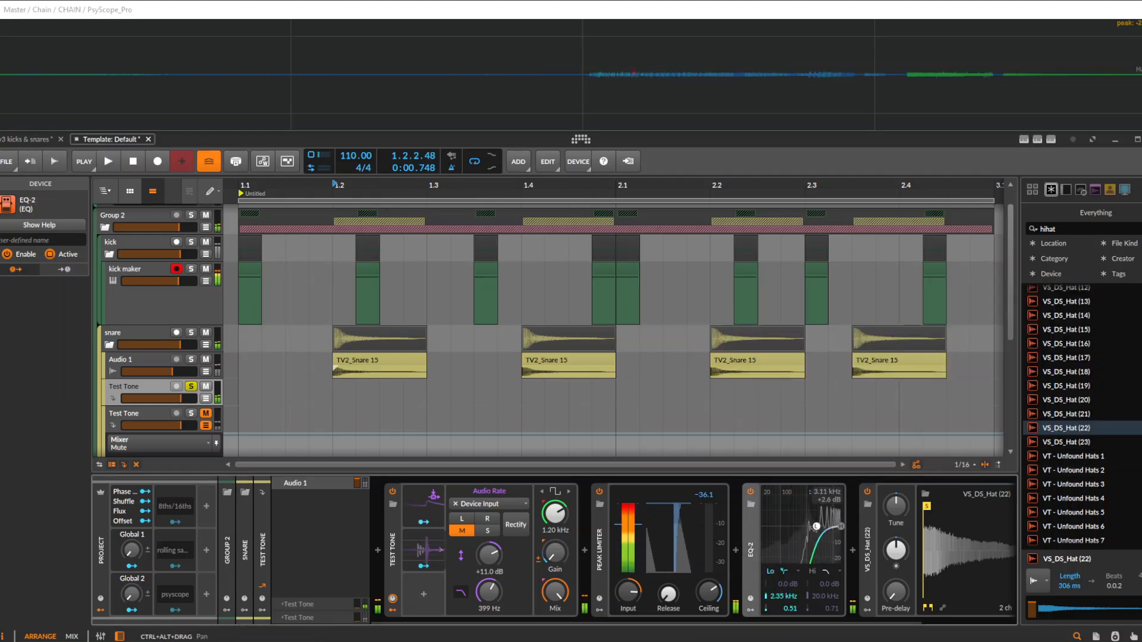
# Step: Try the Convolution's mix at 53% during short playbacks
pyautogui.scroll(-3, 820, 523)
pyautogui.moveTo(965, 592); pyautogui.dragTo(965, 622)
pyautogui.press('space')
pyautogui.press('space')
pyautogui.press('space')
pyautogui.press('space')
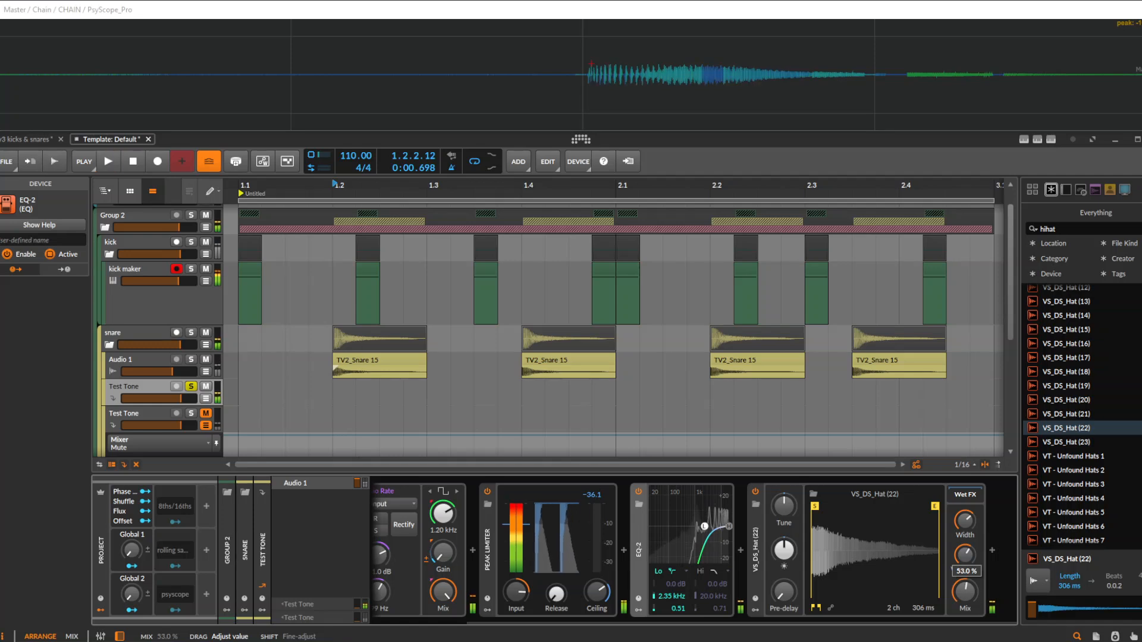
# Step: Solo the whole snare group and audition the snare together with its Test Tone layer
pyautogui.click(191, 332)
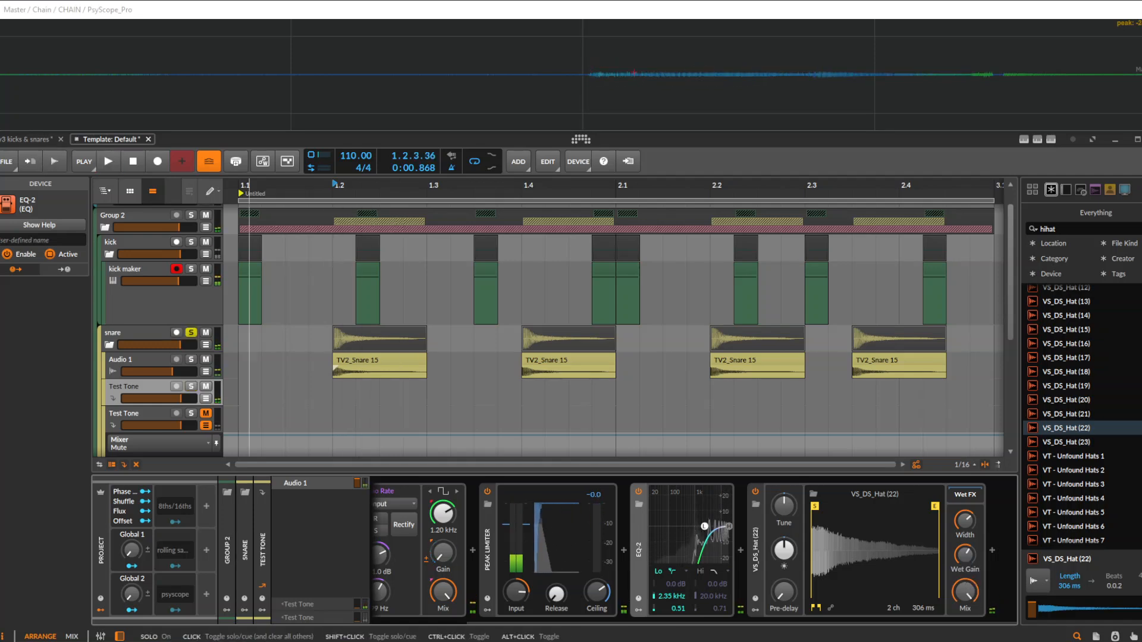
pyautogui.scroll(-1, 160, 405)
pyautogui.press('space')
pyautogui.press('space')
pyautogui.press('space')
pyautogui.press('space')
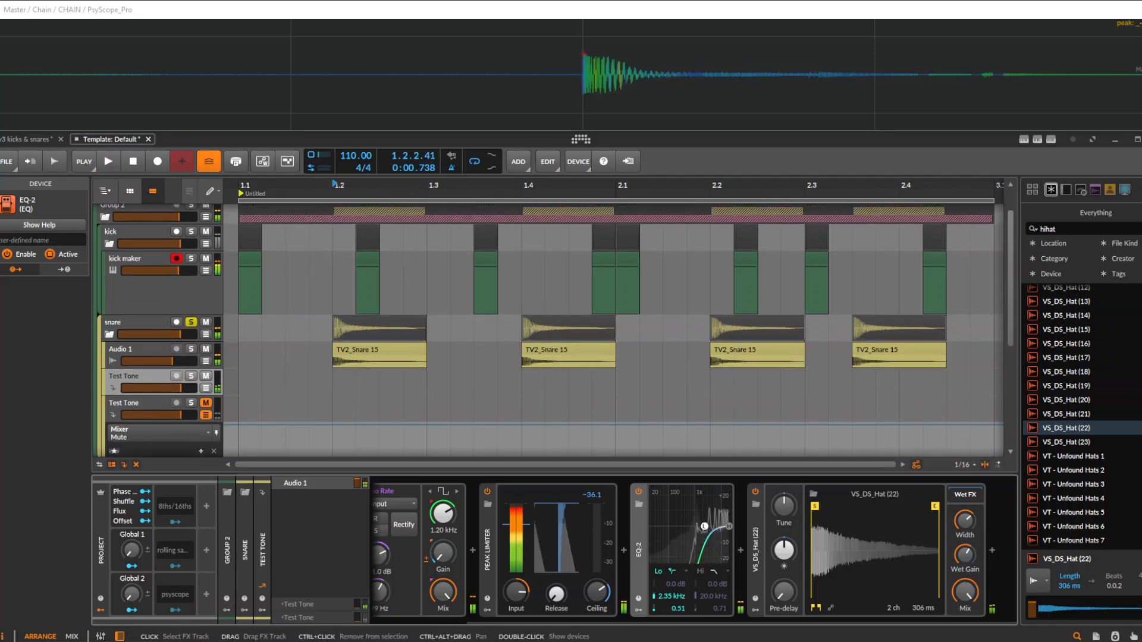
# Step: Lower the Peak Limiter's input on the snare's first Test Tone track, auditioning the snare repeatedly
pyautogui.click(137, 377)
pyautogui.scroll(2, 524, 550)
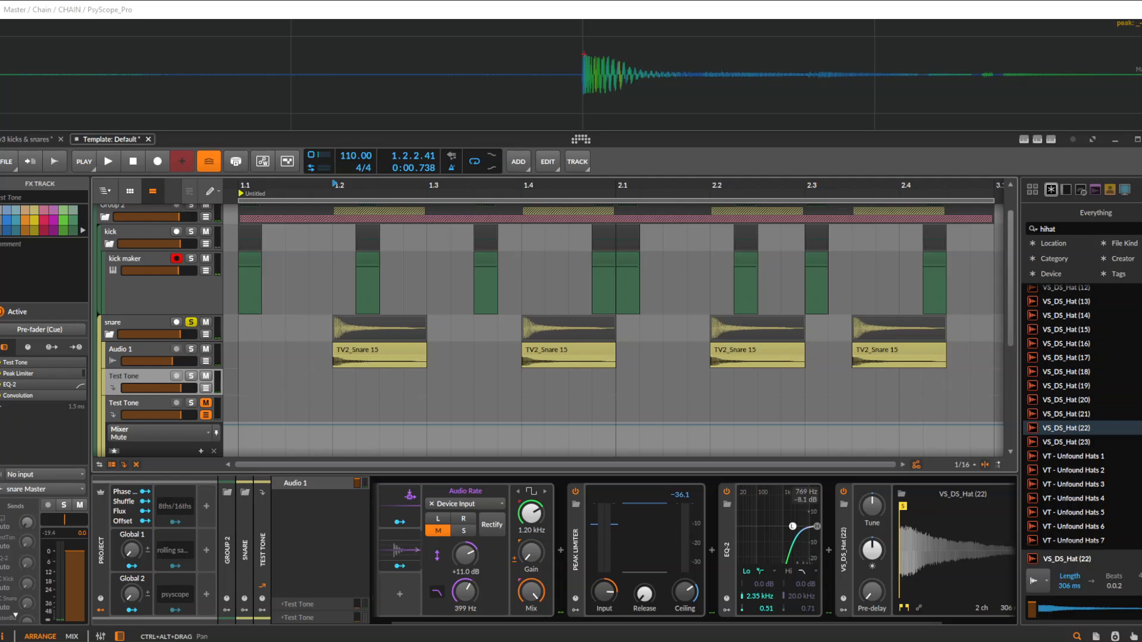
pyautogui.scroll(-2, 803, 553)
pyautogui.press('space')
pyautogui.press('space')
pyautogui.press('space')
pyautogui.moveTo(515, 592); pyautogui.dragTo(516, 640)
pyautogui.press('space')
pyautogui.press('space')
pyautogui.press('space')
pyautogui.press('space')
pyautogui.press('space')
pyautogui.press('space')
pyautogui.press('space')
pyautogui.press('space')
pyautogui.press('space')
pyautogui.press('space')
pyautogui.press('space')
pyautogui.press('space')
pyautogui.press('space')
# Step: Set the snare Test Tone's frequency to 963 Hz, checking it with repeated short playbacks
pyautogui.scroll(1, 516, 592)
pyautogui.scroll(2, 515, 592)
pyautogui.press('space')
pyautogui.press('space')
pyautogui.moveTo(555, 513); pyautogui.dragTo(555, 520)
pyautogui.press('space')
pyautogui.press('space')
pyautogui.press('space')
pyautogui.press('space')
pyautogui.press('space')
pyautogui.press('space')
pyautogui.press('space')
pyautogui.press('space')
pyautogui.press('space')
pyautogui.press('space')
pyautogui.press('space')
pyautogui.press('space')
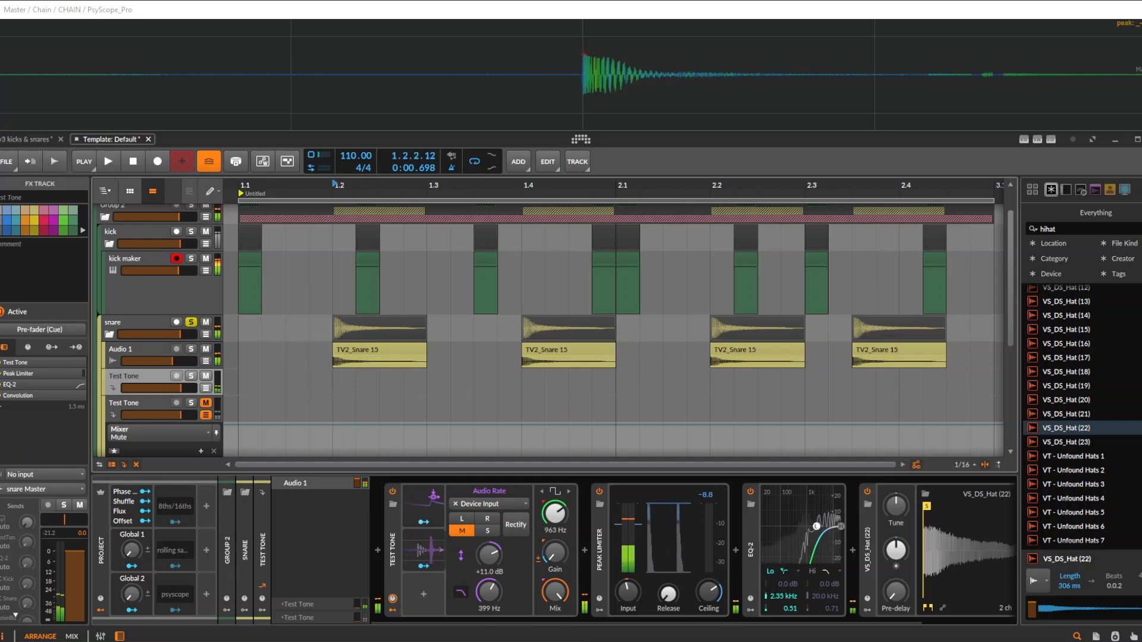
pyautogui.press('space')
# Step: Raise the Audio Rate modulator's gain to +12.7 dB and audition the snare
pyautogui.moveTo(489, 555); pyautogui.dragTo(490, 550)
pyautogui.press('space')
pyautogui.press('space')
pyautogui.press('space')
# Step: Copy the modulated Test Tone device onto the Audio 2 track inside Group 3 and set playback to start at 1.1
pyautogui.scroll(1, 639, 410)
pyautogui.scroll(-1, 498, 357)
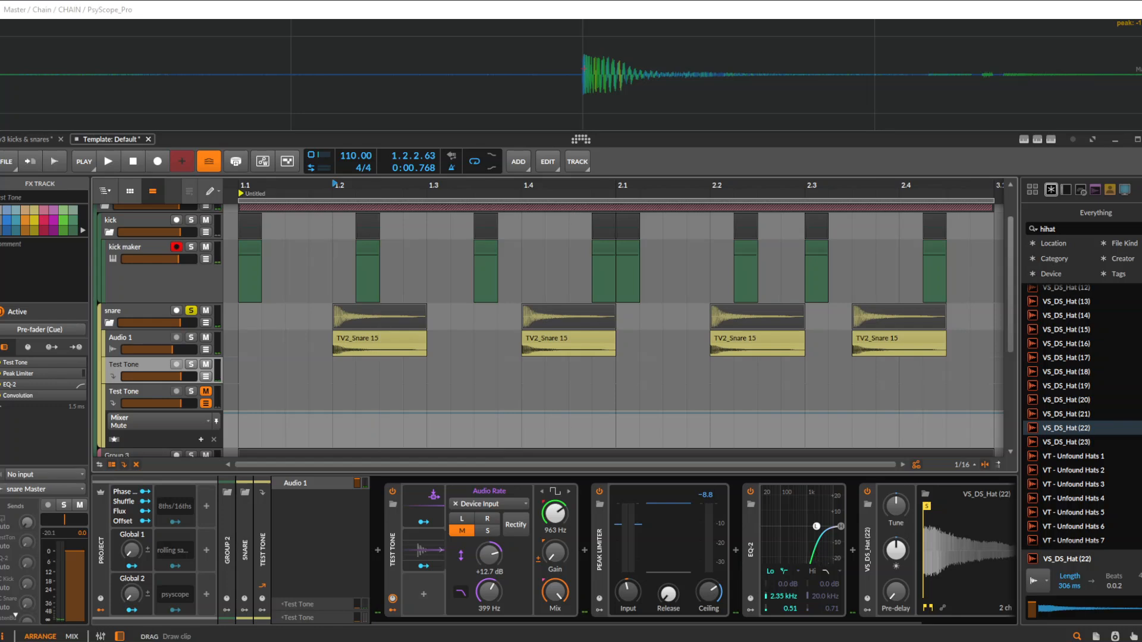
pyautogui.click(393, 547)
pyautogui.scroll(-2, 441, 357)
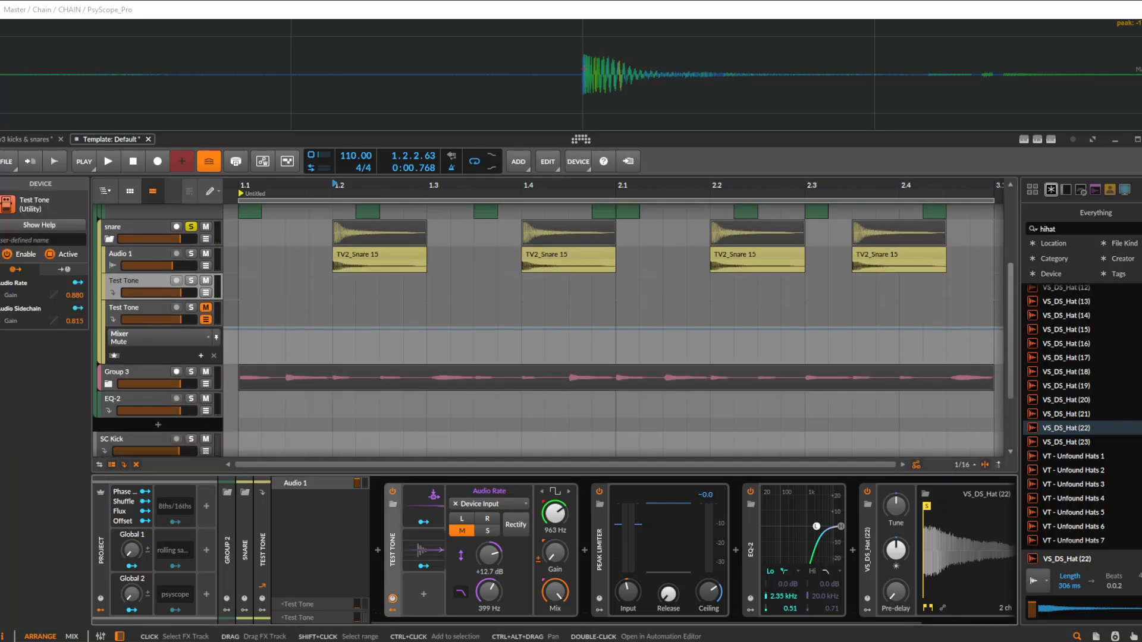
pyautogui.click(134, 372)
pyautogui.click(108, 384)
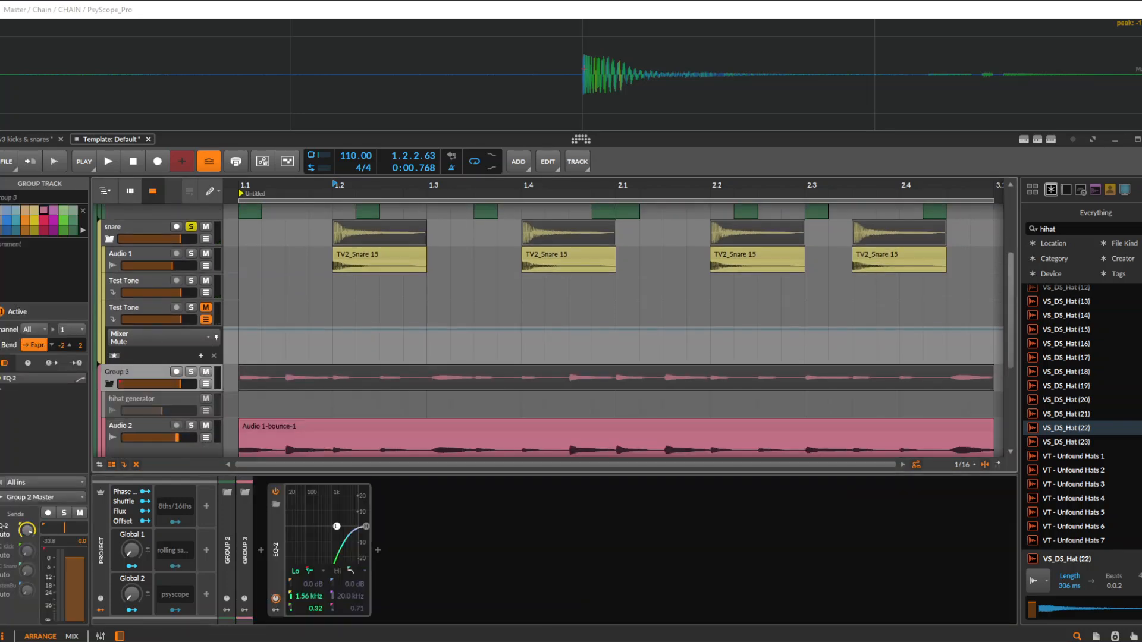
pyautogui.click(134, 426)
pyautogui.scroll(-2, 286, 381)
pyautogui.click(315, 328)
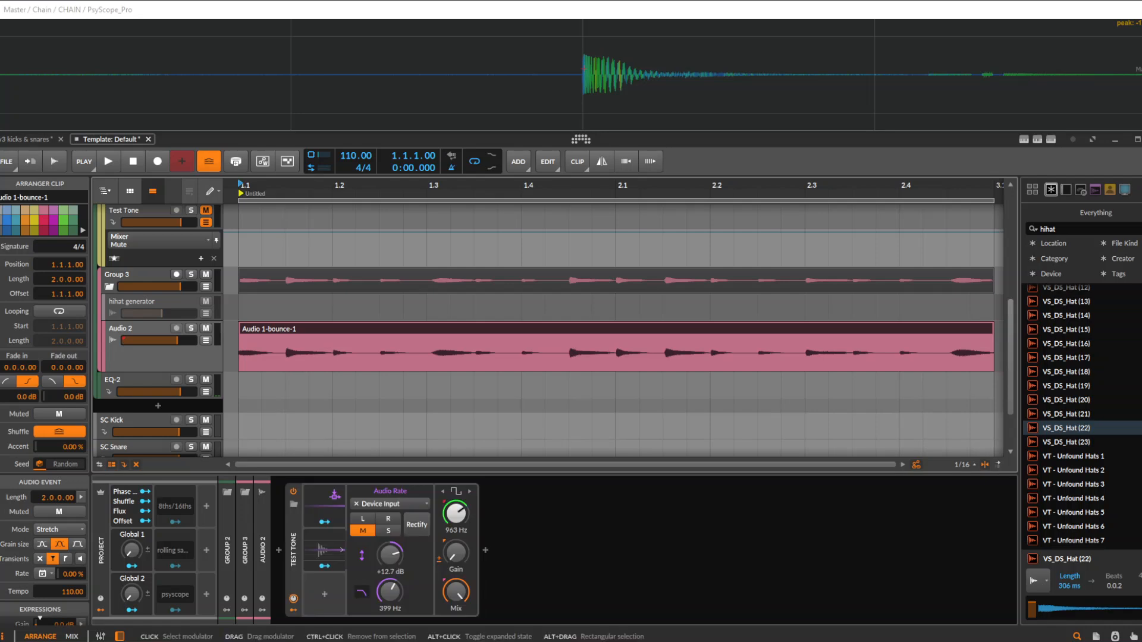
# Step: Solo the Audio 2 track and audition the bounced hi-hat with the Test Tone
pyautogui.press('space')
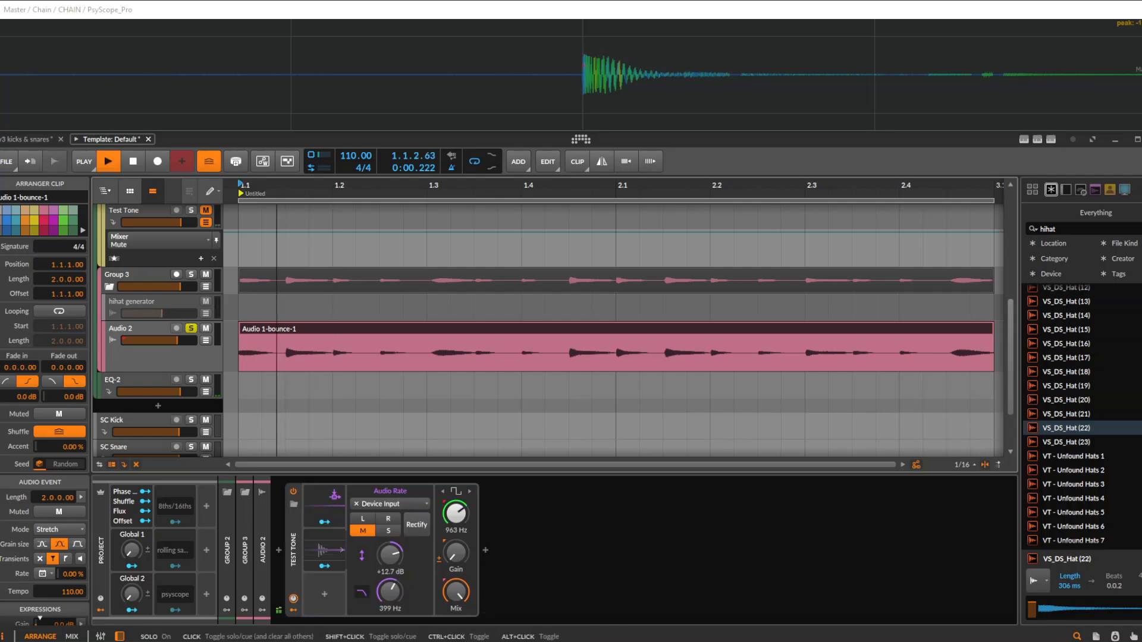
pyautogui.click(262, 355)
pyautogui.press('space')
pyautogui.press('space')
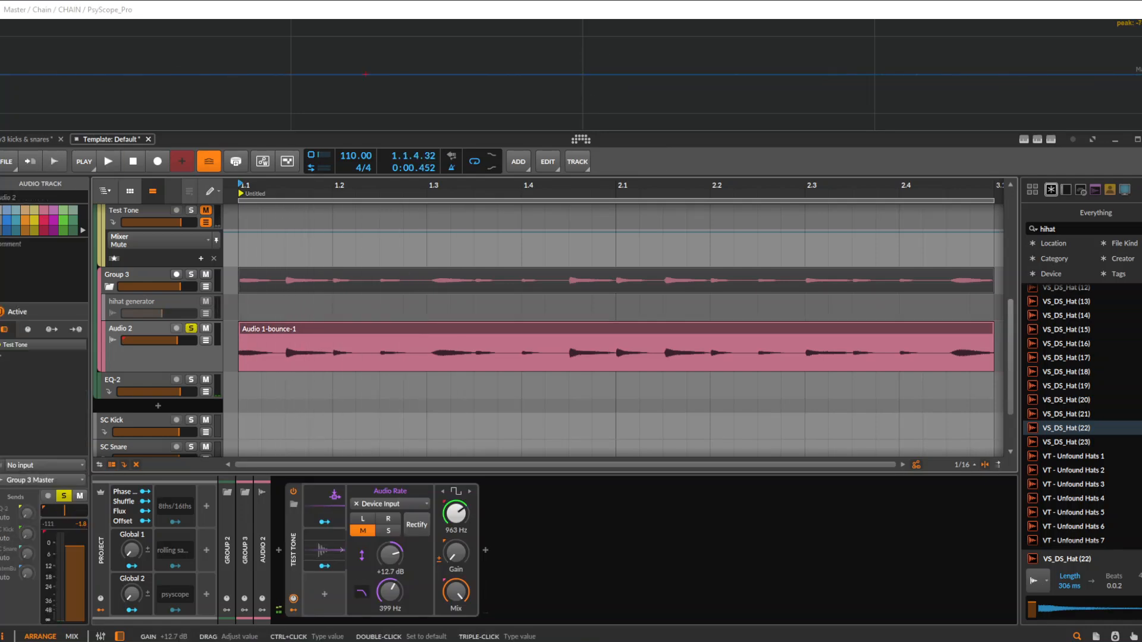
pyautogui.press('space')
pyautogui.press('space')
# Step: Unmute the snare's second Test Tone track and restart playback of the soloed Audio 2 track
pyautogui.scroll(2, 613, 331)
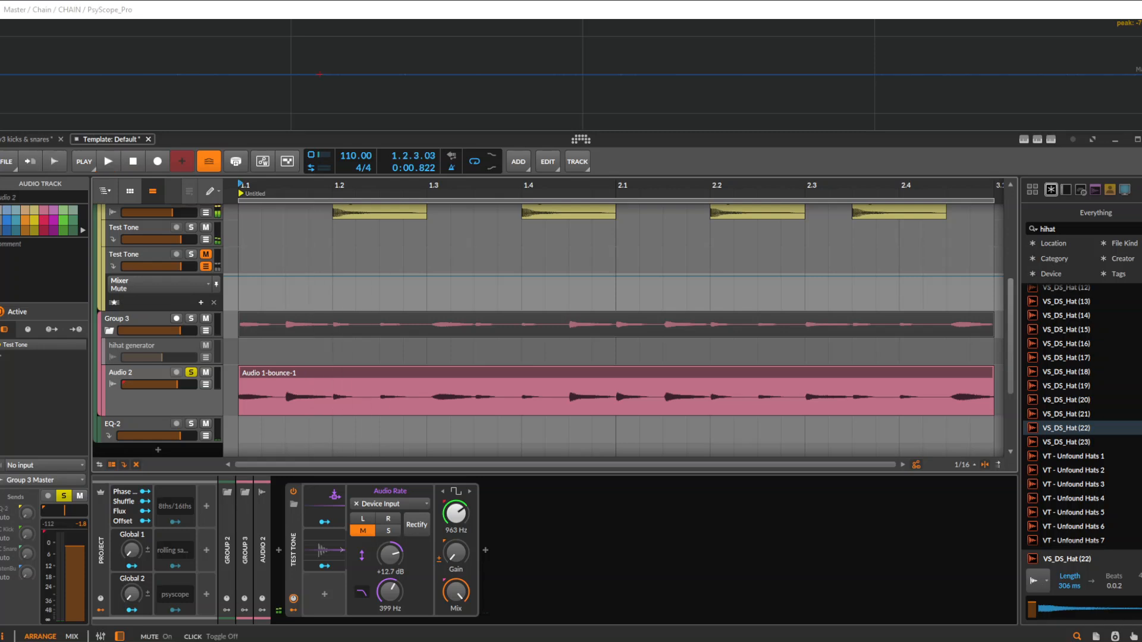
pyautogui.press('space')
pyautogui.press('space')
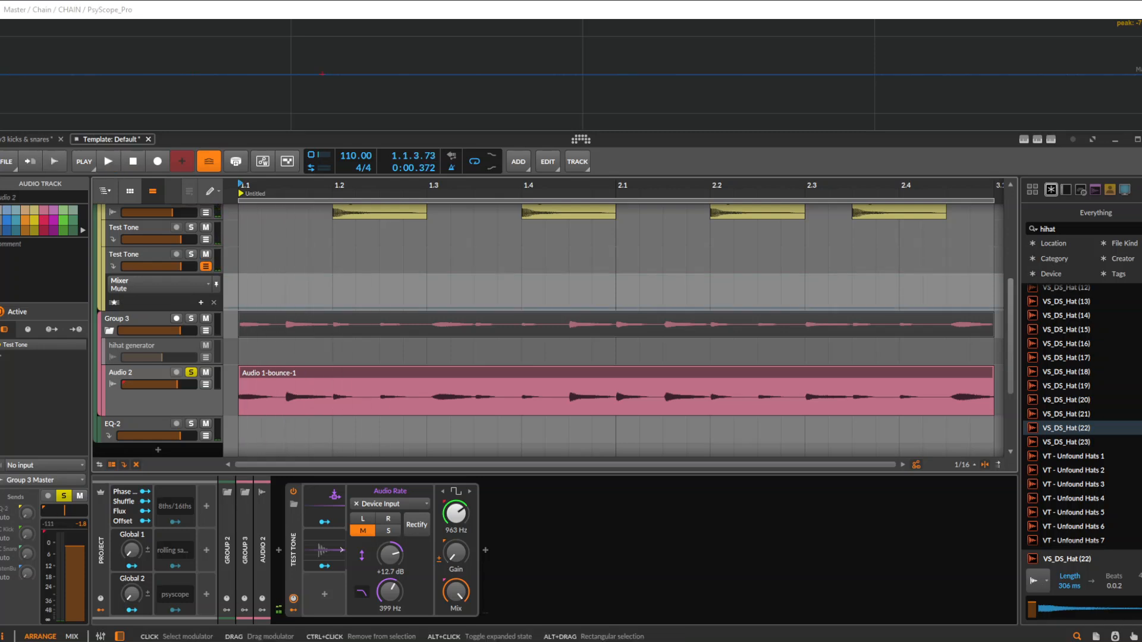
pyautogui.press('space')
# Step: Raise the Audio Rate modulator's gain to +24.0 dB and lower the Test Tone's mix to 63% on Audio 2
pyautogui.click(323, 504)
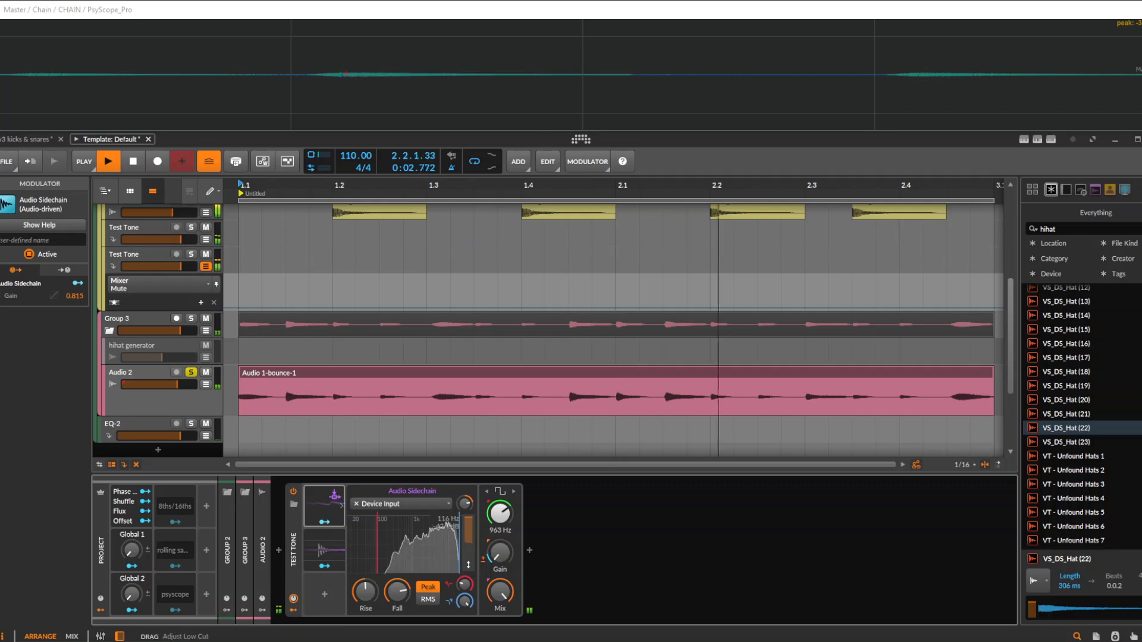
pyautogui.click(323, 549)
pyautogui.click(323, 548)
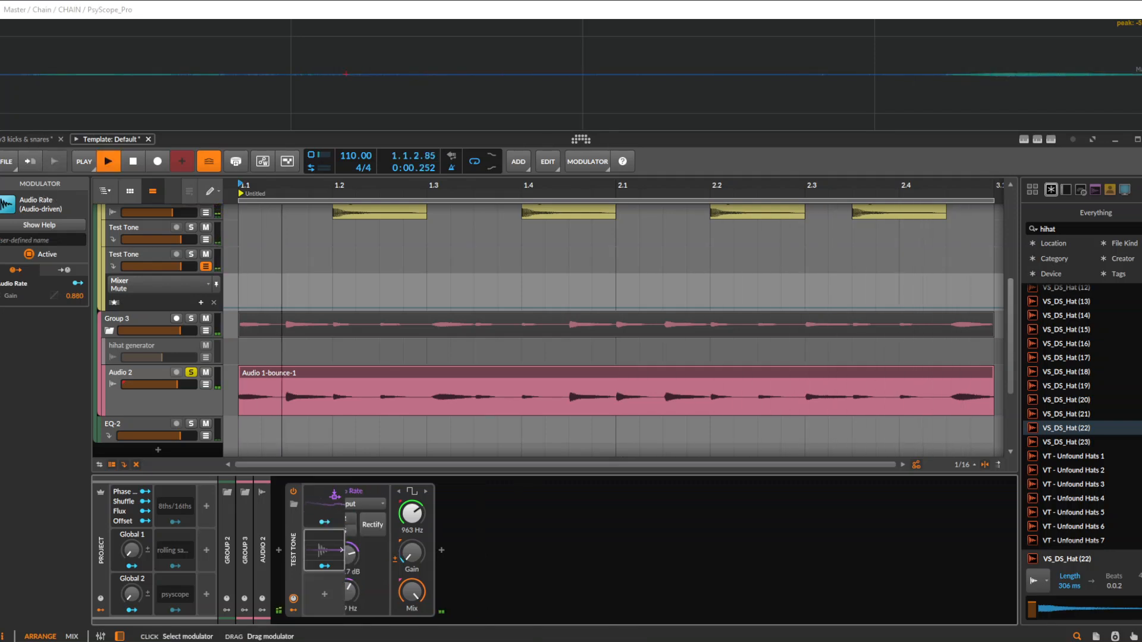
pyautogui.click(323, 548)
pyautogui.moveTo(390, 555); pyautogui.dragTo(390, 517)
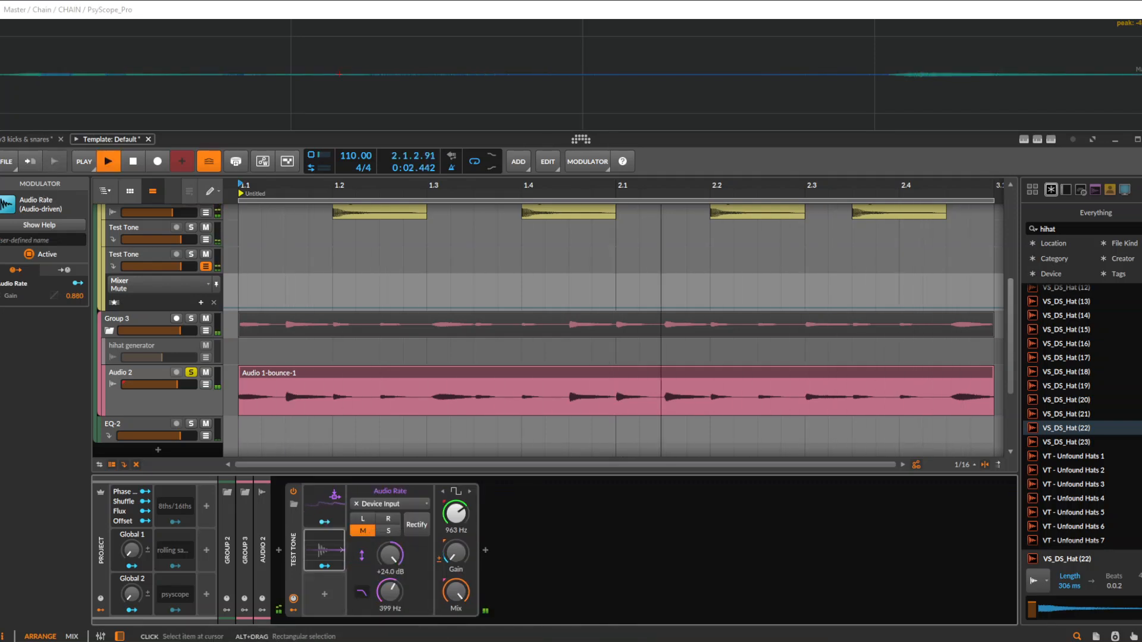
pyautogui.moveTo(456, 591); pyautogui.dragTo(456, 622)
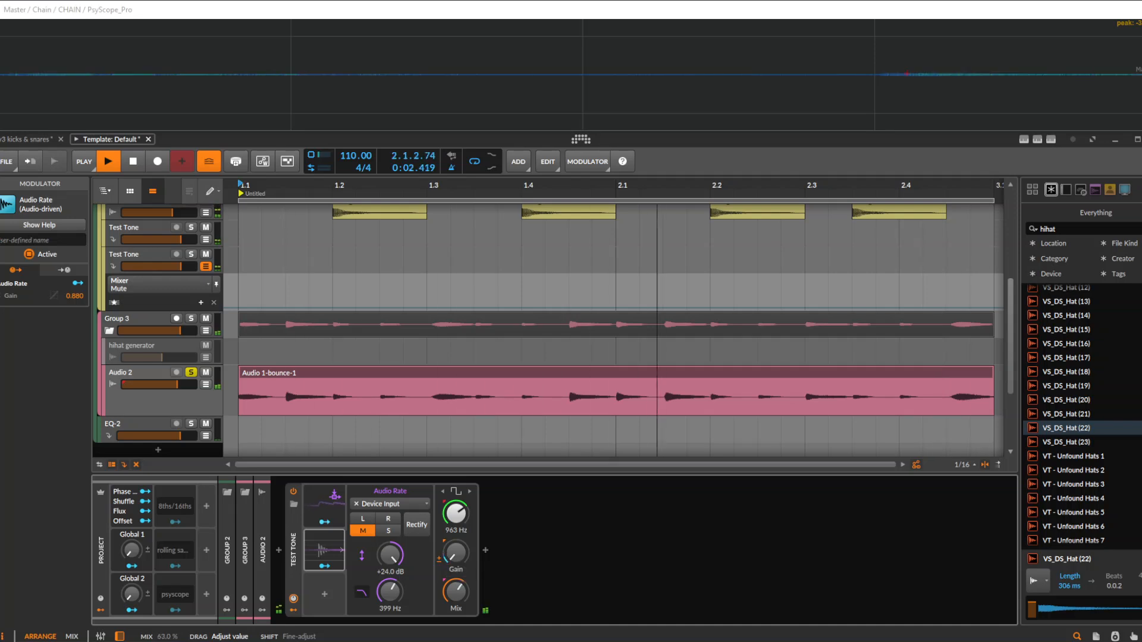
# Step: Add a Tool device after the Test Tone on Audio 2 and raise its gain to 42%
pyautogui.click(485, 551)
pyautogui.write('tool')
pyautogui.press('Down')
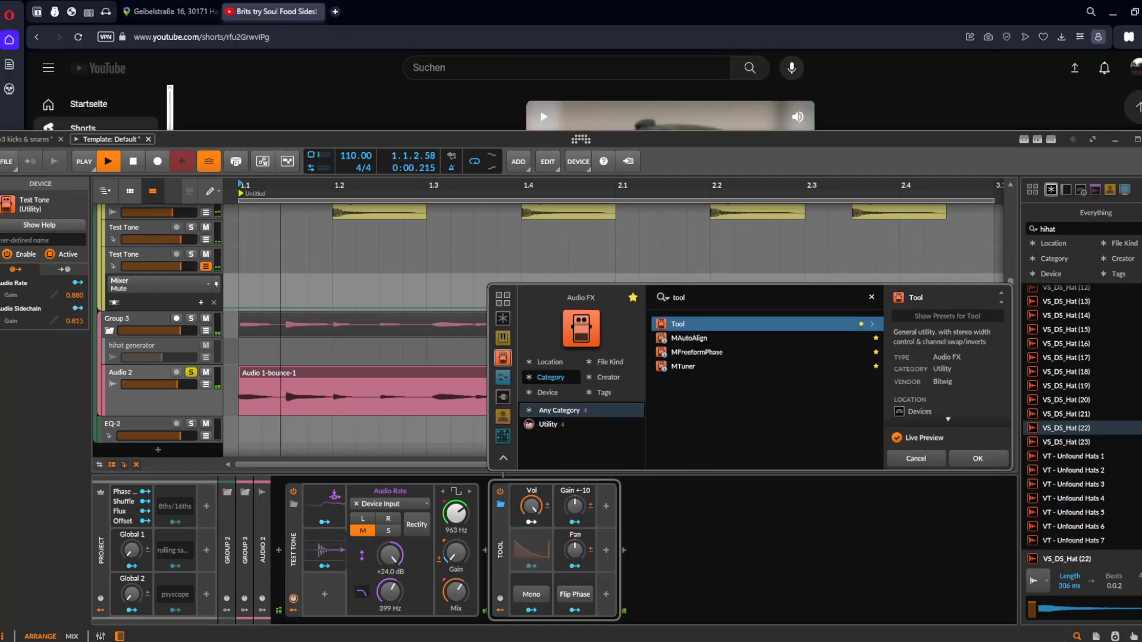
pyautogui.press('Return')
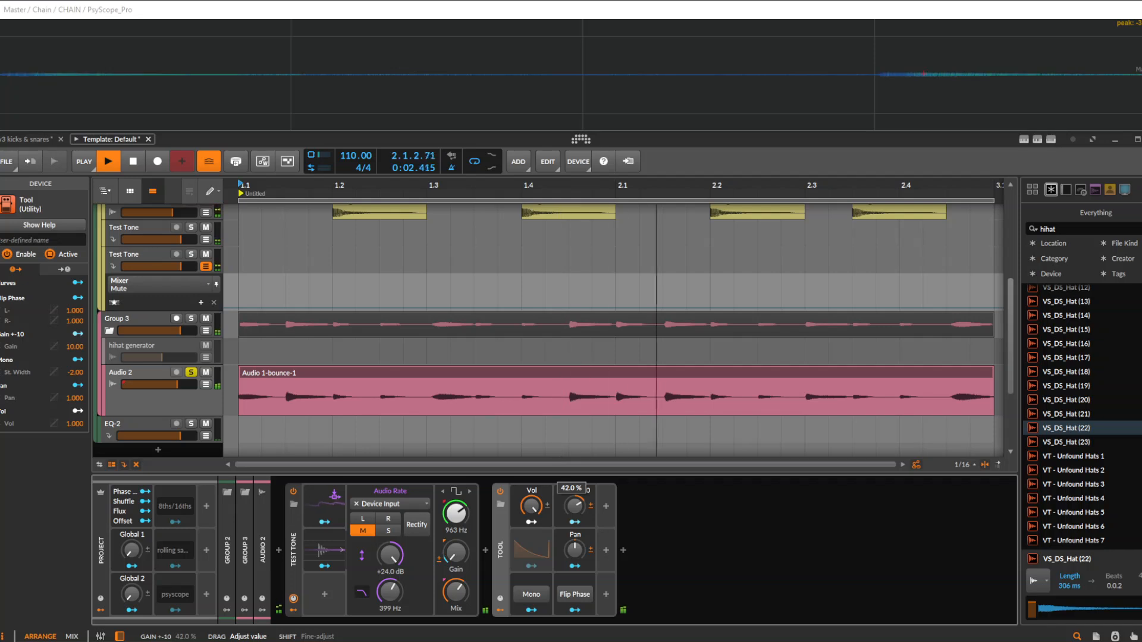
pyautogui.moveTo(575, 507); pyautogui.dragTo(575, 501)
# Step: Raise the Audio 2 Test Tone's frequency to 9.42 kHz and lower its mix to 29% during playback
pyautogui.moveTo(456, 513); pyautogui.dragTo(457, 485)
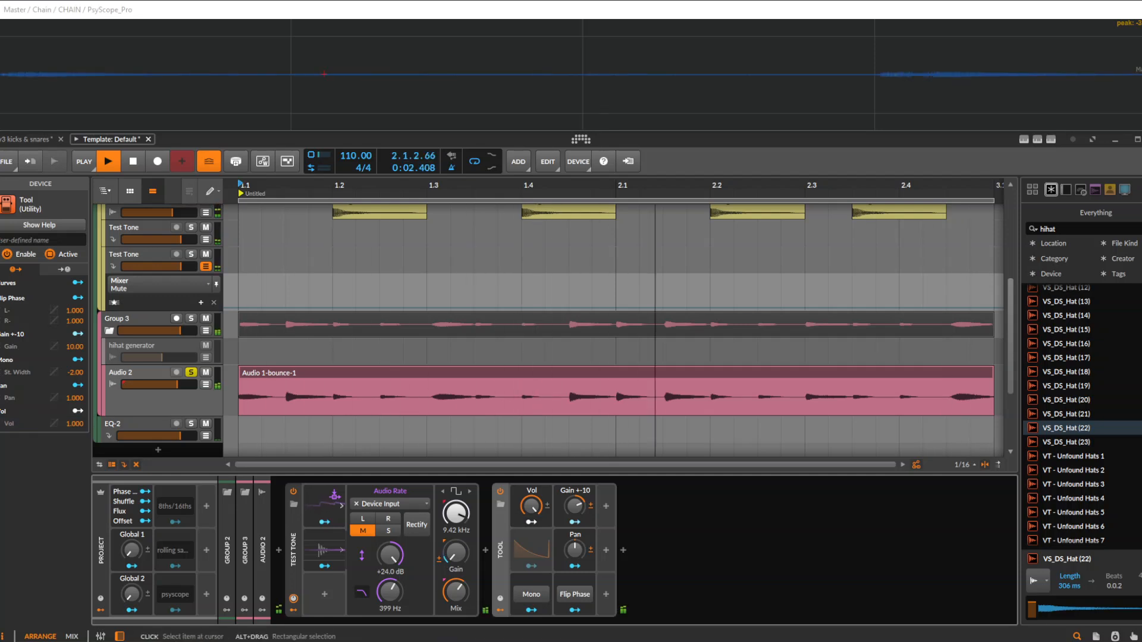
pyautogui.scroll(-2, 432, 334)
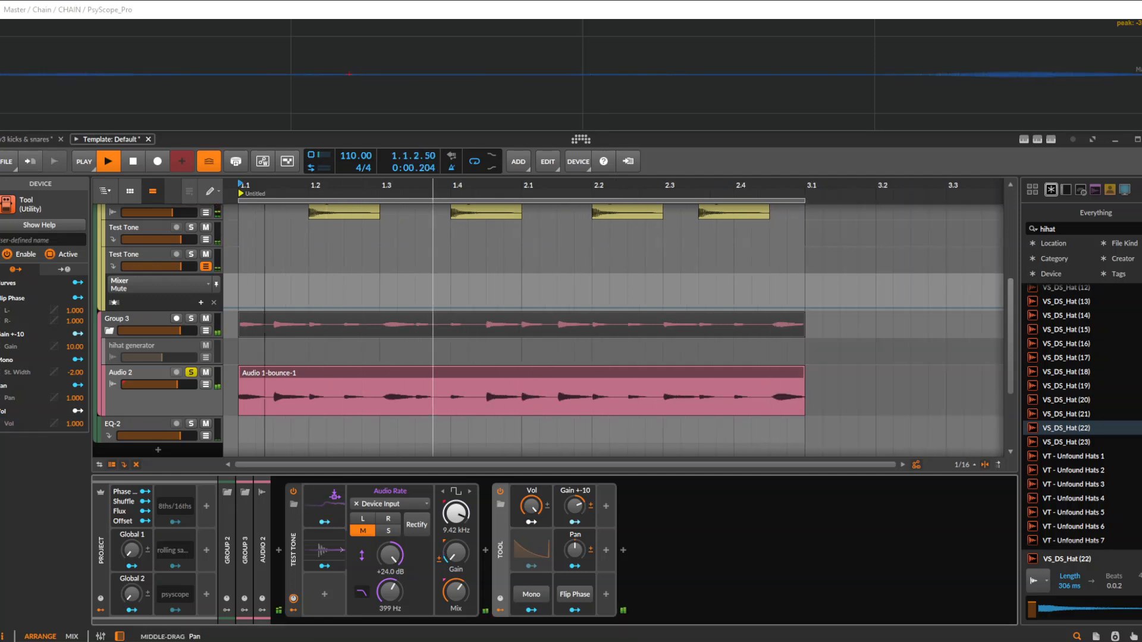
pyautogui.press('space')
pyautogui.press('space')
pyautogui.moveTo(456, 592); pyautogui.dragTo(456, 616)
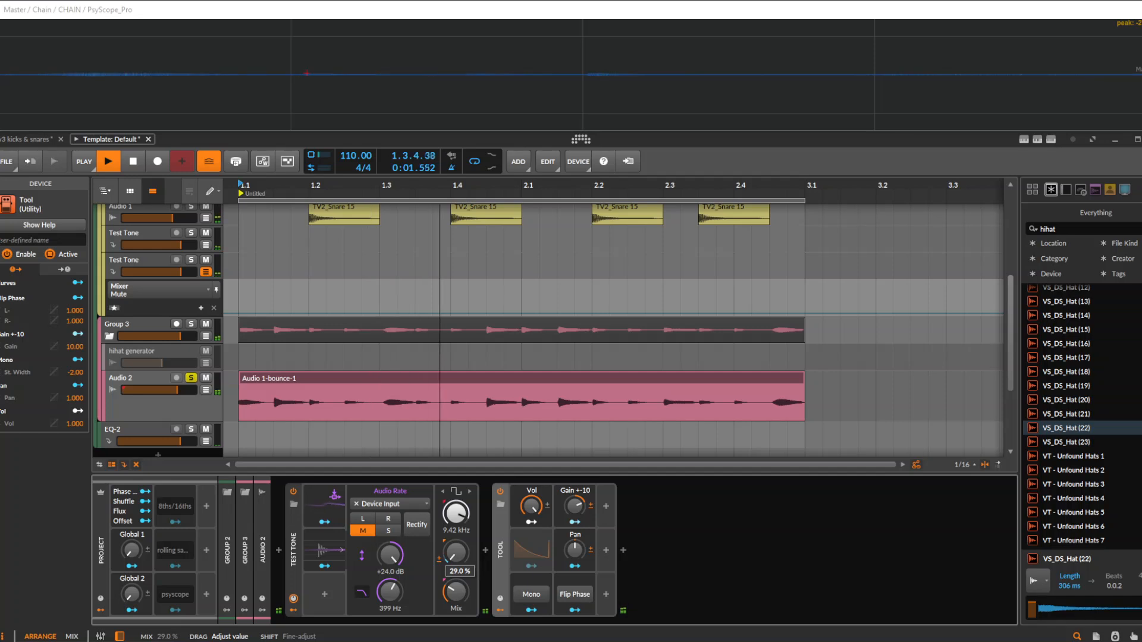
pyautogui.scroll(3, 619, 330)
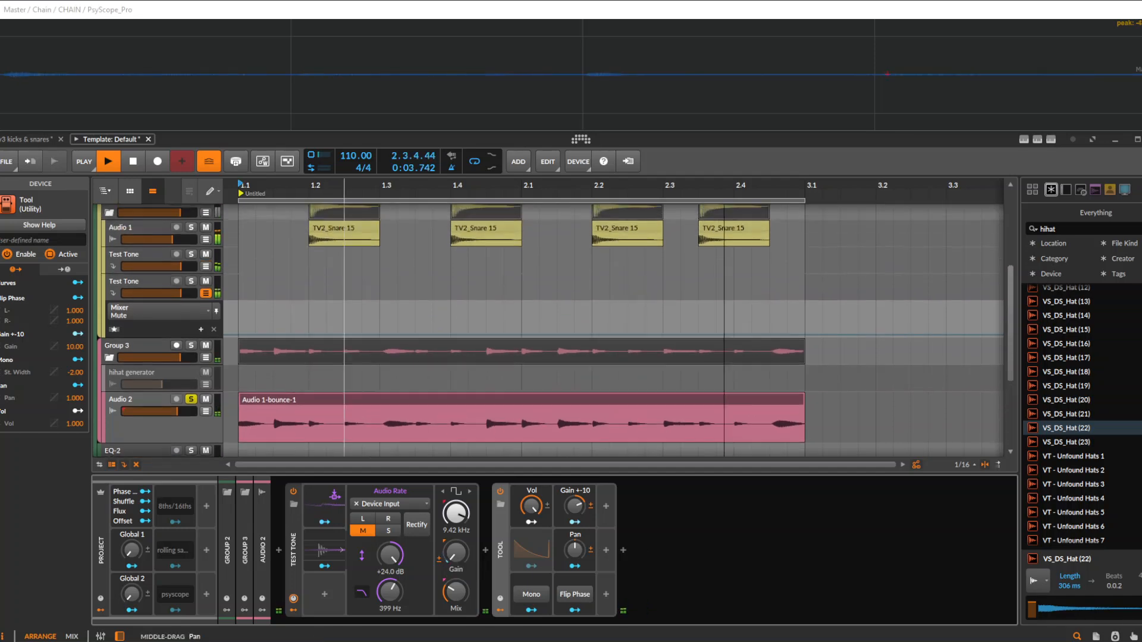
# Step: Stop playback and collapse the Group 3, snare and kick groups in the arrangement
pyautogui.scroll(2, 618, 330)
pyautogui.press('space')
pyautogui.click(108, 371)
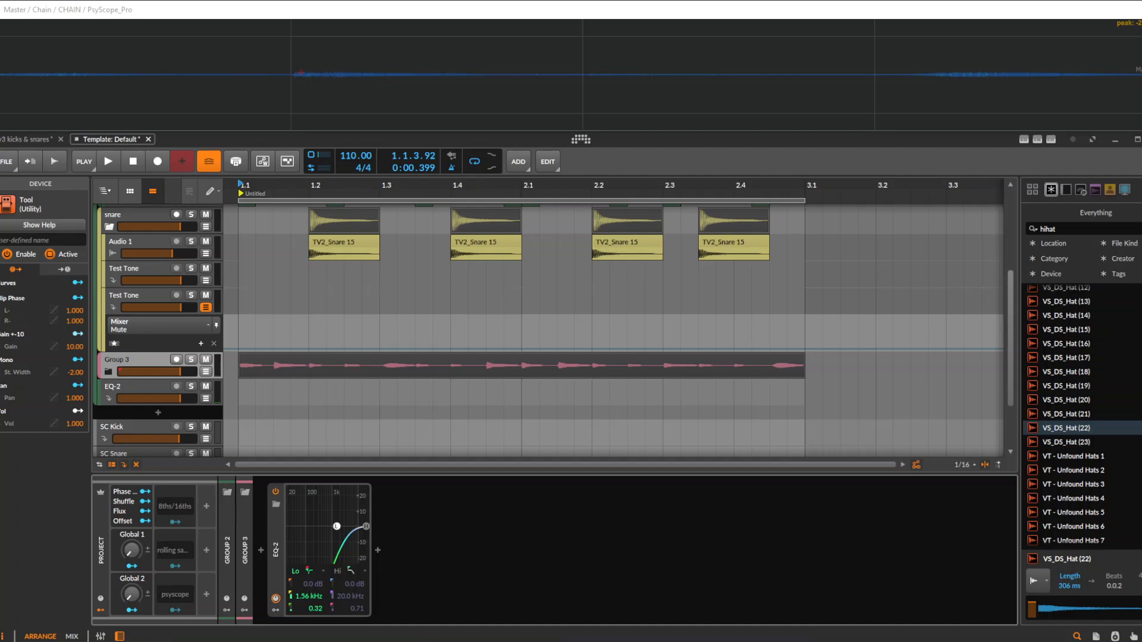
pyautogui.scroll(5, 280, 328)
pyautogui.scroll(2, 280, 327)
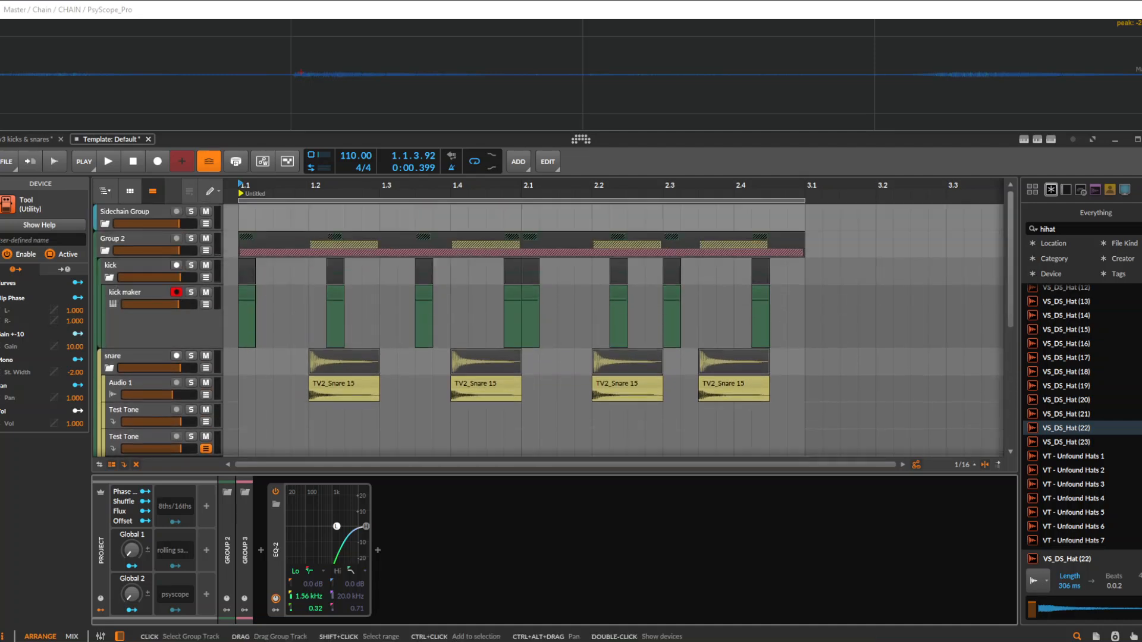
pyautogui.click(109, 368)
pyautogui.click(110, 278)
# Step: Solo Group 2 and play the drum mix from the start of the arrangement
pyautogui.press('space')
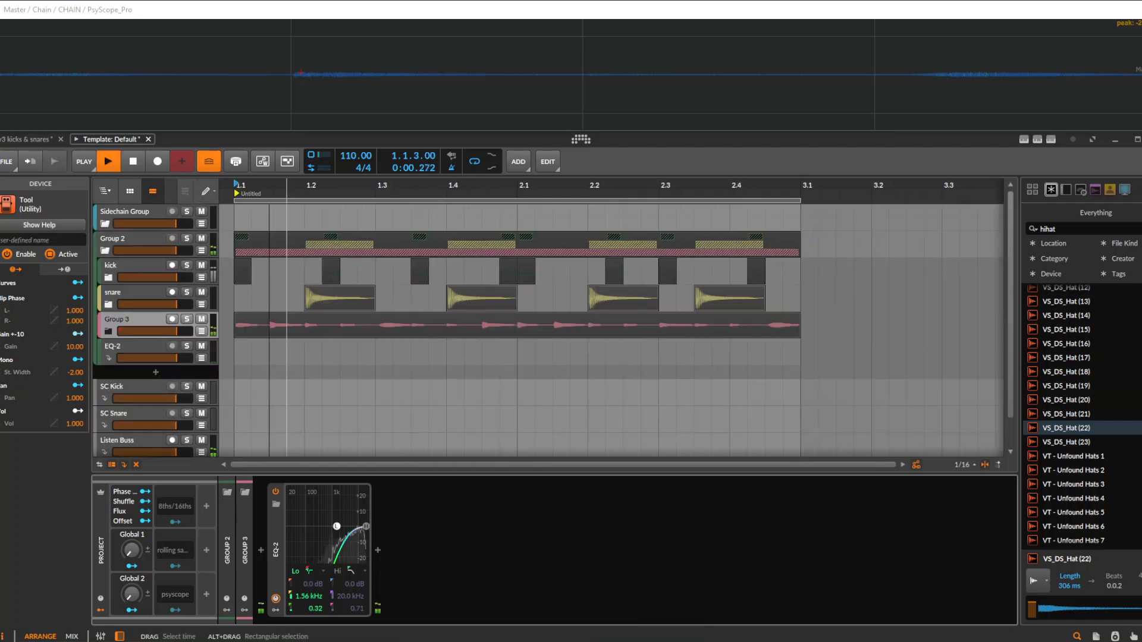
pyautogui.press('space')
pyautogui.press('space')
pyautogui.press('space')
pyautogui.click(122, 239)
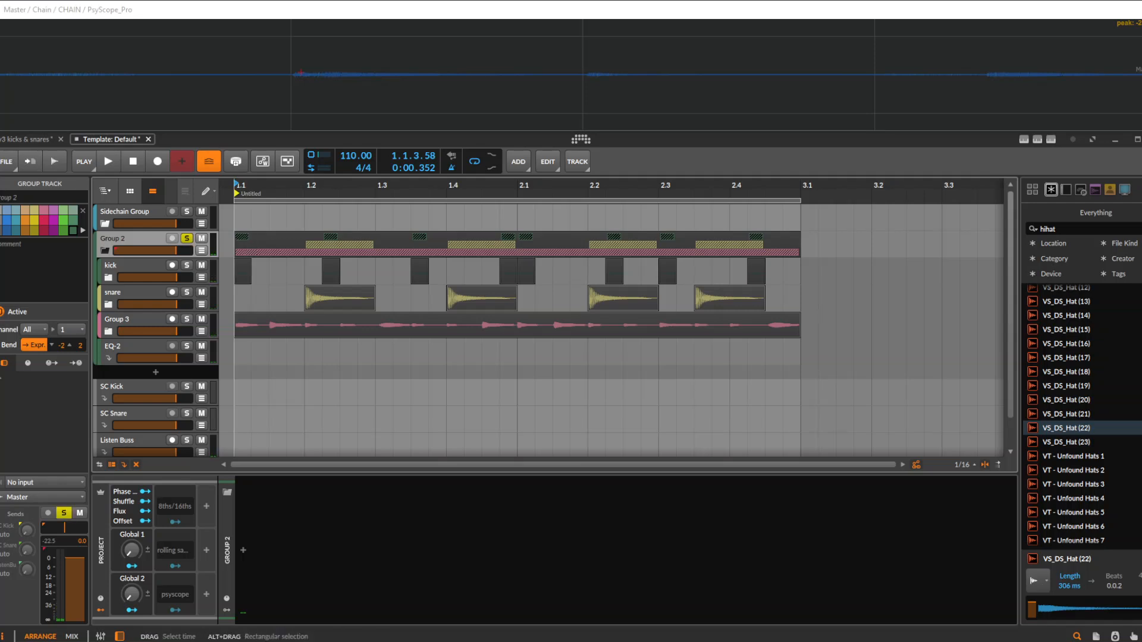
pyautogui.click(238, 331)
pyautogui.press('space')
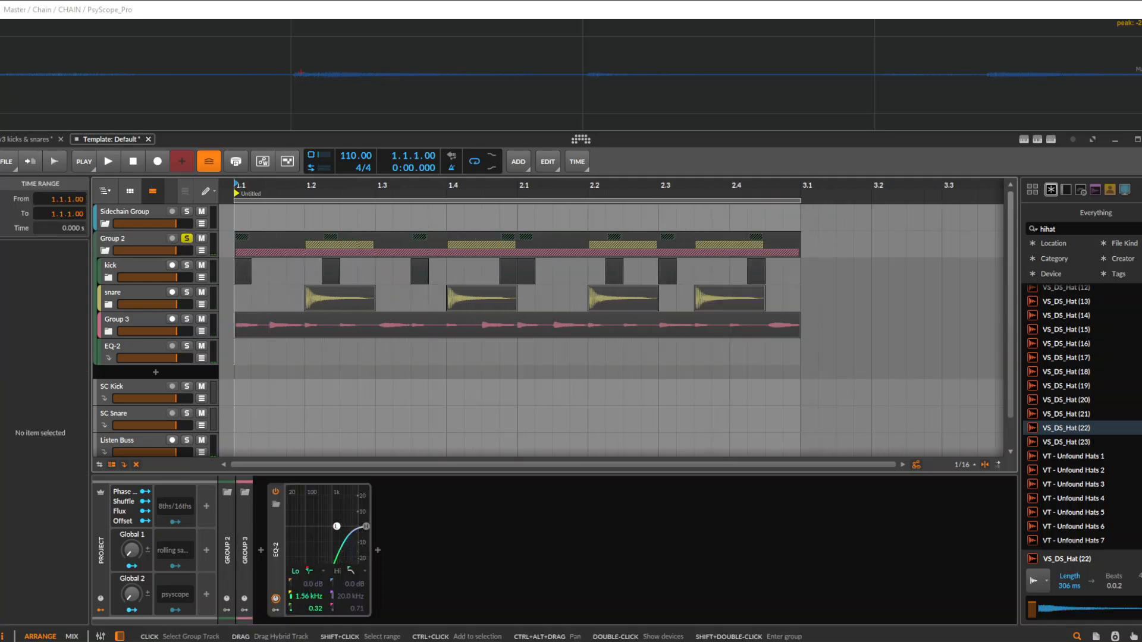
# Step: Expand the kick group, solo the kick maker track and add an FX track below it
pyautogui.click(109, 277)
pyautogui.scroll(3, 255, 309)
pyautogui.click(255, 292)
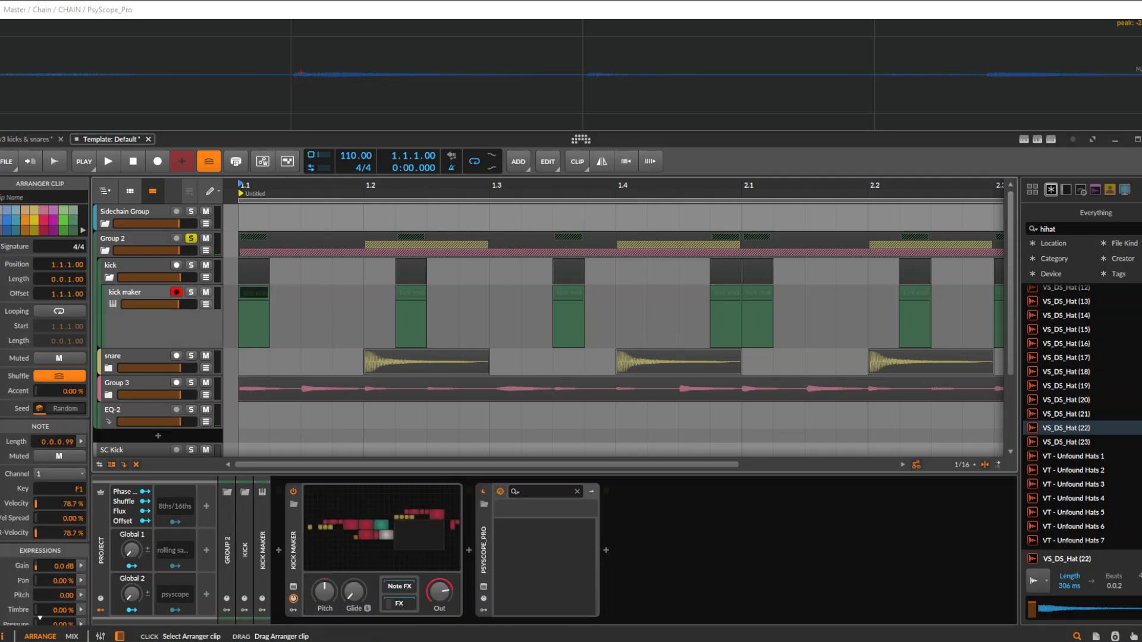
pyautogui.click(143, 294)
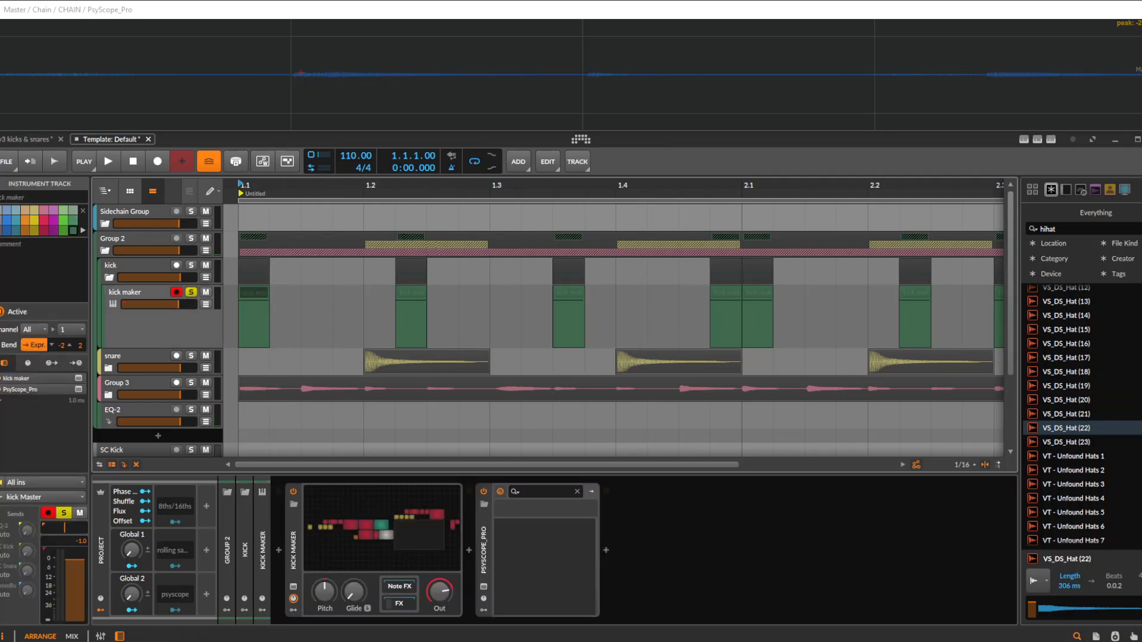
pyautogui.rightClick(139, 290)
pyautogui.click(179, 329)
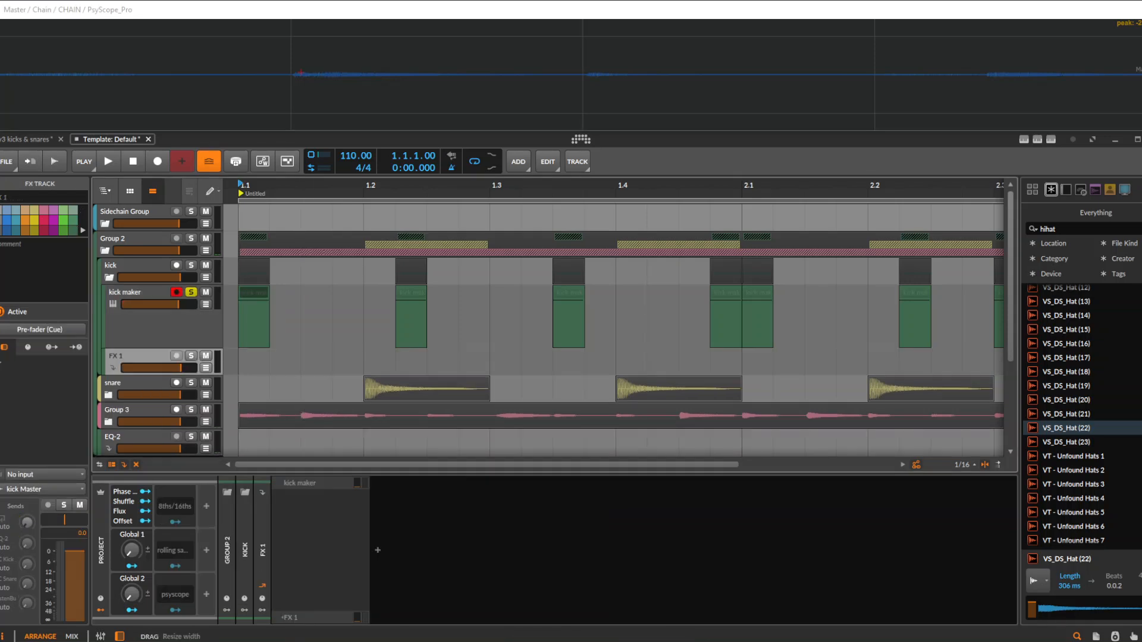
# Step: Insert a Test Tone on the kick's FX track as a sine at F1 (87.3 Hz) with raised gain
pyautogui.click(378, 550)
pyautogui.write('test')
pyautogui.press('Return')
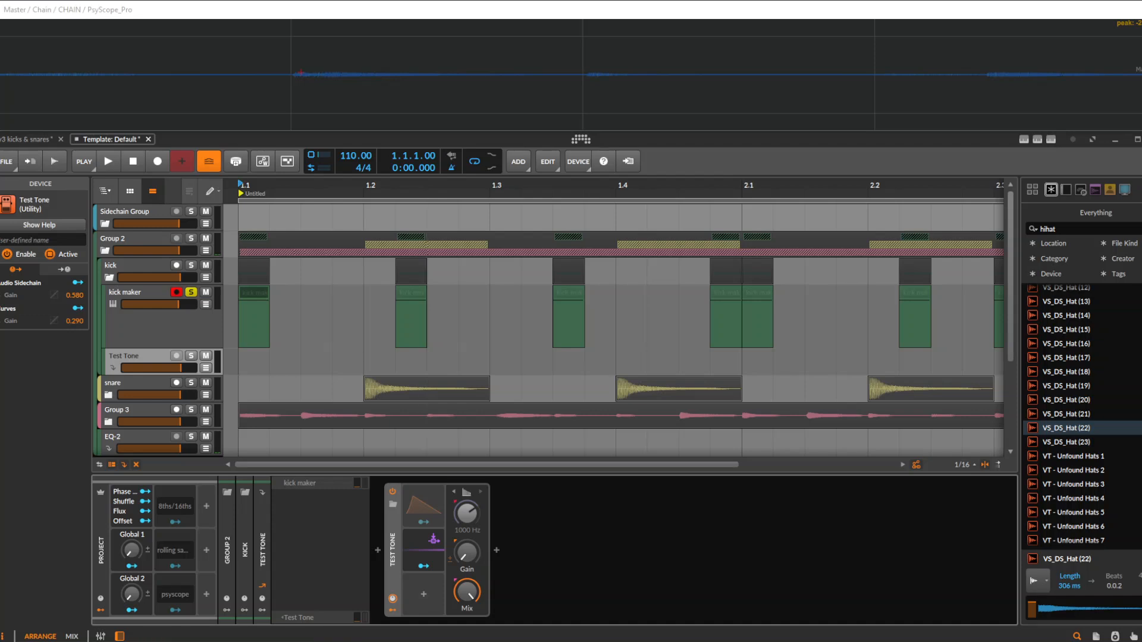
pyautogui.click(467, 493)
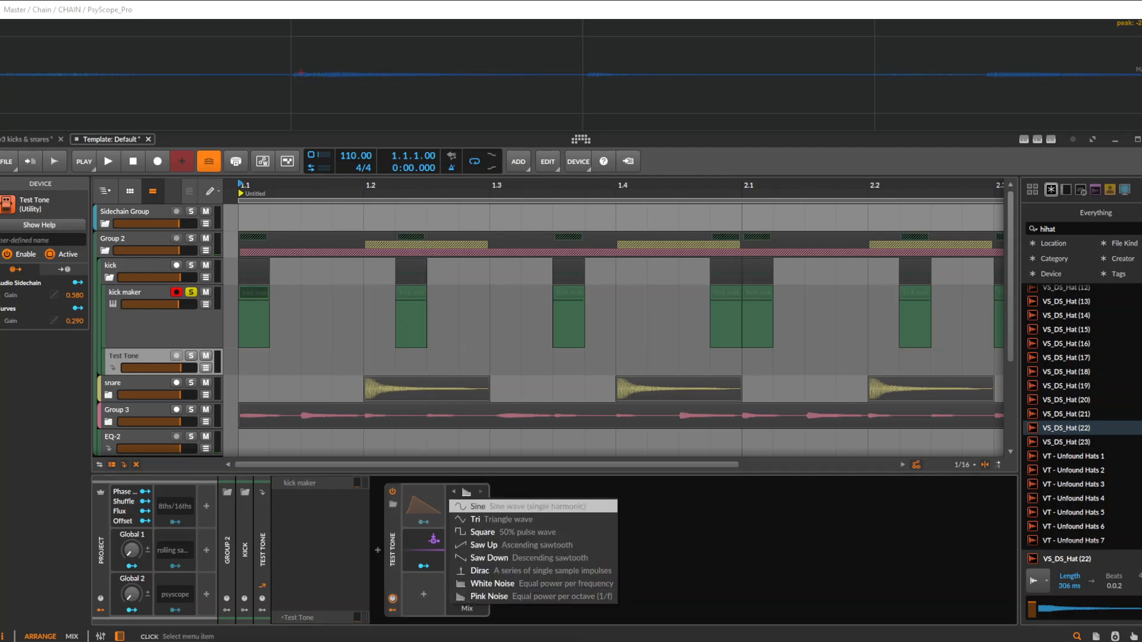
pyautogui.click(470, 504)
pyautogui.moveTo(467, 553); pyautogui.dragTo(467, 509)
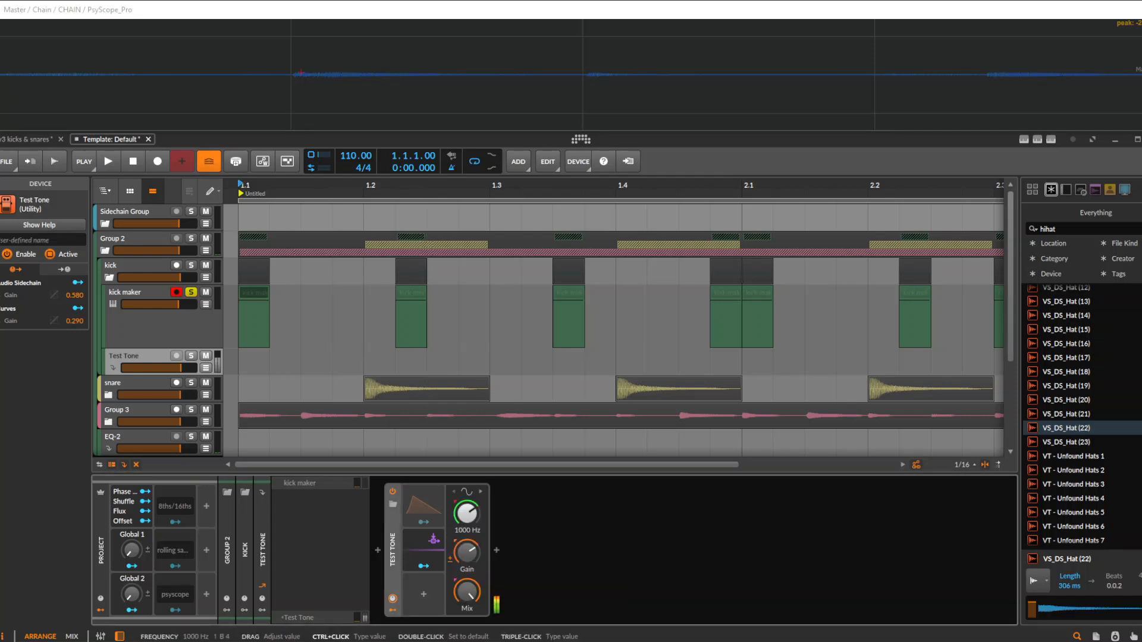
pyautogui.keyDown('ctrl'); pyautogui.click(467, 513); pyautogui.keyUp('ctrl')
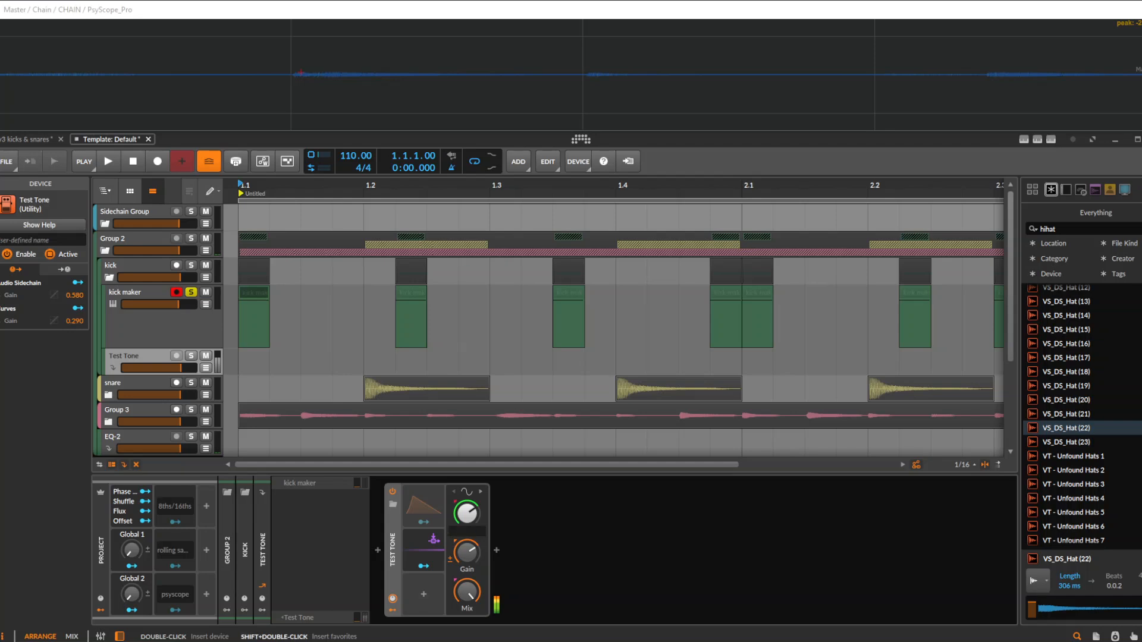
pyautogui.press('Return')
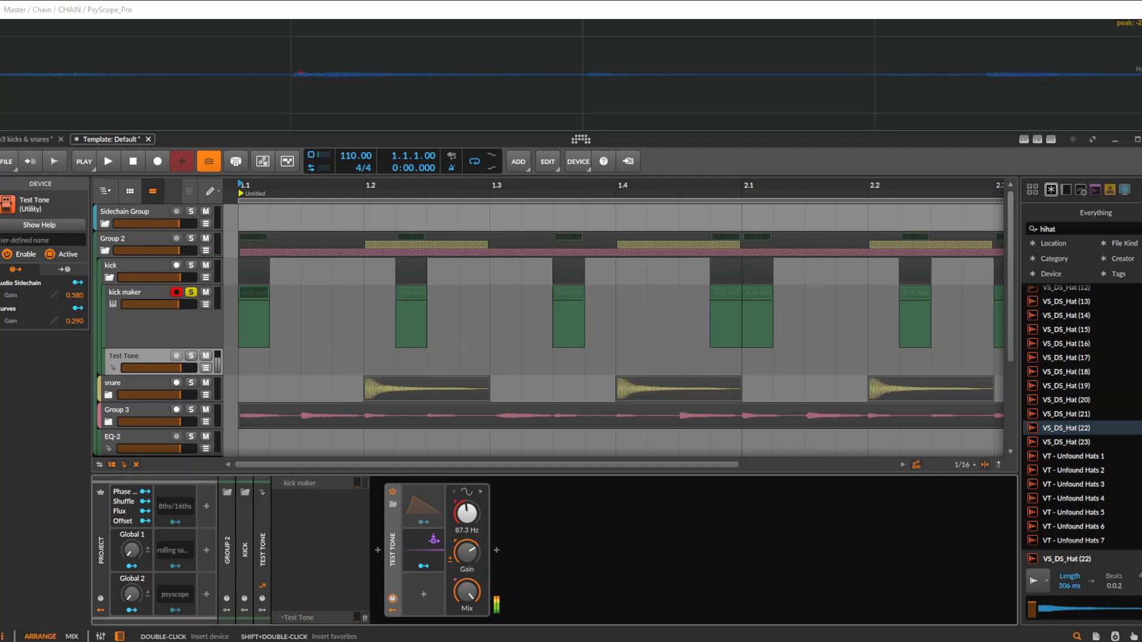
# Step: Solo the kick's Test Tone track, set the tone's gain to -12.7 dB and audition it
pyautogui.moveTo(467, 553); pyautogui.dragTo(467, 521)
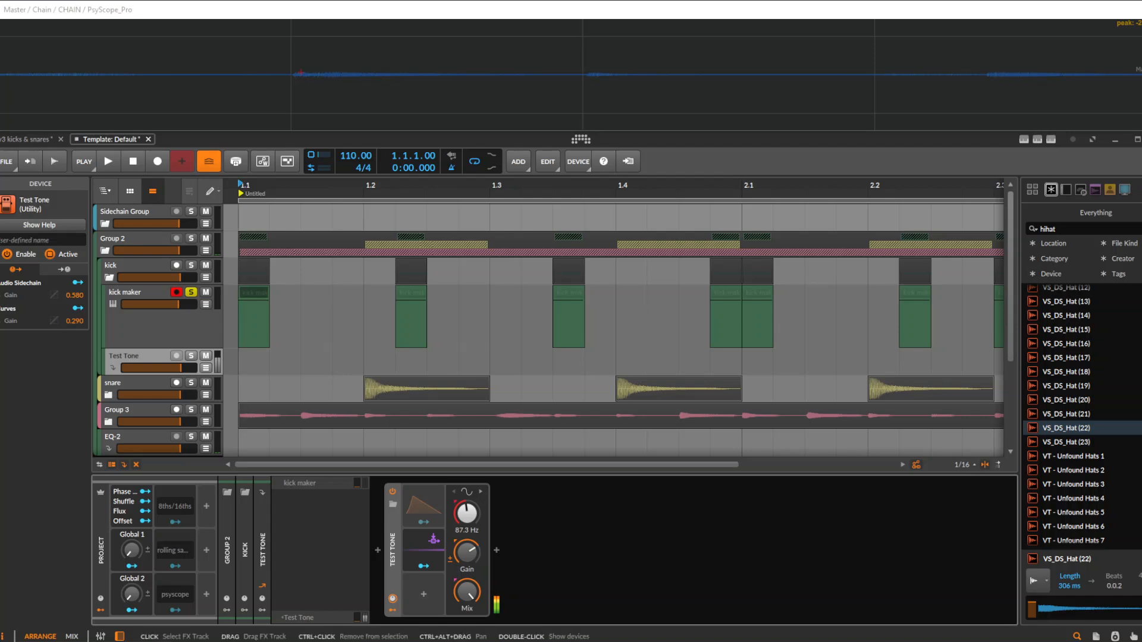
pyautogui.moveTo(467, 552); pyautogui.dragTo(467, 564)
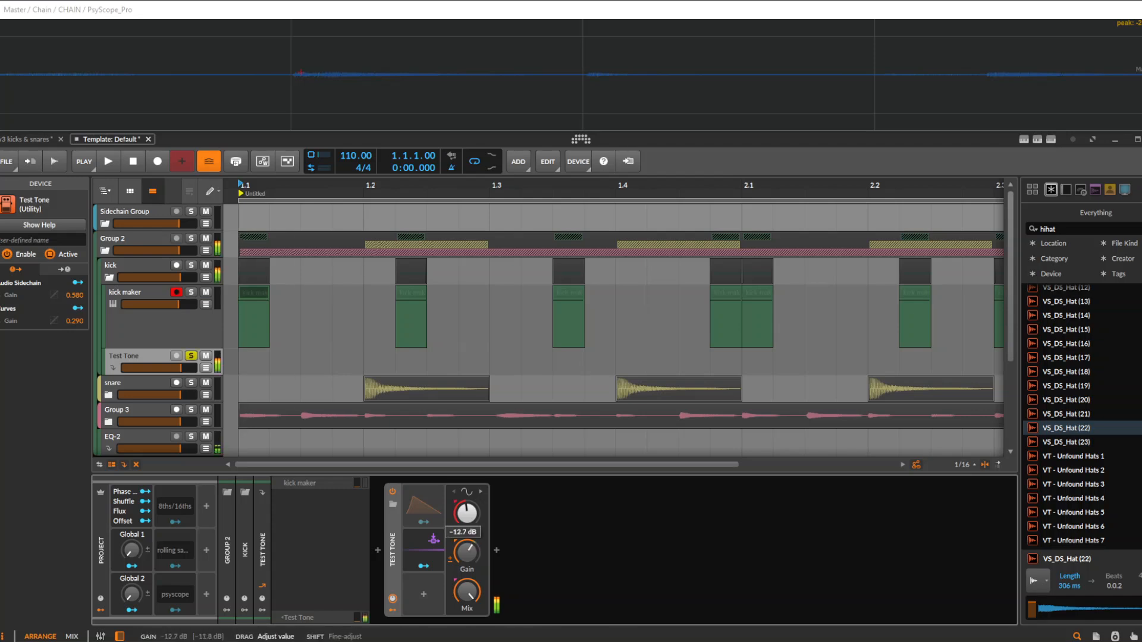
pyautogui.press('space')
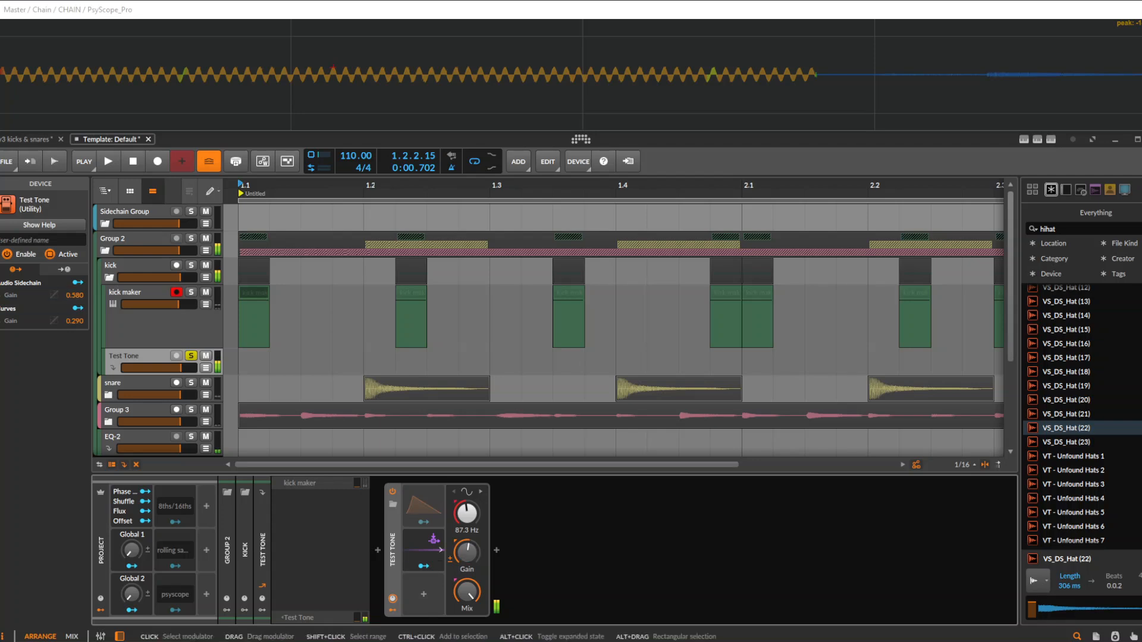
# Step: Set the Audio Sidechain modulation of the Test Tone's gain to 0.695 and lower the base gain
pyautogui.click(441, 550)
pyautogui.click(424, 567)
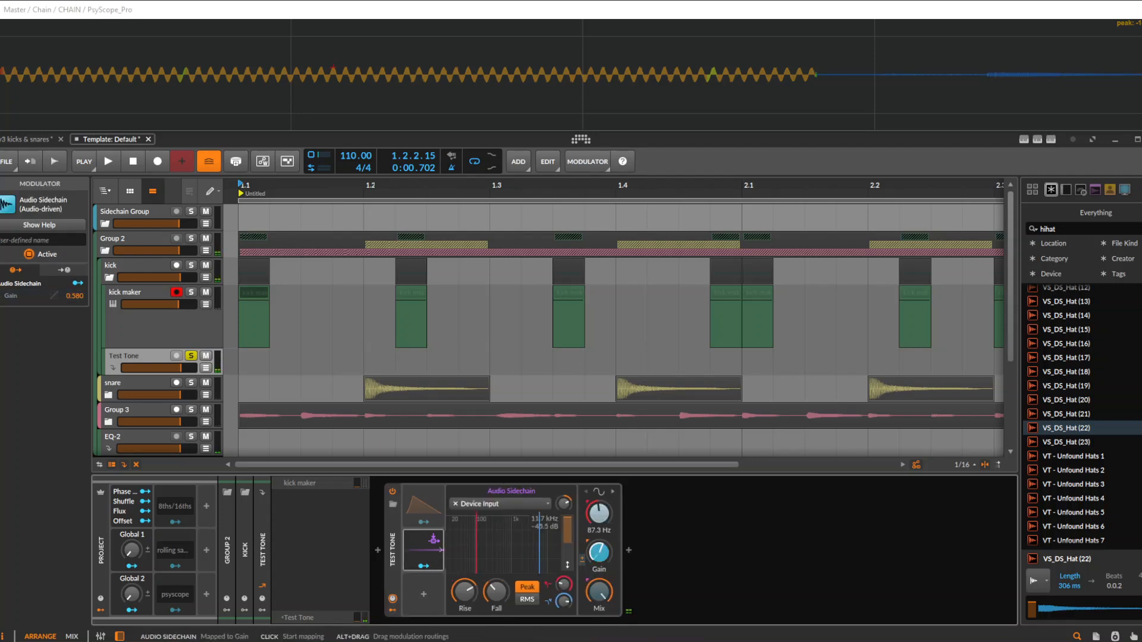
pyautogui.moveTo(600, 554); pyautogui.dragTo(599, 543)
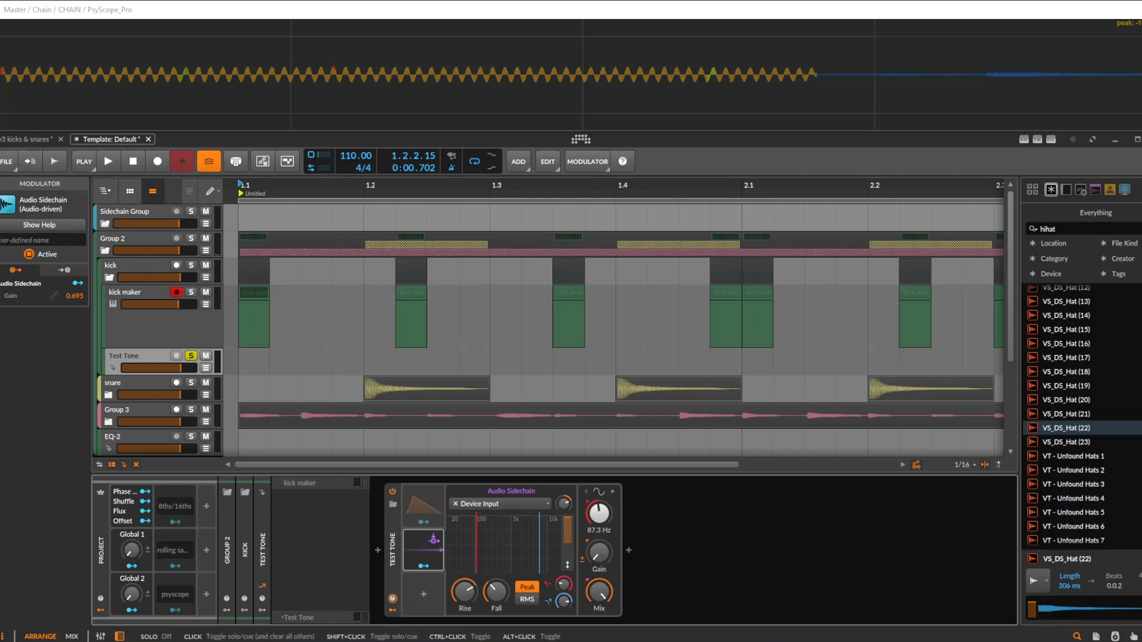
# Step: Solo the whole kick group and play the kick together with its Test Tone track
pyautogui.click(191, 266)
pyautogui.press('space')
pyautogui.press('space')
pyautogui.click(143, 361)
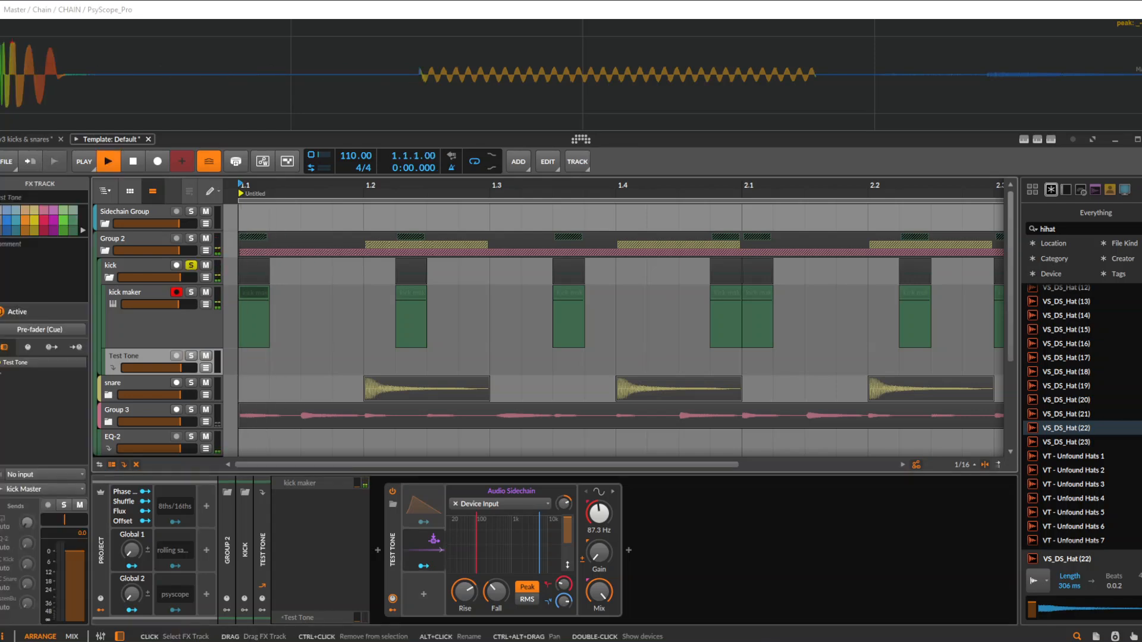
pyautogui.press('space')
pyautogui.press('space')
pyautogui.press('space')
# Step: Raise the Audio Sidechain modulator's input gain to +32.2 dB while playing the kick
pyautogui.click(419, 544)
pyautogui.click(420, 545)
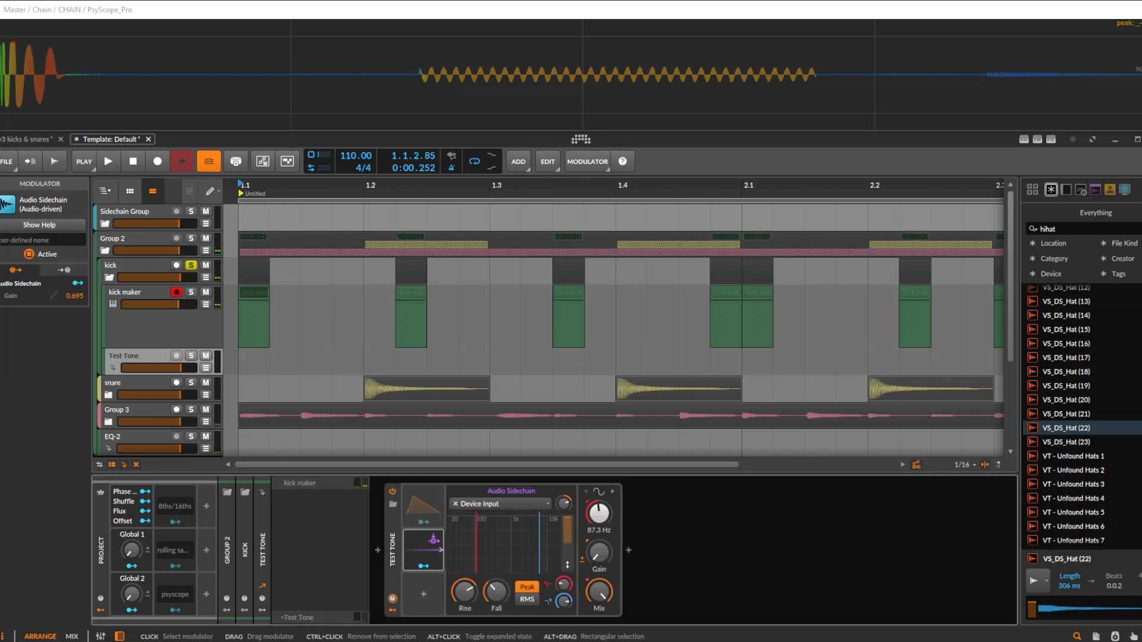
pyautogui.press('space')
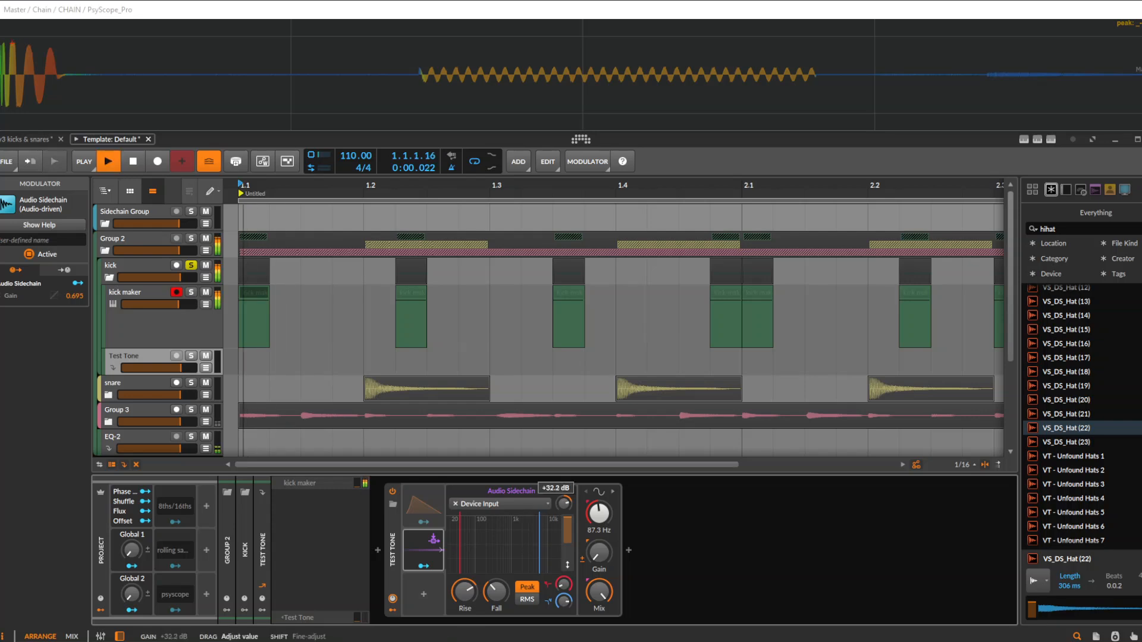
pyautogui.press('space')
pyautogui.press('space')
pyautogui.press('space')
# Step: Raise the kick maker's send to the Test Tone track to 0.0 dB and play the kick
pyautogui.click(423, 566)
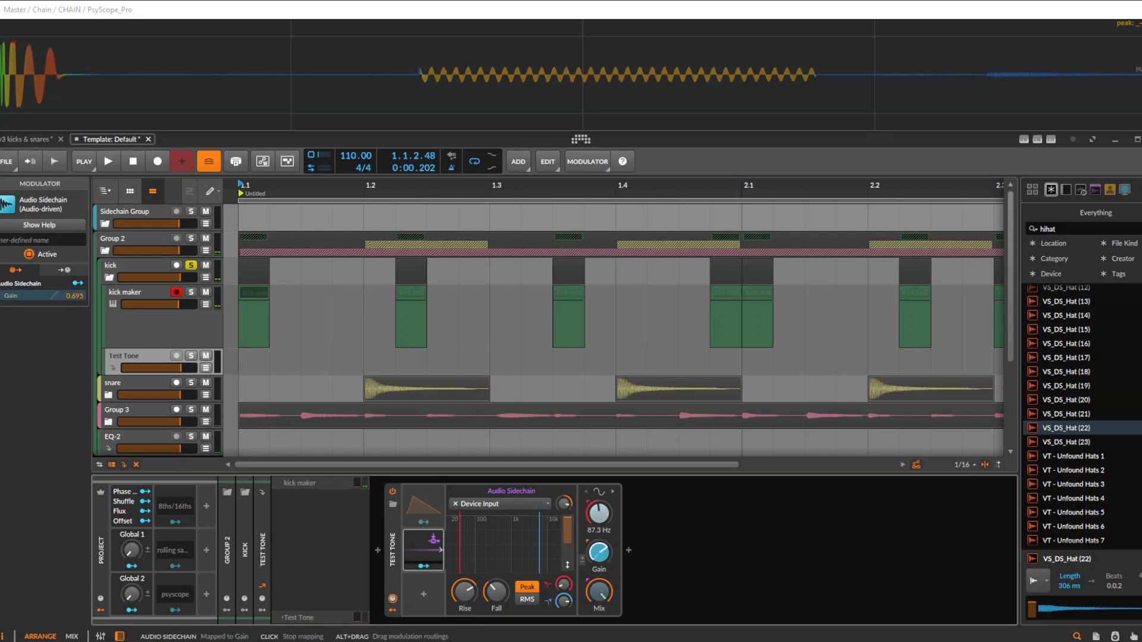
pyautogui.click(424, 566)
pyautogui.press('space')
pyautogui.press('space')
pyautogui.moveTo(357, 483); pyautogui.dragTo(357, 440)
pyautogui.press('space')
pyautogui.press('space')
pyautogui.press('space')
pyautogui.press('space')
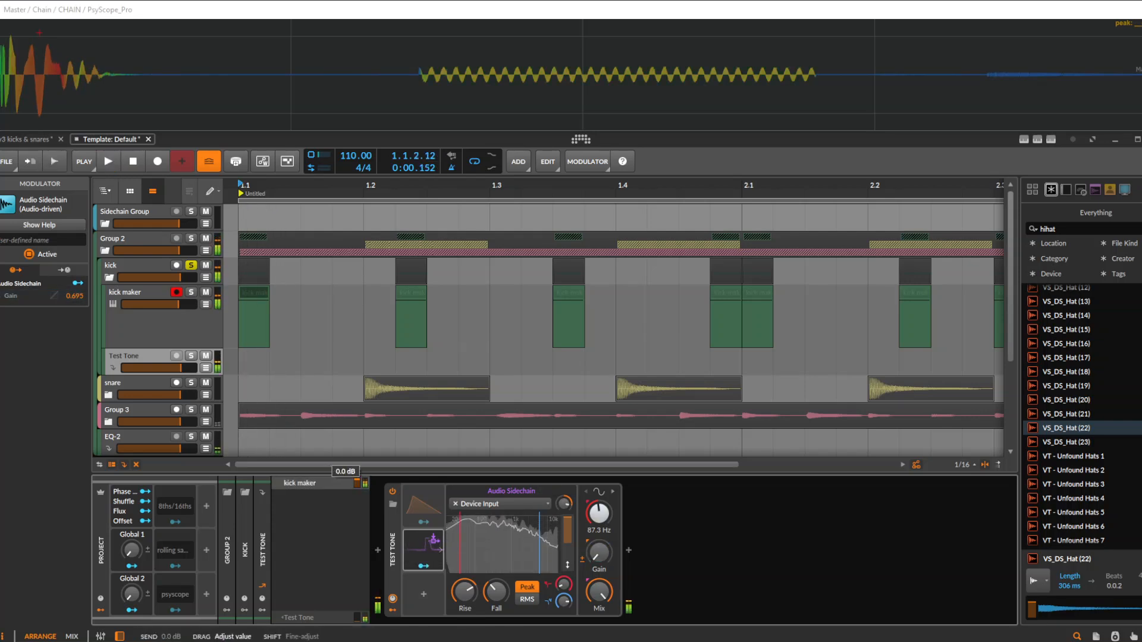
# Step: Increase the Audio Sidechain's rise, set its fall to 166 ms and audition the kick tail repeatedly
pyautogui.press('space')
pyautogui.press('space')
pyautogui.moveTo(464, 592); pyautogui.dragTo(496, 547)
pyautogui.press('space')
pyautogui.press('space')
pyautogui.press('space')
pyautogui.press('space')
pyautogui.press('space')
pyautogui.press('space')
pyautogui.press('space')
pyautogui.press('space')
pyautogui.press('space')
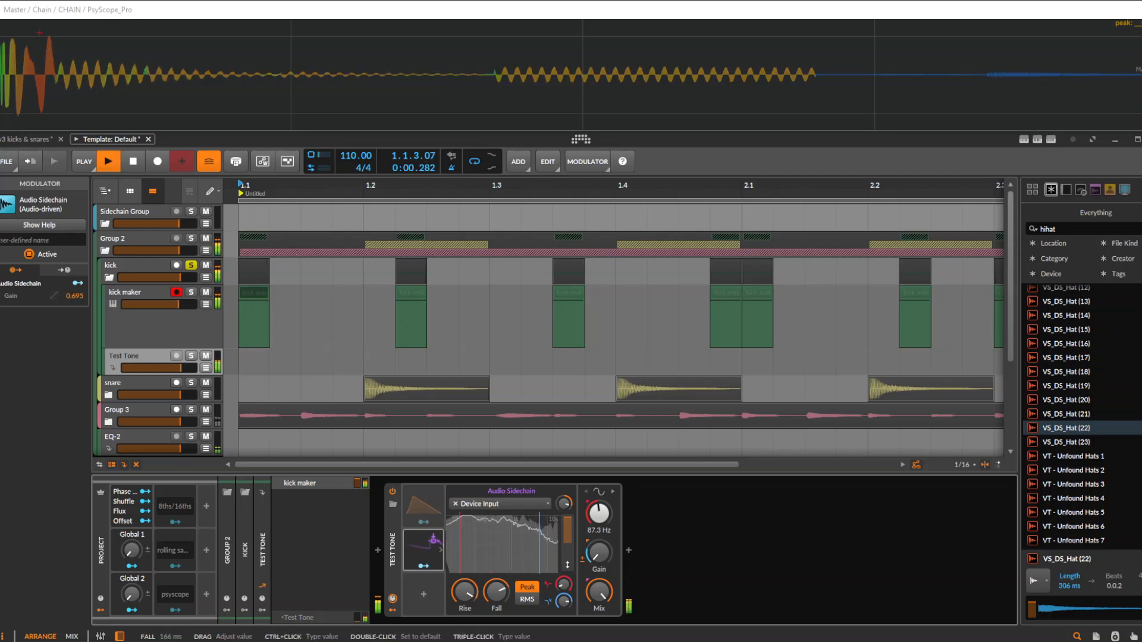
# Step: Tune the kick's Test Tone down to F0 (43.7 Hz) and audition the layered kick
pyautogui.press('space')
pyautogui.click(598, 512)
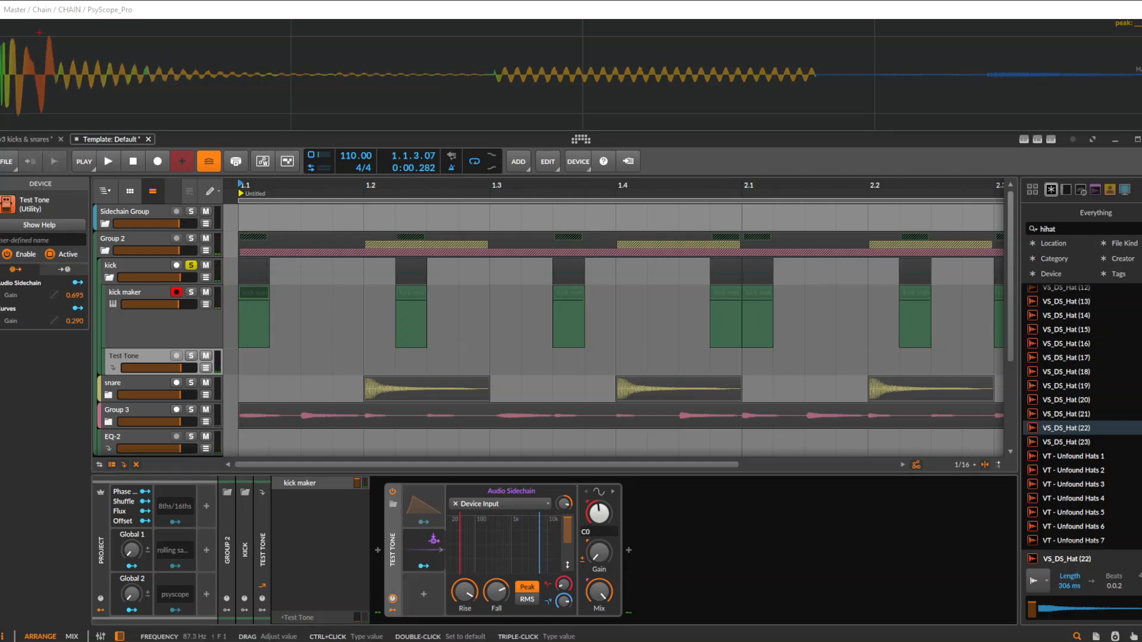
pyautogui.write('C0')
pyautogui.press('Return')
pyautogui.keyDown('ctrl'); pyautogui.click(599, 513); pyautogui.keyUp('ctrl')
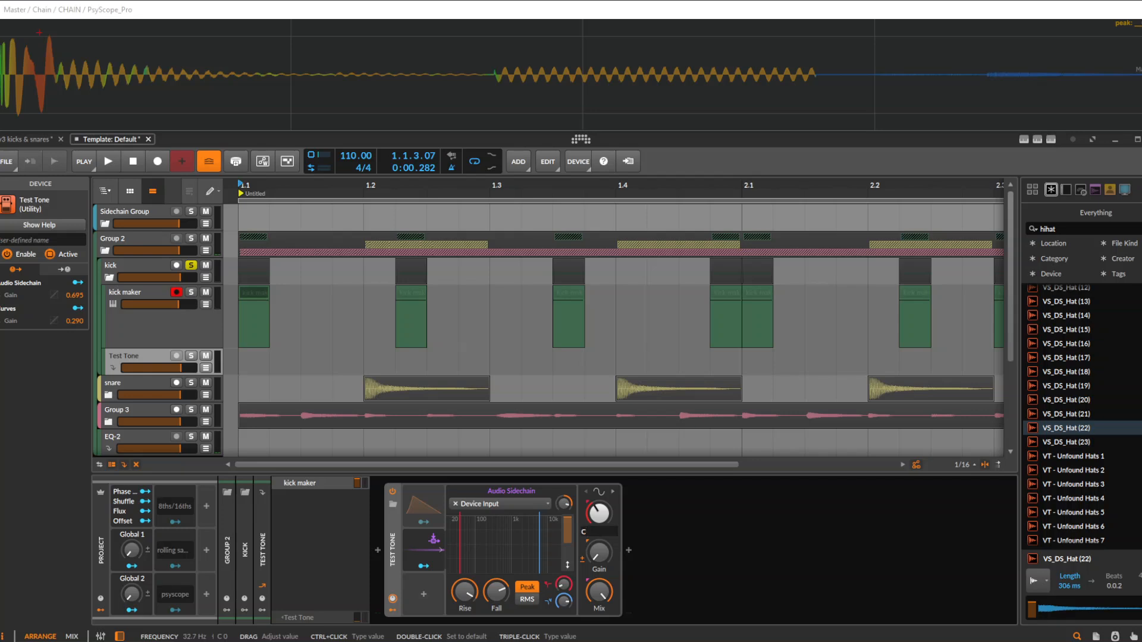
pyautogui.write('F1')
pyautogui.press('Return')
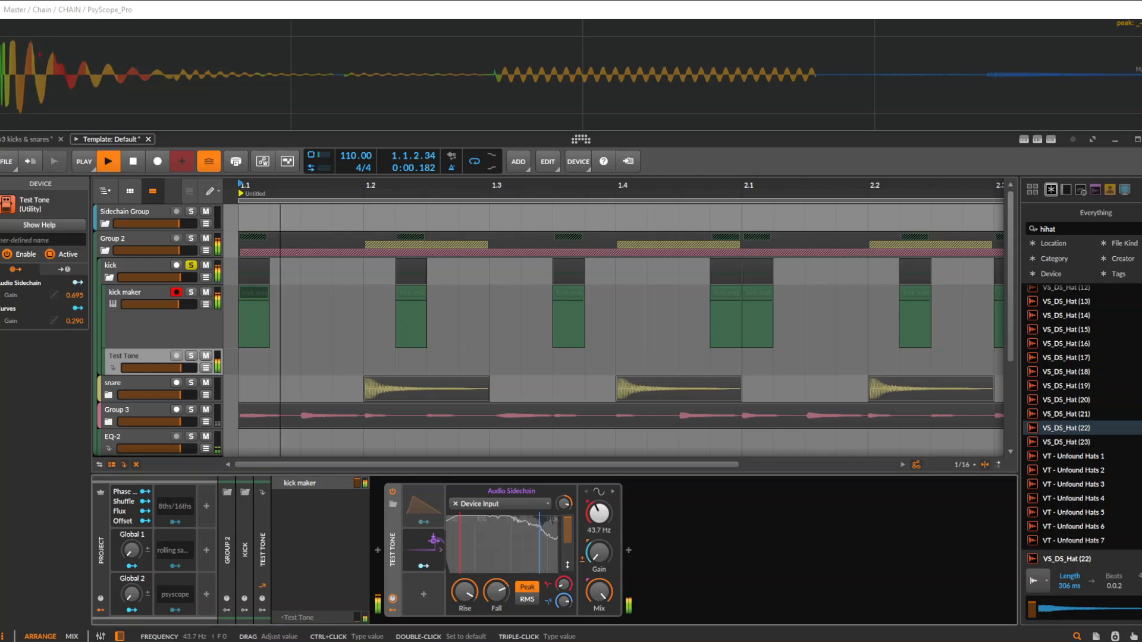
pyautogui.press('space')
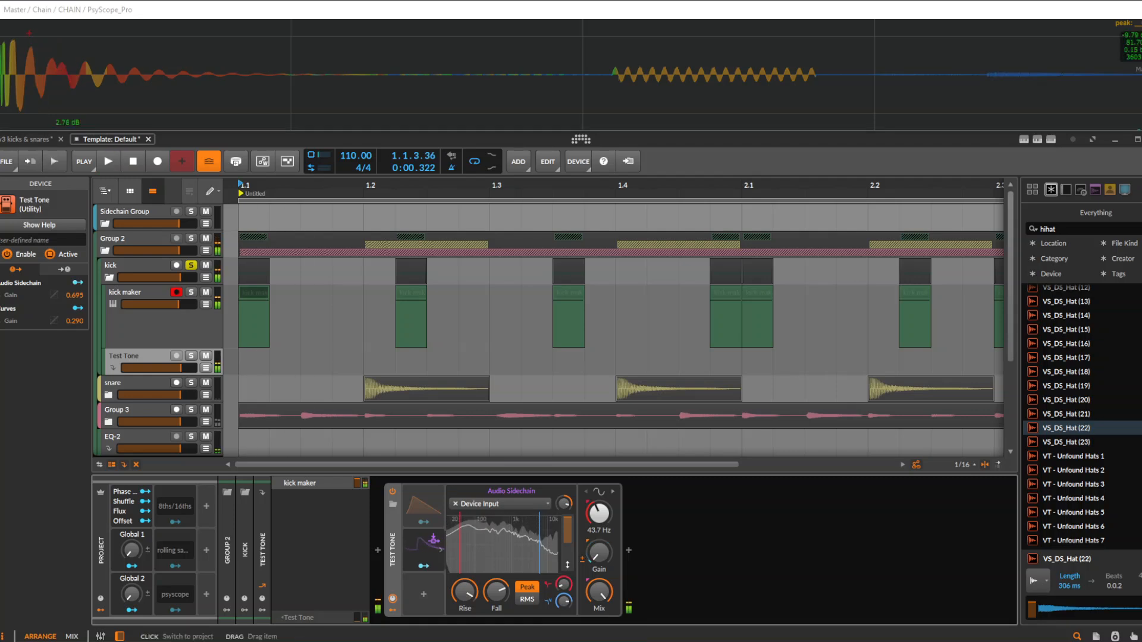
pyautogui.press('space')
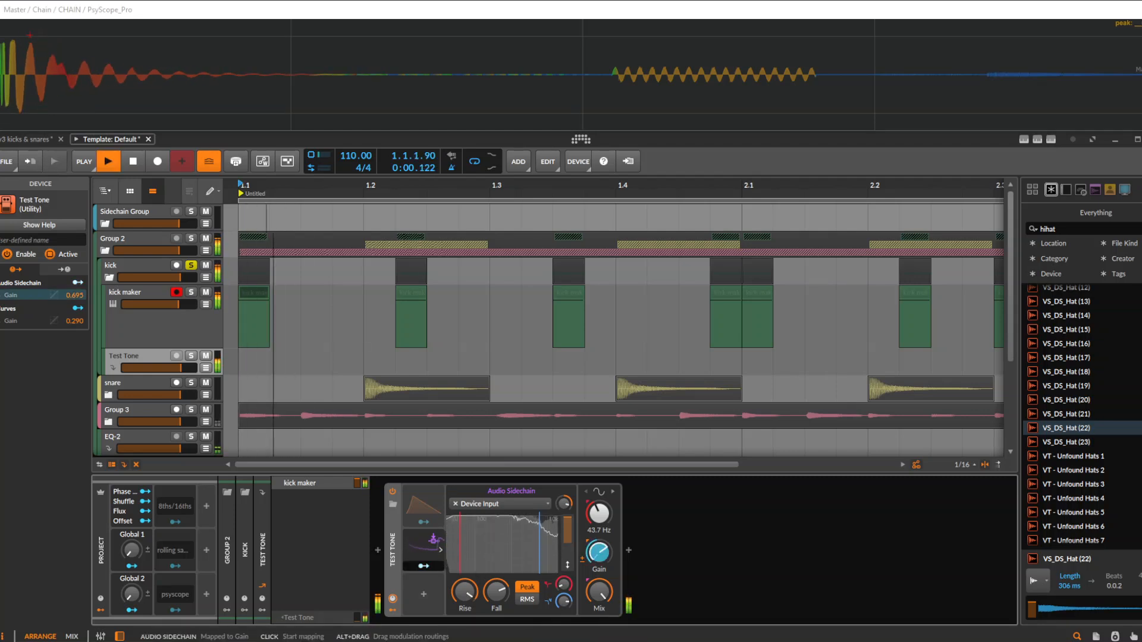
pyautogui.press('space')
pyautogui.press('space')
pyautogui.press('space')
# Step: Add a second Audio Sidechain modulator to the kick's Test Tone
pyautogui.click(424, 594)
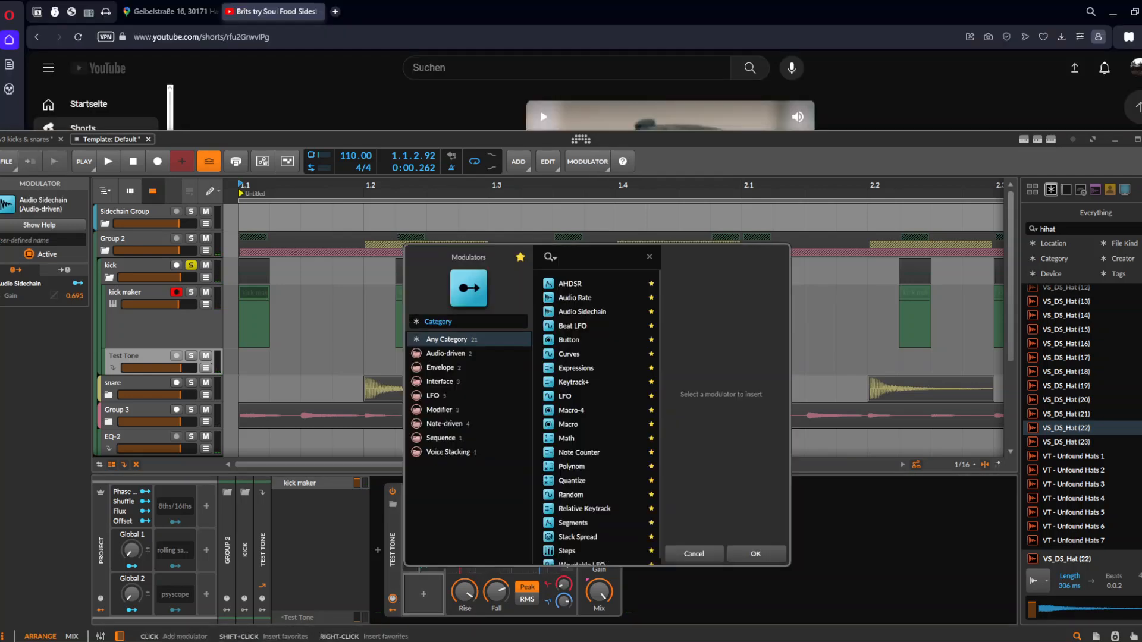
pyautogui.write('audi')
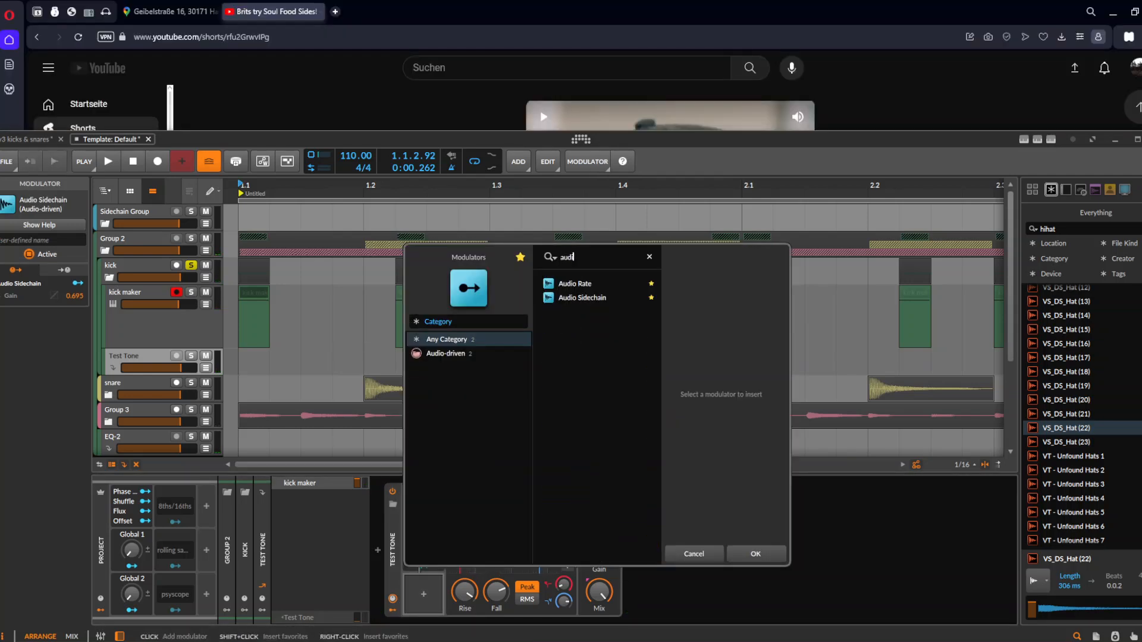
pyautogui.press('Down')
pyautogui.press('Down')
pyautogui.press('Return')
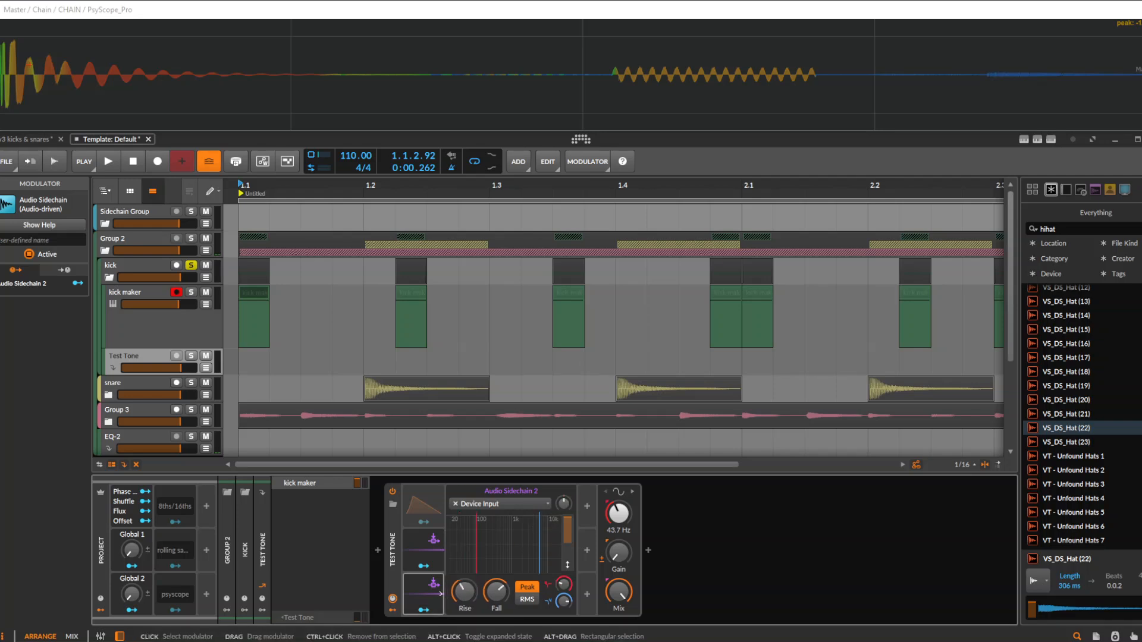
# Step: Shorten Audio Sidechain 2's fall to 2.07 ms and play the kick with its modulation mapping active
pyautogui.moveTo(496, 592); pyautogui.dragTo(496, 627)
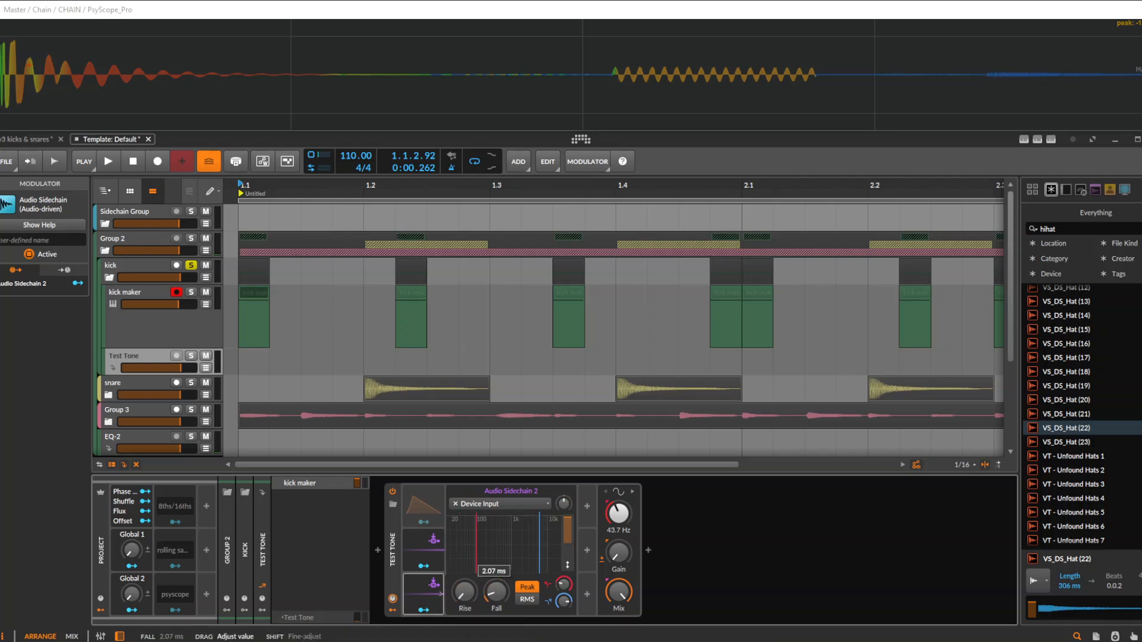
pyautogui.click(423, 610)
pyautogui.press('space')
pyautogui.press('space')
pyautogui.press('space')
pyautogui.press('space')
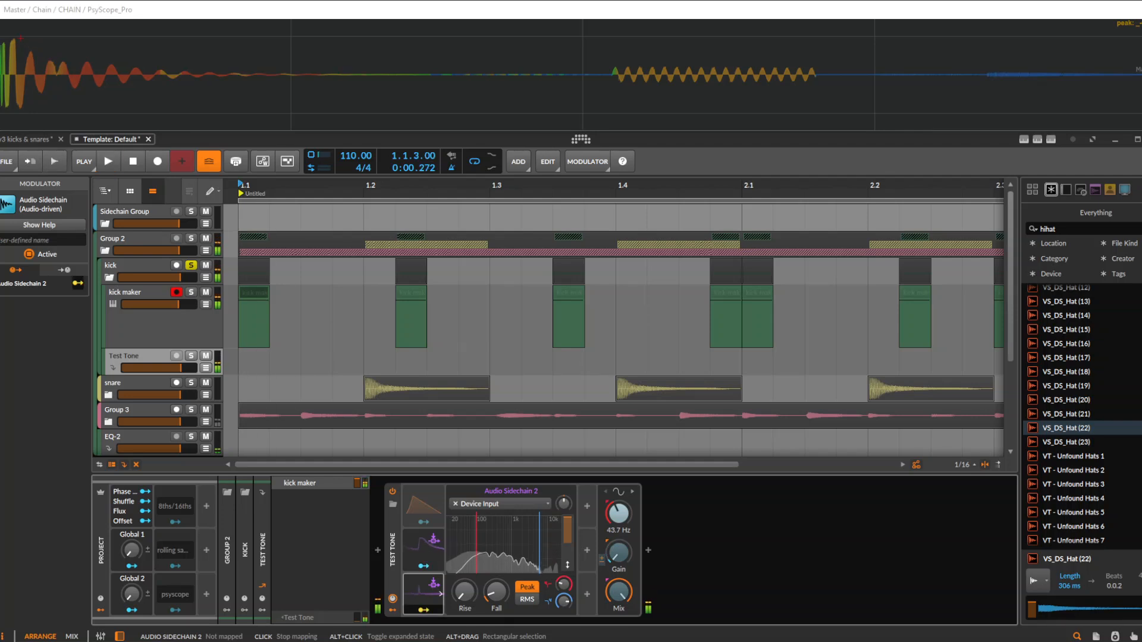
# Step: Close Audio Sidechain 2's mapping mode, raise its input gain and replay the kick
pyautogui.click(424, 610)
pyautogui.moveTo(564, 503); pyautogui.dragTo(564, 470)
pyautogui.press('space')
pyautogui.press('space')
pyautogui.press('space')
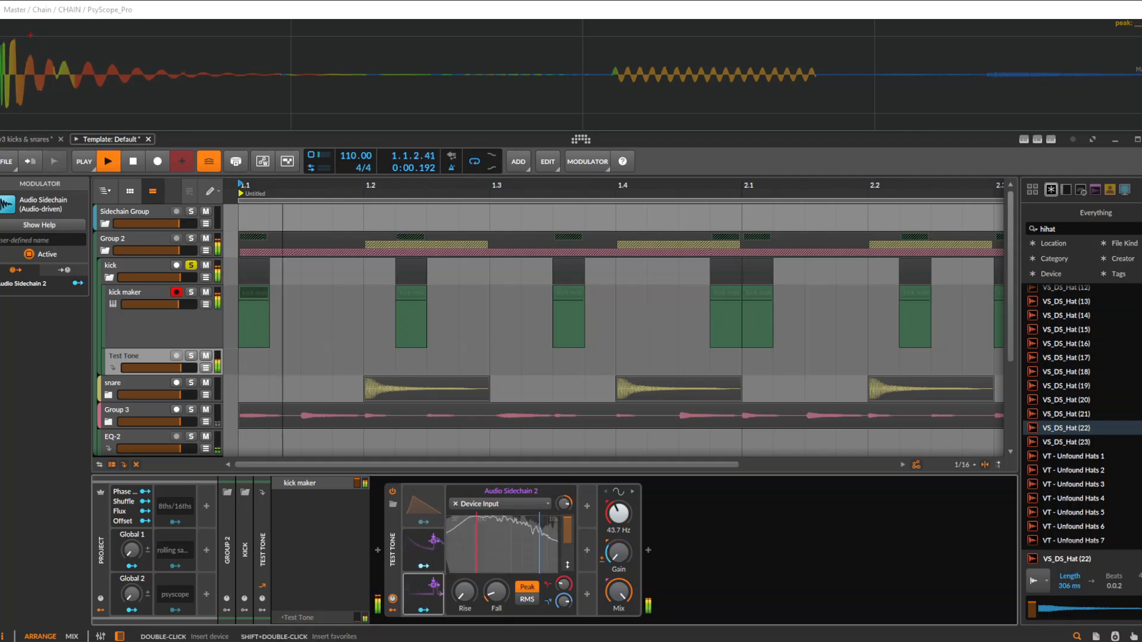
# Step: Map Audio Sidechain 2 to the Test Tone's Gain with a modulation amount of -1.00 and replay the kick
pyautogui.press('space')
pyautogui.press('space')
pyautogui.press('space')
pyautogui.click(423, 611)
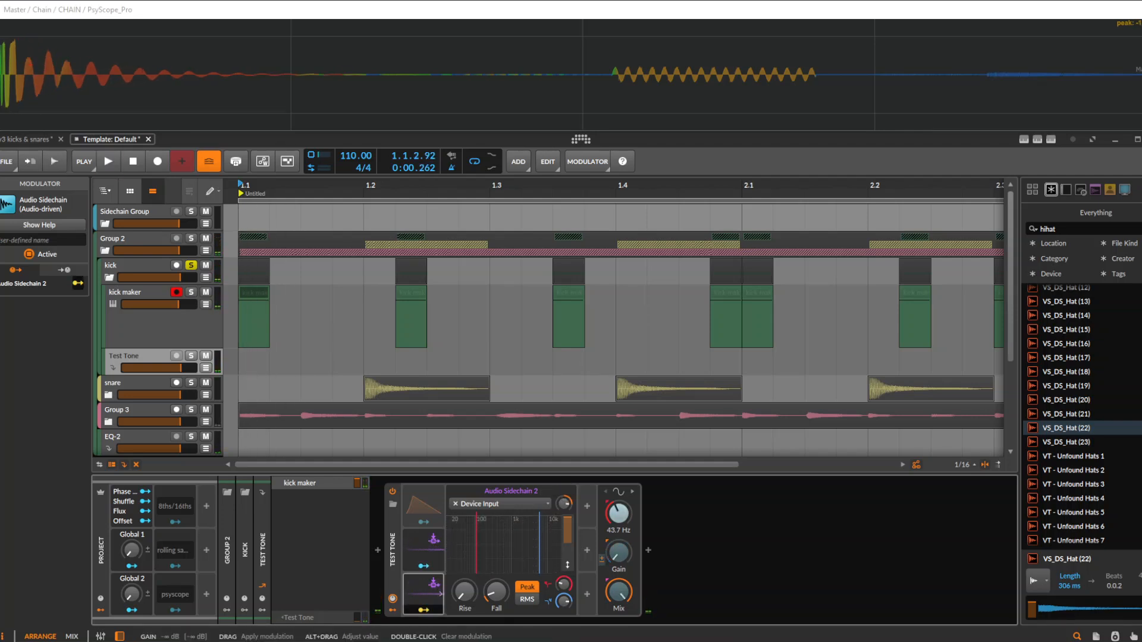
pyautogui.moveTo(619, 552); pyautogui.dragTo(619, 571)
pyautogui.press('space')
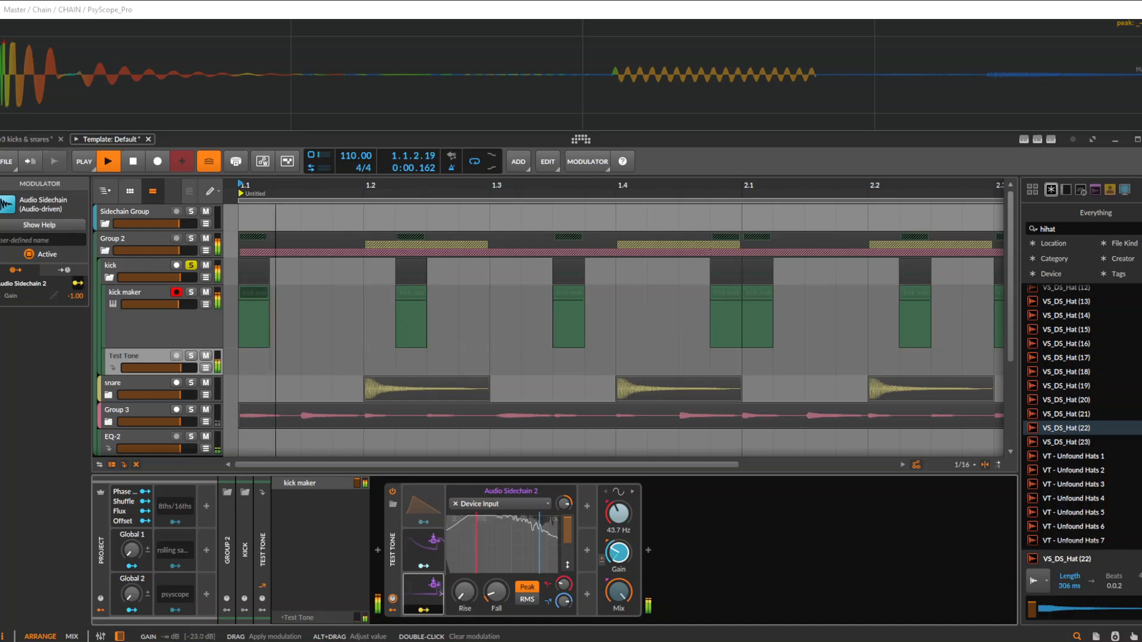
pyautogui.press('space')
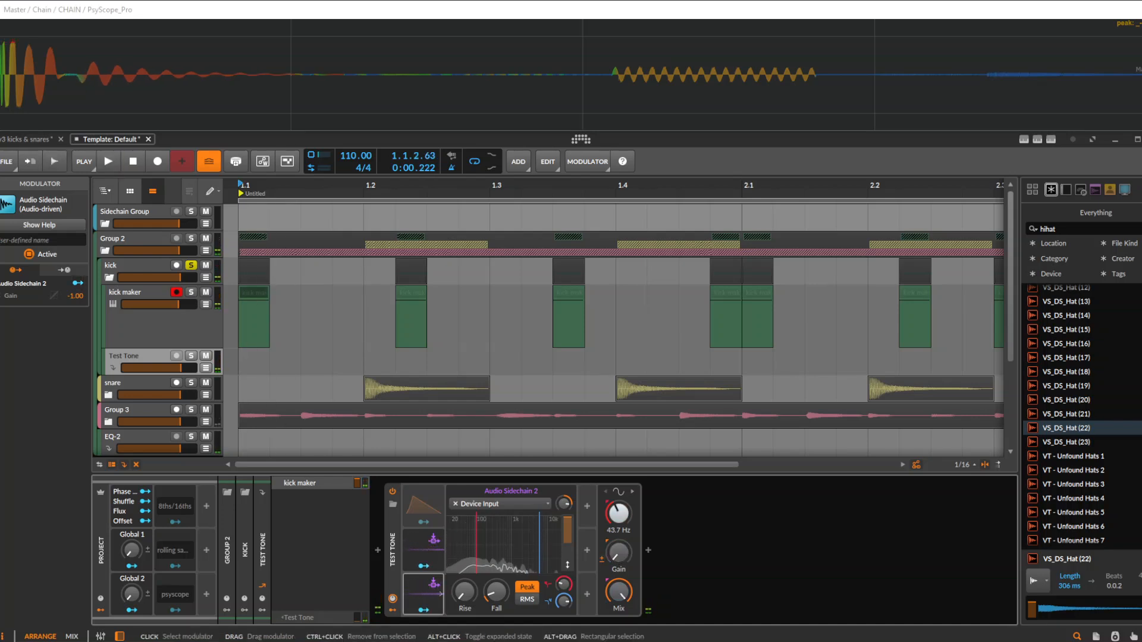
# Step: Lengthen Audio Sidechain 2's fall time slightly while repeatedly auditioning the kick
pyautogui.moveTo(496, 592)
pyautogui.press('space')
pyautogui.press('space')
pyautogui.moveTo(496, 592); pyautogui.dragTo(496, 586)
pyautogui.press('space')
pyautogui.press('space')
pyautogui.press('space')
pyautogui.press('space')
pyautogui.press('space')
pyautogui.press('space')
pyautogui.press('space')
pyautogui.press('space')
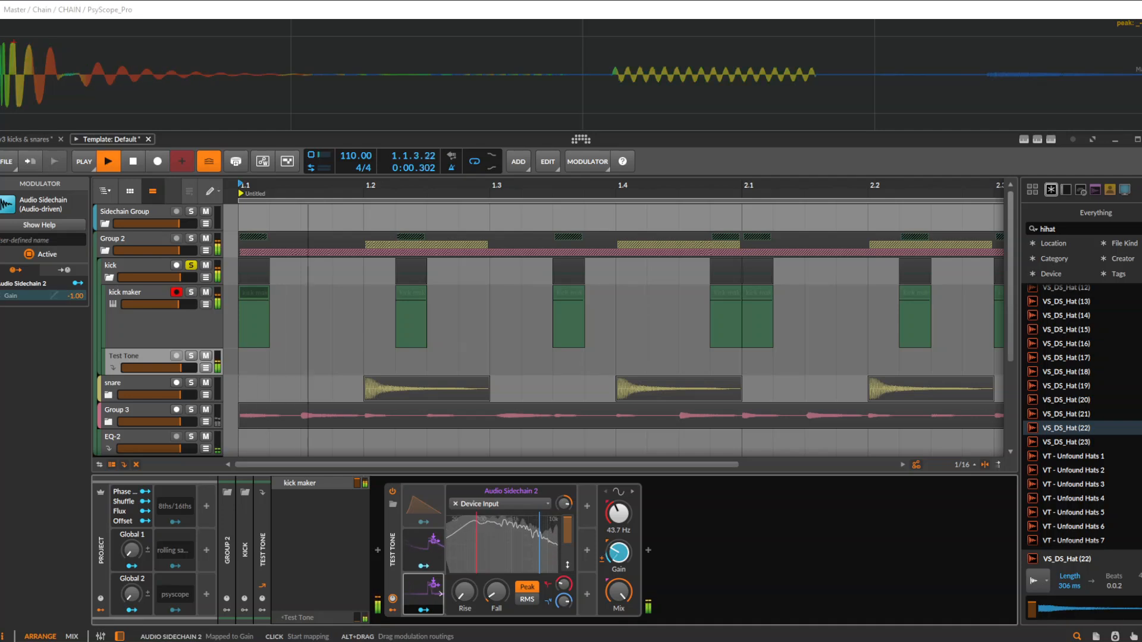
pyautogui.press('space')
pyautogui.press('space')
# Step: Fine-tune Audio Sidechain 2's input gain to +14.8 dB while replaying the kick
pyautogui.moveTo(564, 504)
pyautogui.press('space')
pyautogui.press('space')
pyautogui.press('space')
pyautogui.press('space')
pyautogui.moveTo(564, 504); pyautogui.dragTo(564, 506)
pyautogui.press('space')
pyautogui.press('space')
pyautogui.press('space')
pyautogui.press('space')
pyautogui.press('space')
pyautogui.press('space')
pyautogui.press('space')
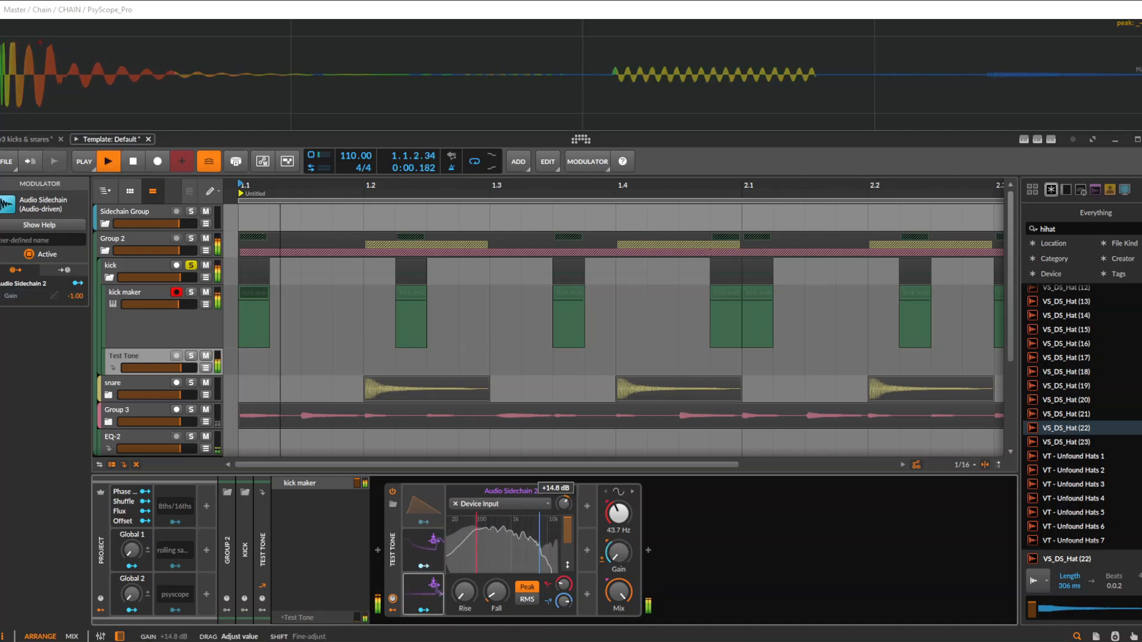
pyautogui.press('space')
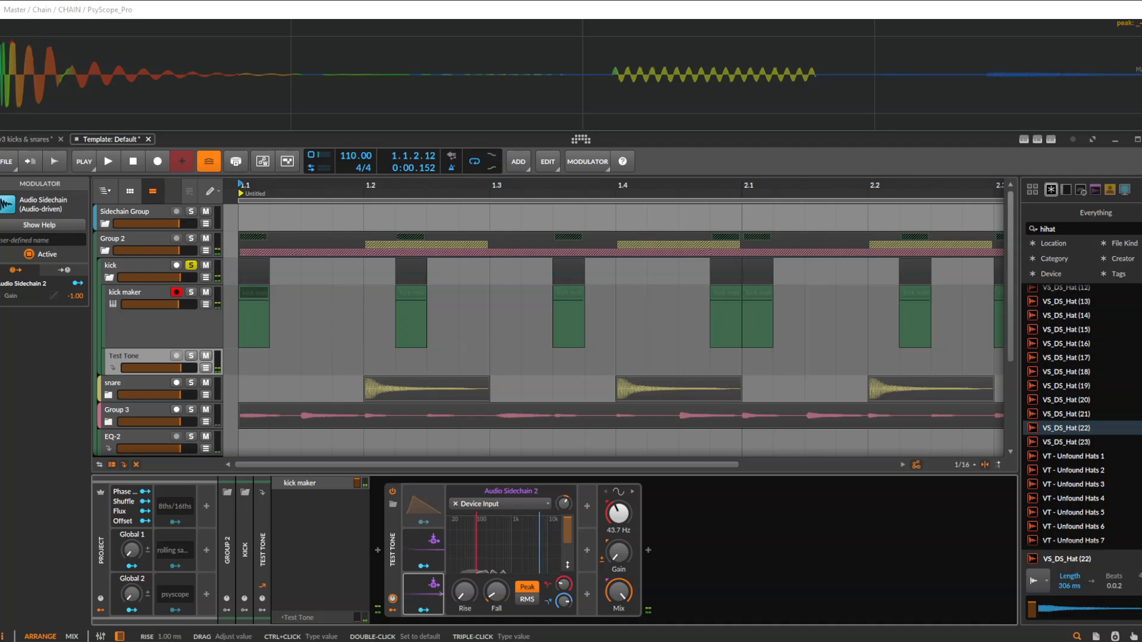
pyautogui.press('space')
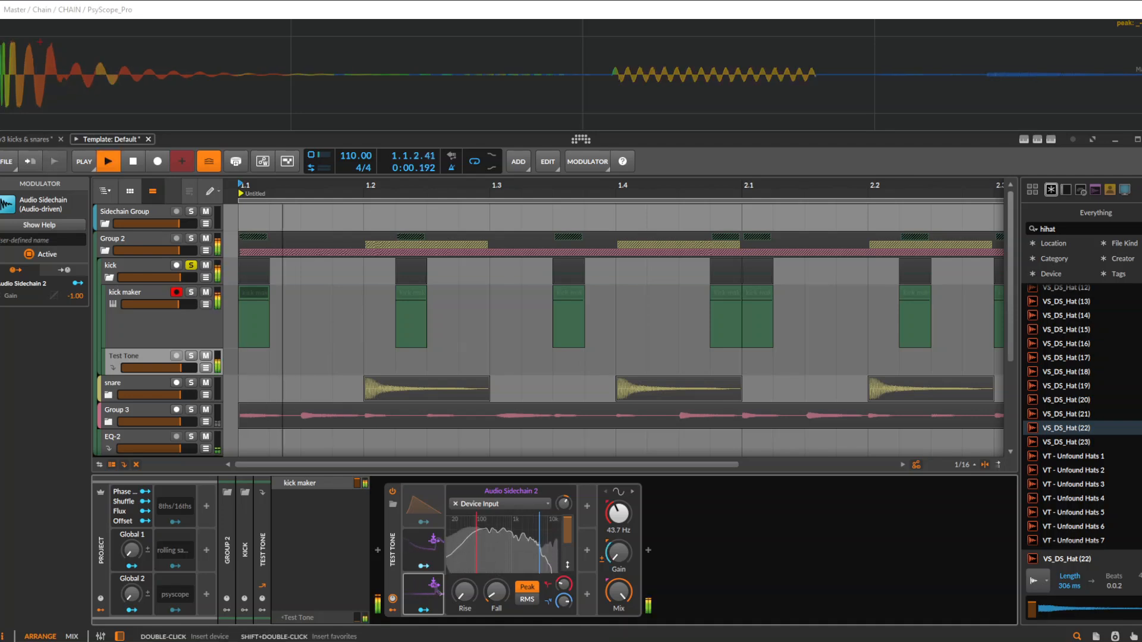
# Step: Stop playback and insert a Saturator after the kick's Test Tone
pyautogui.press('space')
pyautogui.click(649, 550)
pyautogui.write('sat')
pyautogui.press('Down')
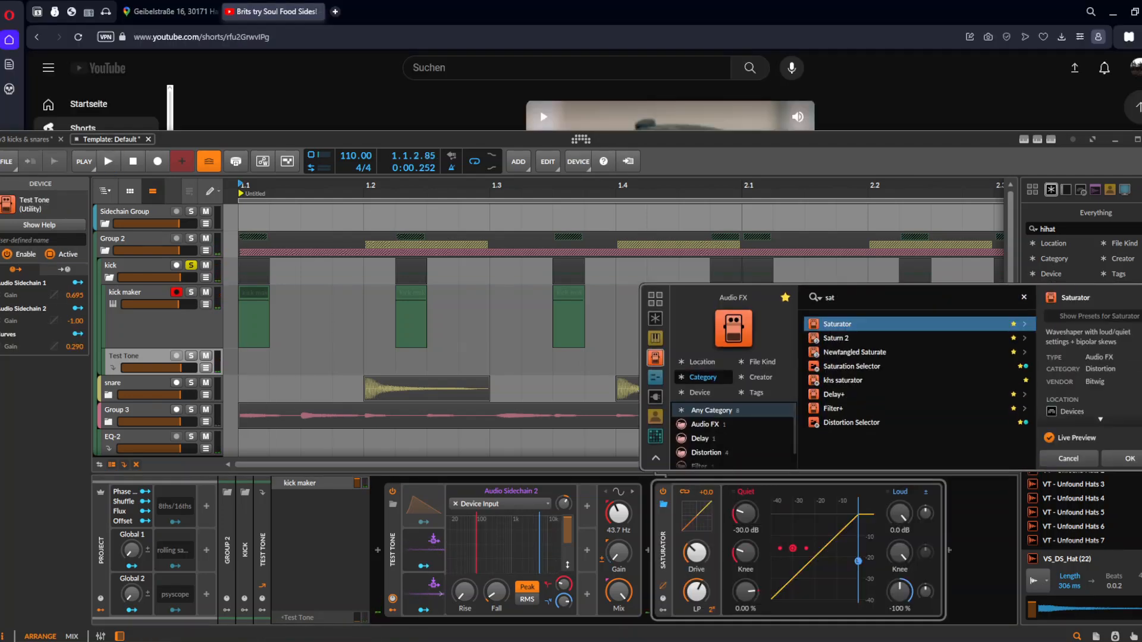
pyautogui.press('Return')
# Step: Lower the Saturator's Loud threshold to -9.4 dB and audition the kick
pyautogui.moveTo(899, 514); pyautogui.dragTo(900, 540)
pyautogui.press('space')
pyautogui.press('space')
pyautogui.press('space')
pyautogui.press('space')
pyautogui.press('space')
pyautogui.press('space')
pyautogui.press('space')
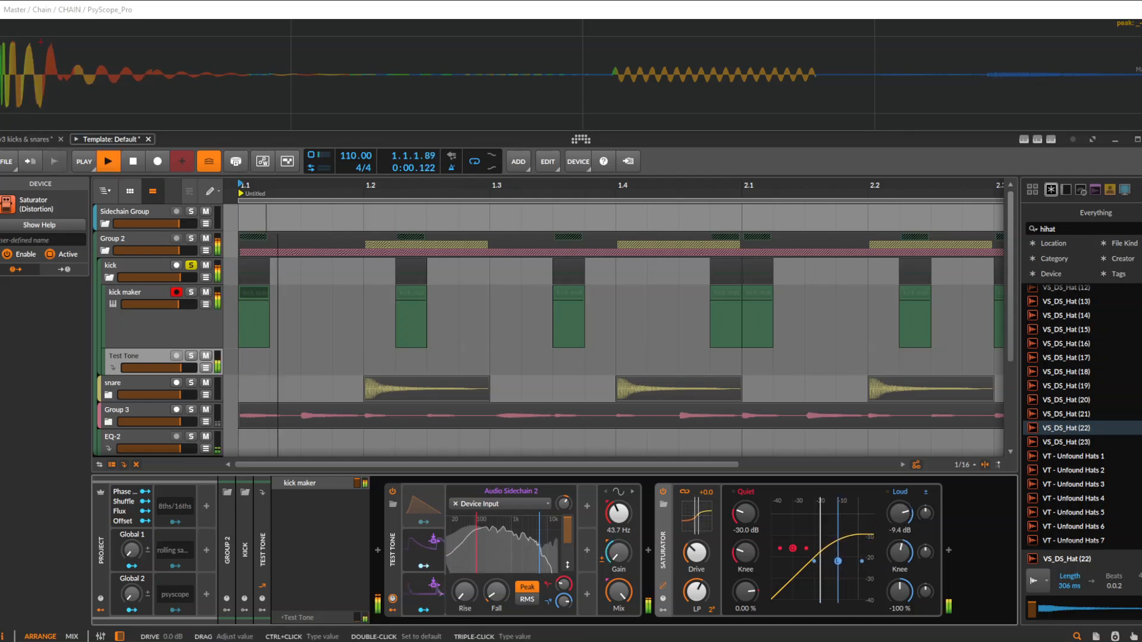
pyautogui.press('space')
pyautogui.press('space')
# Step: Raise the Saturator's Drive to about +5.6 dB while replaying the kick
pyautogui.moveTo(696, 553); pyautogui.dragTo(696, 537)
pyautogui.press('space')
pyautogui.press('space')
pyautogui.press('space')
pyautogui.press('space')
pyautogui.press('space')
pyautogui.press('space')
pyautogui.press('space')
pyautogui.press('space')
pyautogui.press('space')
pyautogui.press('space')
pyautogui.press('space')
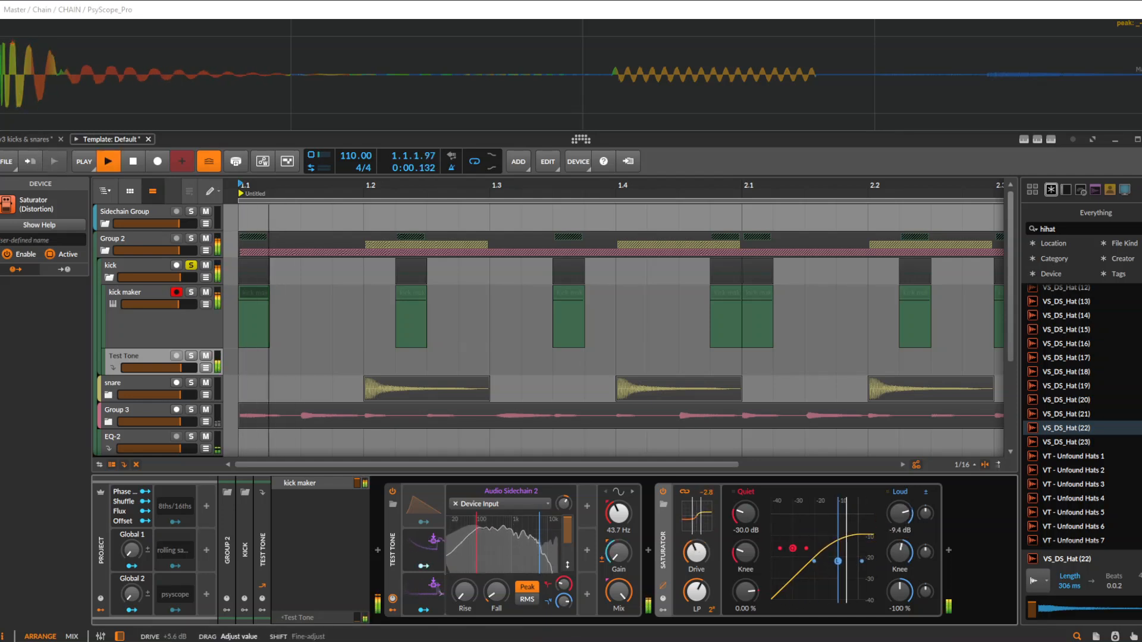
# Step: Show Audio Sidechain 1's settings and replay the saturated kick
pyautogui.click(422, 548)
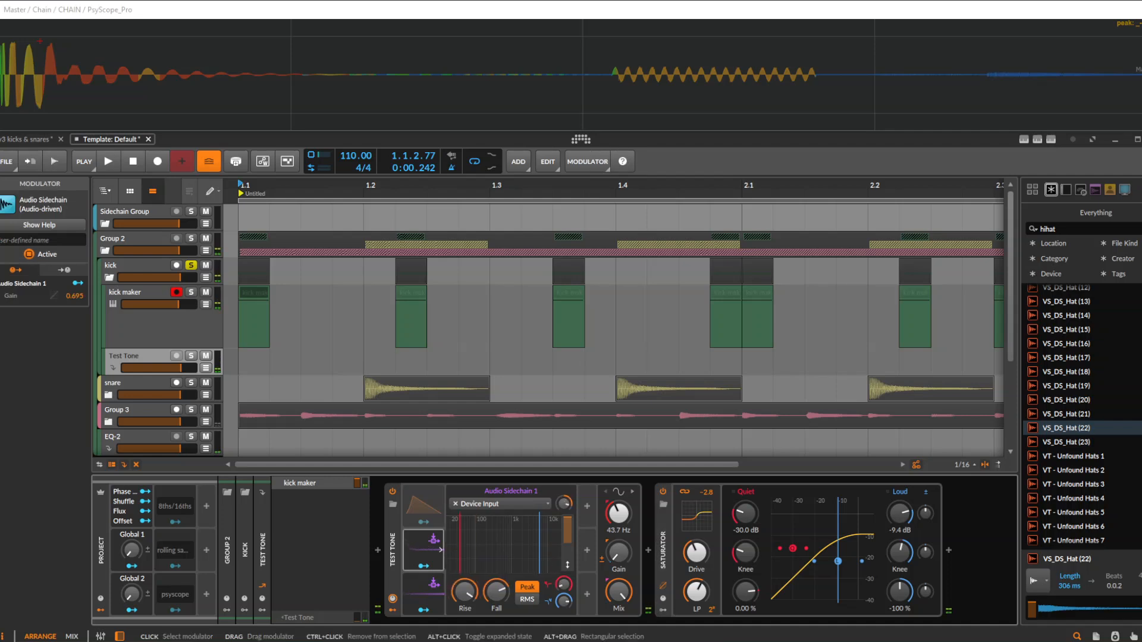
pyautogui.press('space')
pyautogui.press('space')
pyautogui.press('space')
pyautogui.press('space')
pyautogui.press('space')
# Step: Try the Test Tone at lower frequencies of 37.1 Hz and 32.7 Hz, auditioning the kick
pyautogui.moveTo(619, 514); pyautogui.dragTo(619, 520)
pyautogui.press('space')
pyautogui.press('space')
pyautogui.press('space')
pyautogui.keyDown('ctrl'); pyautogui.click(619, 514); pyautogui.keyUp('ctrl')
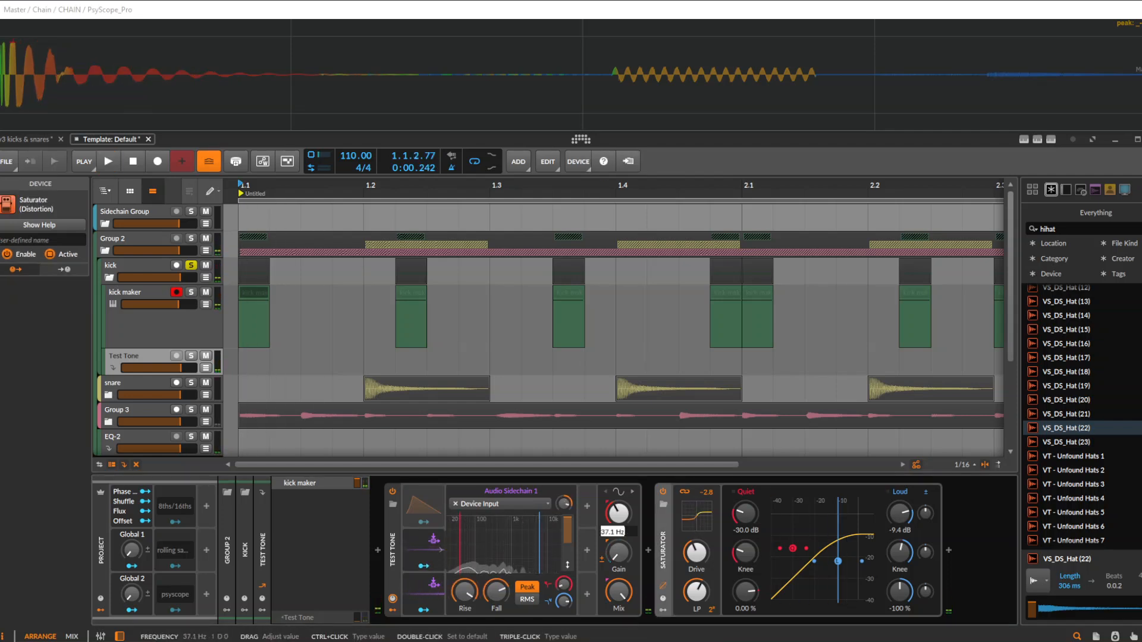
pyautogui.write('32.7')
pyautogui.press('Return')
# Step: Set the Test Tone's frequency to the note F (43.7 Hz)
pyautogui.keyDown('ctrl'); pyautogui.click(619, 514); pyautogui.keyUp('ctrl')
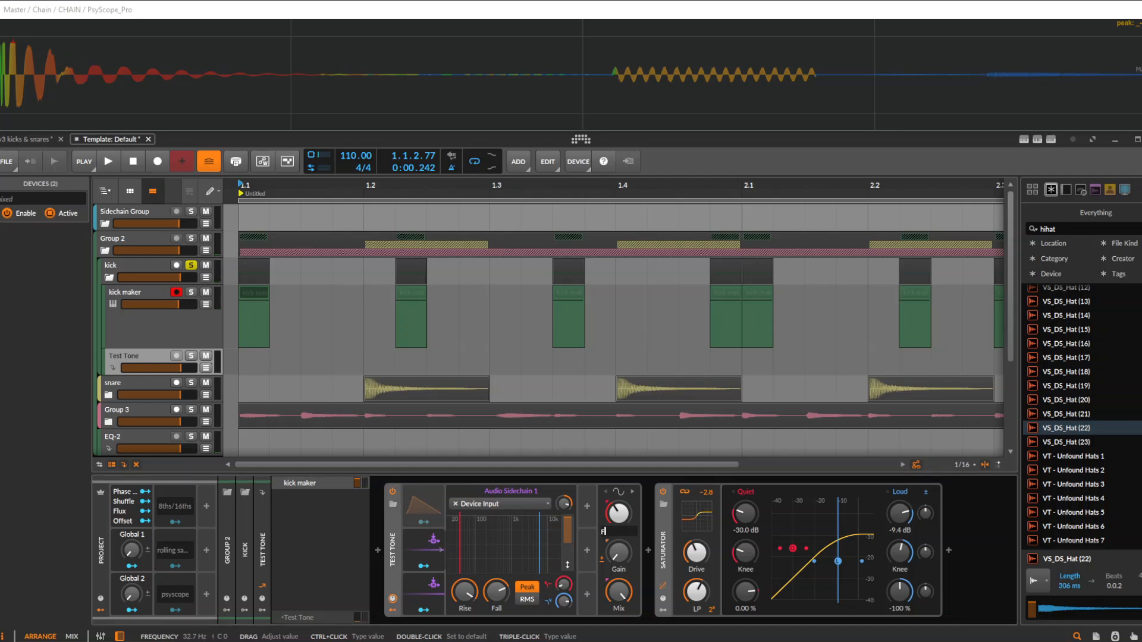
pyautogui.write('F')
pyautogui.press('Return')
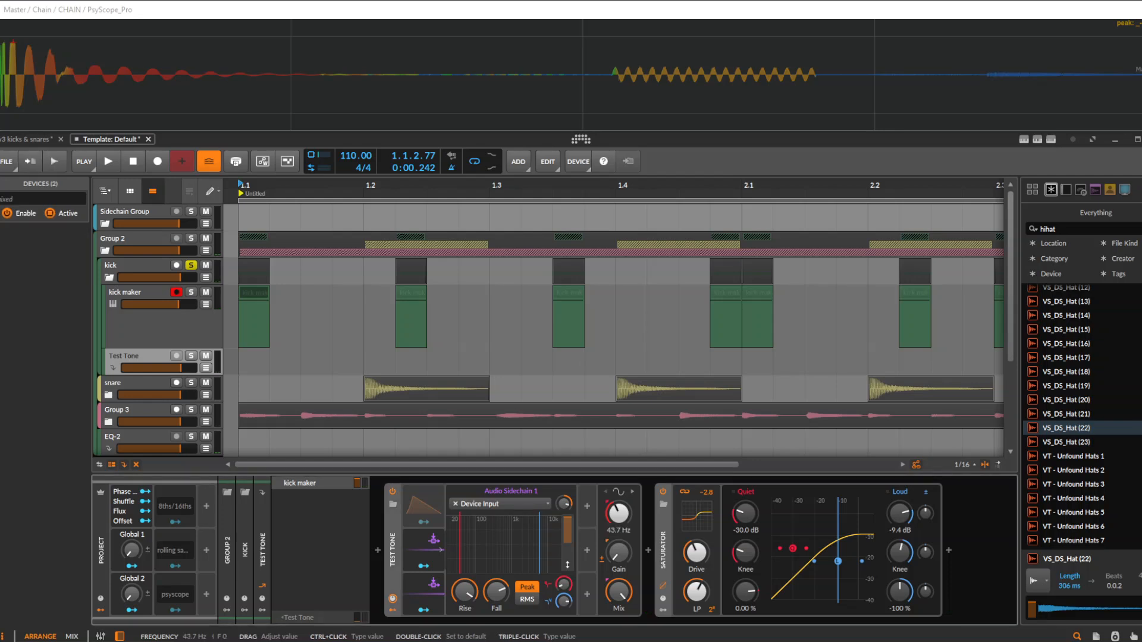
# Step: Switch Audio Sidechain 1 to RMS detection and set its fall to 89.1 ms while auditioning the kick
pyautogui.press('space')
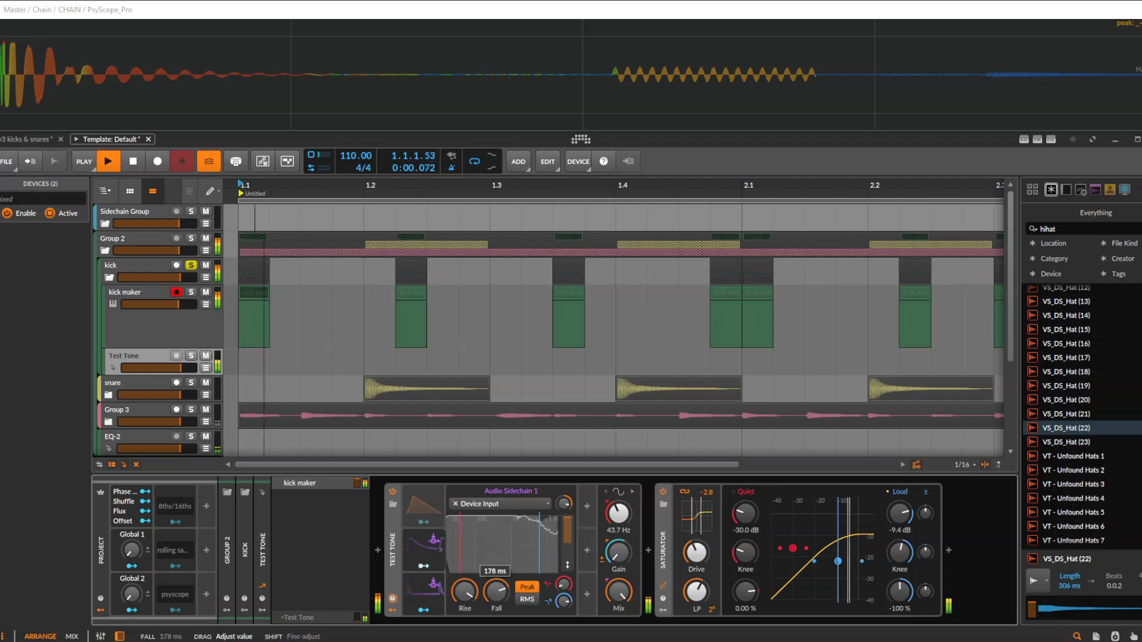
pyautogui.press('space')
pyautogui.press('space')
pyautogui.click(527, 600)
pyautogui.press('space')
pyautogui.press('space')
pyautogui.press('space')
pyautogui.moveTo(497, 592); pyautogui.dragTo(496, 607)
pyautogui.press('space')
pyautogui.press('space')
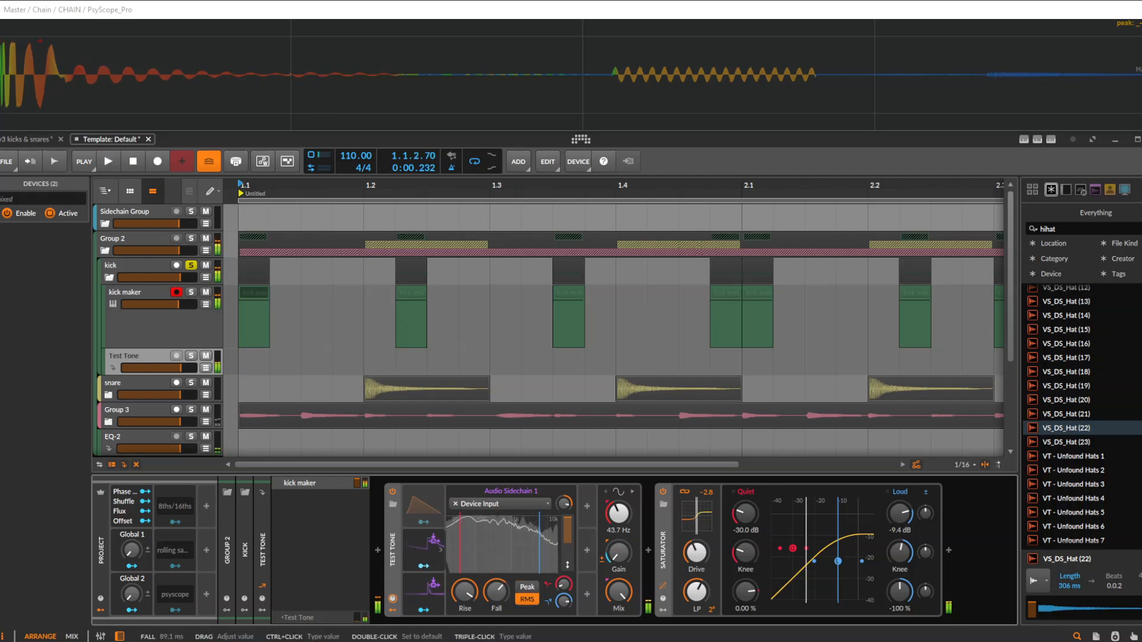
pyautogui.press('space')
pyautogui.press('space')
pyautogui.press('space')
pyautogui.press('space')
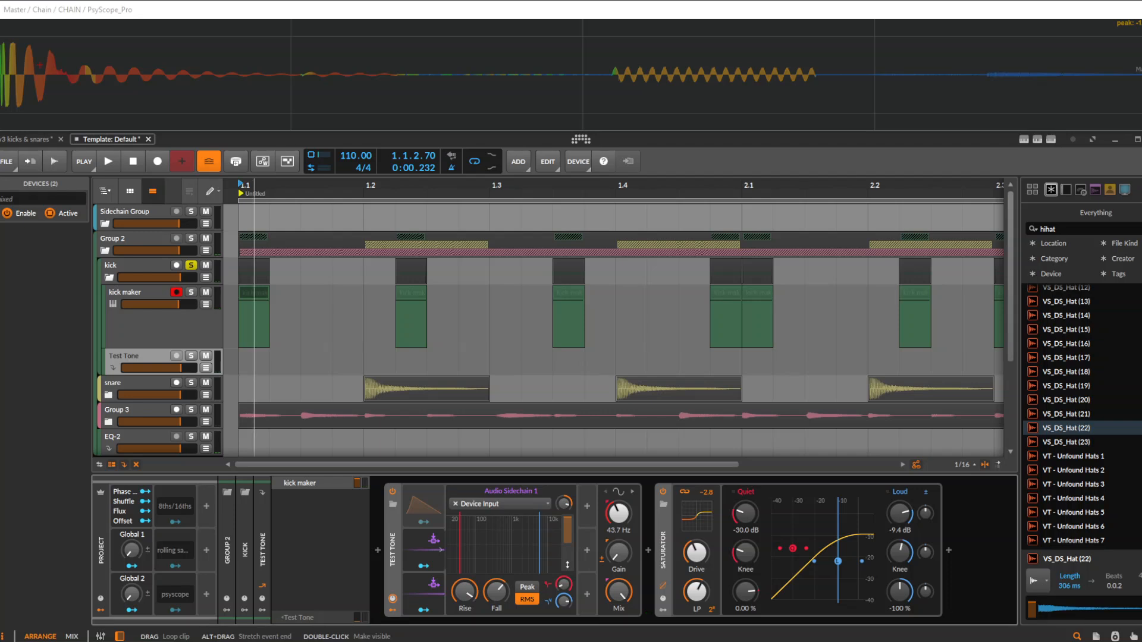
# Step: Compare the kick with its Test Tone track muted and unmuted
pyautogui.scroll(2, 254, 293)
pyautogui.scroll(-1, 254, 293)
pyautogui.press('space')
pyautogui.press('space')
pyautogui.press('space')
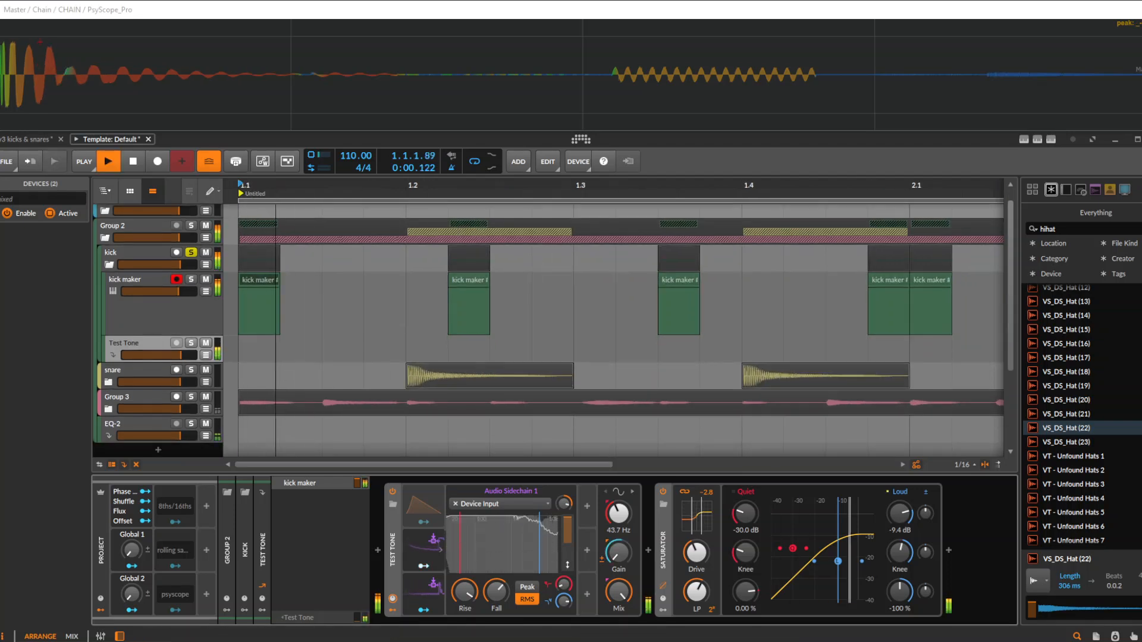
pyautogui.press('space')
pyautogui.press('m')
pyautogui.press('m')
pyautogui.press('space')
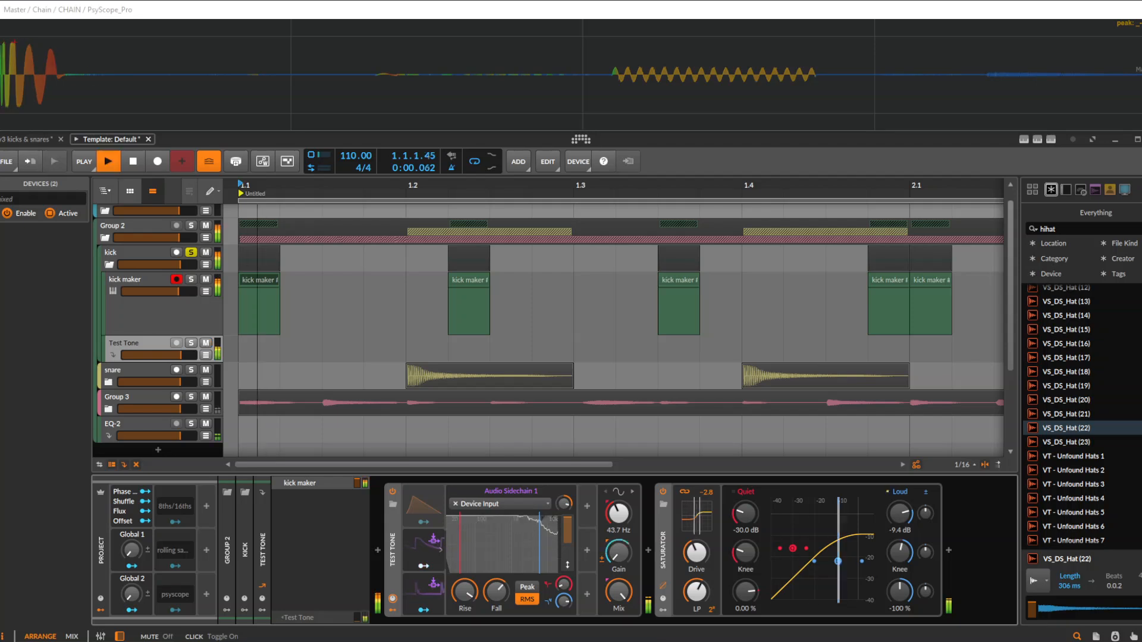
pyautogui.press('space')
pyautogui.press('space')
pyautogui.press('space')
pyautogui.press('space')
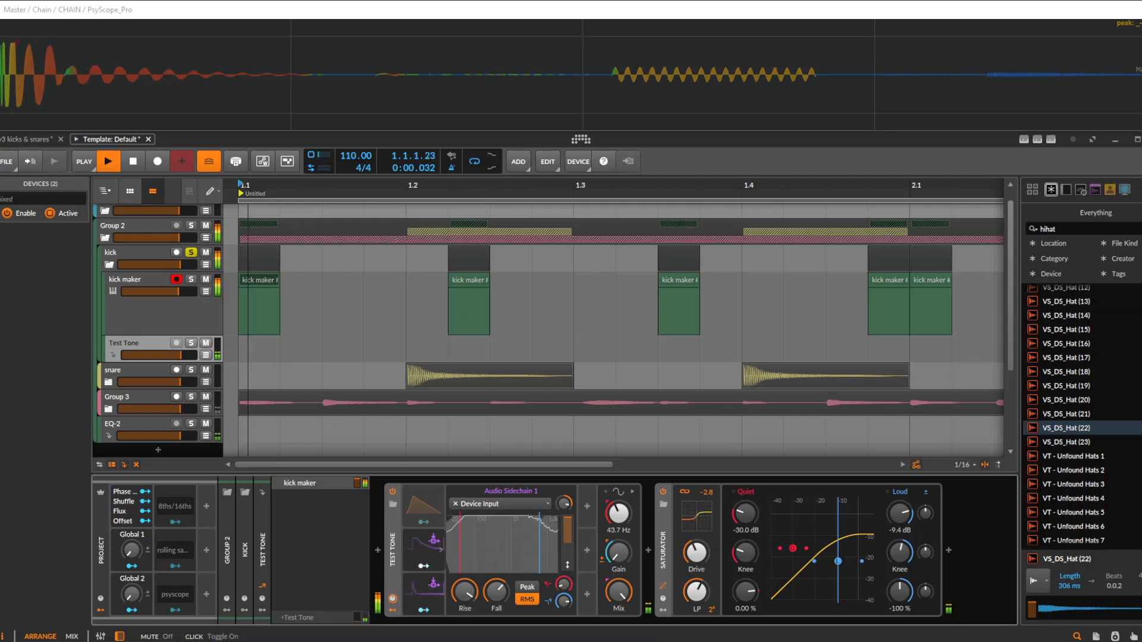
# Step: Replay the layered kick repeatedly and examine its sine tail in the oscilloscope
pyautogui.press('space')
pyautogui.press('space')
pyautogui.press('space')
pyautogui.press('space')
pyautogui.press('space')
pyautogui.press('space')
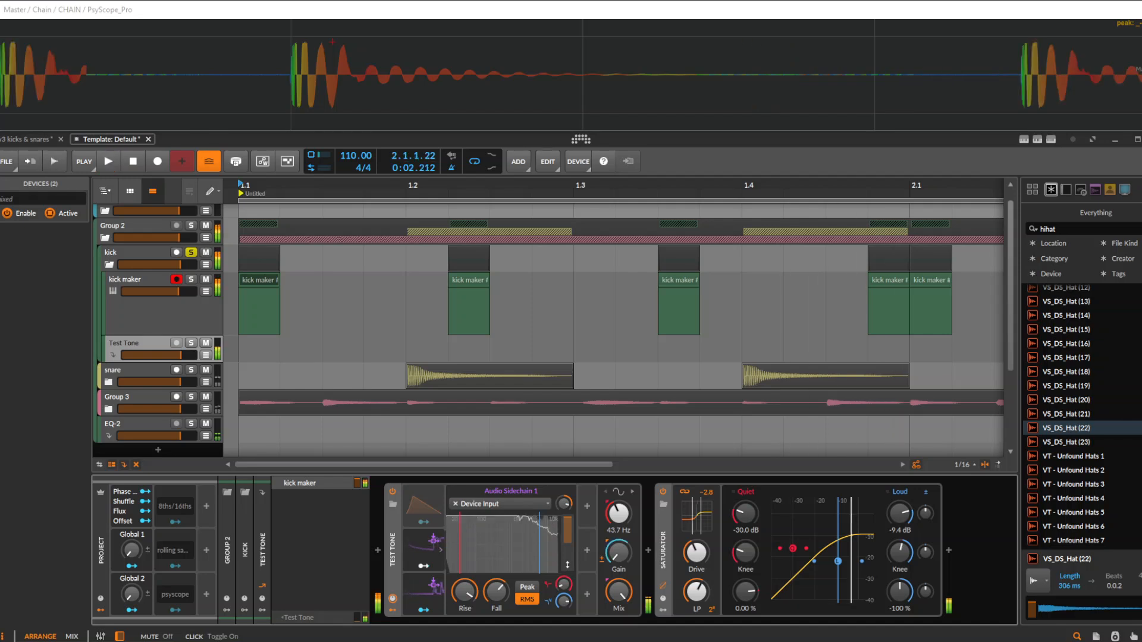
pyautogui.press('space')
pyautogui.press('space')
pyautogui.press('space')
pyautogui.press('space')
pyautogui.press('space')
pyautogui.press('space')
pyautogui.press('space')
pyautogui.press('space')
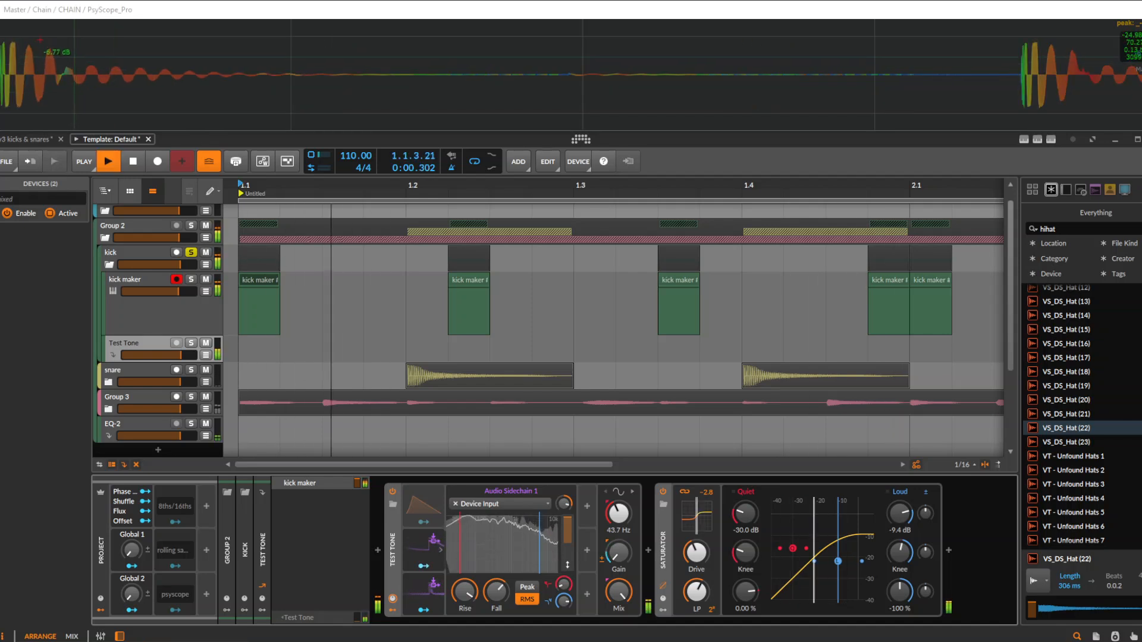
pyautogui.press('space')
pyautogui.press('space')
pyautogui.press('space')
pyautogui.press('space')
pyautogui.press('space')
pyautogui.press('space')
pyautogui.press('space')
pyautogui.press('space')
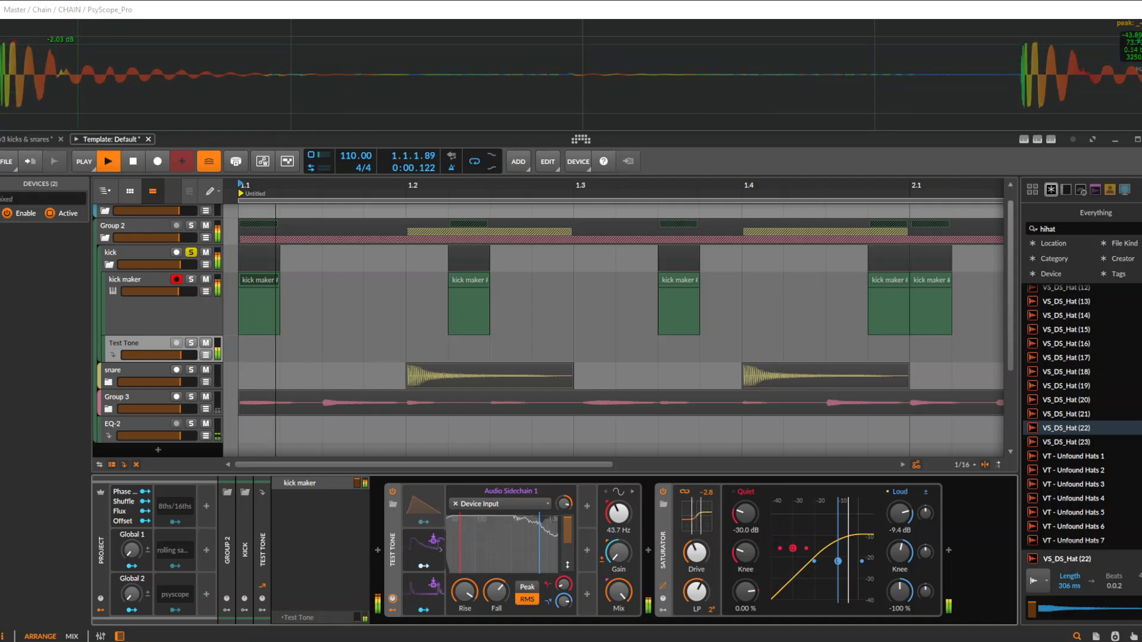
pyautogui.press('space')
pyautogui.press('space')
pyautogui.press('space')
pyautogui.press('space')
pyautogui.press('space')
pyautogui.press('space')
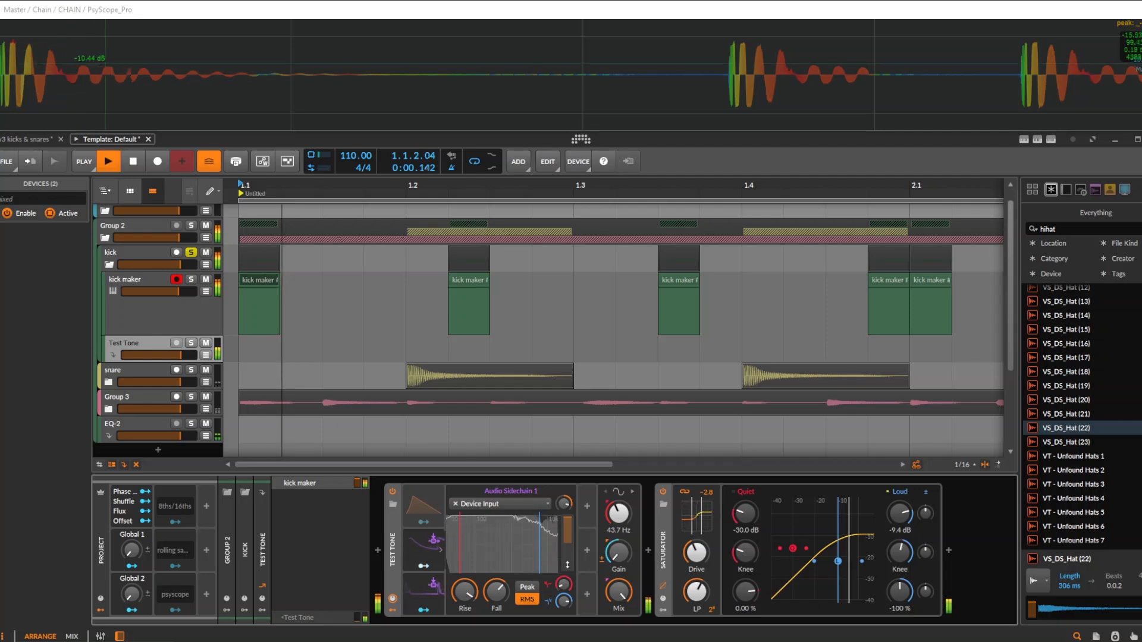
pyautogui.press('space')
pyautogui.press('space')
pyautogui.press('space')
pyautogui.press('space')
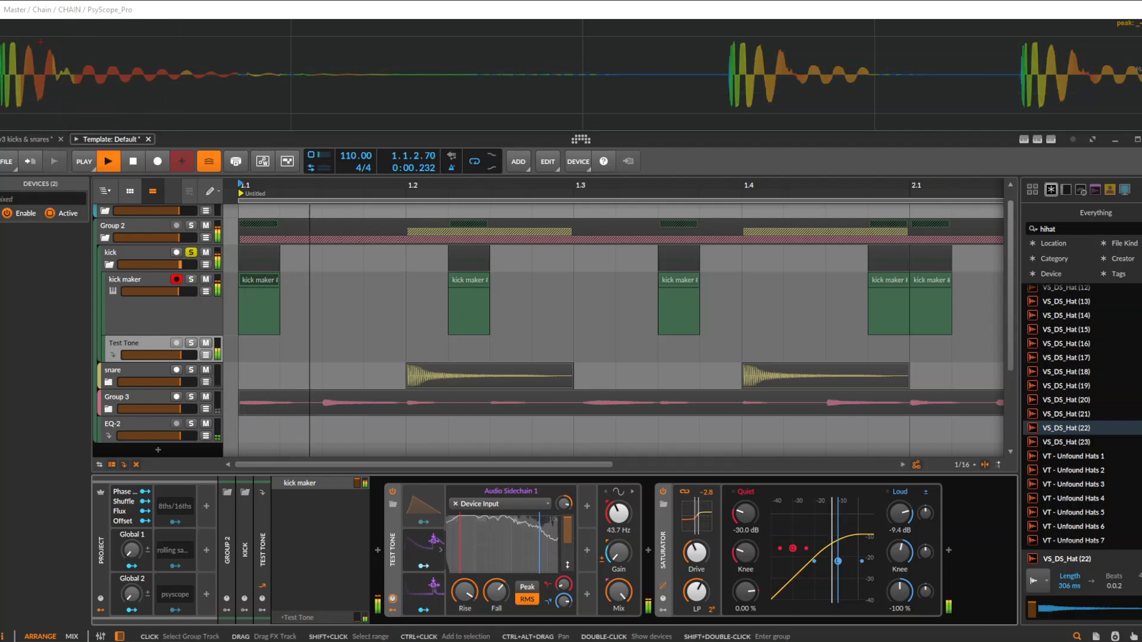
pyautogui.press('space')
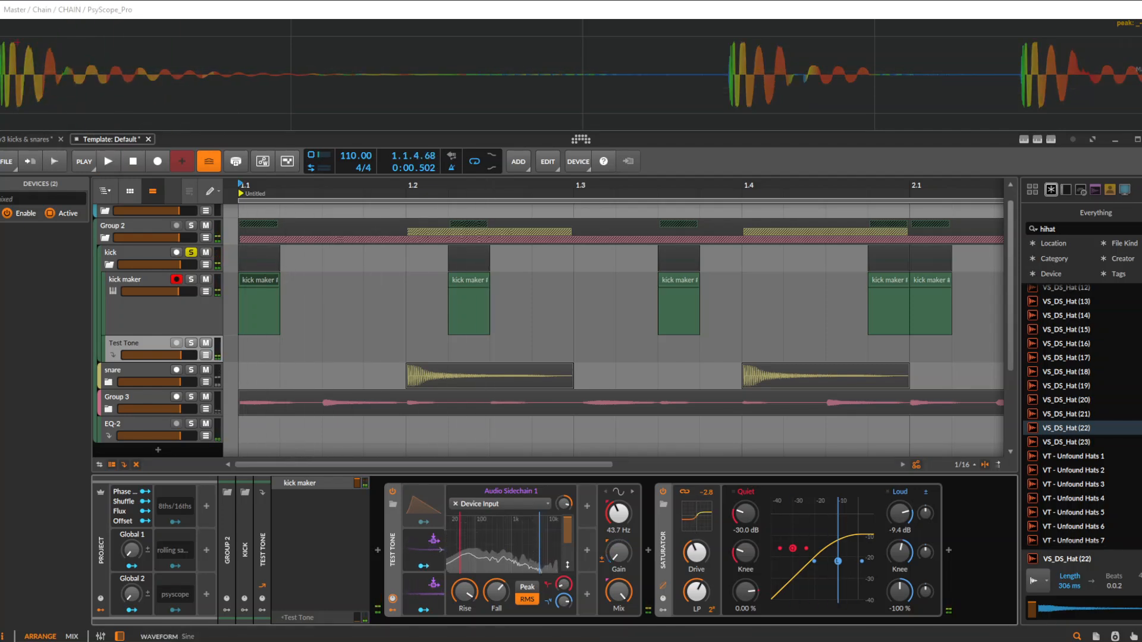
# Step: Try the Test Tone's gain at -7.5 dB, restore it, and play the soloed kick pattern
pyautogui.moveTo(619, 553); pyautogui.dragTo(619, 512)
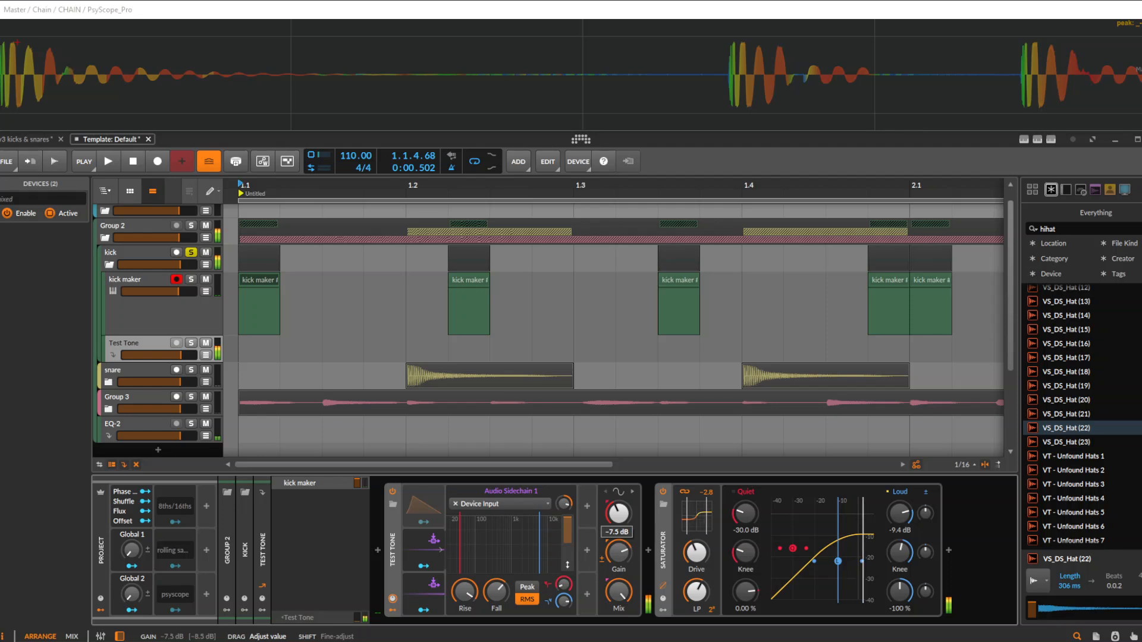
pyautogui.scroll(-2, 436, 321)
pyautogui.moveTo(415, 321); pyautogui.dragTo(594, 324)
pyautogui.scroll(-3, 476, 322)
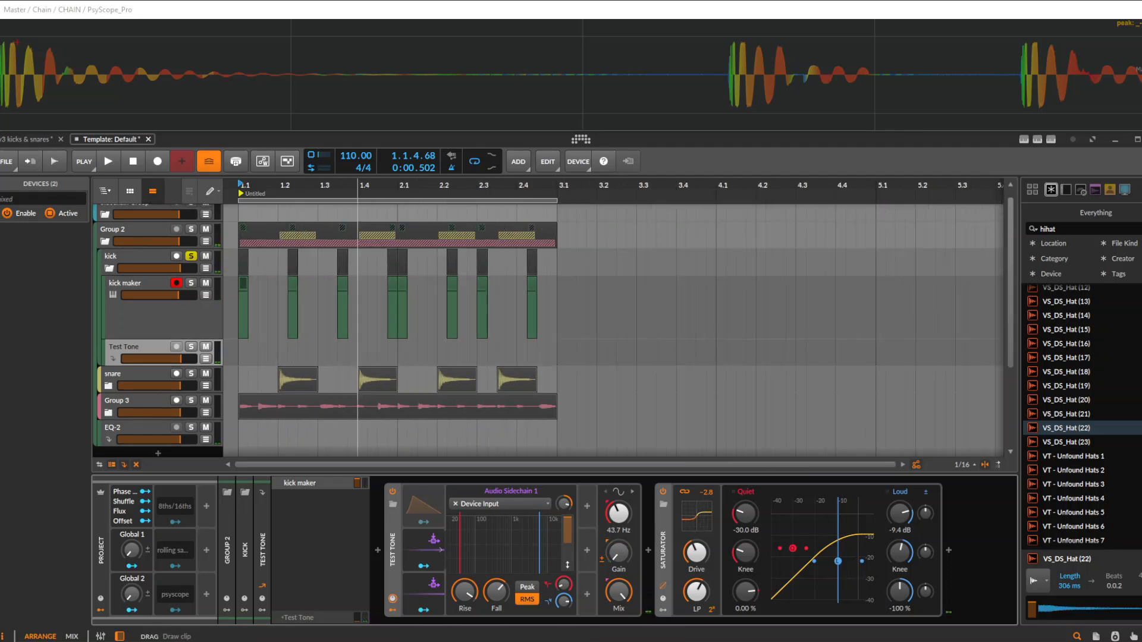
pyautogui.scroll(2, 360, 321)
pyautogui.moveTo(270, 321)
pyautogui.mouseDown()
pyautogui.moveTo(487, 331)
pyautogui.moveTo(261, 322)
pyautogui.moveTo(261, 306)
pyautogui.mouseUp()
pyautogui.scroll(2, 256, 326)
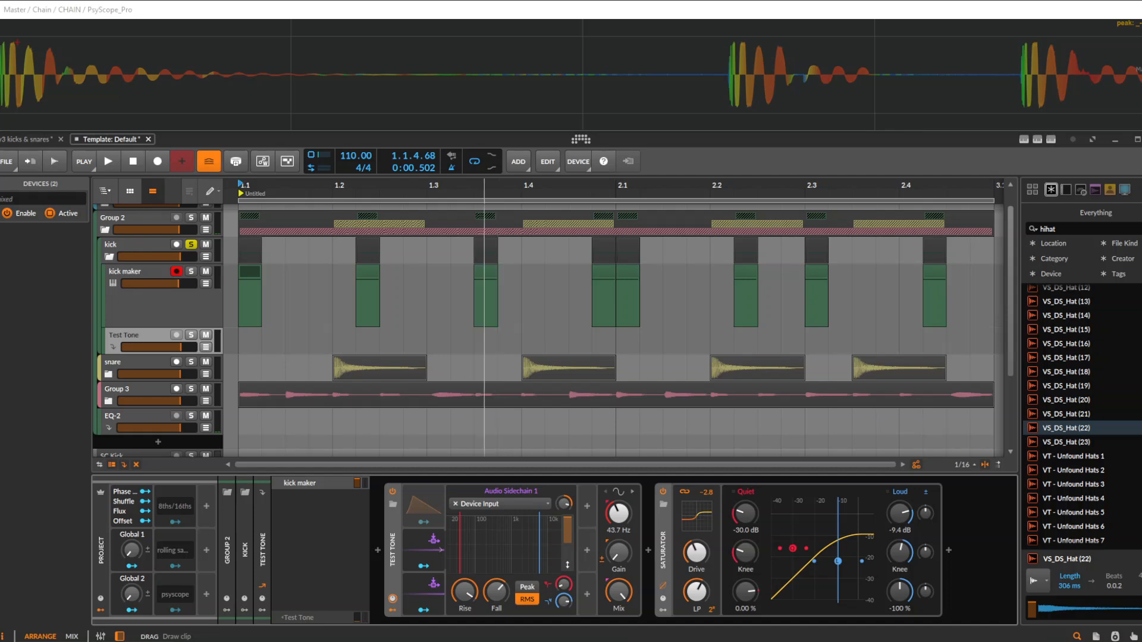
pyautogui.press('space')
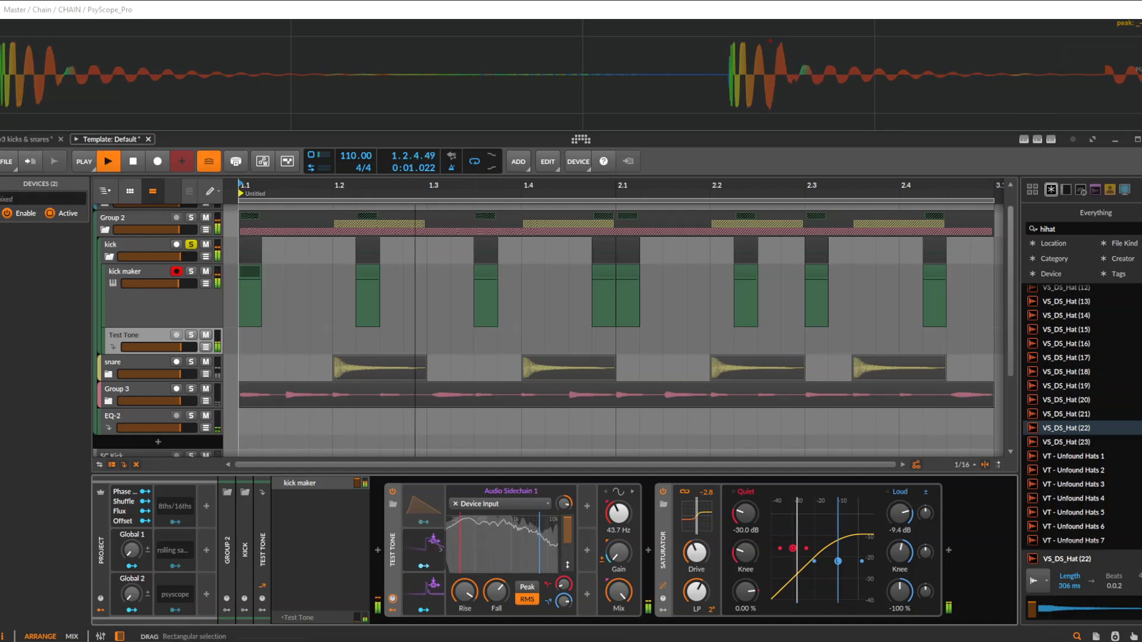
pyautogui.press('space')
# Step: Turn off the kick group's solo and play the full two-bar beat
pyautogui.click(191, 245)
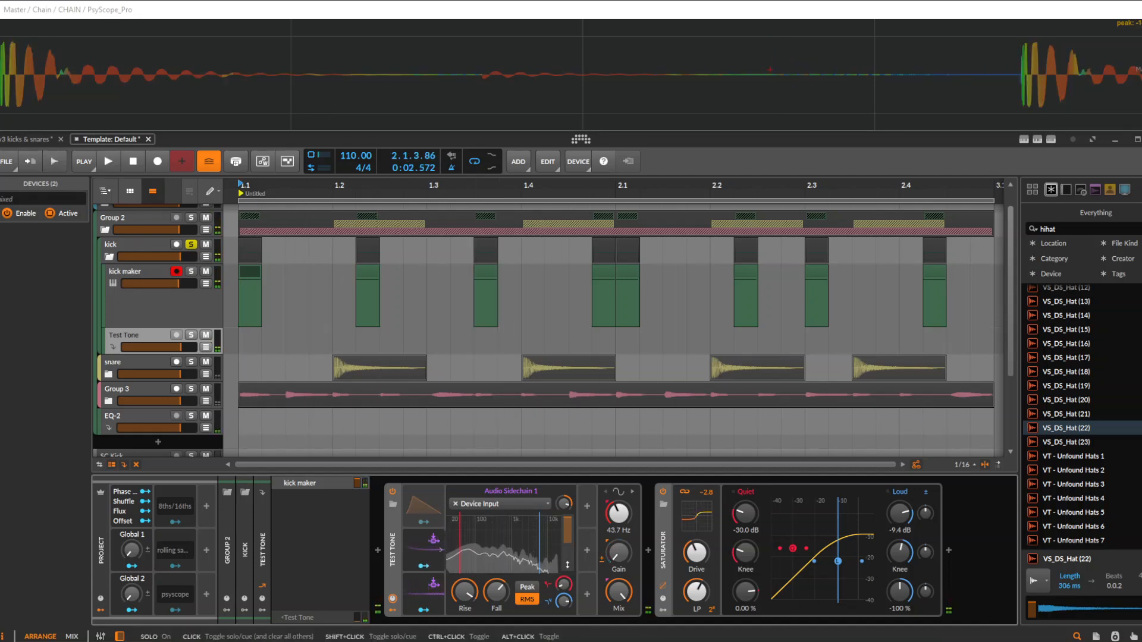
pyautogui.press('space')
pyautogui.scroll(-2, 313, 309)
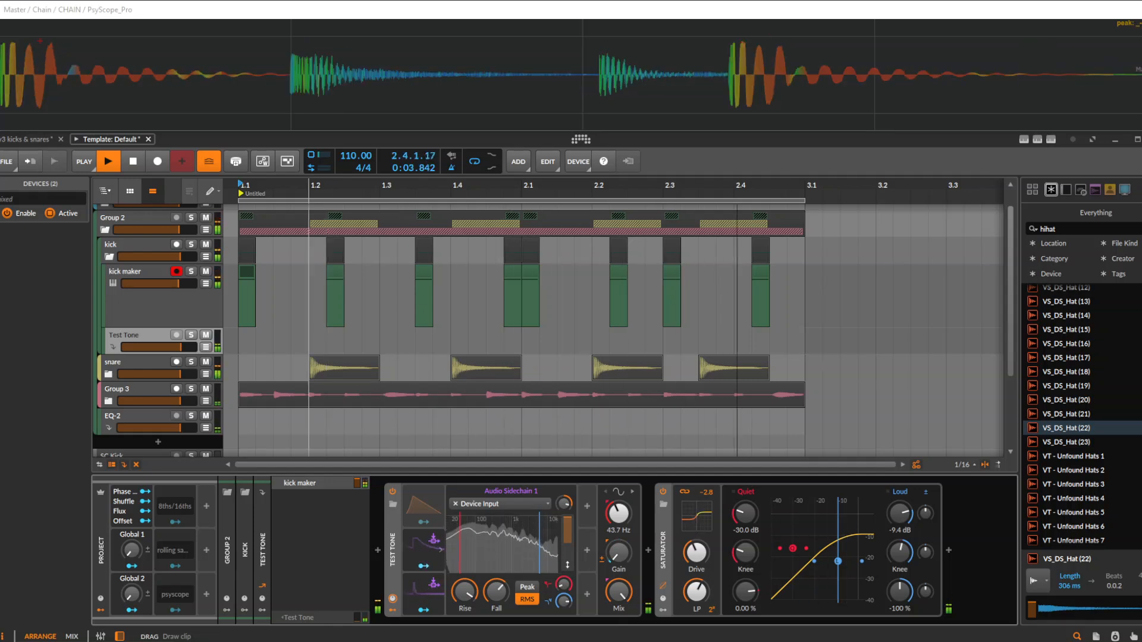
pyautogui.press('space')
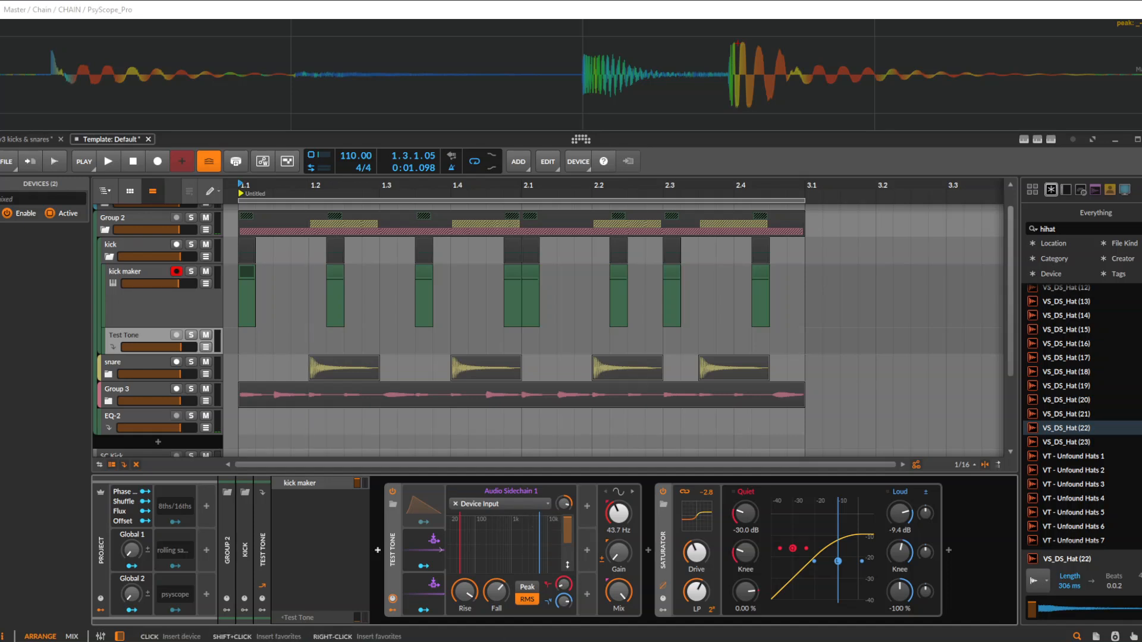
pyautogui.click(378, 550)
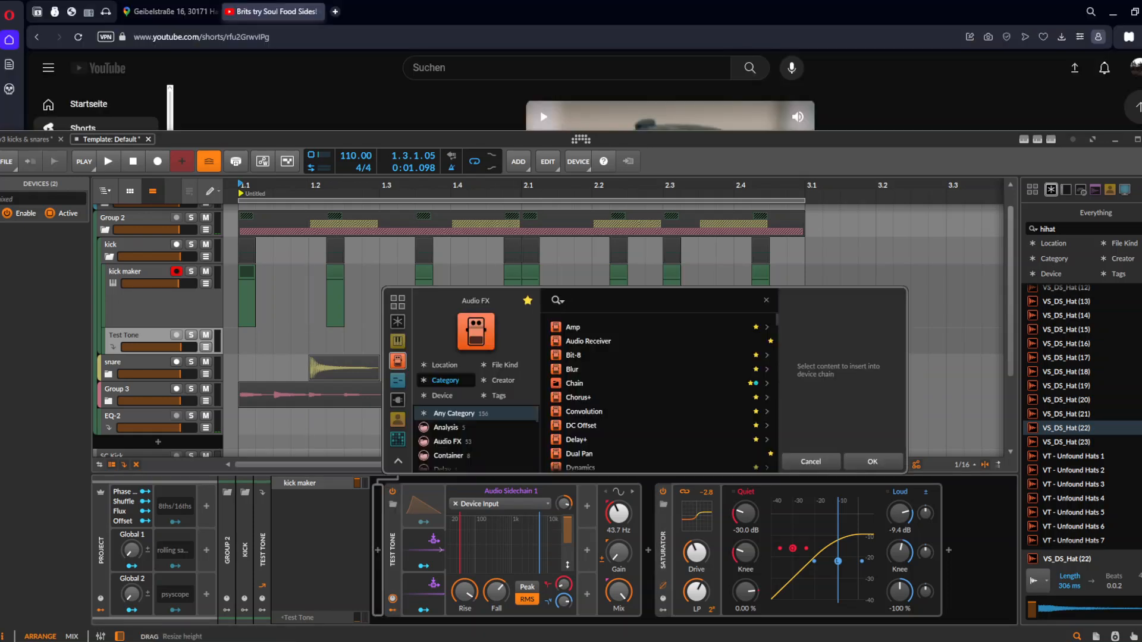
pyautogui.write('test')
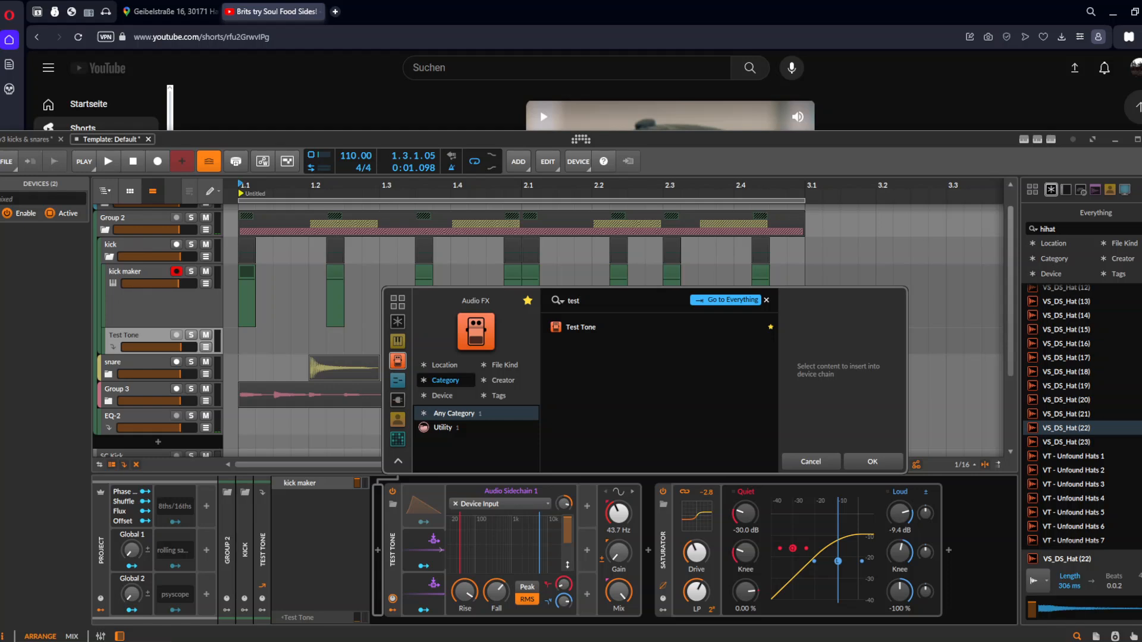
pyautogui.press('Escape')
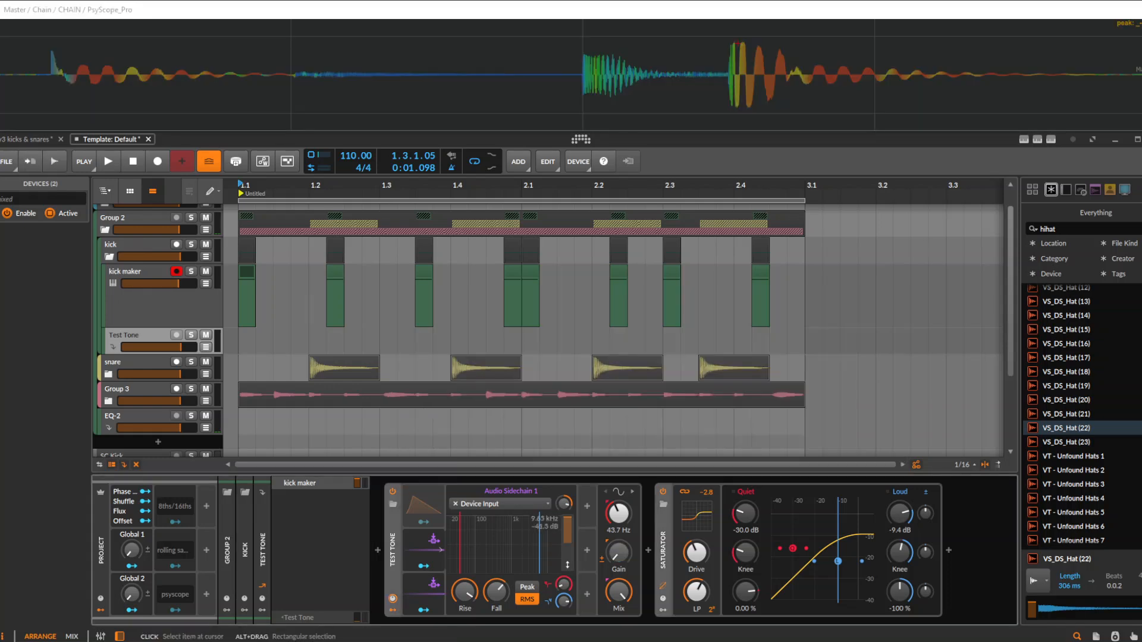